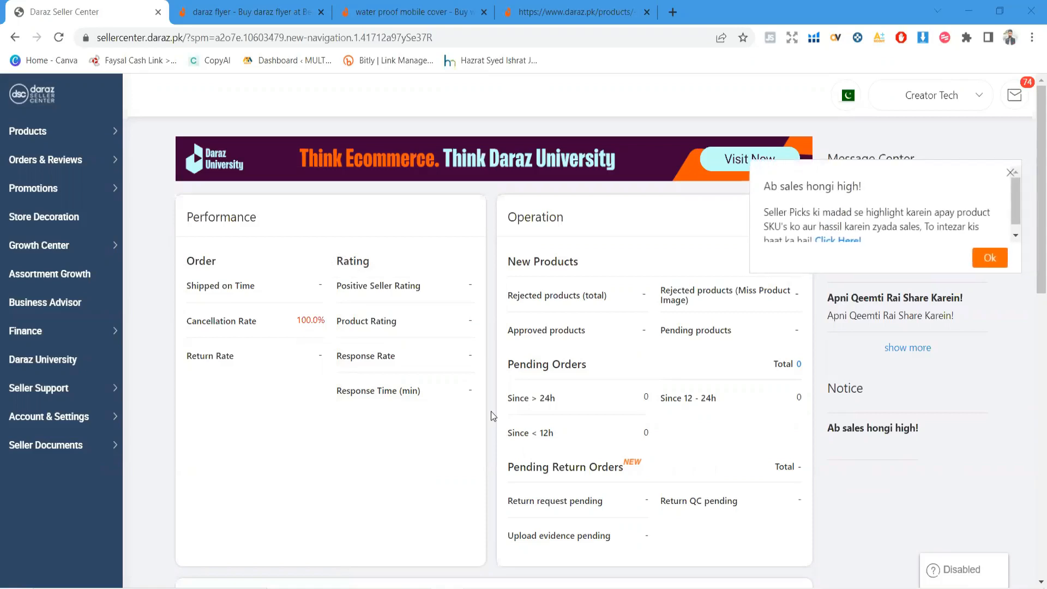
- Dismiss the promotional notice and look over the seller dashboard's performance, operation, campaign and chat sections
click(1010, 172)
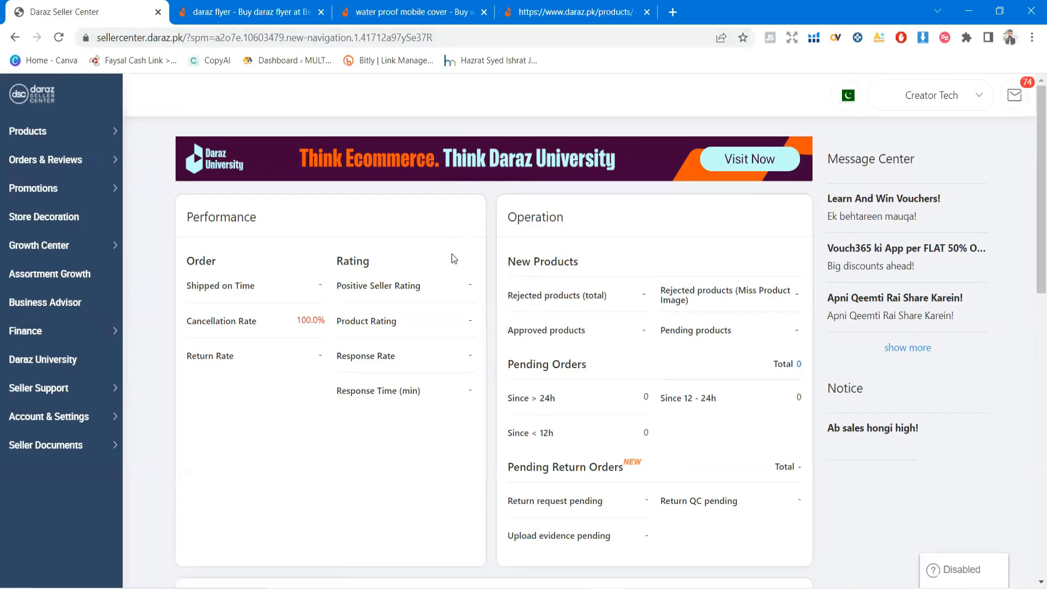
scroll(451, 253, down, 2)
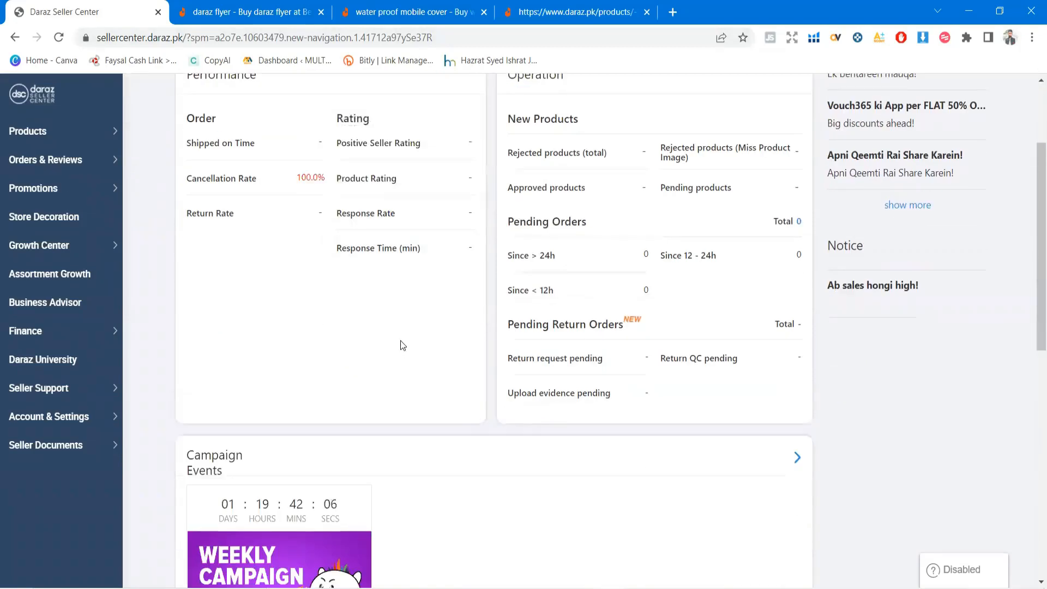
scroll(414, 341, down, 7)
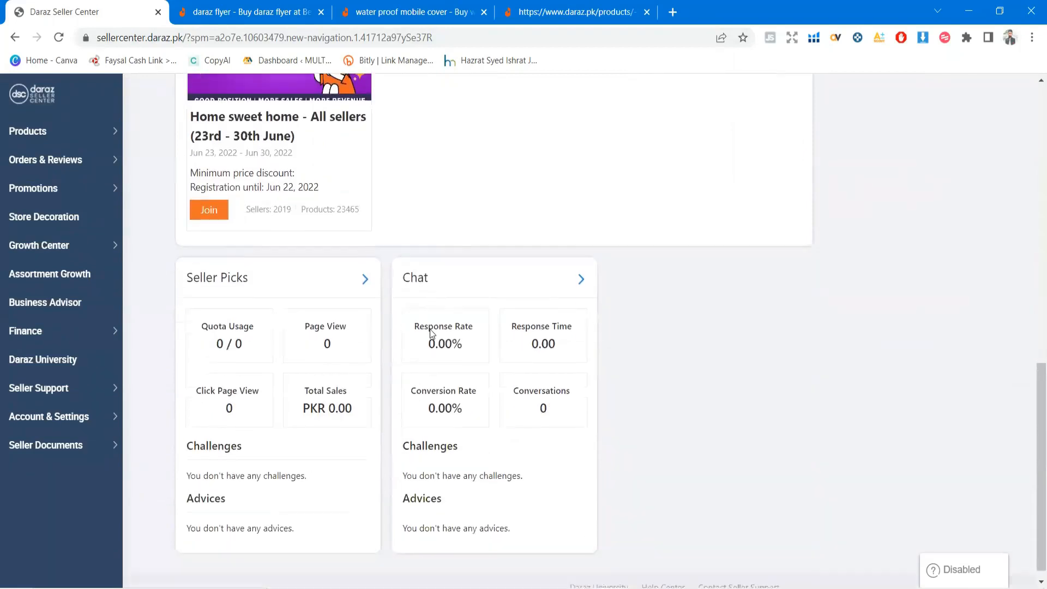
scroll(404, 330, up, 10)
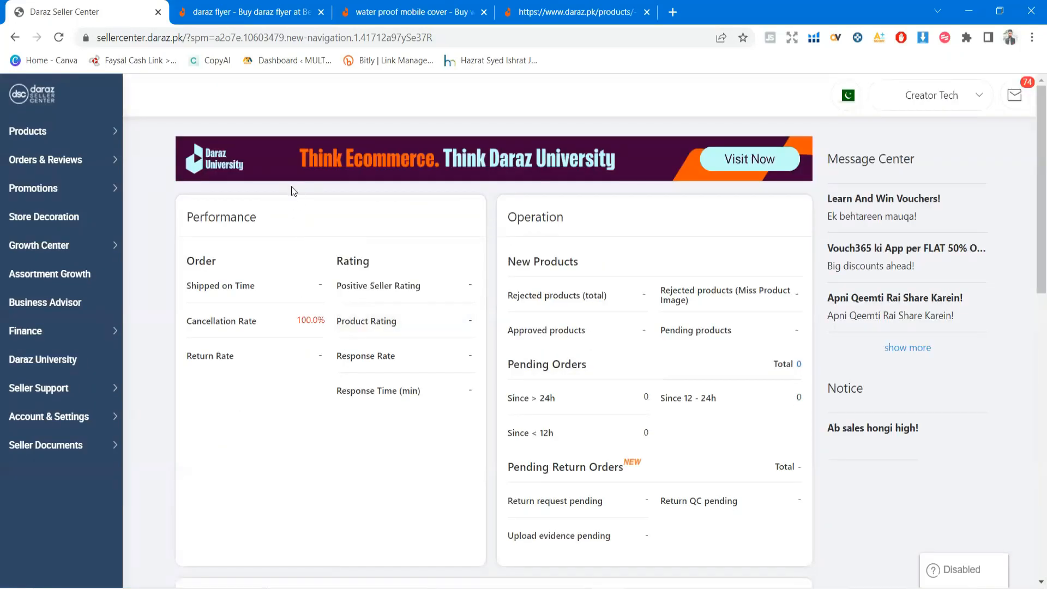
- Open the blank form for adding a product and dismiss the promotional notice
mouse_move(18, 131)
mouse_move(53, 139)
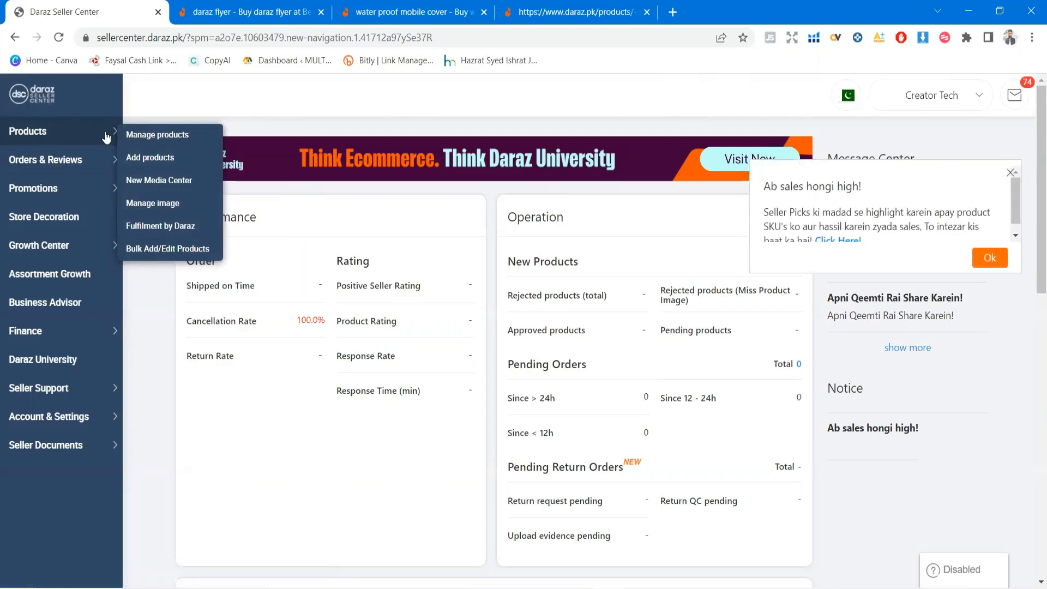
click(158, 158)
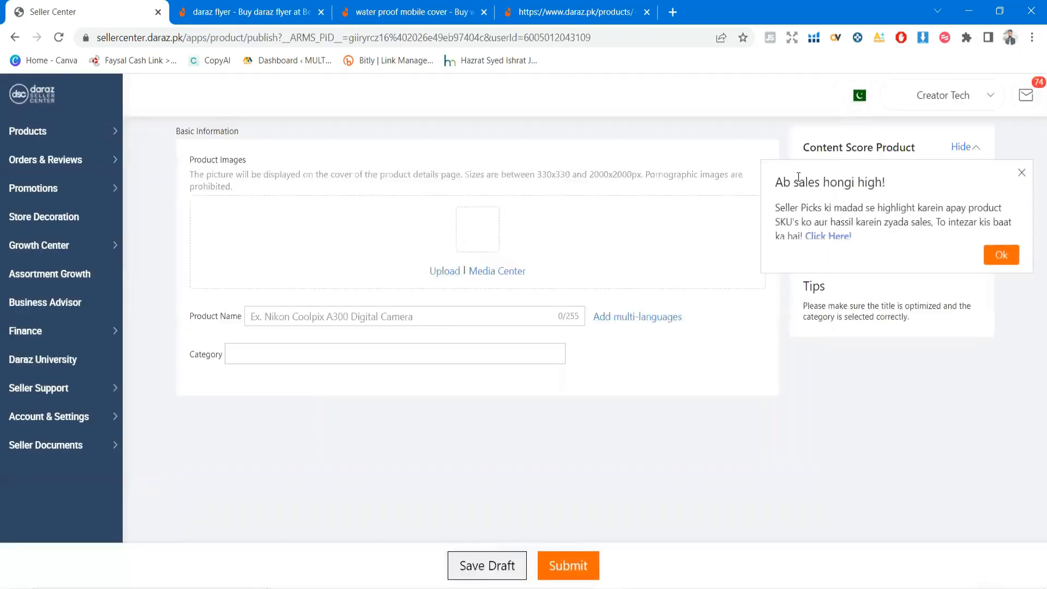
click(1022, 173)
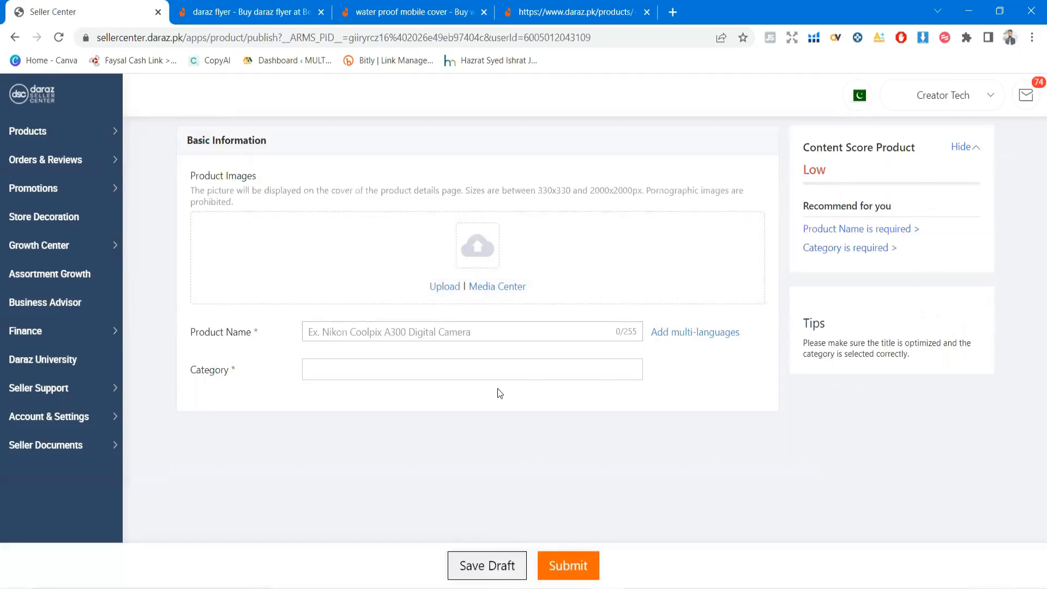
- Review the Basic Information section: the product image size requirements and the Product Name and Category fields
scroll(497, 392, down, 3)
scroll(496, 360, up, 3)
click(332, 329)
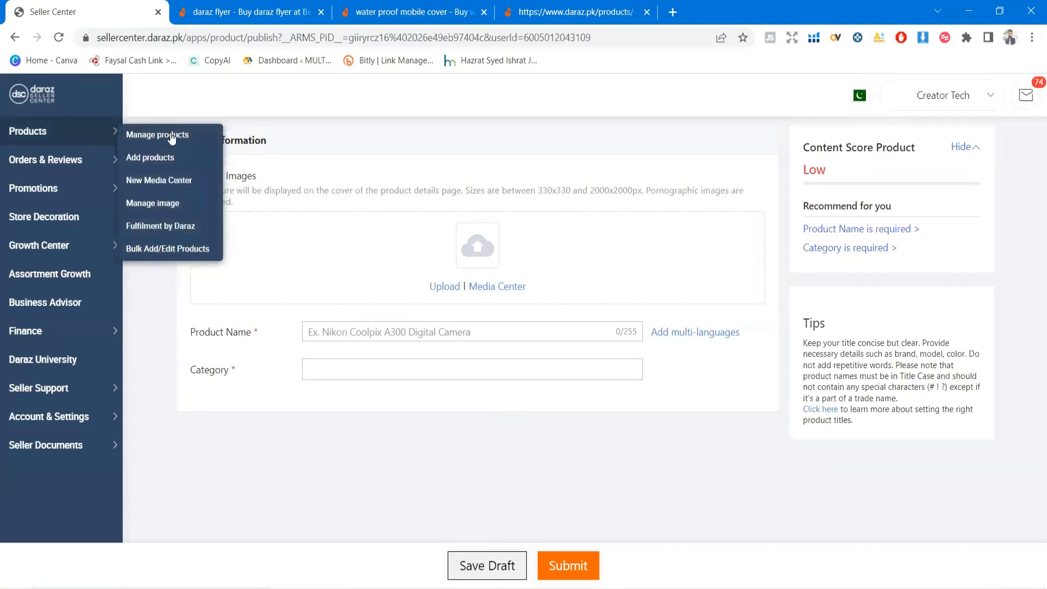
click(433, 375)
click(274, 376)
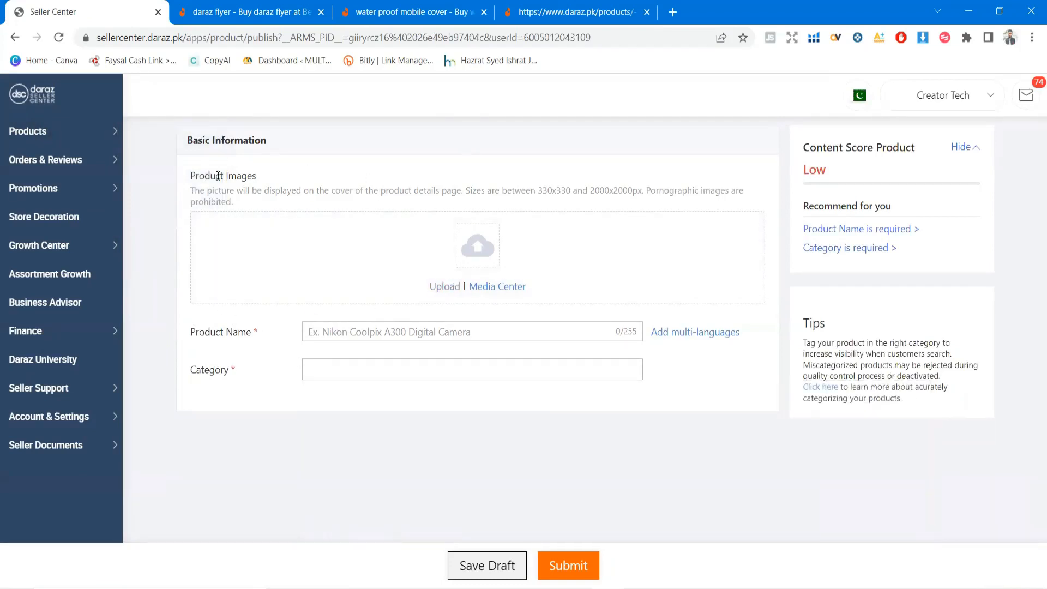
drag(255, 205, 198, 191)
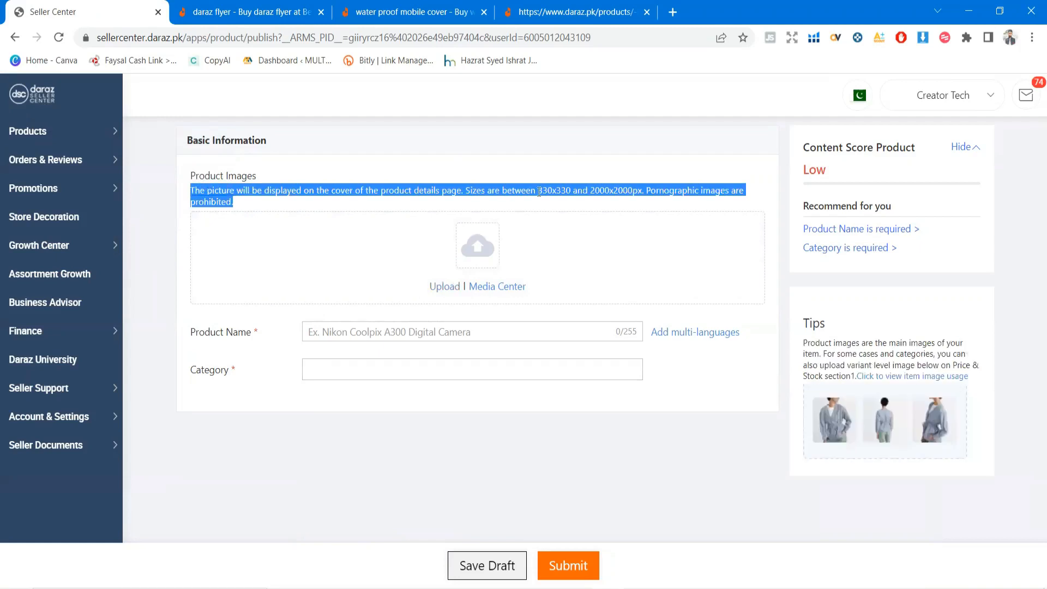
click(381, 429)
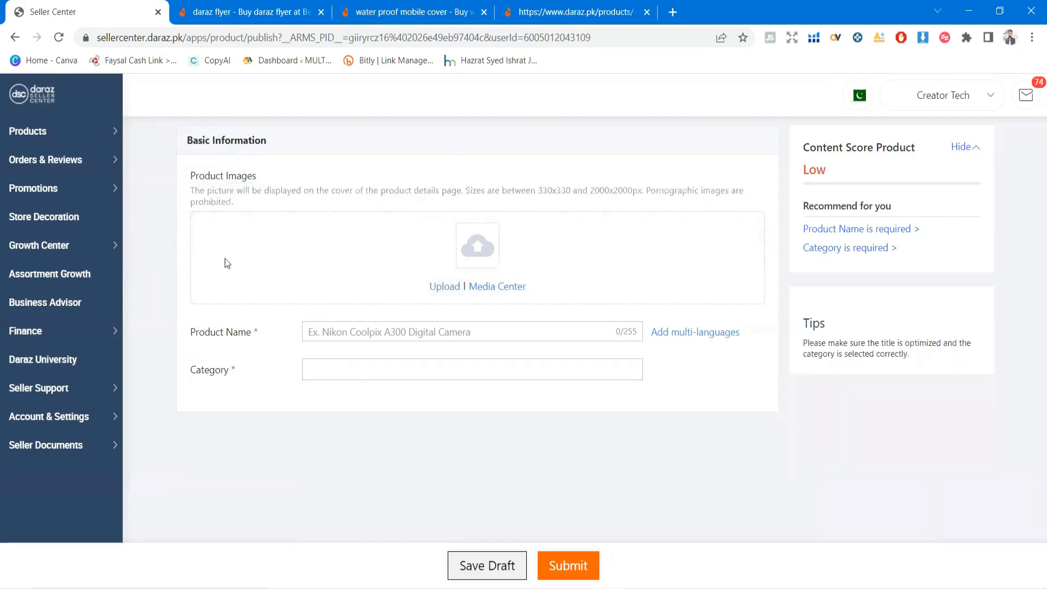
- Leave the form for the product management page, start a new product from there and dismiss the notice
mouse_move(56, 134)
click(139, 135)
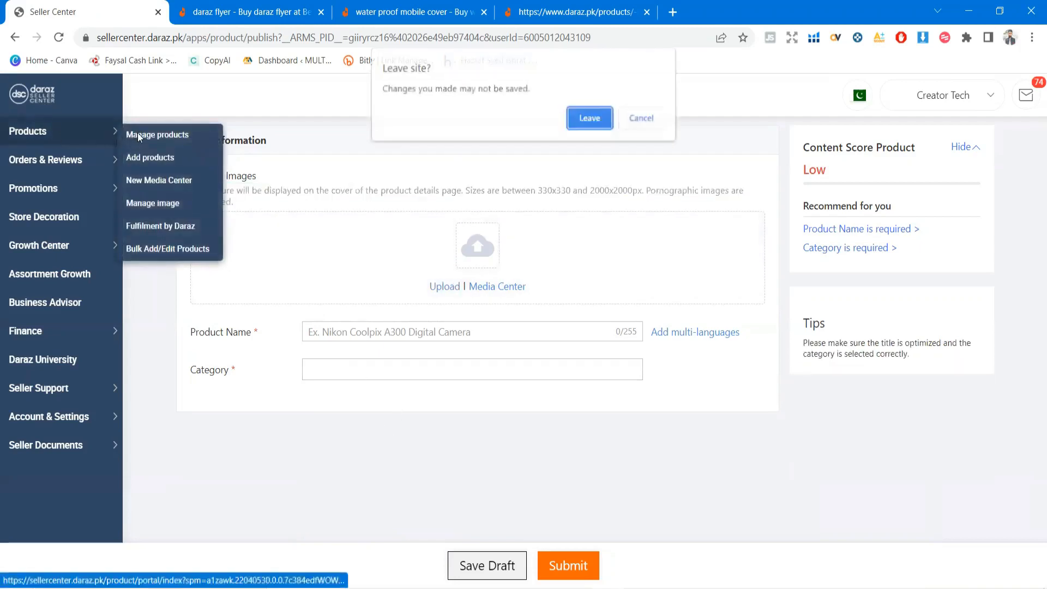
click(589, 118)
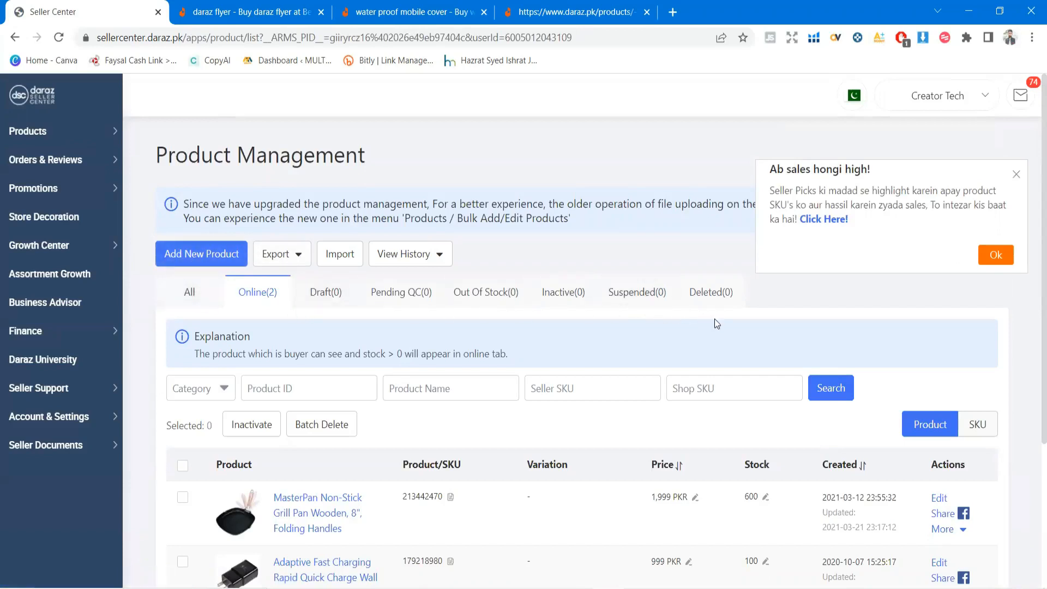
click(179, 248)
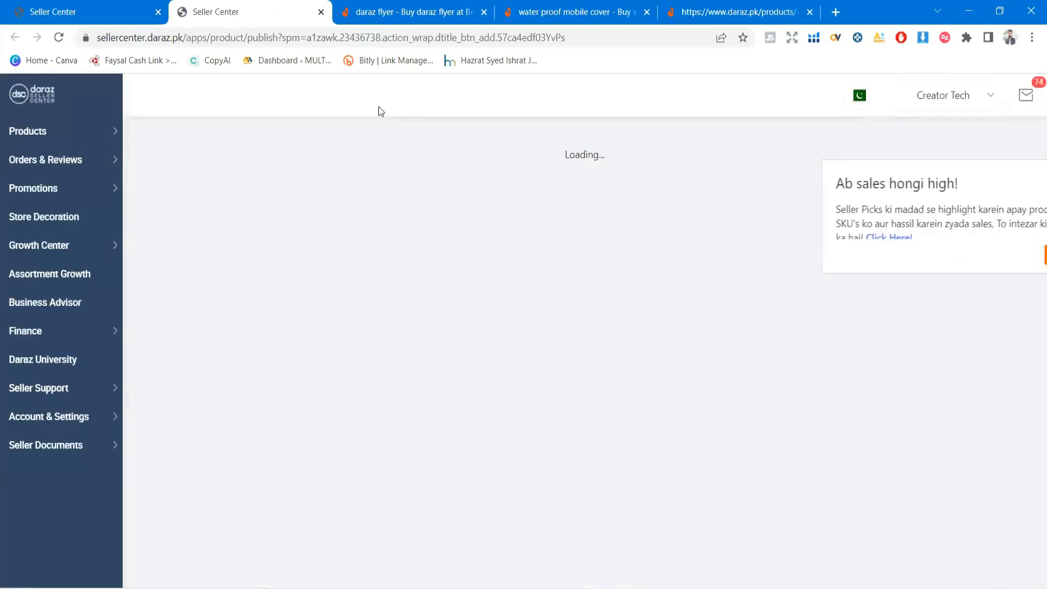
click(1029, 174)
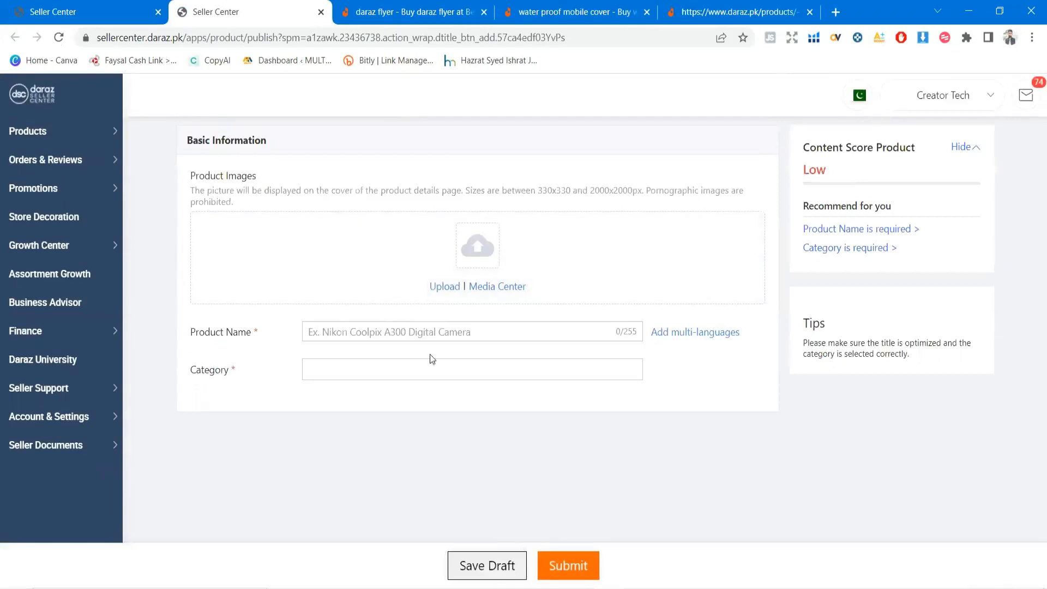
click(98, 11)
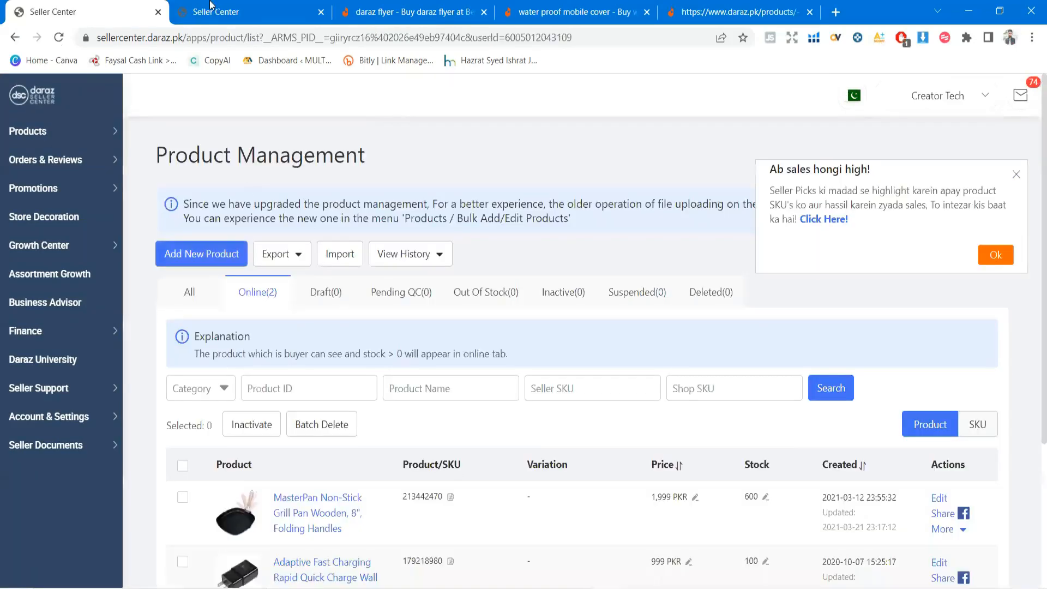
click(209, 5)
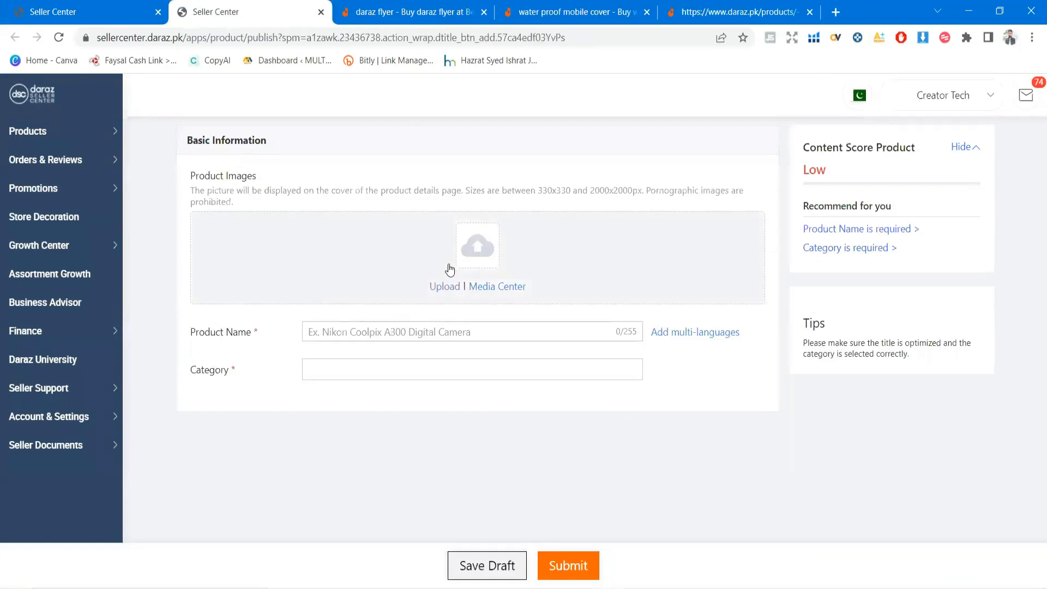
- Copy the full title paragraph from the Waterproof Mobile Cover Word document into the listing's Product Name
click(367, 329)
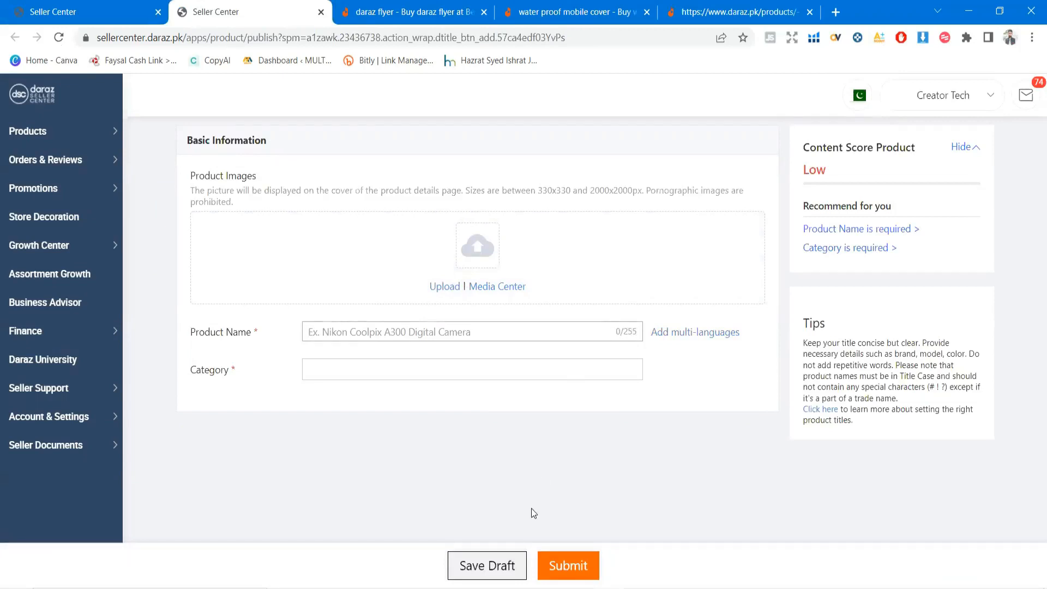
key(alt+Tab)
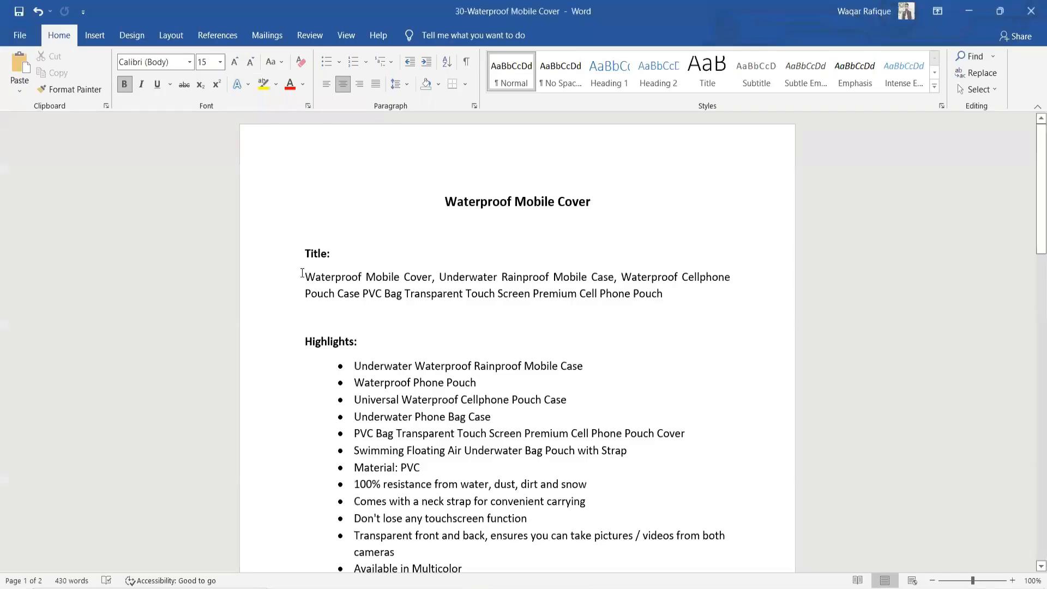
mouse_move(303, 275)
mouse_down()
mouse_move(613, 277)
mouse_move(669, 295)
mouse_move(406, 295)
mouse_move(301, 279)
mouse_up()
click(659, 294)
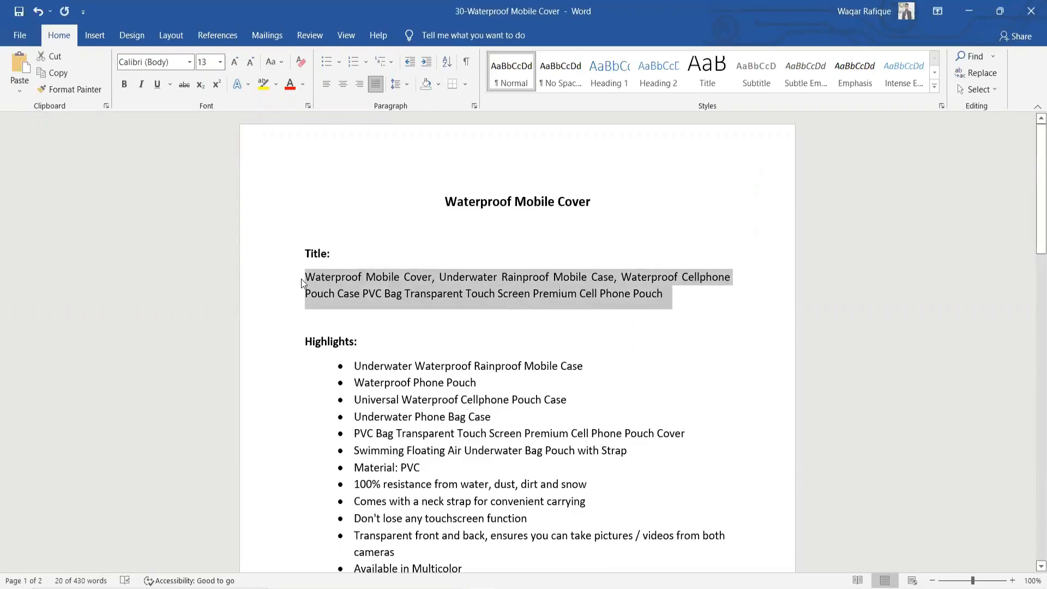
key(alt+Tab)
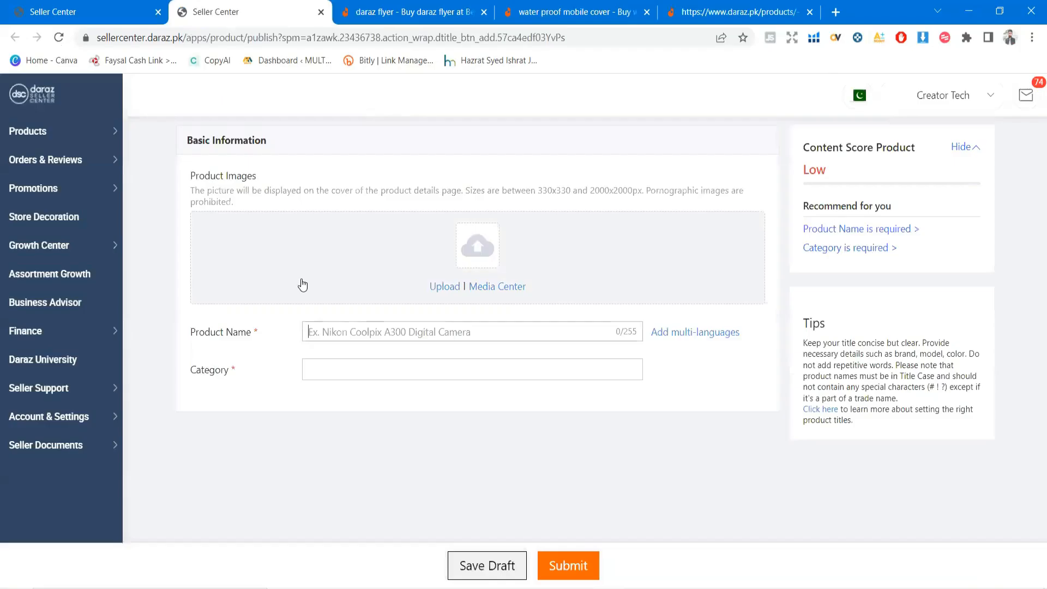
click(326, 333)
key(ctrl+v)
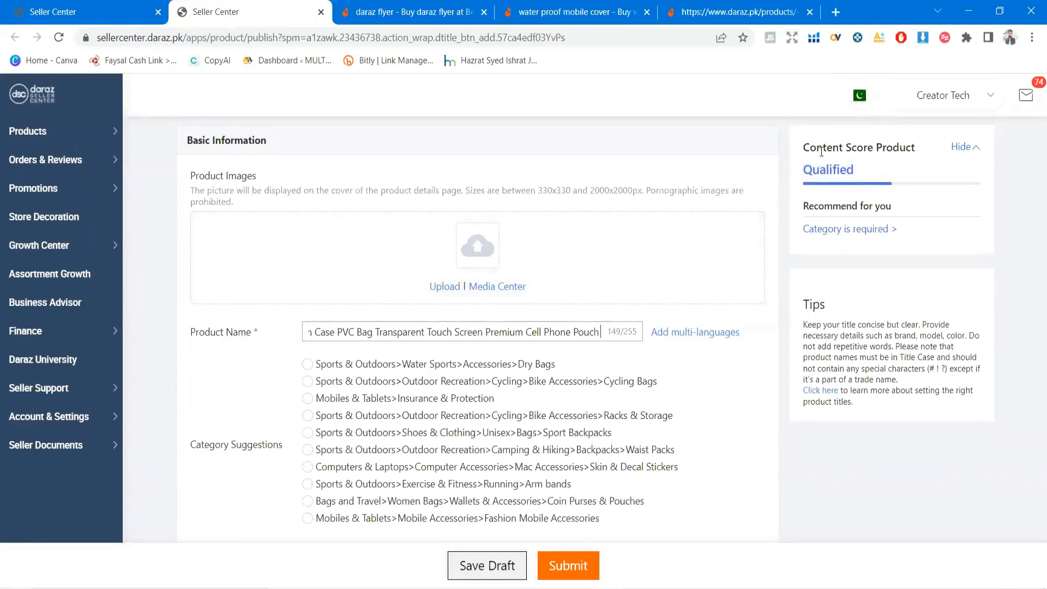
- Check the content score and the category suggestions for the new product
triple_click(861, 173)
click(856, 157)
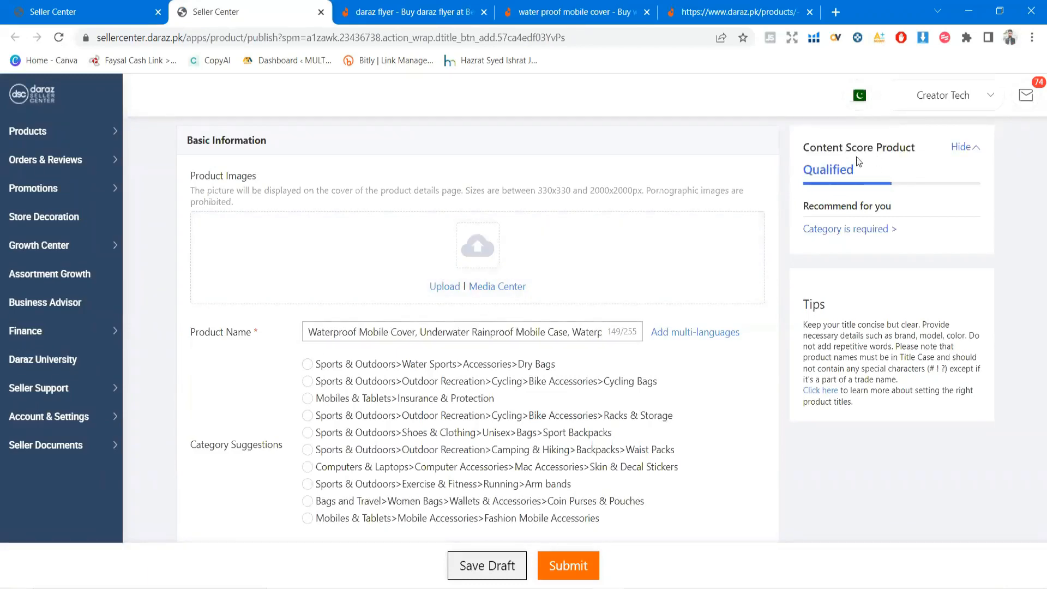
scroll(218, 343, down, 1)
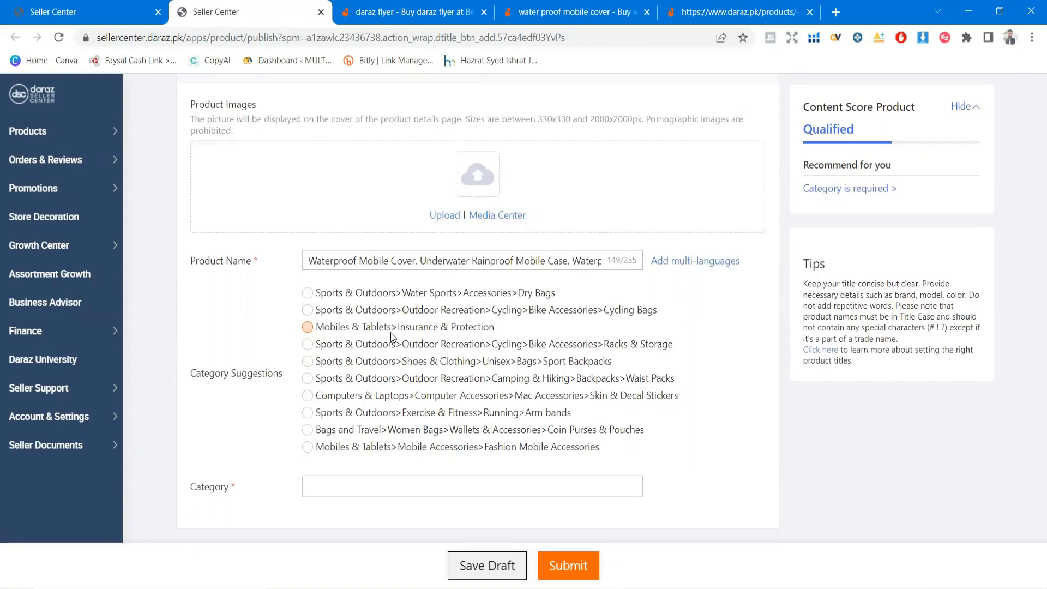
- Open daraz.pk in a new browser tab and search the store for "water proof mobile cover"
click(387, 4)
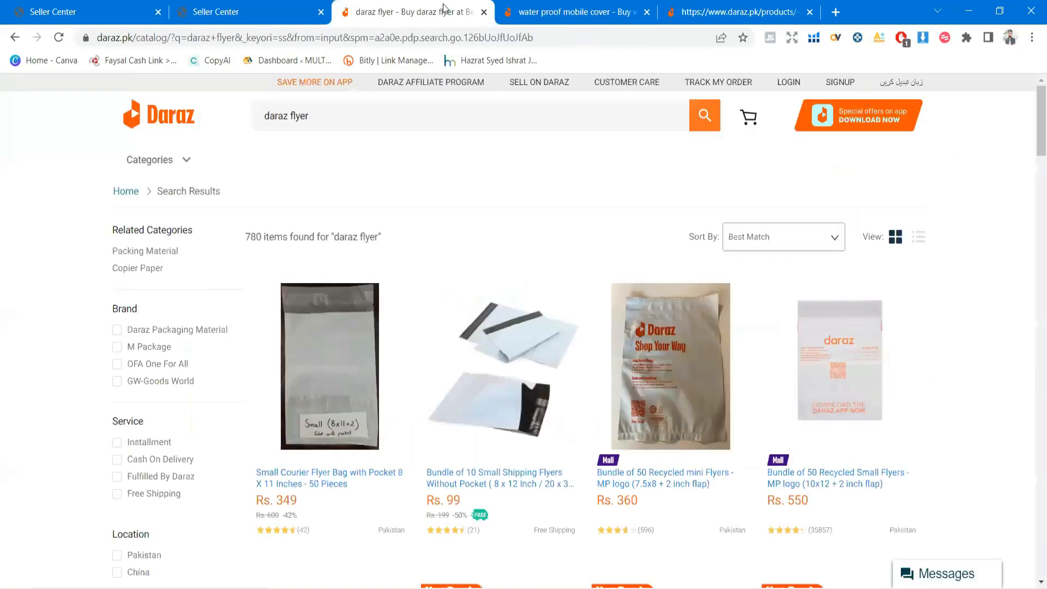
click(835, 12)
text(daraz.pk)
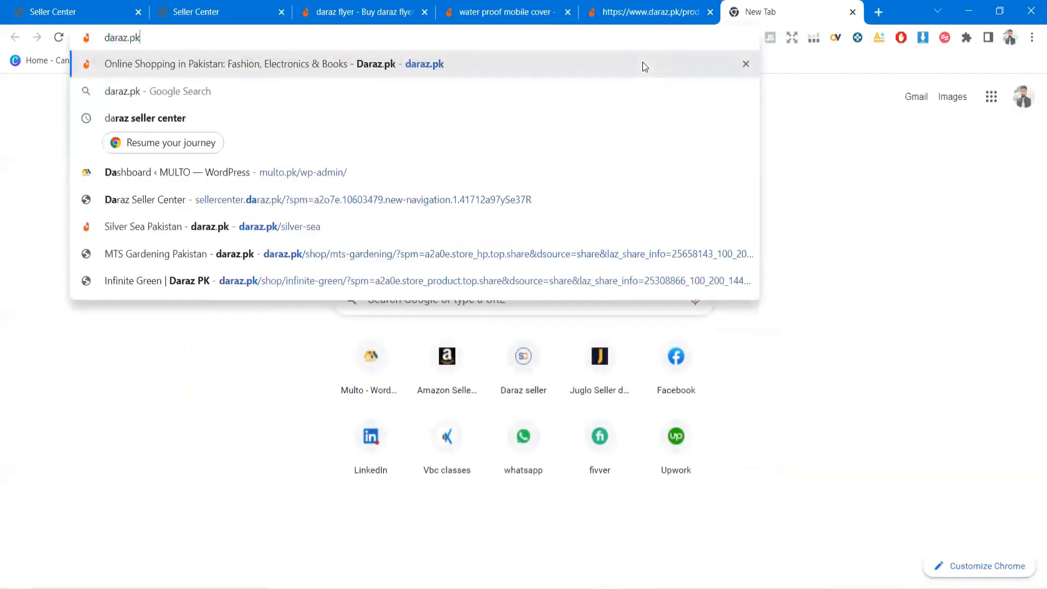
key(Return)
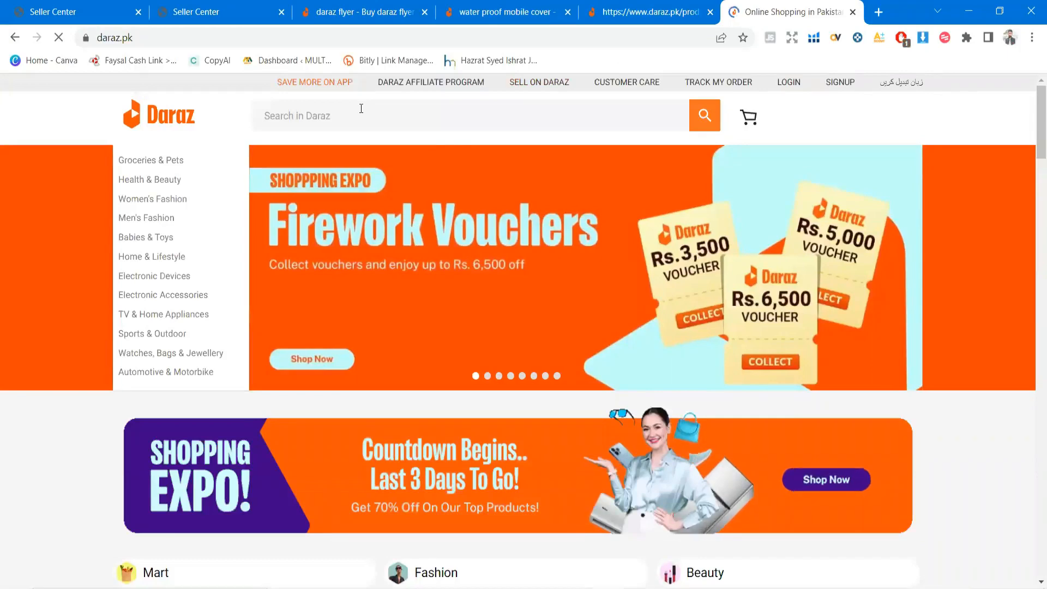
click(355, 113)
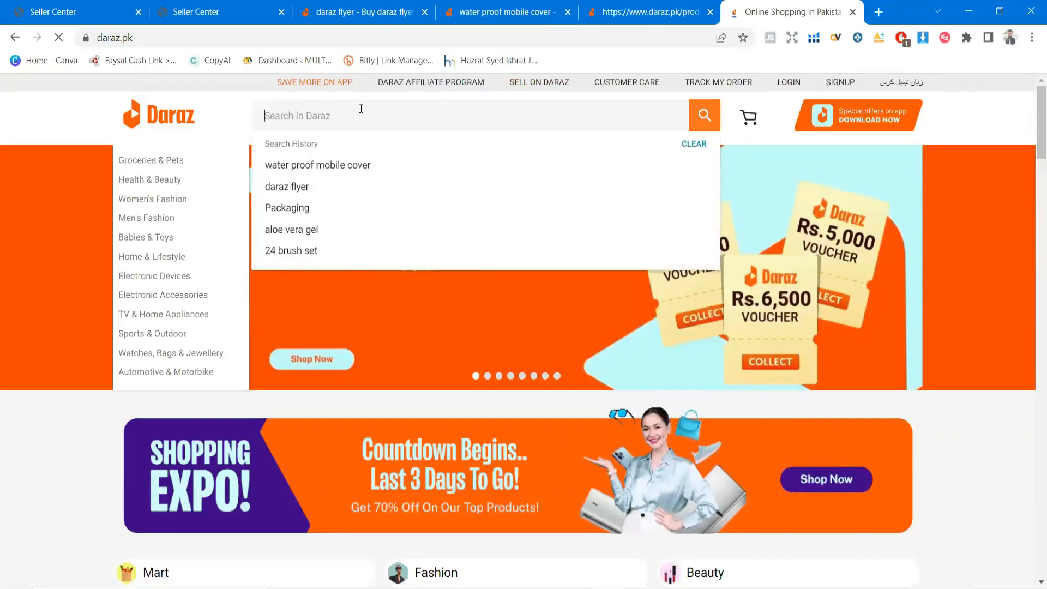
click(305, 165)
- Check the product heading in the Word document, then return to the store's search results
key(alt+Tab)
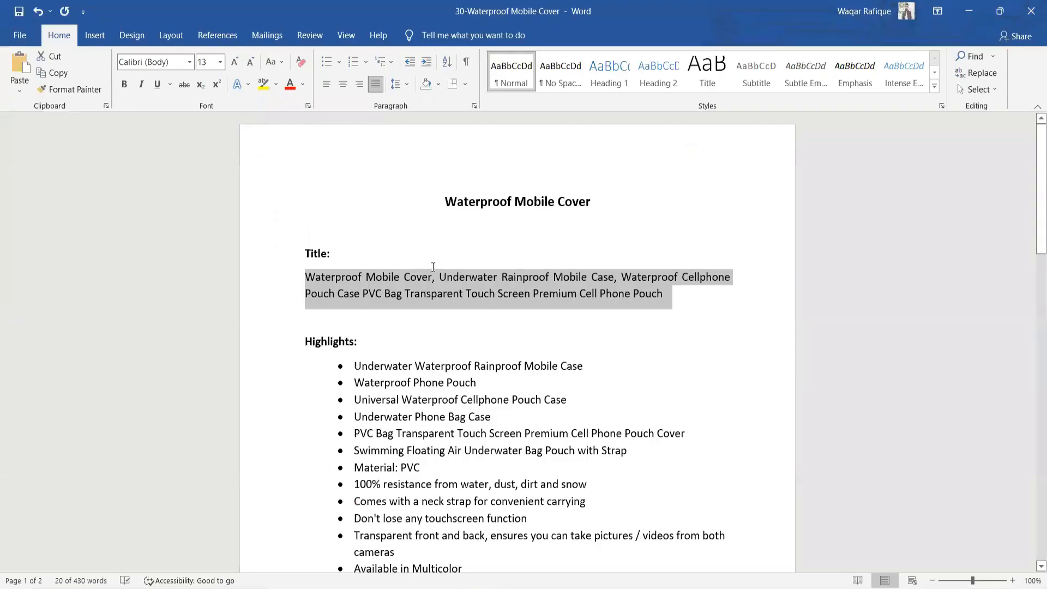
click(412, 254)
drag(434, 197, 595, 199)
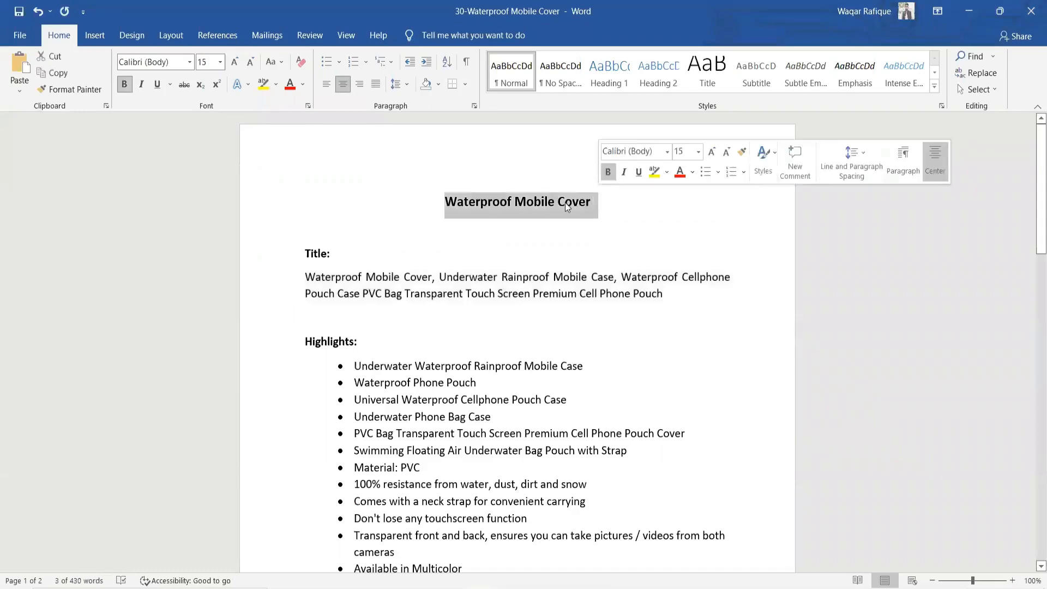
click(444, 231)
key(alt+Tab)
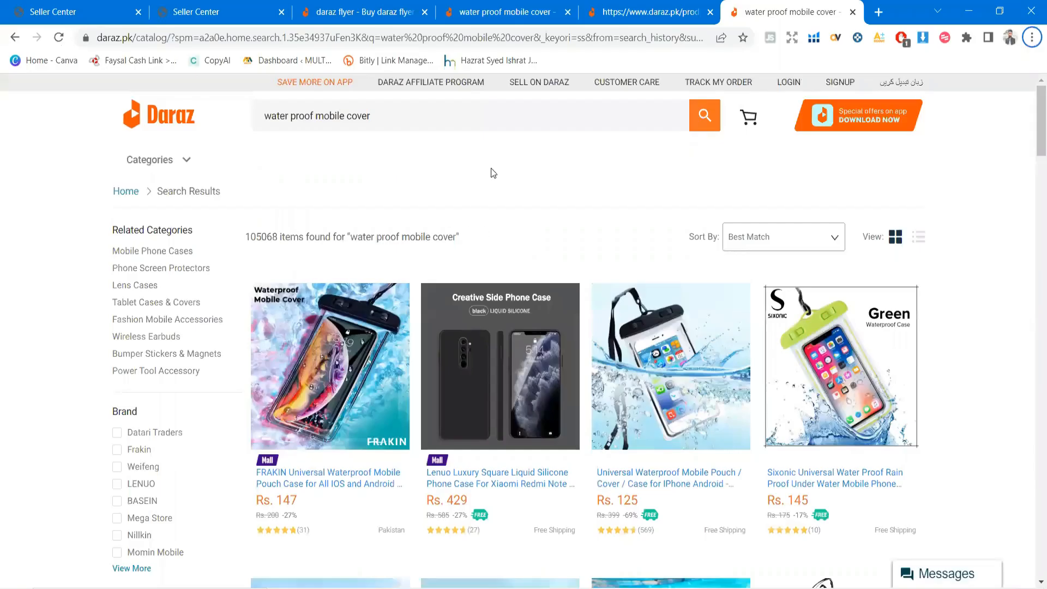
- Open the Universal Waterproof Mobile Pouch listing priced Rs. 125 in a new tab and check its category path
scroll(487, 167, down, 1)
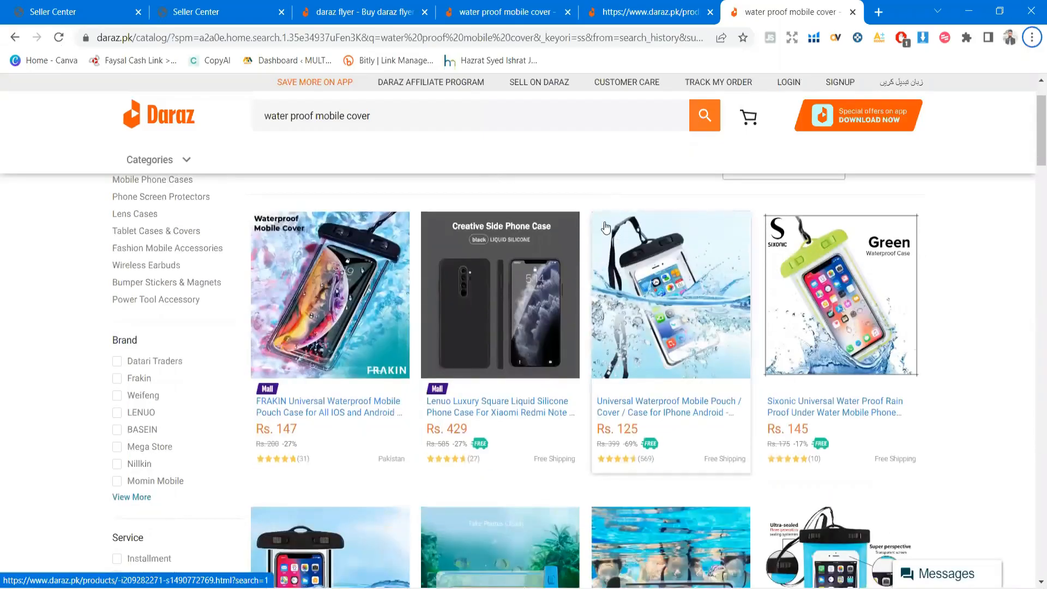
right_click(641, 265)
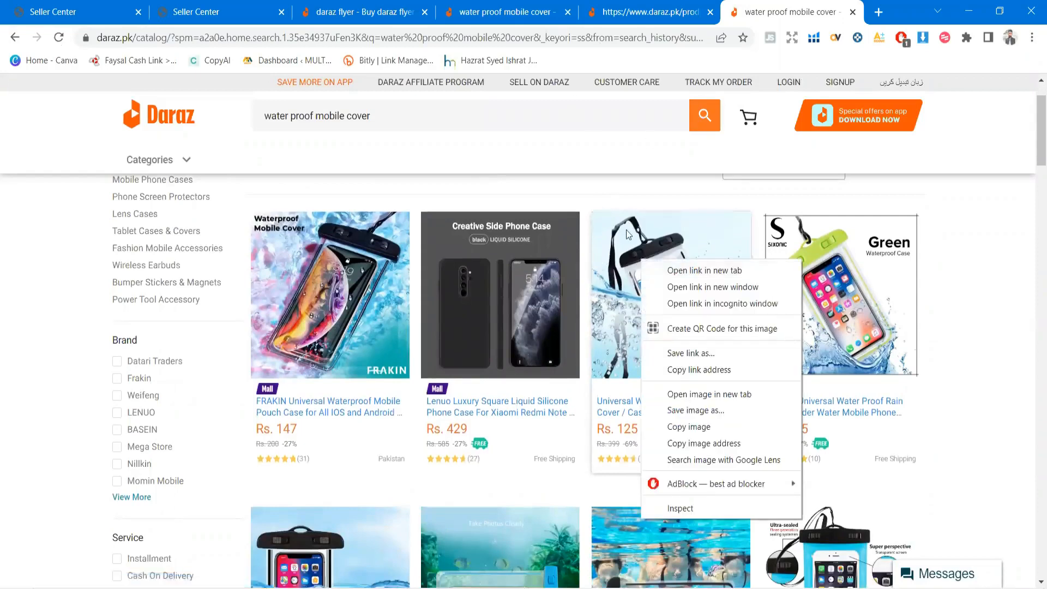
click(705, 271)
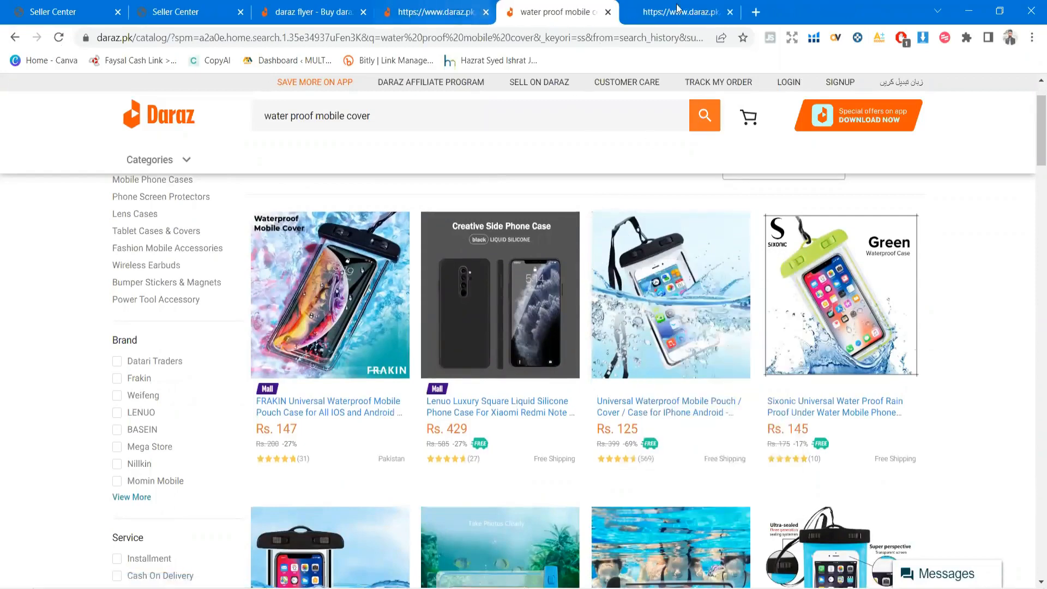
click(676, 8)
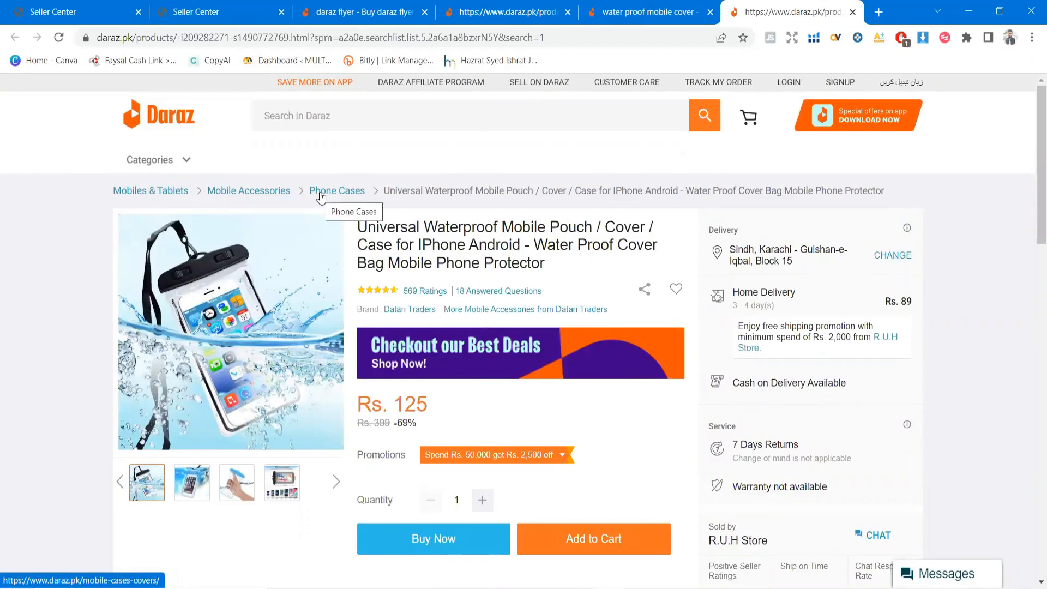
- Open the FRAKIN Universal Waterproof Mobile Pouch listing priced Rs. 147 in a new tab from the search results and check its category path
click(646, 12)
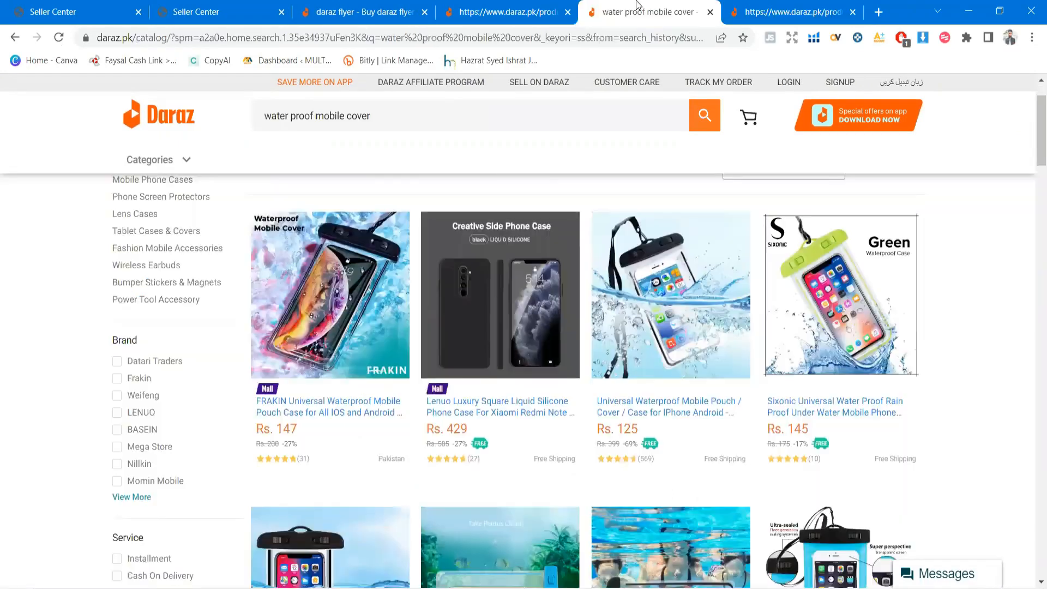
scroll(740, 271, down, 3)
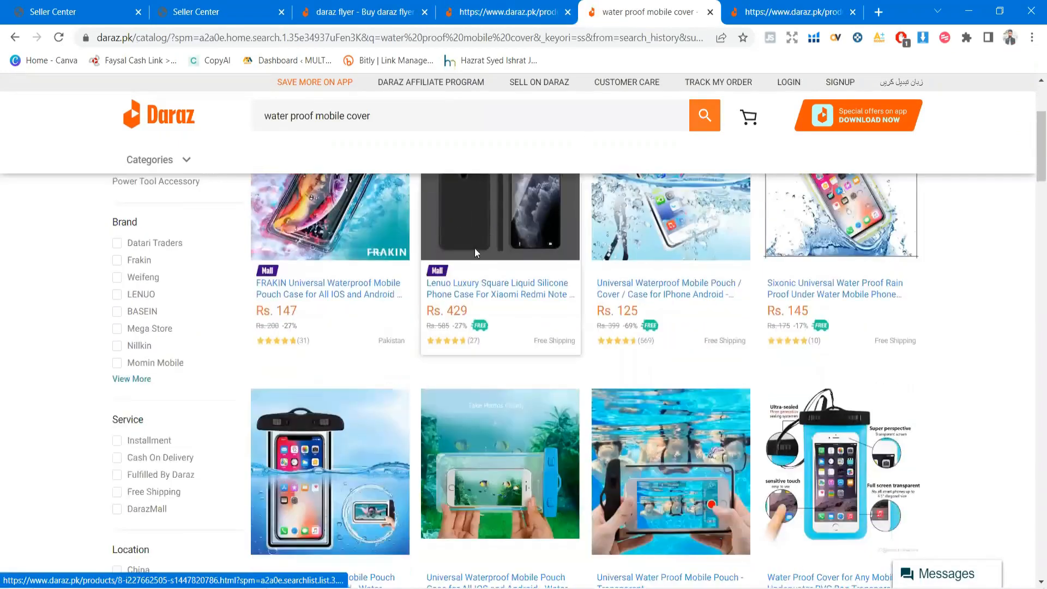
scroll(374, 334, up, 2)
right_click(322, 250)
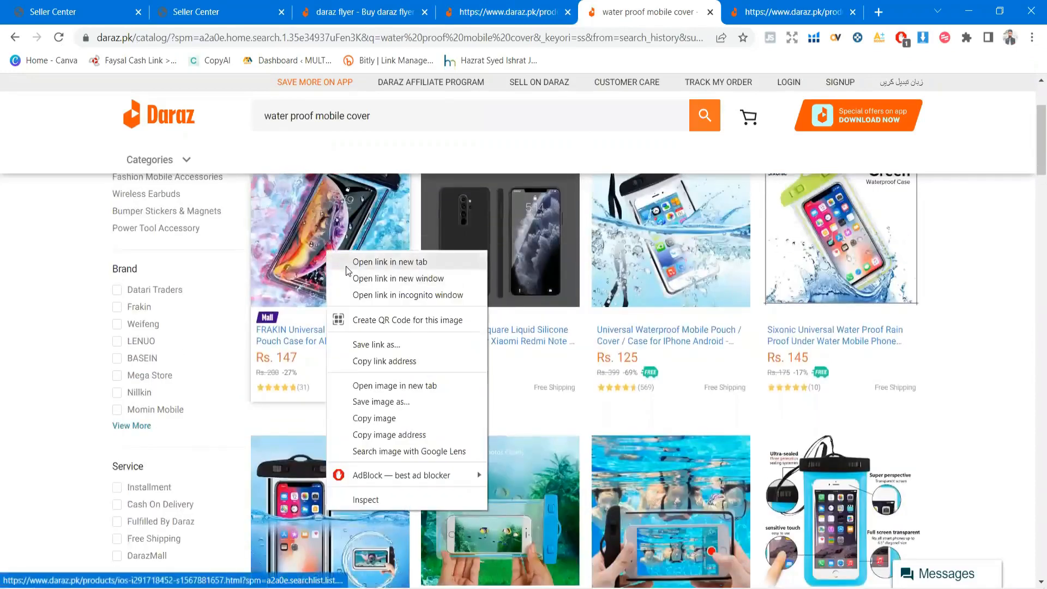
click(348, 264)
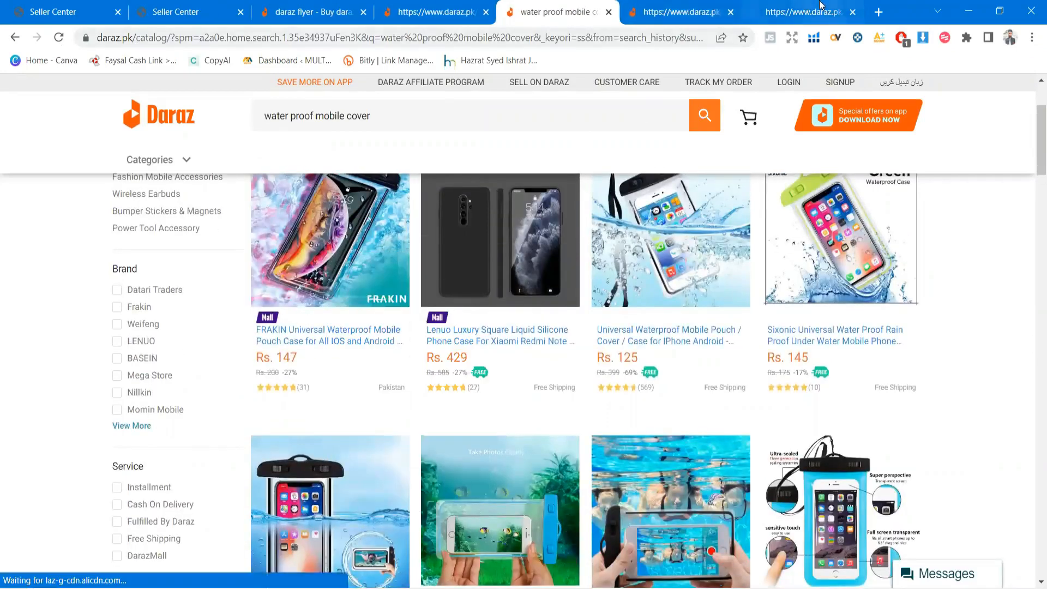
click(755, 15)
click(730, 14)
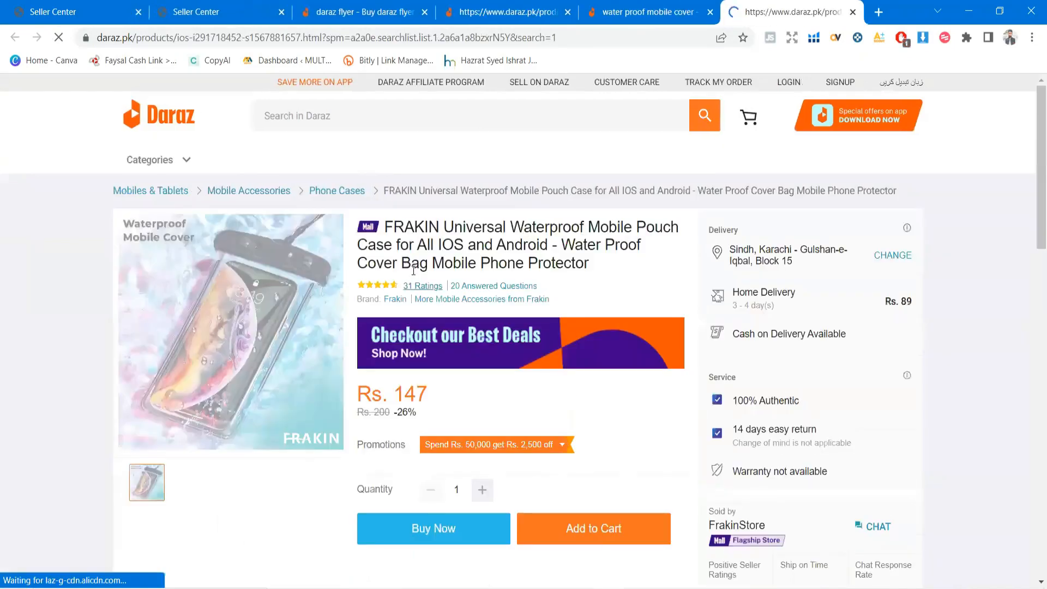
drag(77, 190, 367, 190)
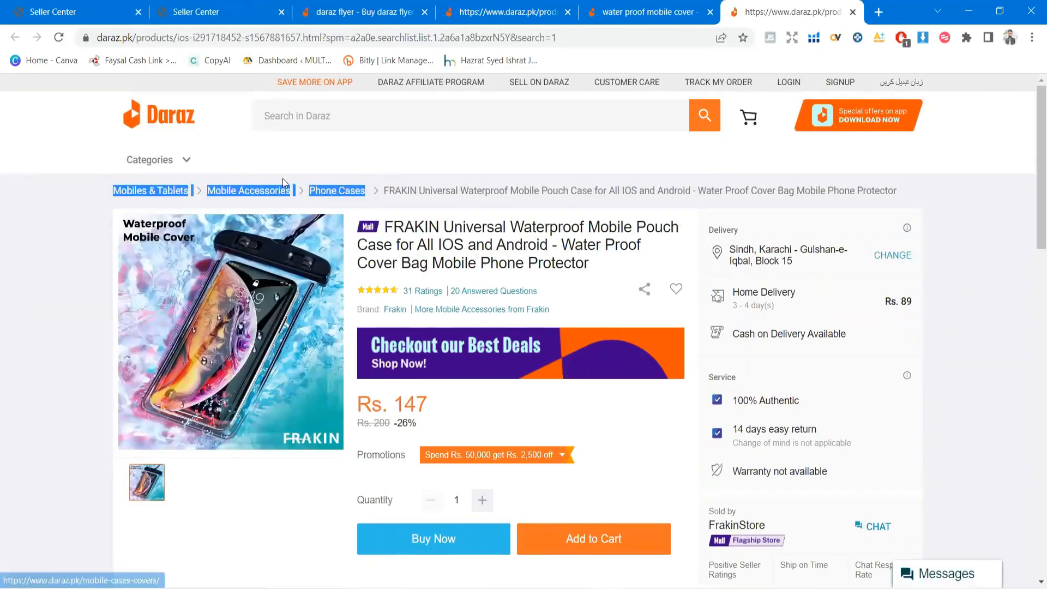
click(88, 227)
- Return to the new product form in Seller Center and check its category suggestions
click(235, 12)
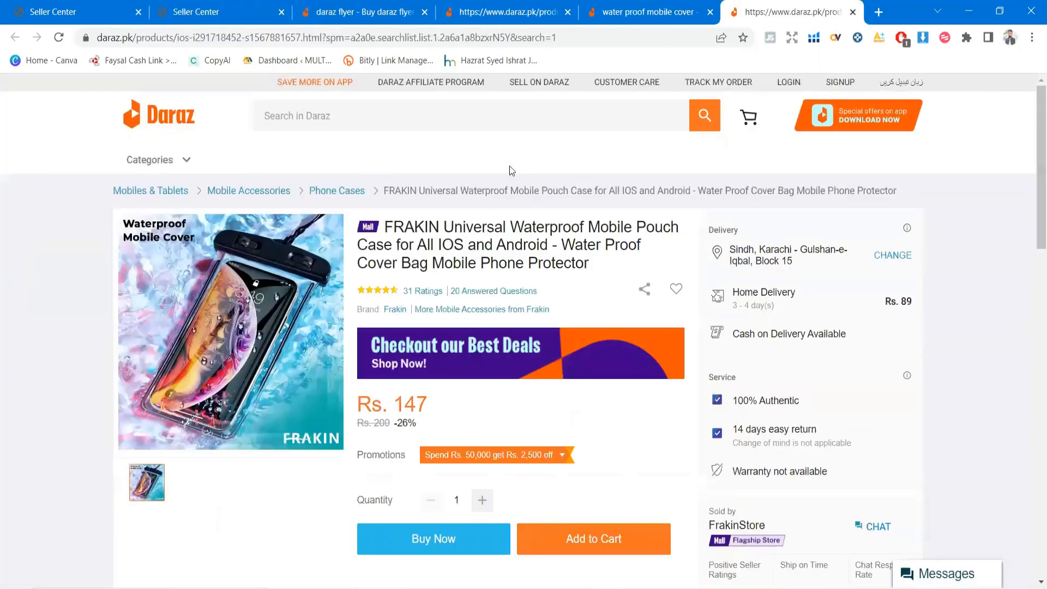
key(ctrl+9)
key(ctrl+2)
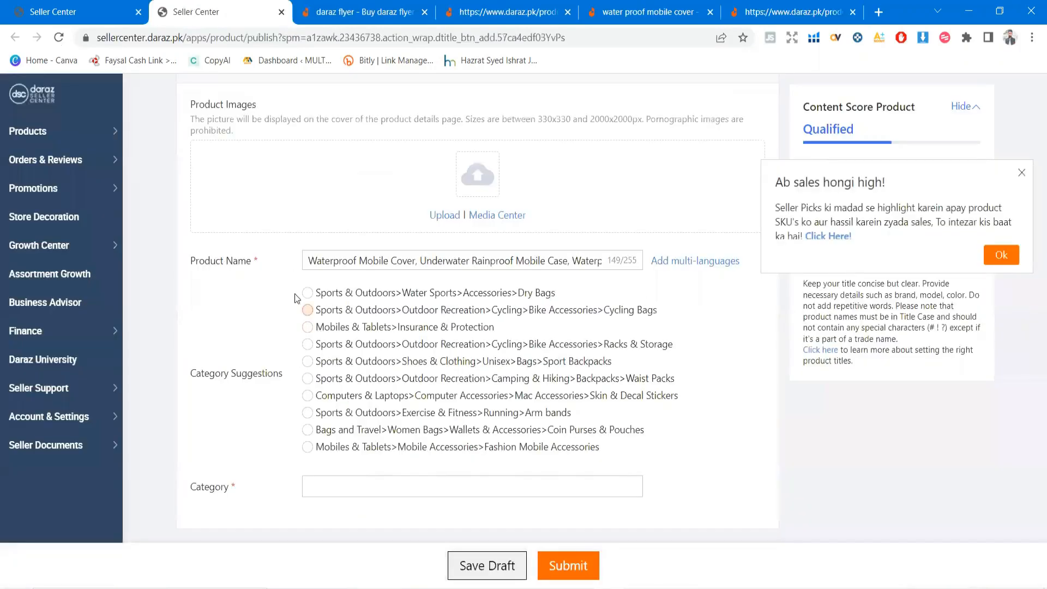
scroll(243, 354, down, 2)
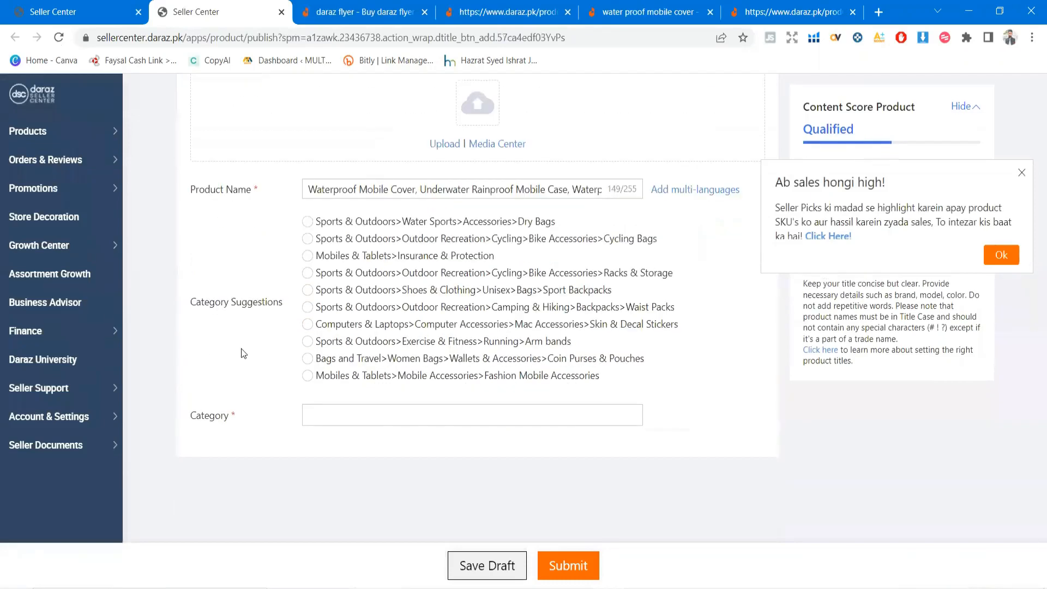
- Try to choose Mobiles & Tablets > Mobile Accessories > Phone Cases as the product category, and dismiss the promotional pop-up
click(323, 413)
scroll(349, 382, down, 3)
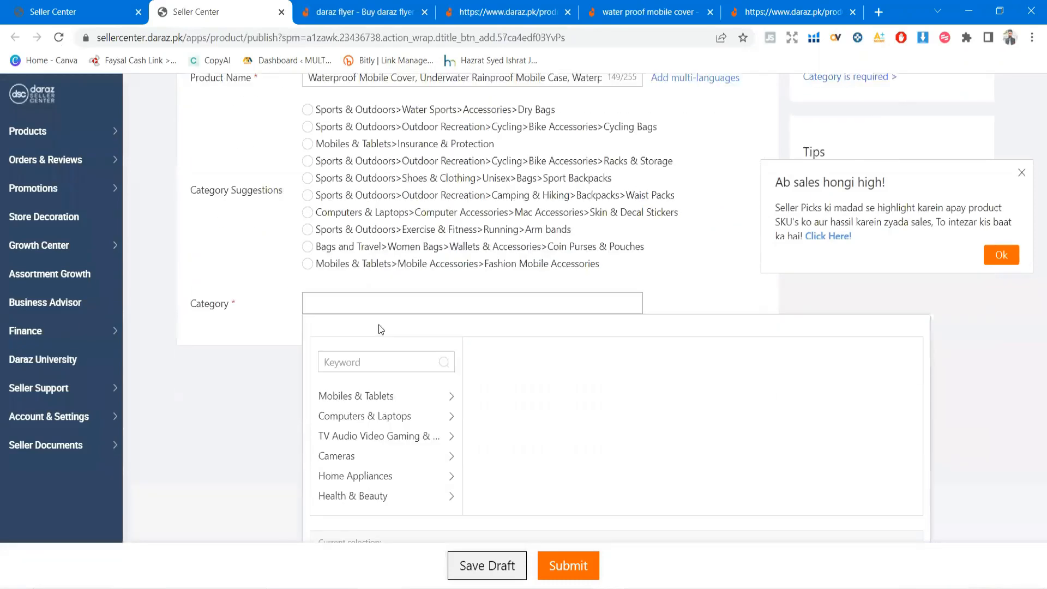
click(362, 368)
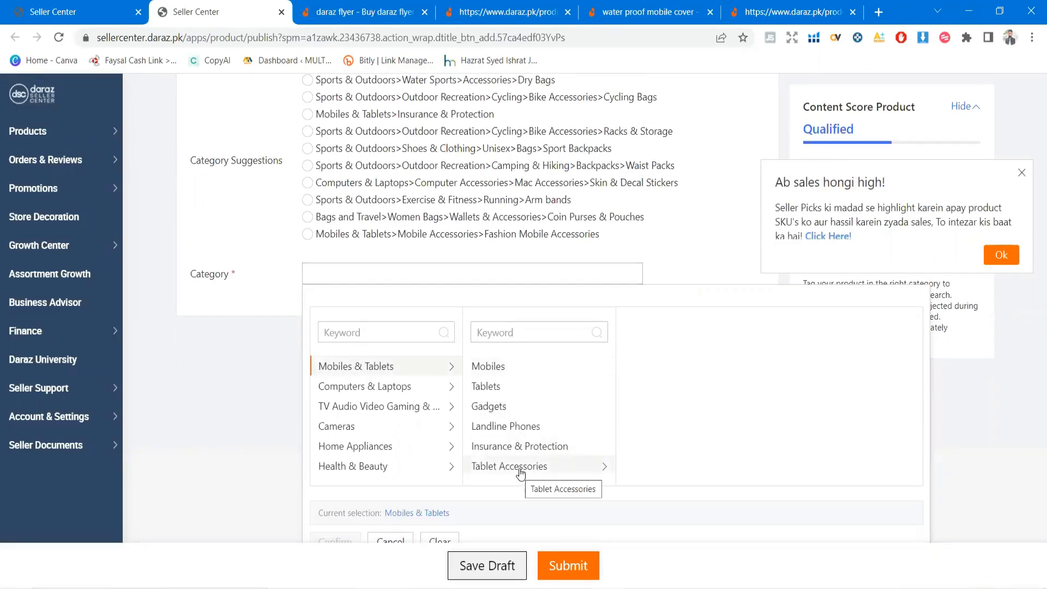
scroll(521, 472, down, 2)
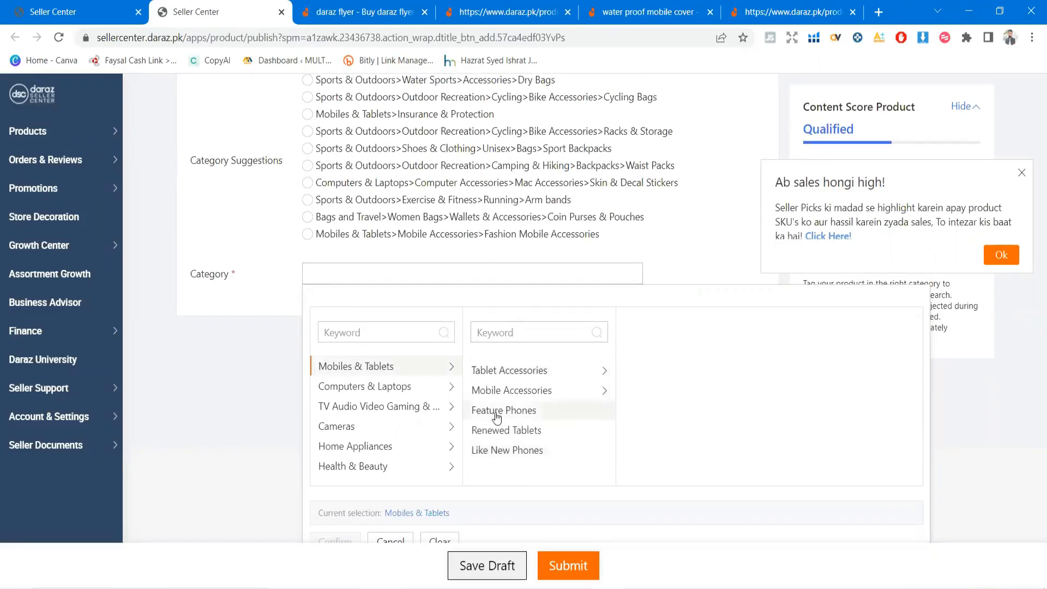
click(533, 400)
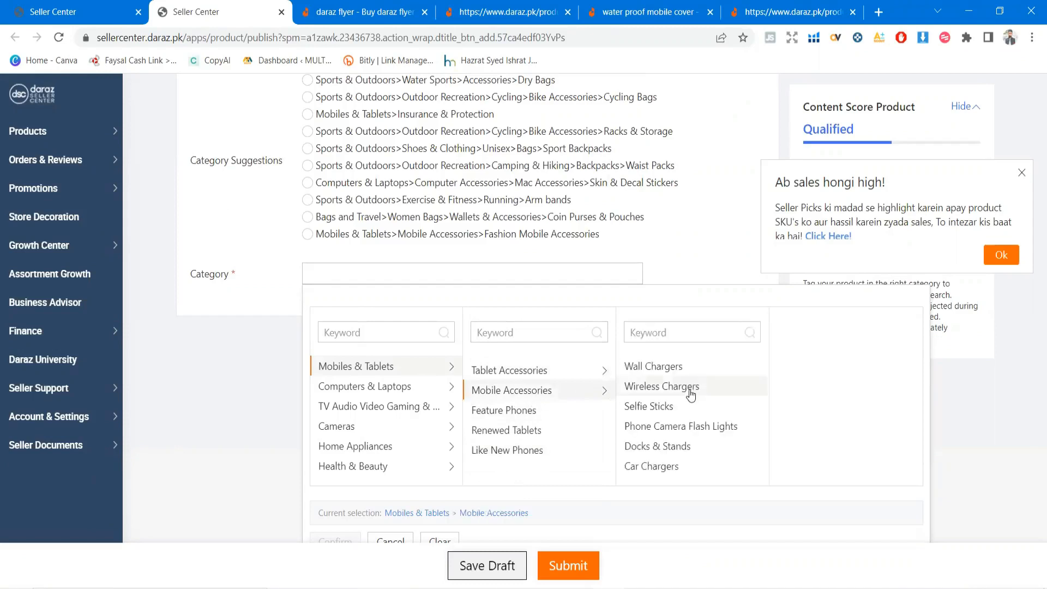
scroll(690, 395, down, 5)
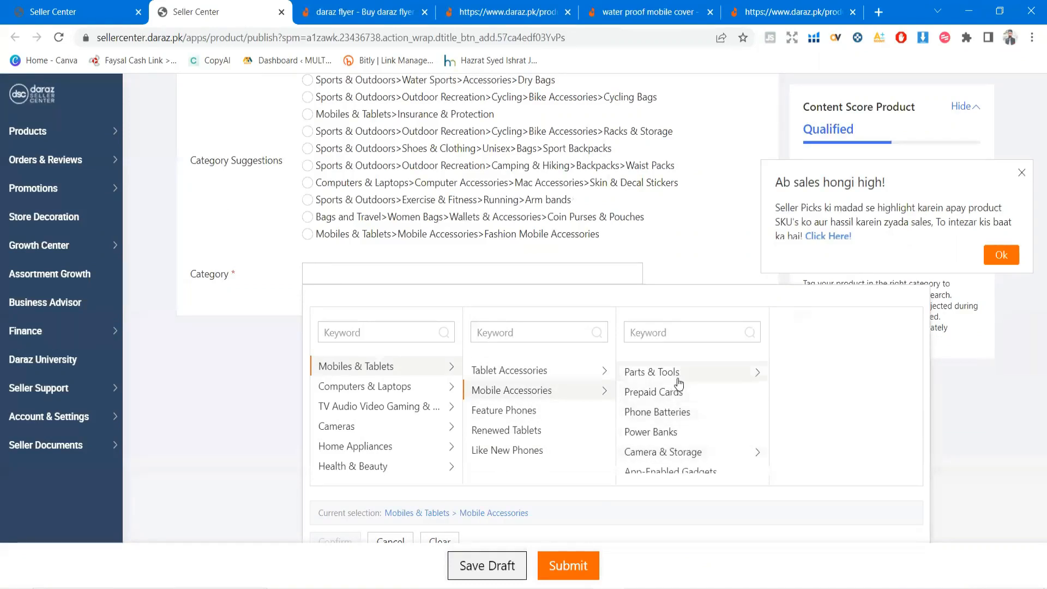
scroll(688, 403, down, 2)
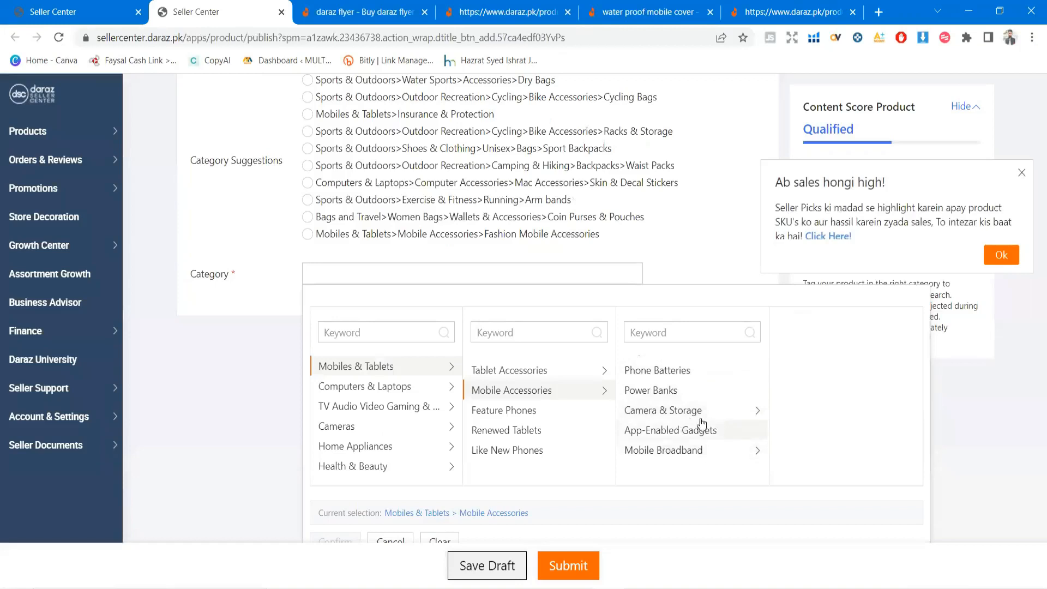
scroll(689, 422, up, 1)
scroll(658, 417, up, 1)
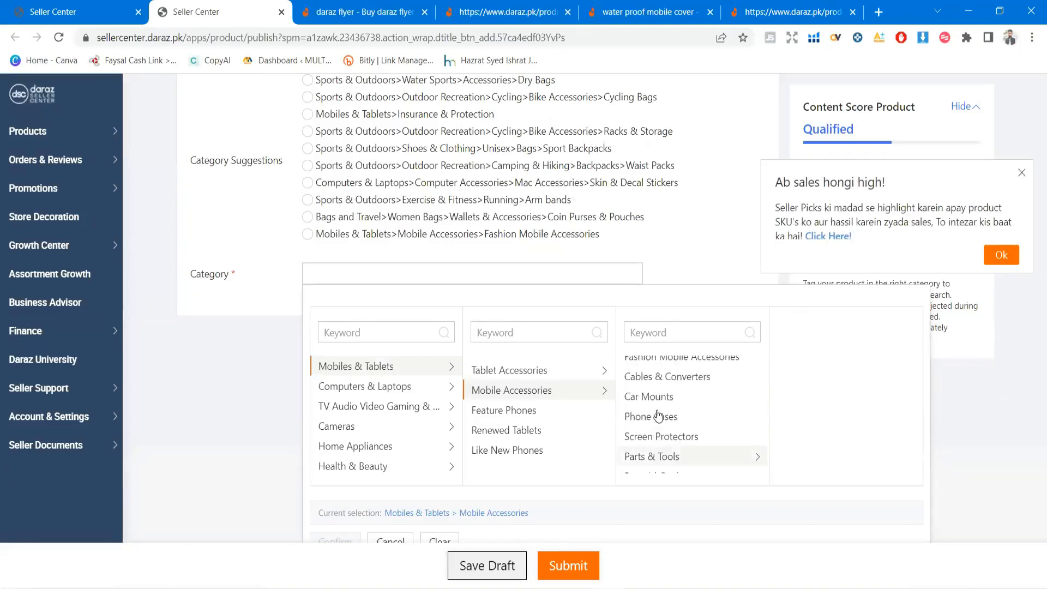
scroll(654, 423, up, 1)
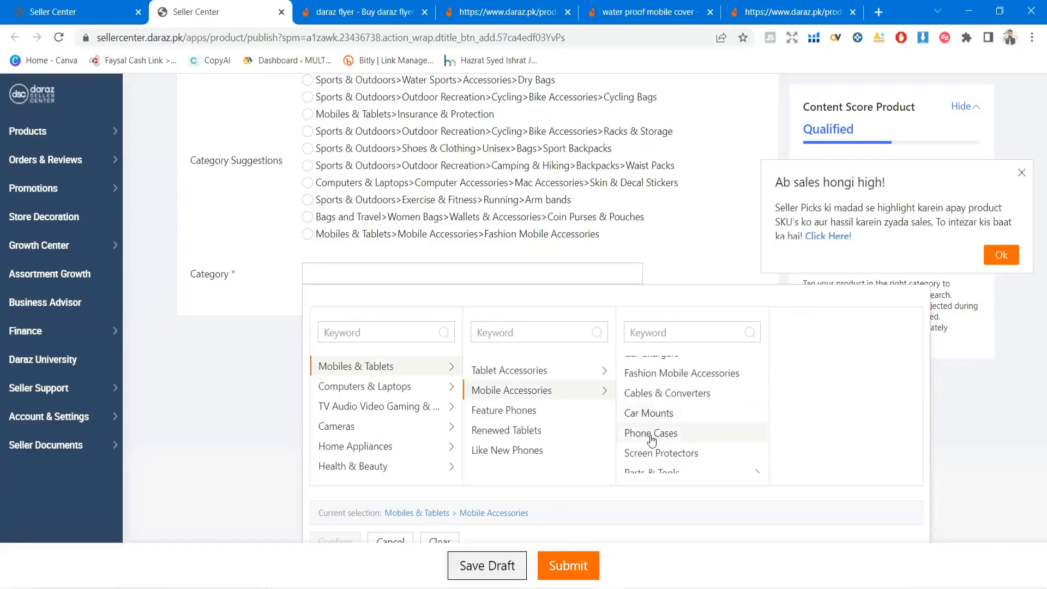
click(650, 434)
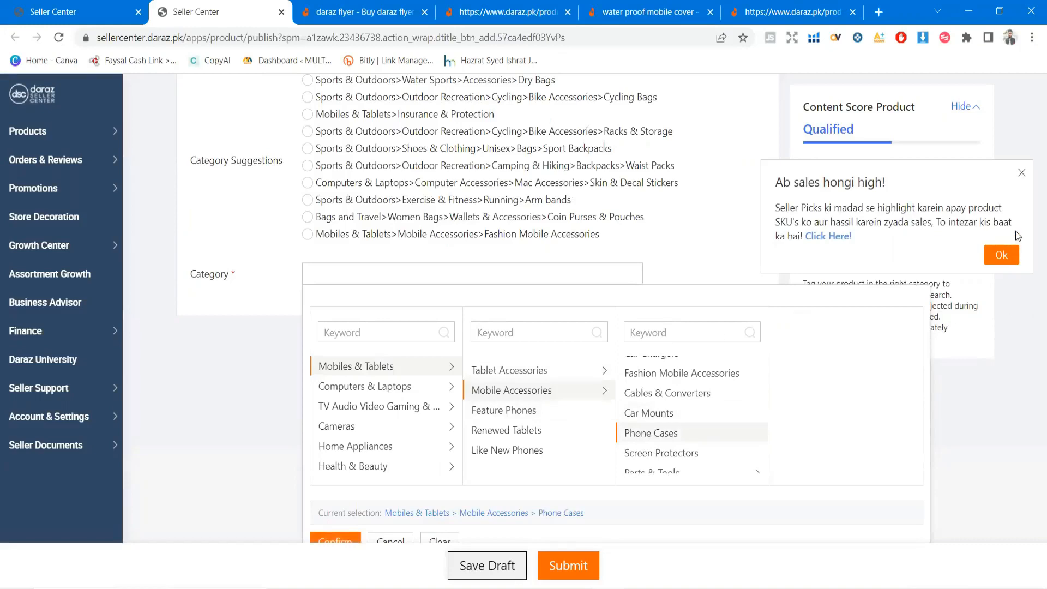
click(1021, 173)
- Select Phone Cases under Mobile Accessories in the category picker again and close the picker without confirming
click(436, 388)
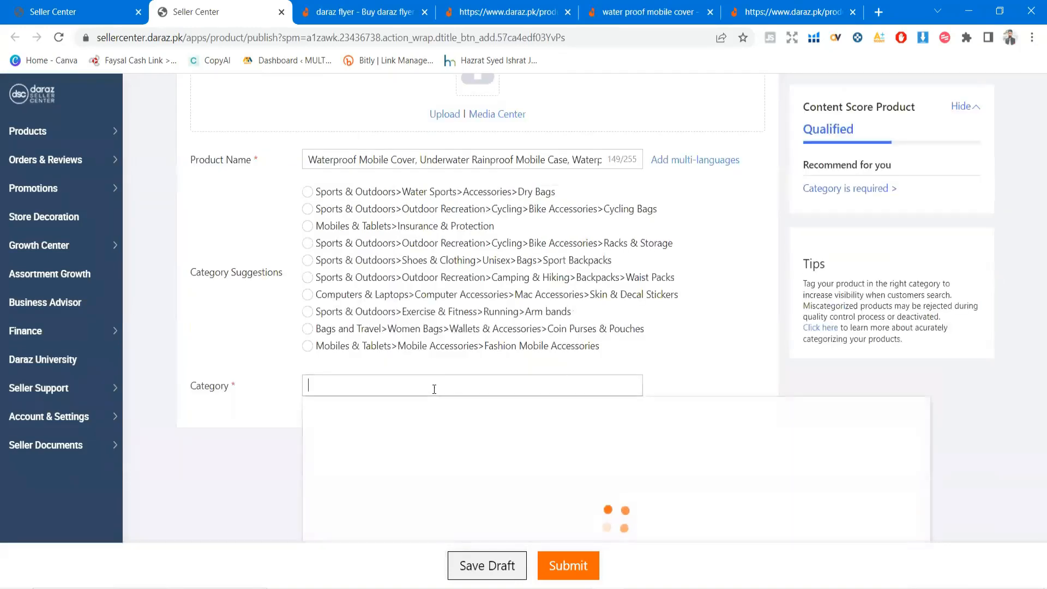
scroll(395, 440, down, 1)
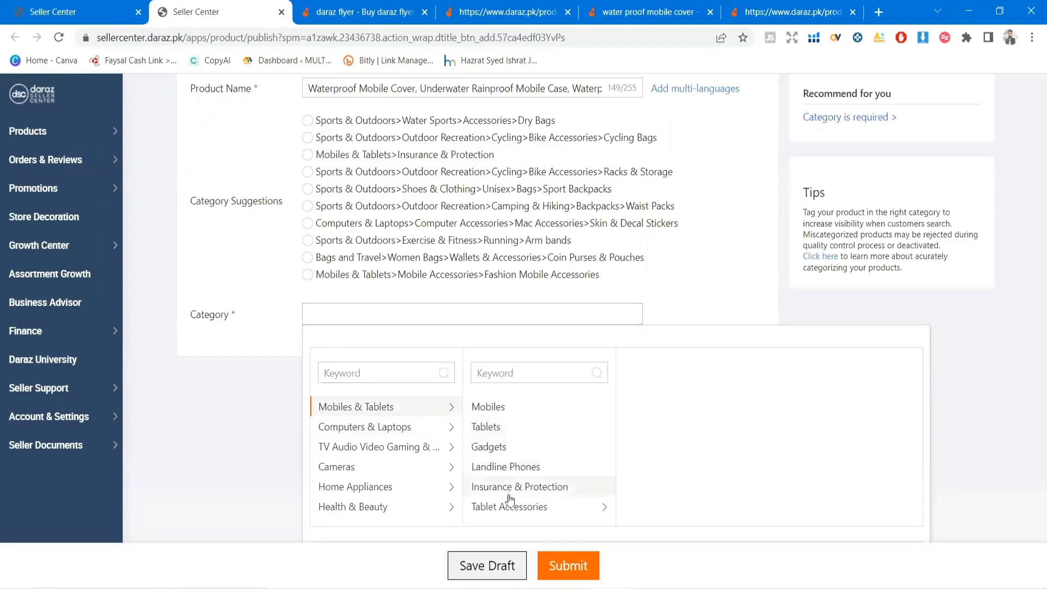
scroll(507, 479, down, 1)
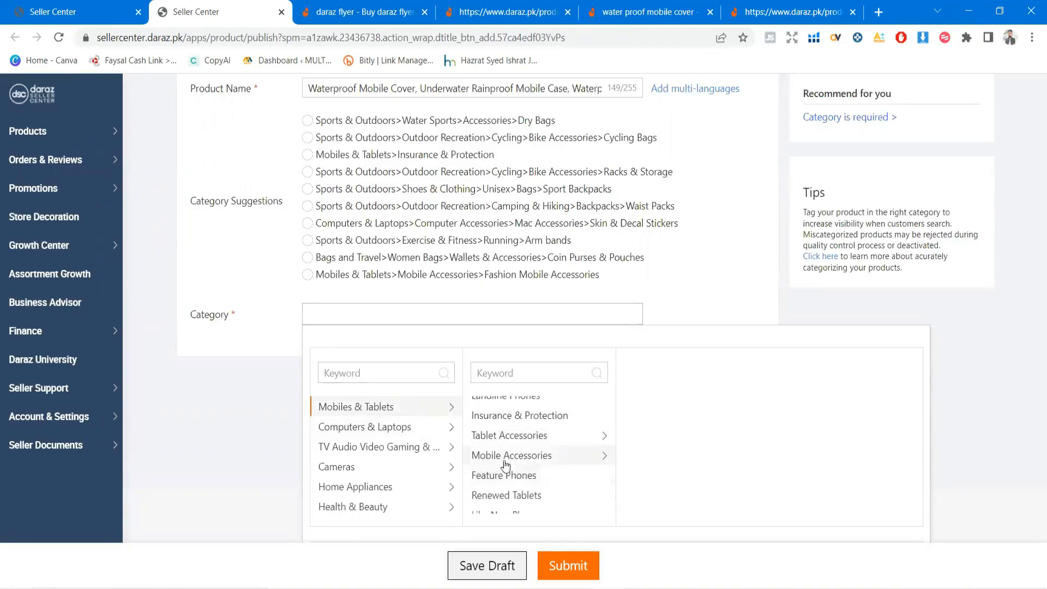
click(539, 456)
scroll(657, 460, down, 1)
scroll(653, 456, down, 1)
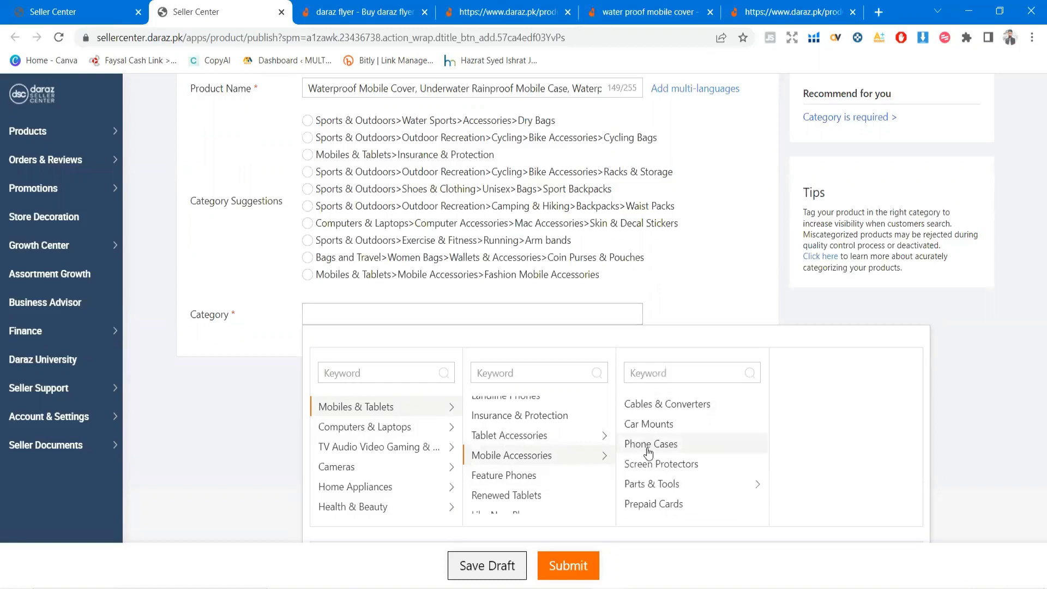
scroll(646, 448, down, 2)
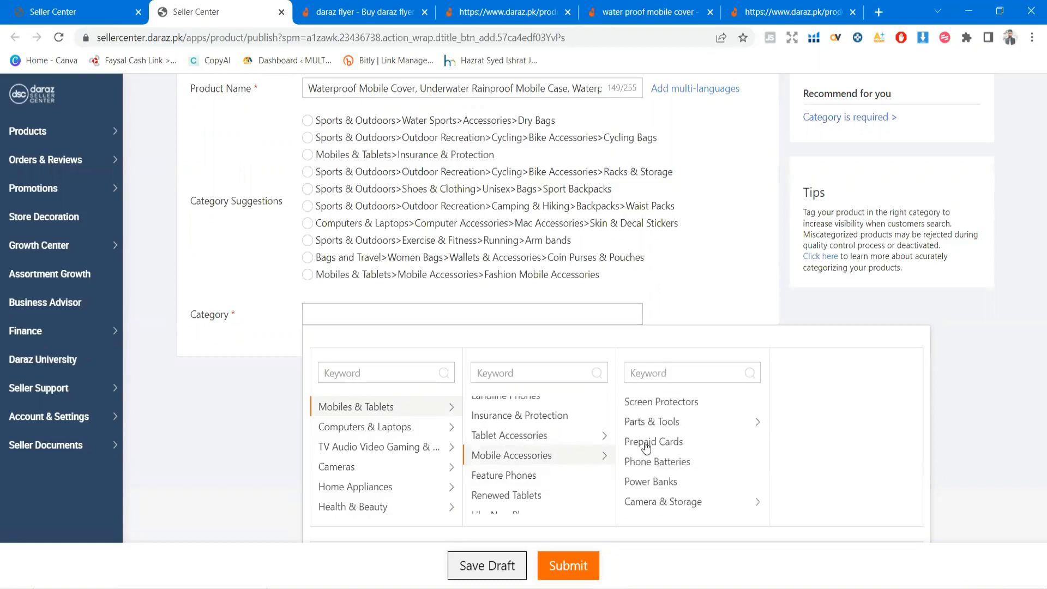
scroll(644, 452, up, 2)
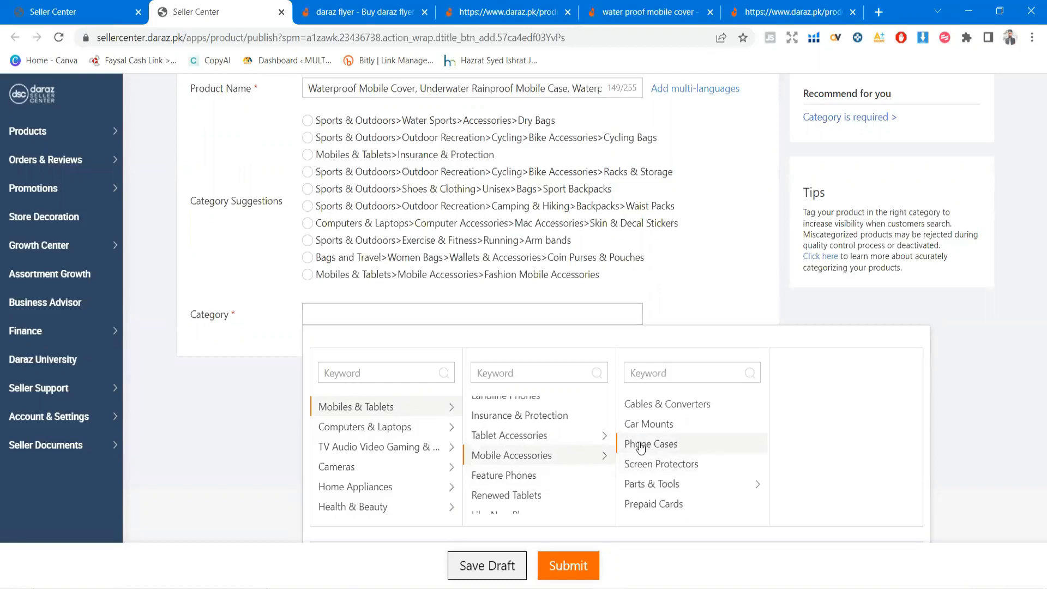
scroll(817, 442, down, 1)
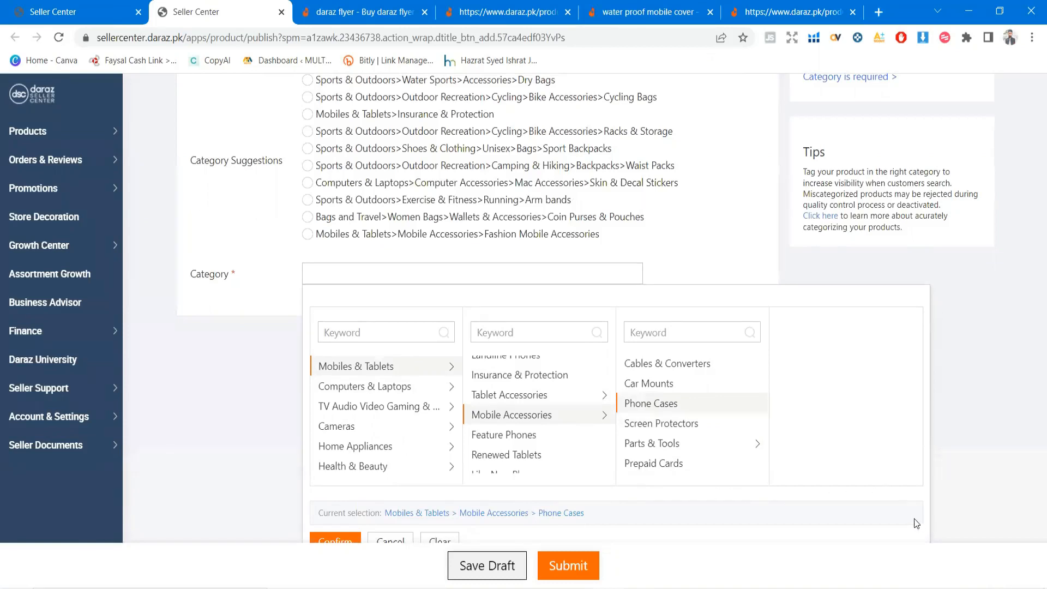
click(1017, 411)
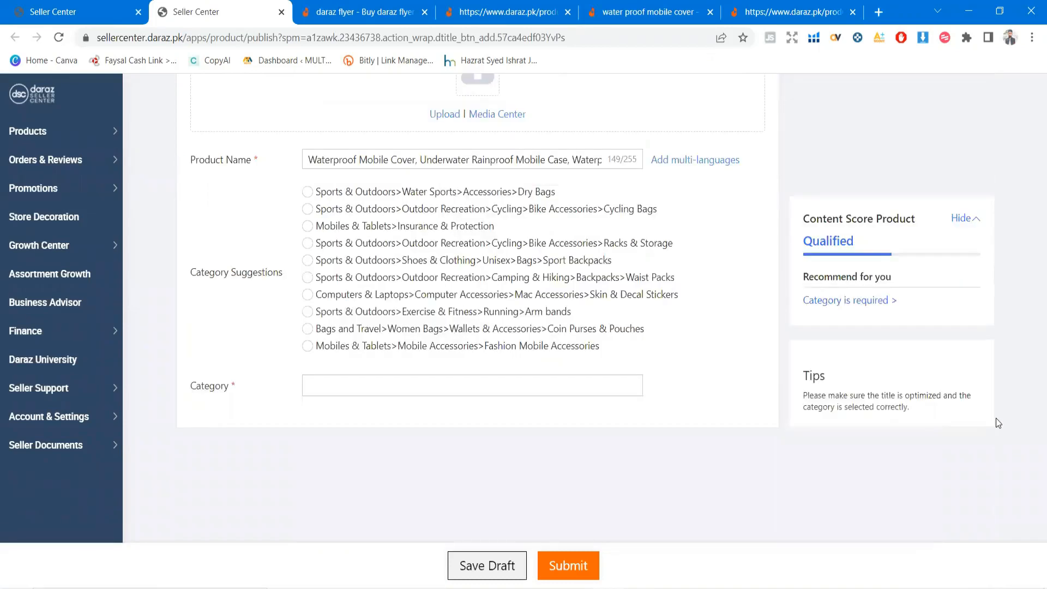
- Reduce the page zoom to 80% and set the product category to Mobiles & Tablets > Mobile Accessories > Phone Cases, confirming the selection
key(ctrl+minus)
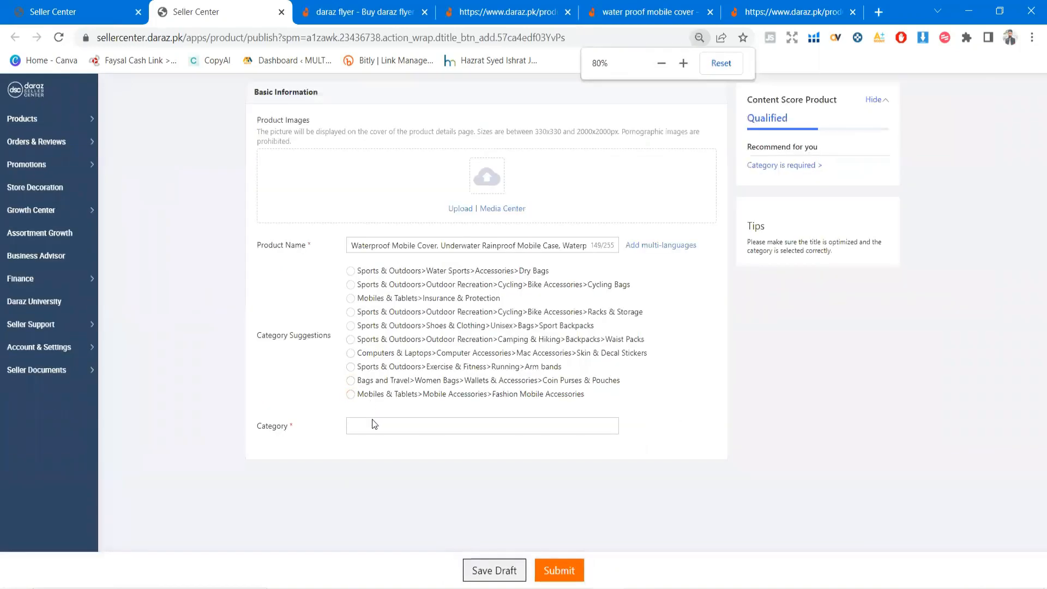
click(375, 424)
scroll(414, 421, down, 2)
click(421, 410)
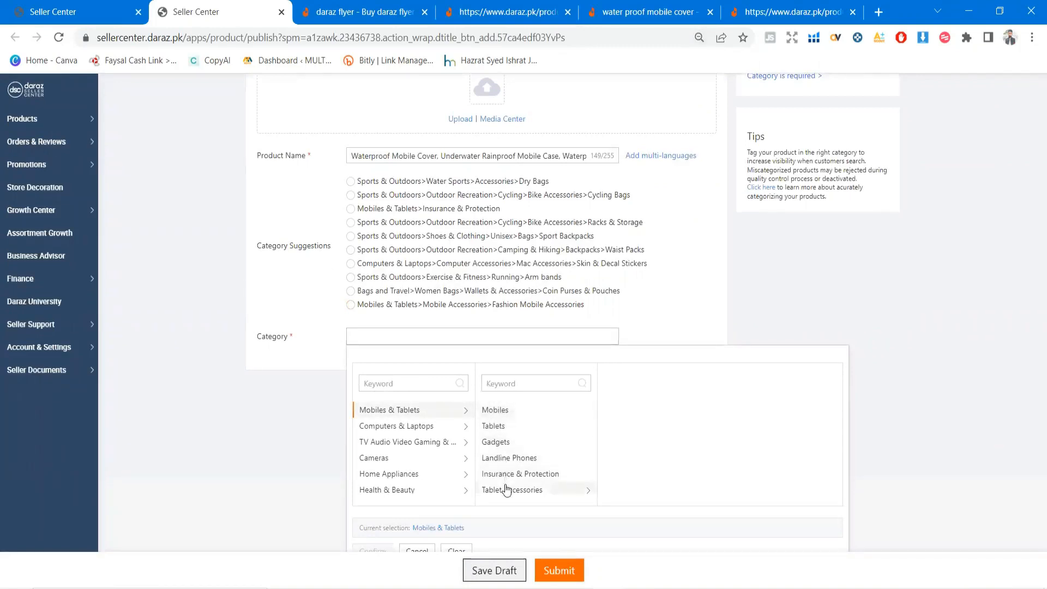
scroll(506, 489, down, 3)
click(510, 427)
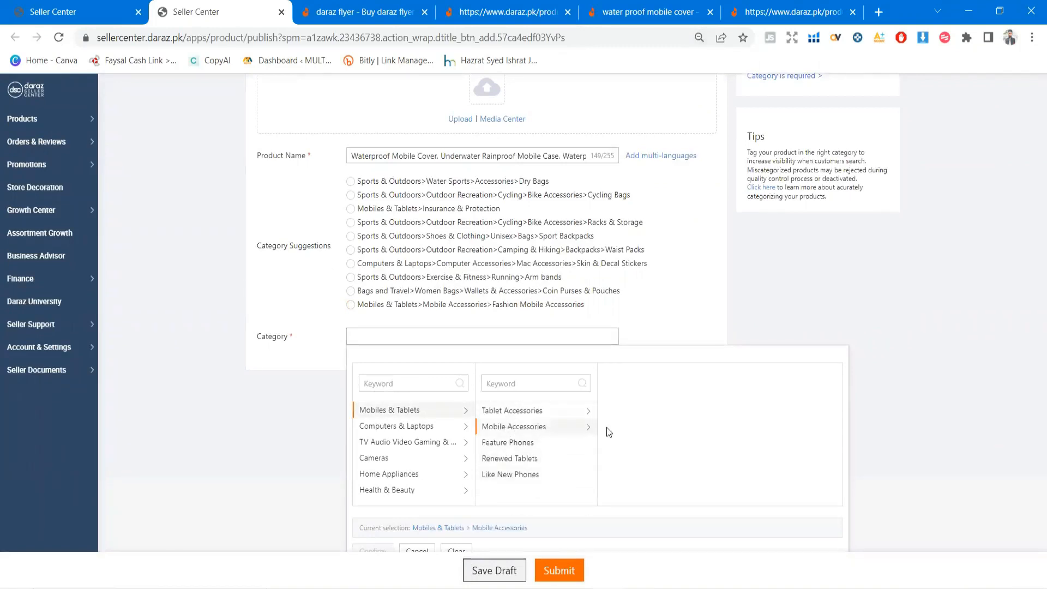
scroll(616, 438, up, 5)
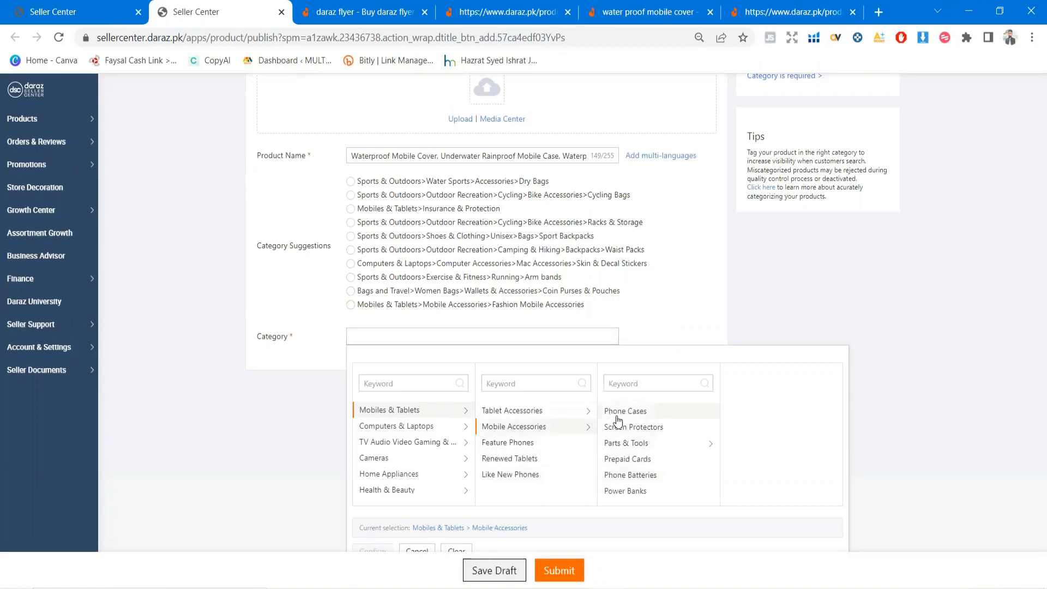
click(619, 417)
scroll(618, 431, down, 2)
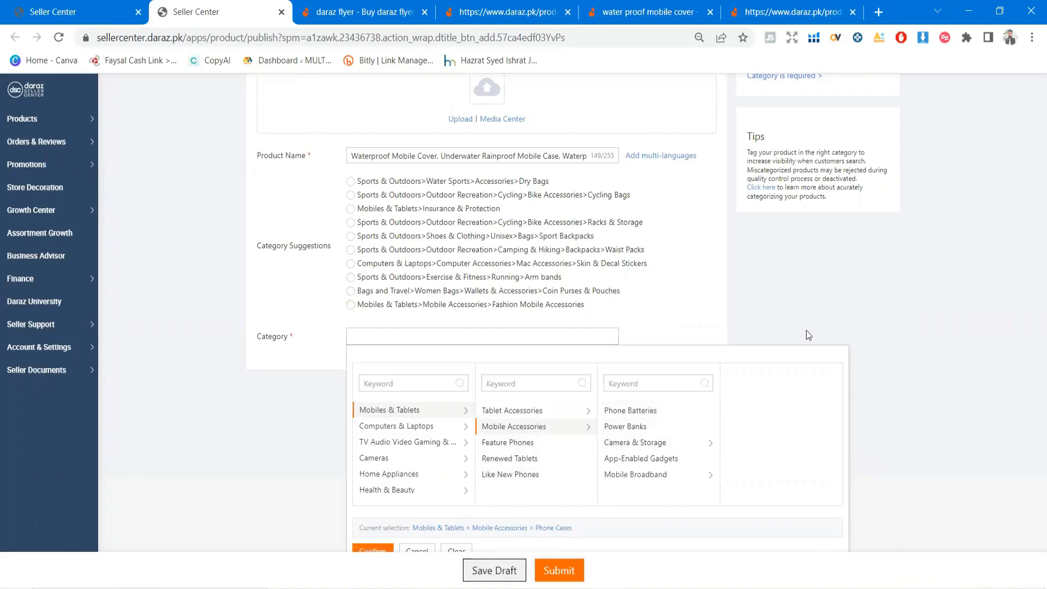
click(373, 549)
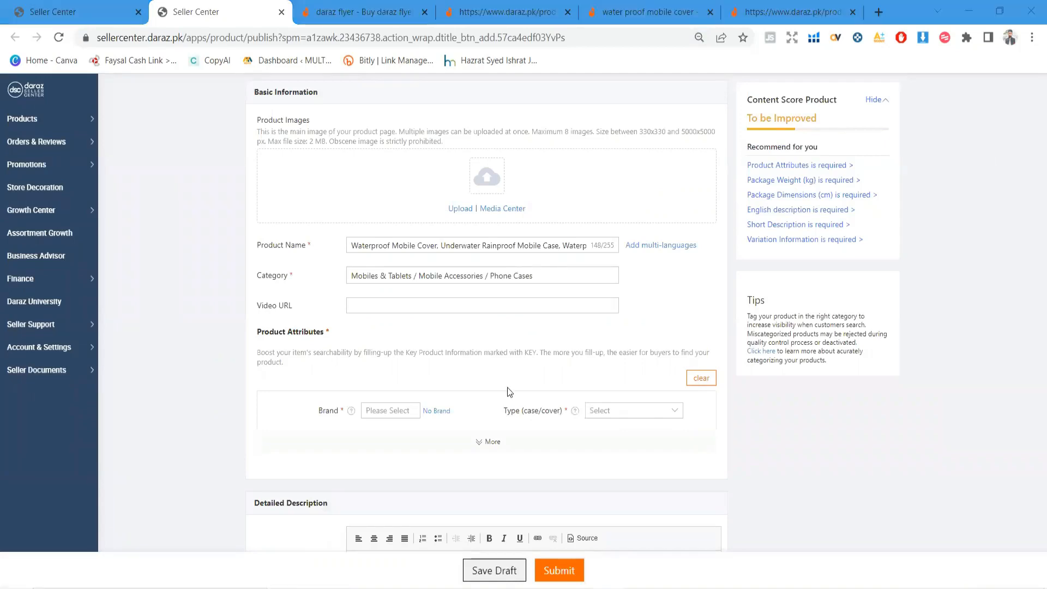
- Restore the normal page zoom and look through the form's product attributes and detailed description sections
click(699, 37)
click(682, 64)
click(682, 64)
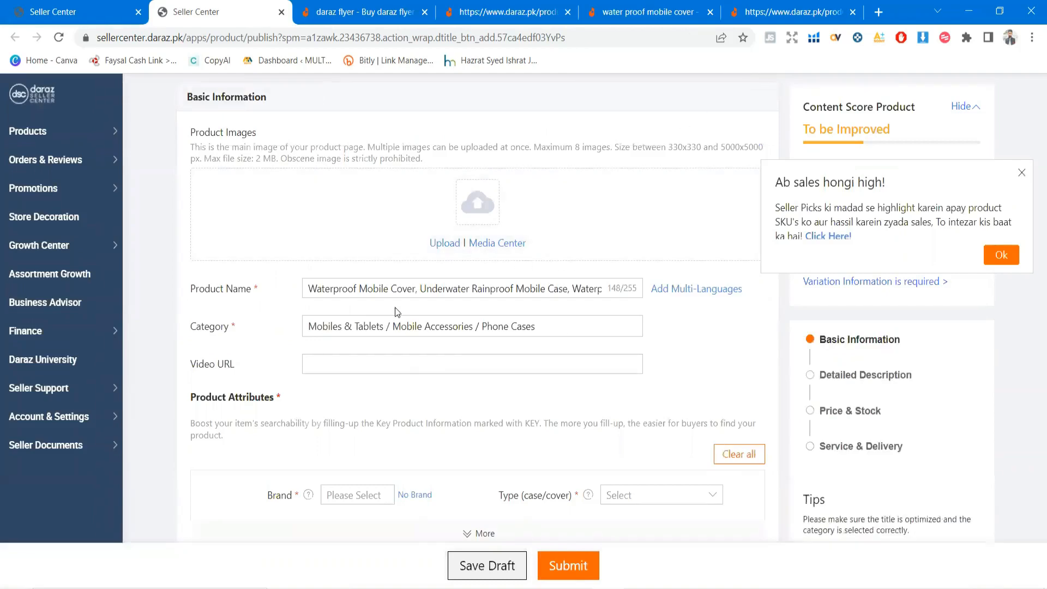
scroll(397, 312, down, 3)
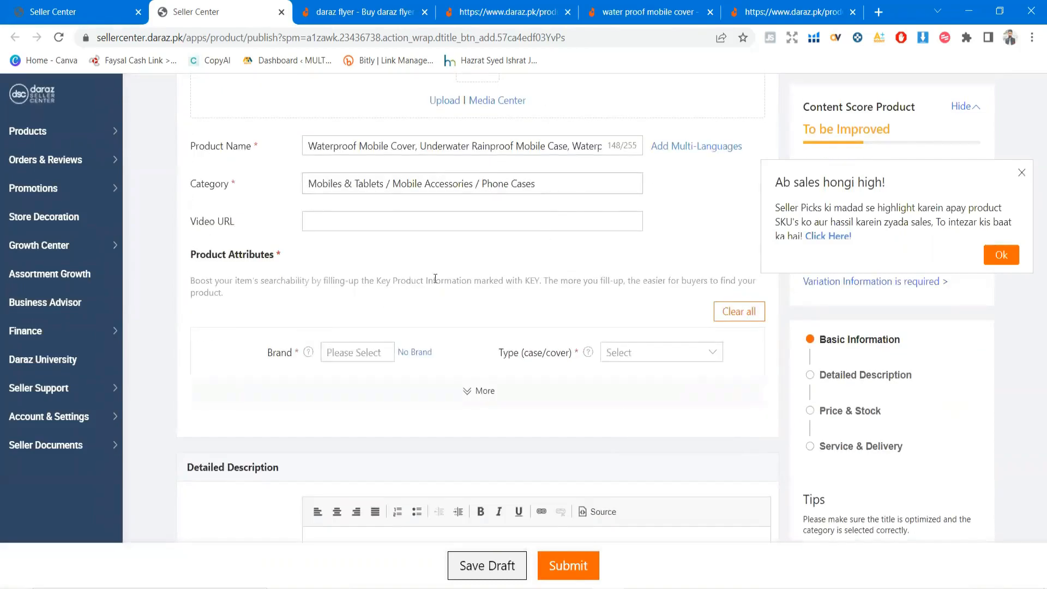
scroll(366, 305, down, 10)
scroll(293, 341, down, 12)
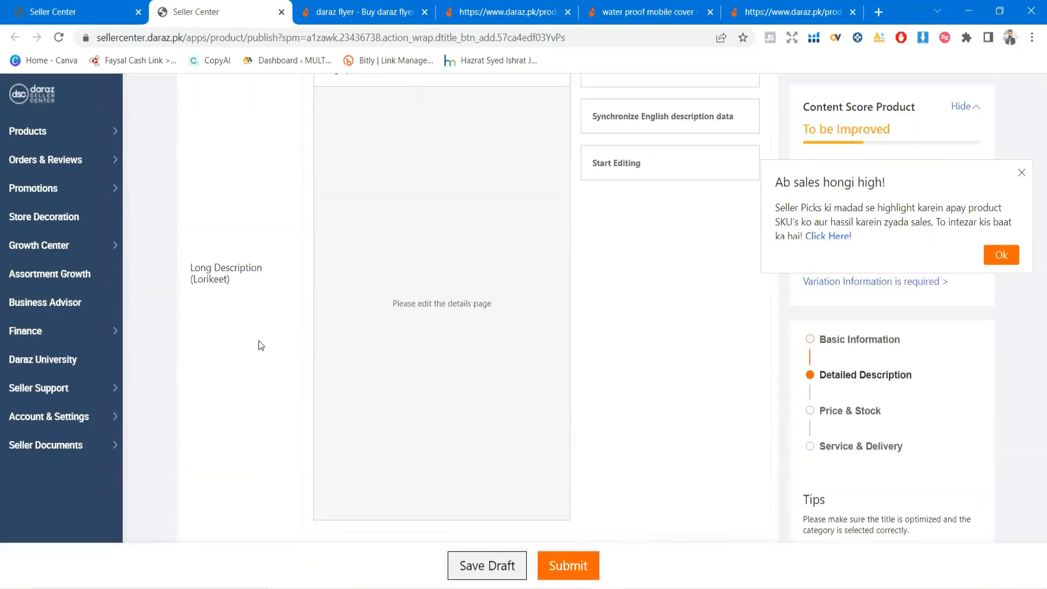
- Look through the form's box contents, Price & Stock and Service & Delivery sections, and dismiss the promotional pop-up
scroll(252, 324, down, 4)
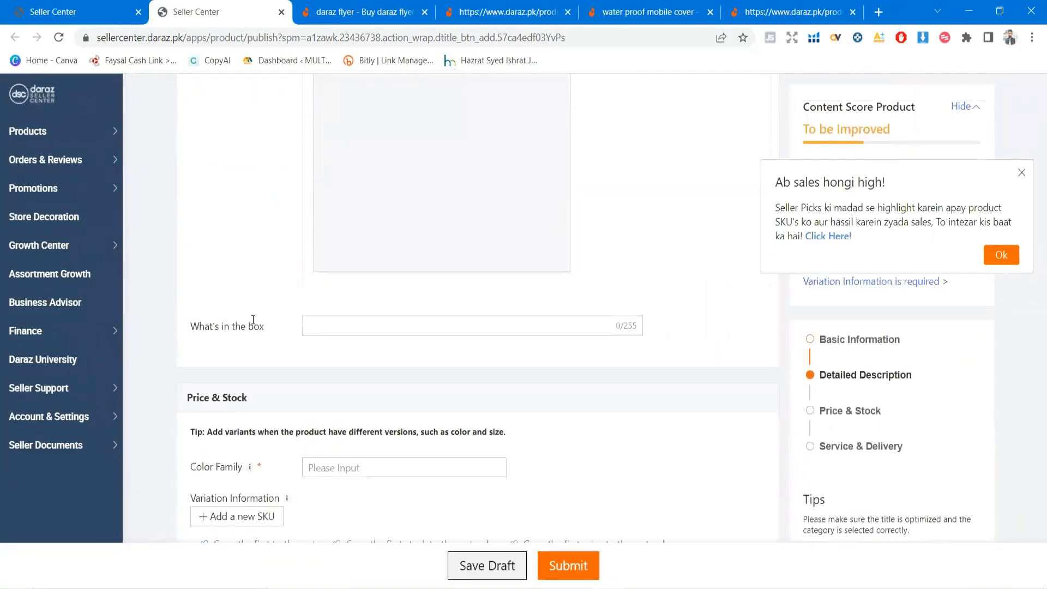
scroll(252, 317, down, 9)
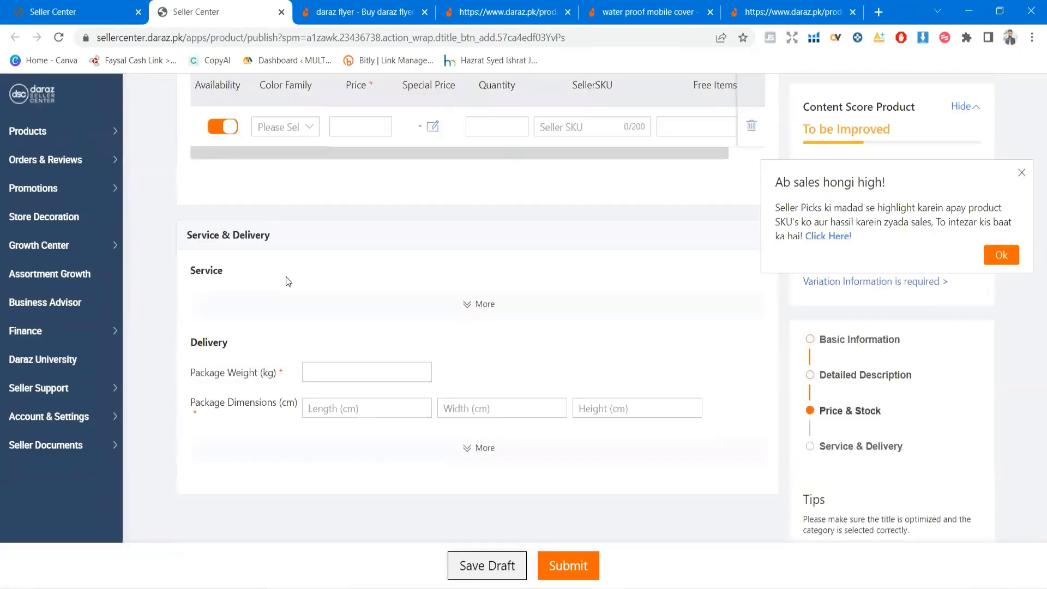
scroll(328, 296, up, 20)
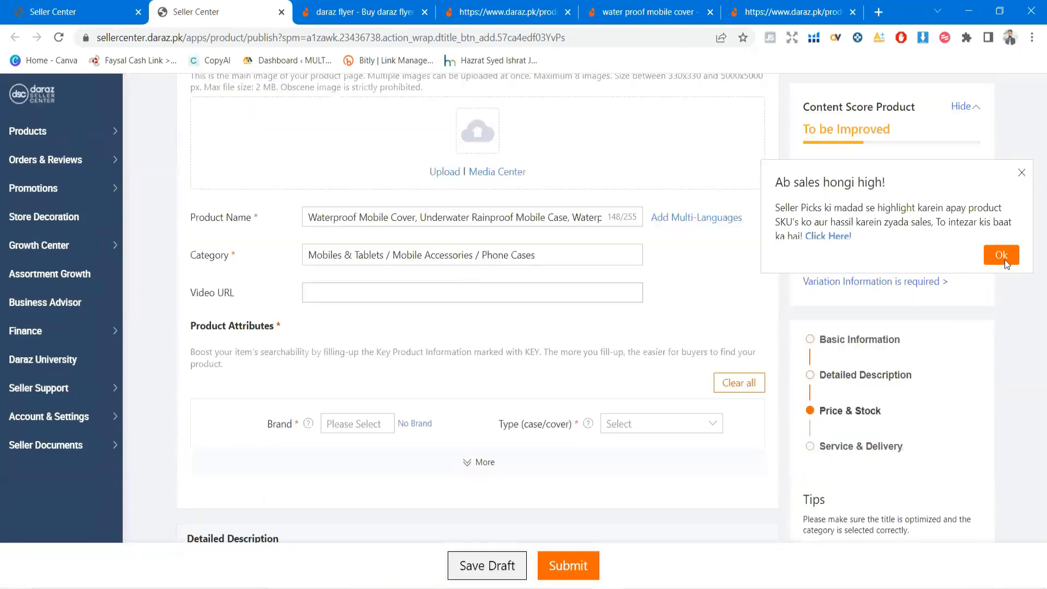
click(1021, 174)
scroll(316, 364, up, 2)
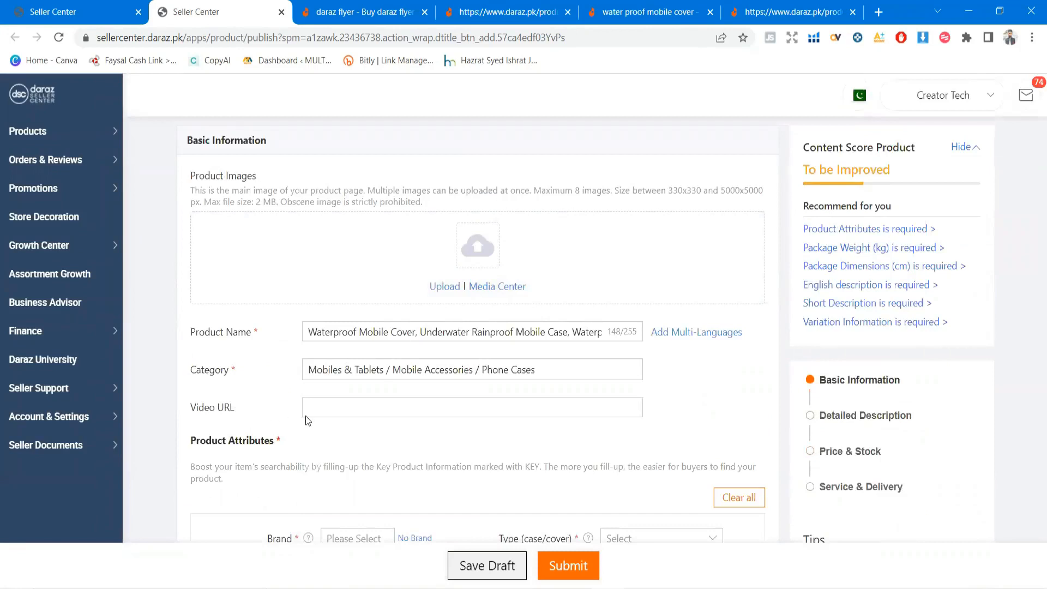
- Open youtube.com in a new tab and copy the link address of the "INFLATION: The Impact On E-Commerce & Amazon FBA in 2023" video
click(333, 416)
click(877, 11)
text(da)
key(BackSpace)
key(BackSpace)
key(BackSpace)
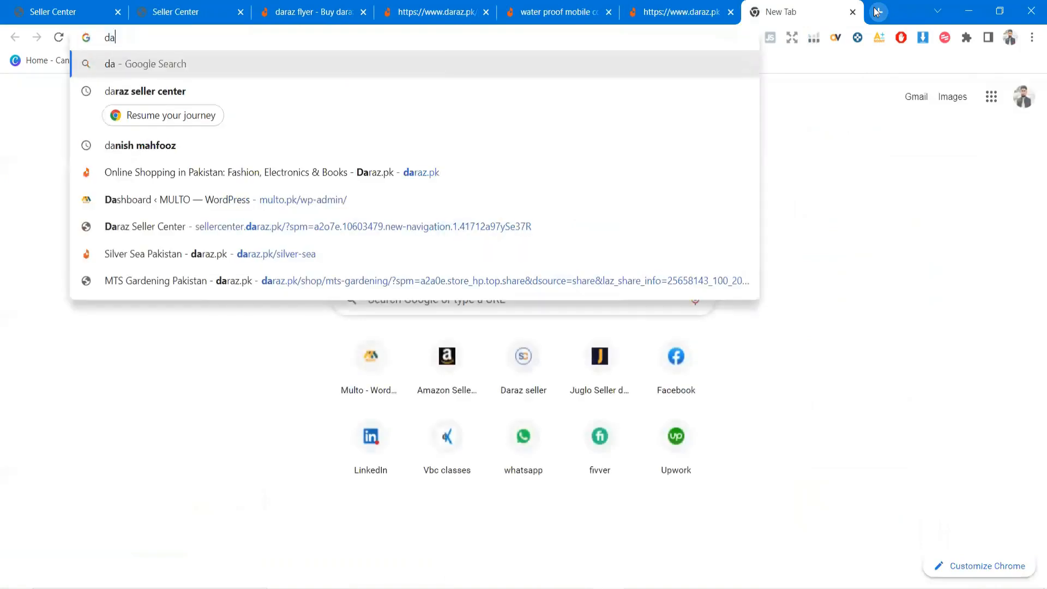
text(youtube.com)
key(Return)
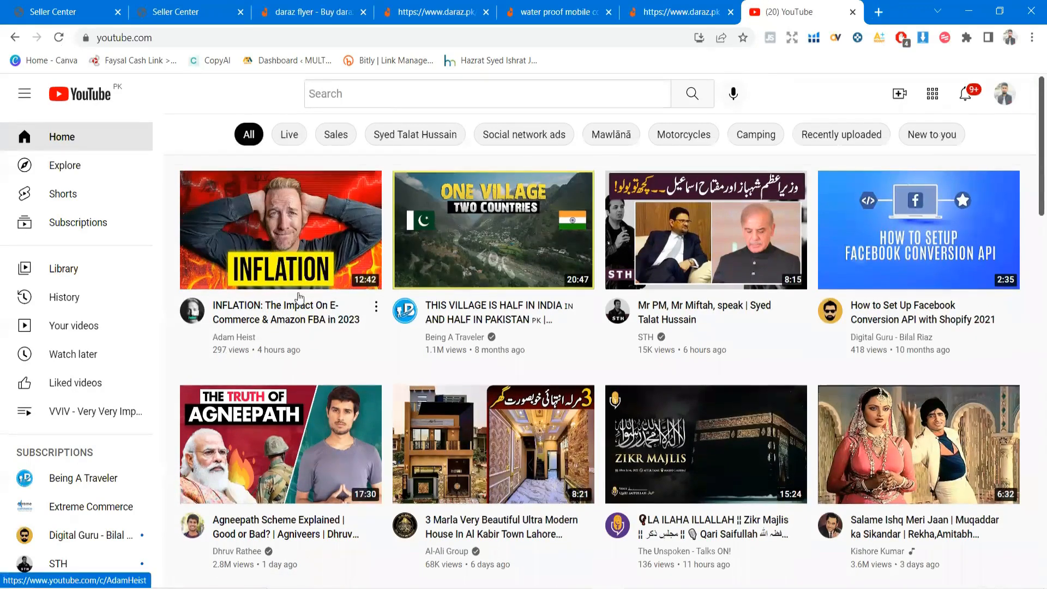
right_click(281, 238)
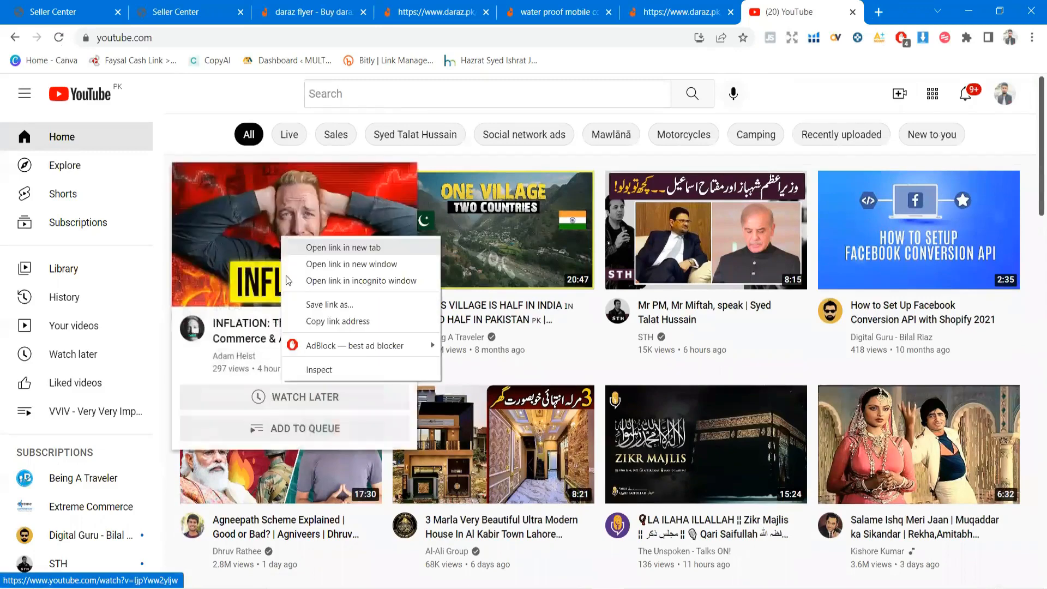
click(321, 322)
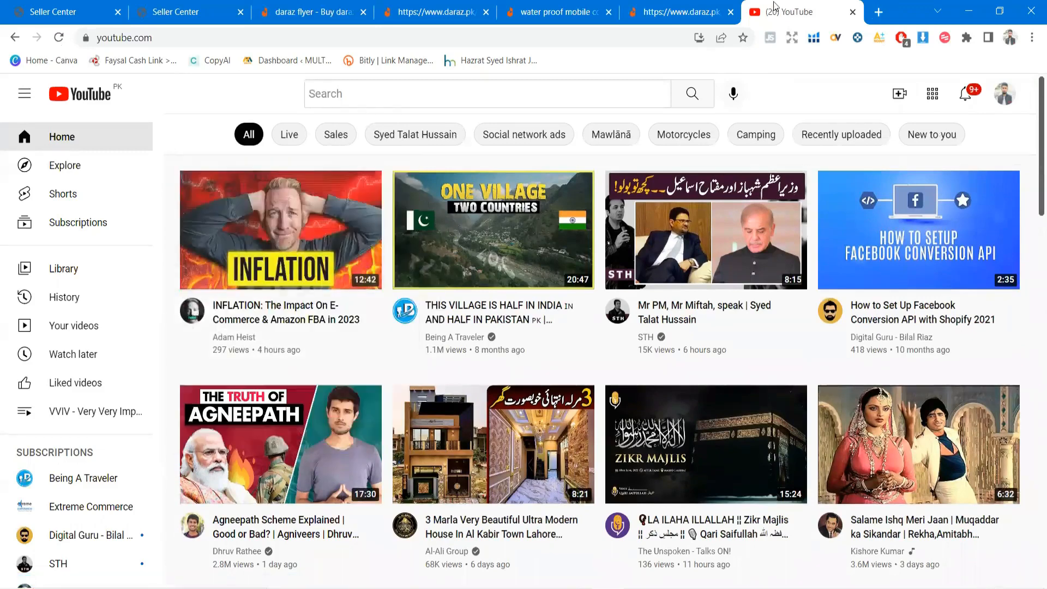
- Close the FRAKIN waterproof pouch listing, return to the product form and paste the copied YouTube link as the Video URL
click(652, 16)
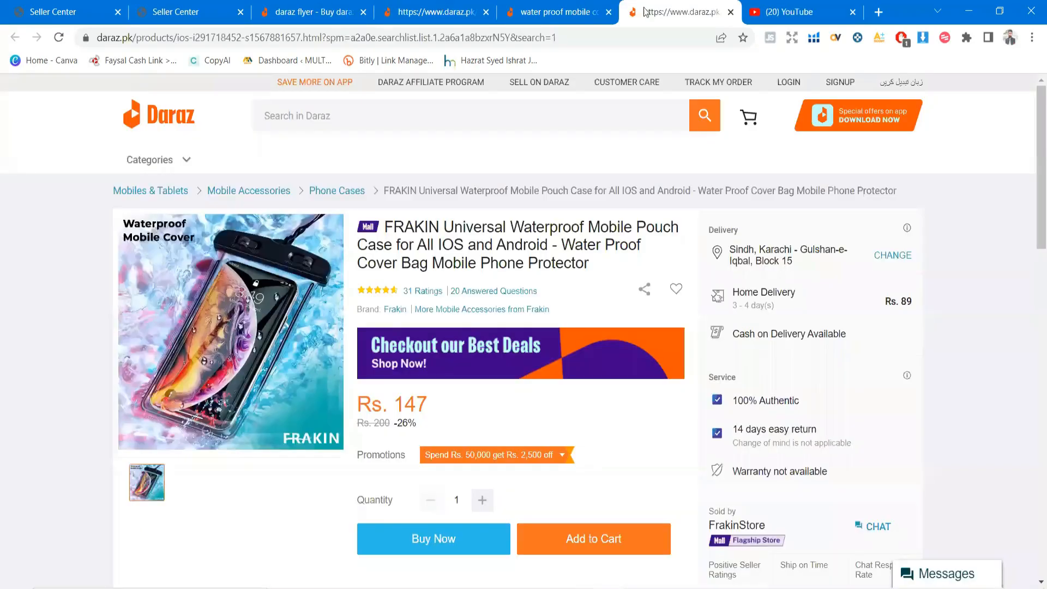
click(730, 12)
click(283, 11)
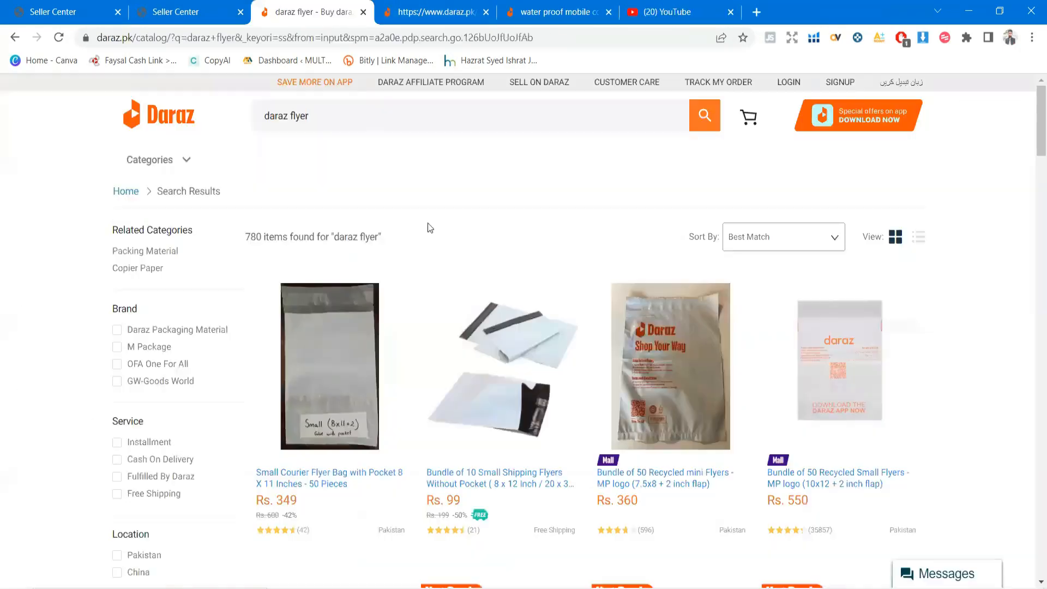
click(245, 7)
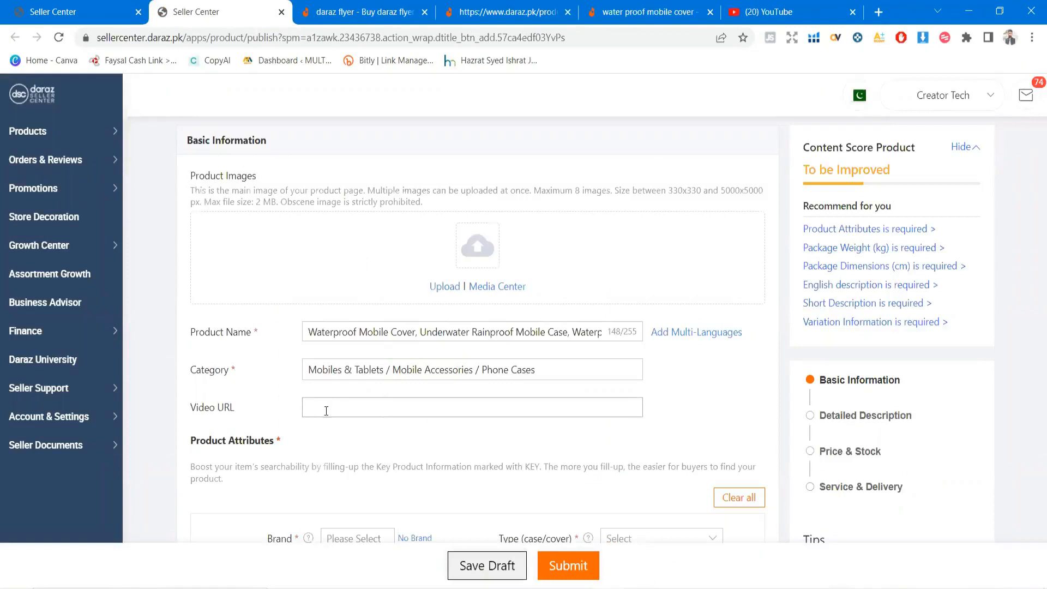
key(ctrl+v)
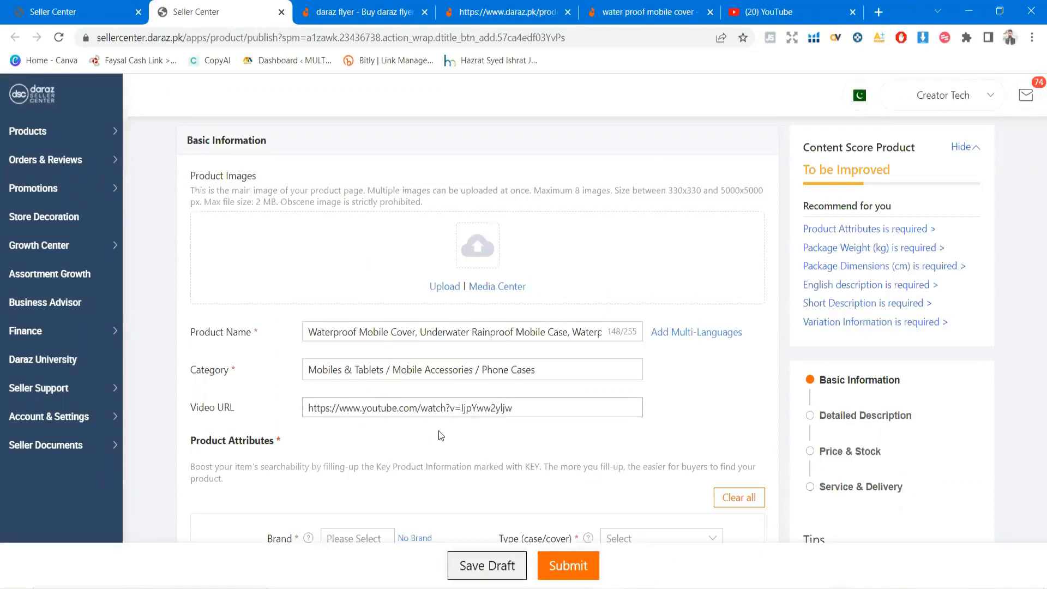
- Check the options offered for the Brand attribute and dismiss the promotional pop-up
scroll(456, 432, down, 3)
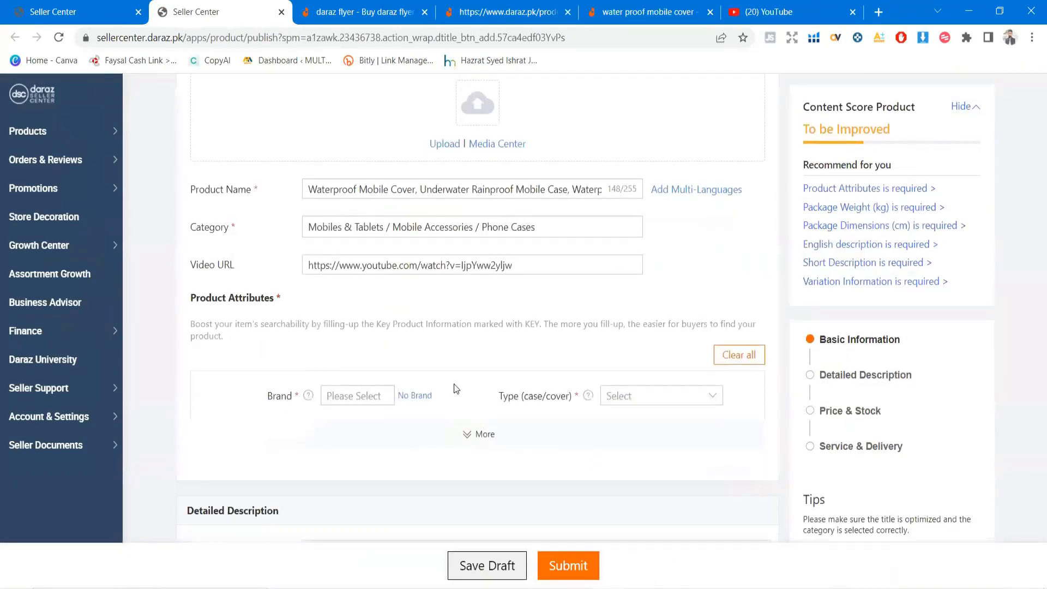
scroll(366, 327, down, 2)
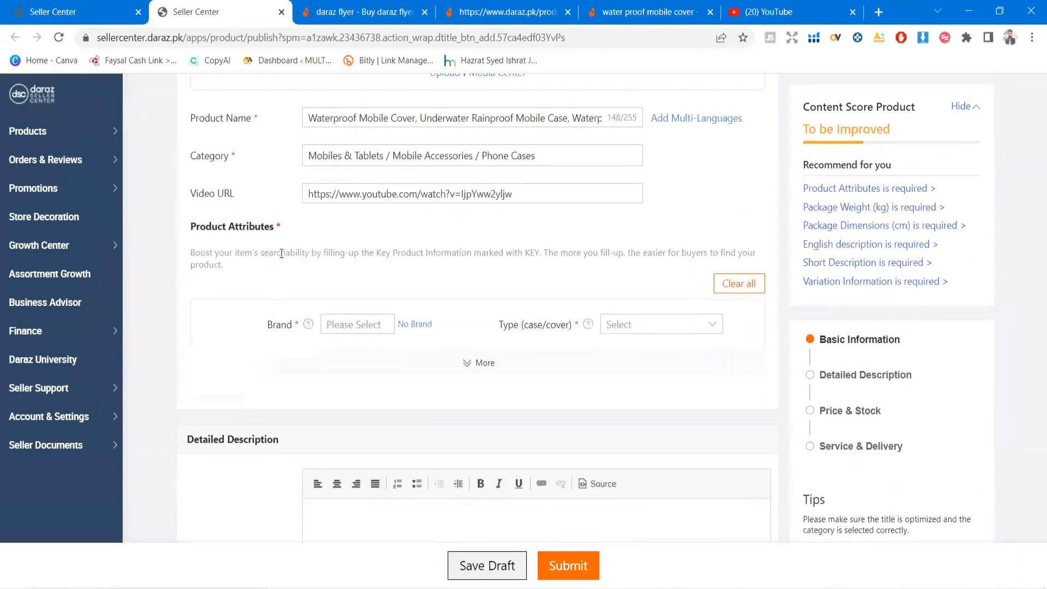
click(365, 325)
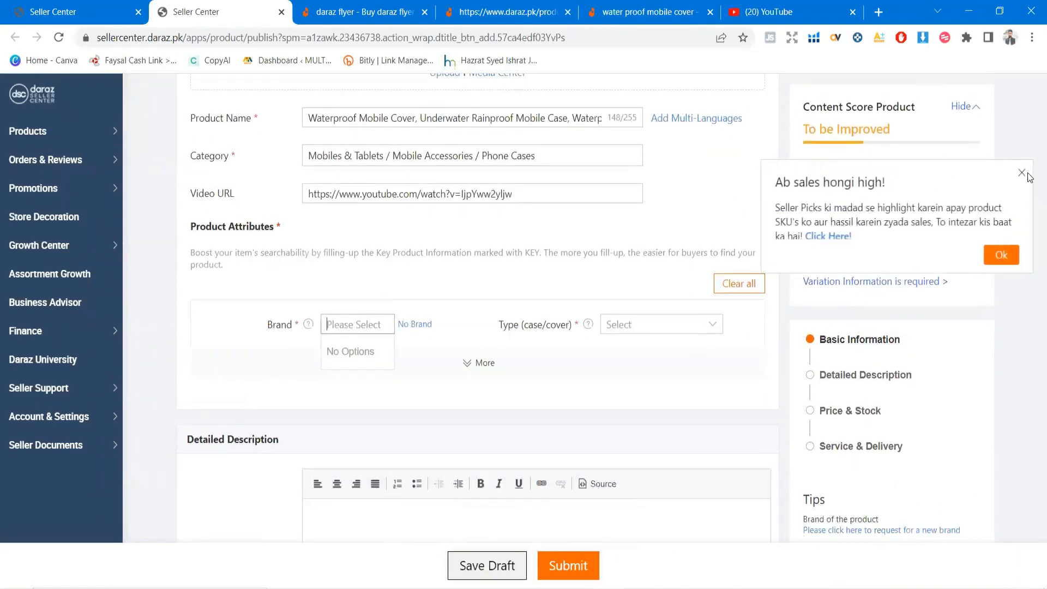
click(1024, 173)
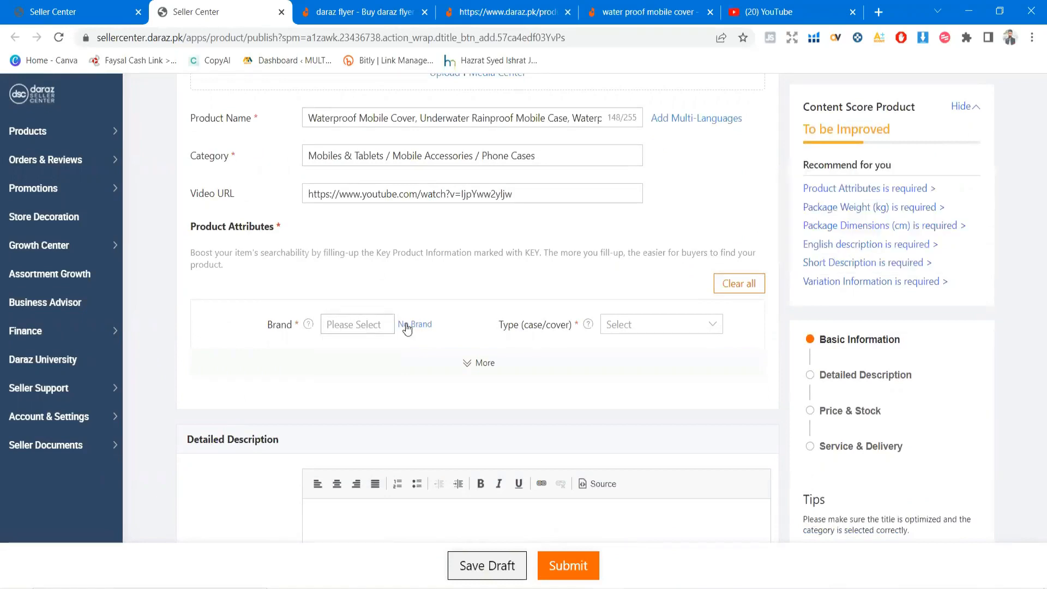
click(341, 323)
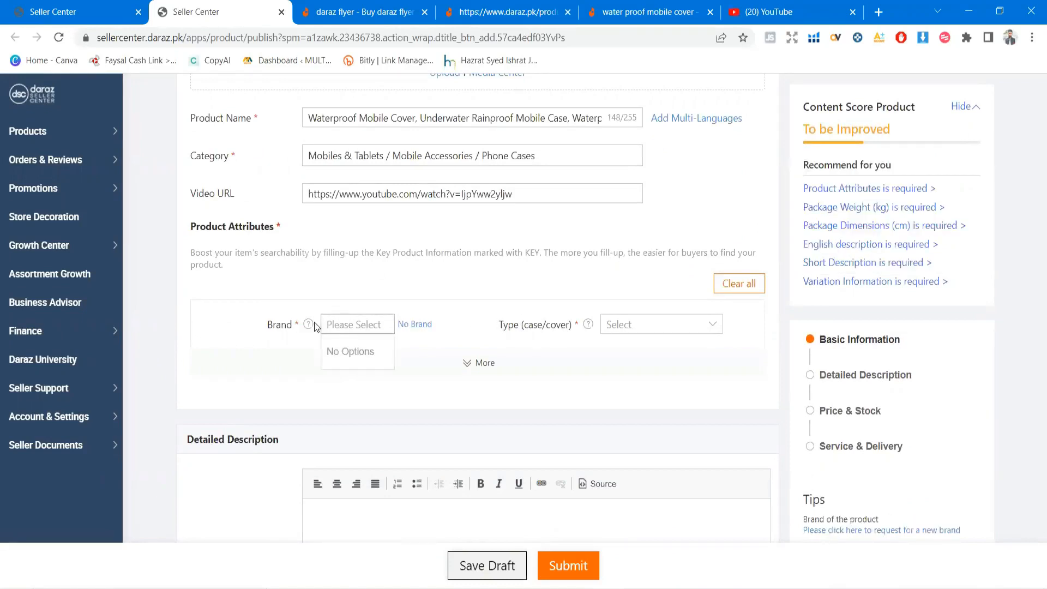
- View the Request New Brand page from the Brand attribute's help note, and close it to return to the product form
mouse_move(309, 328)
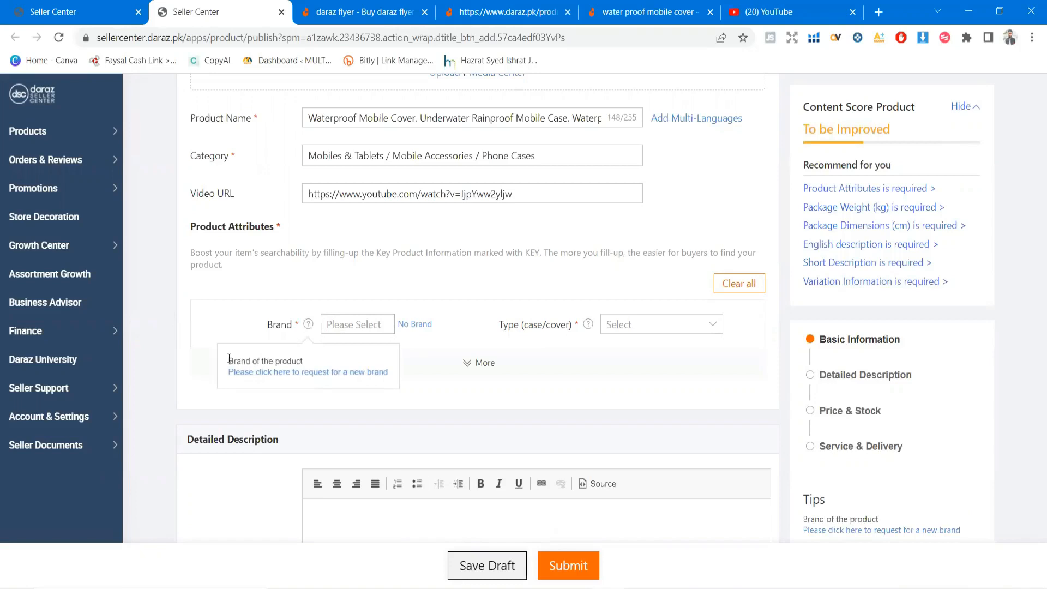
click(268, 372)
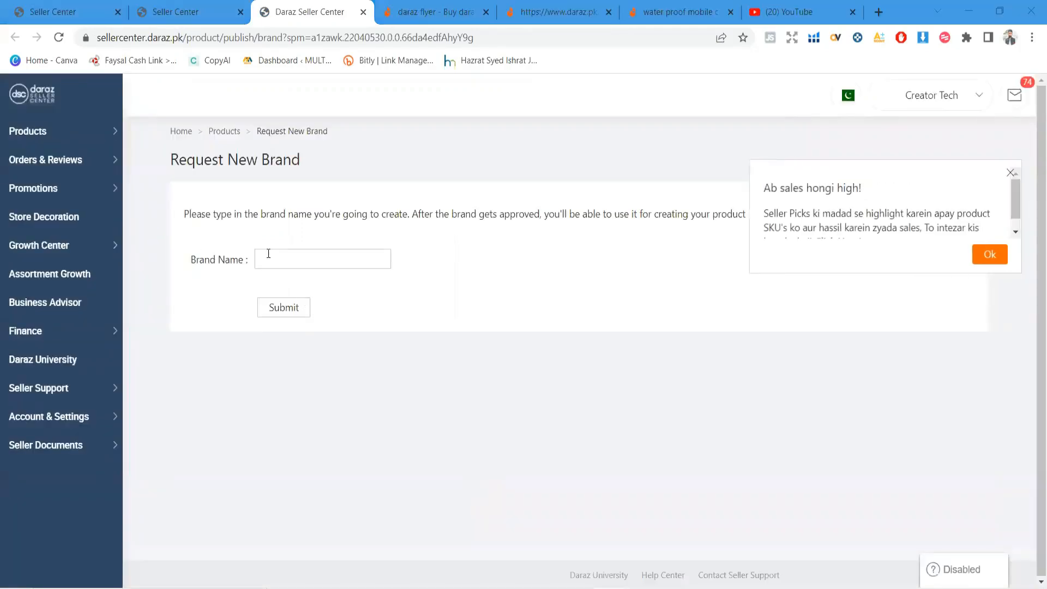
triple_click(1006, 173)
click(267, 319)
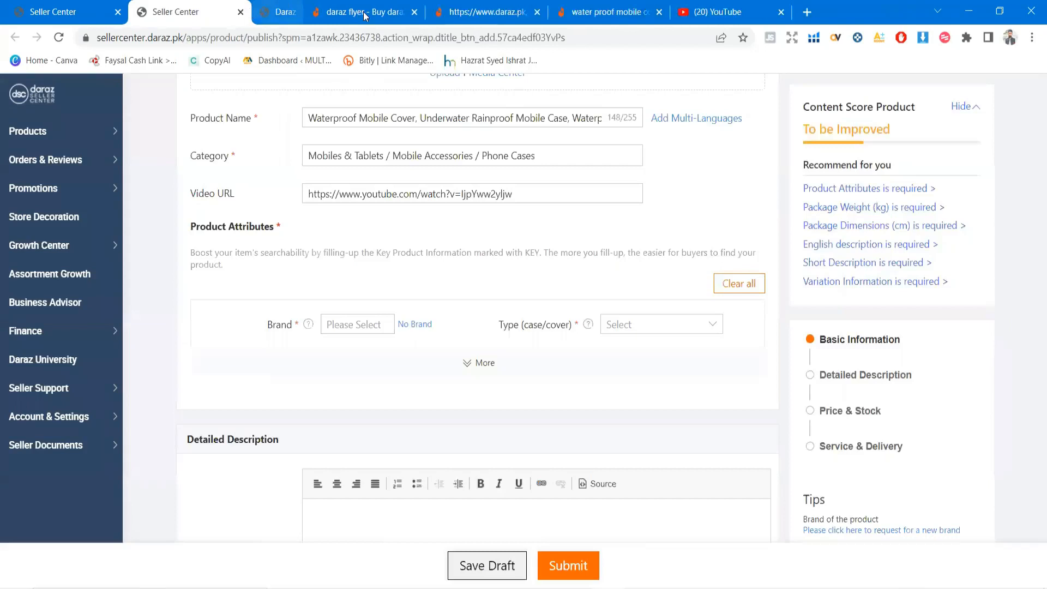
click(363, 12)
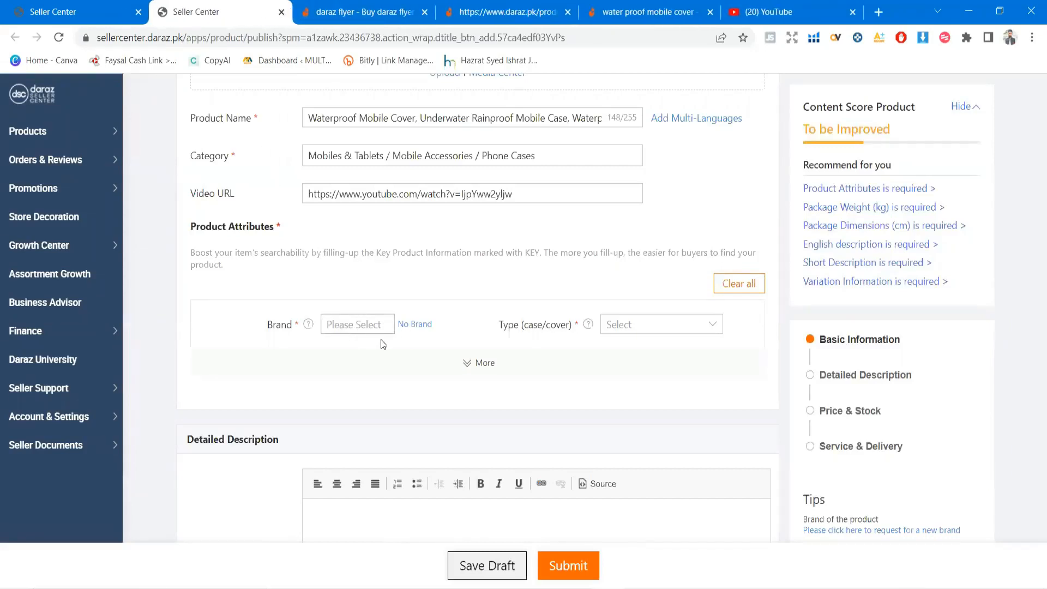
- Set the Brand attribute to No Brand and expand the additional product attributes
click(415, 325)
click(518, 364)
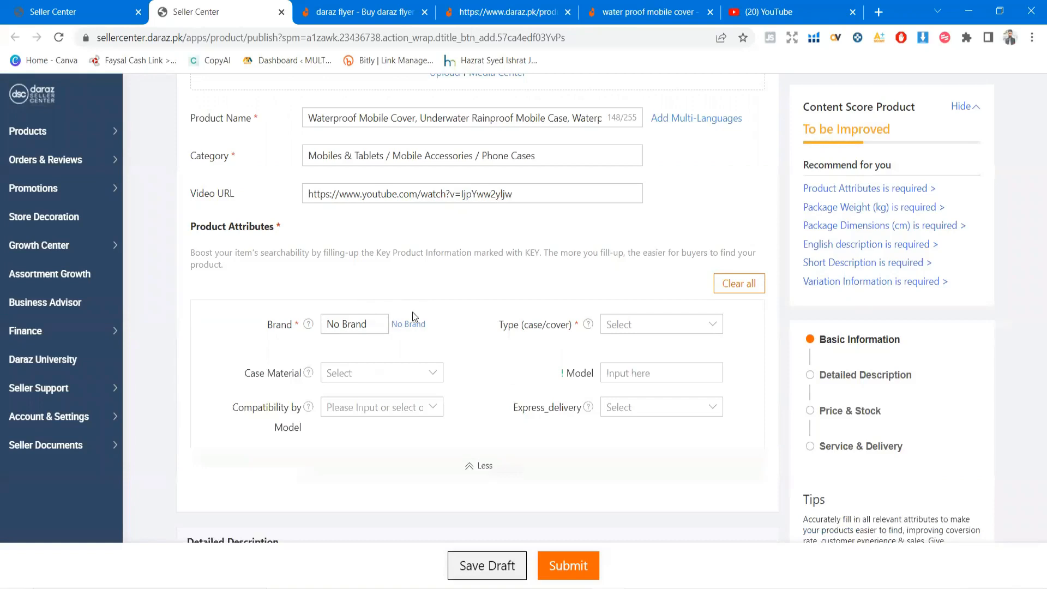
click(475, 466)
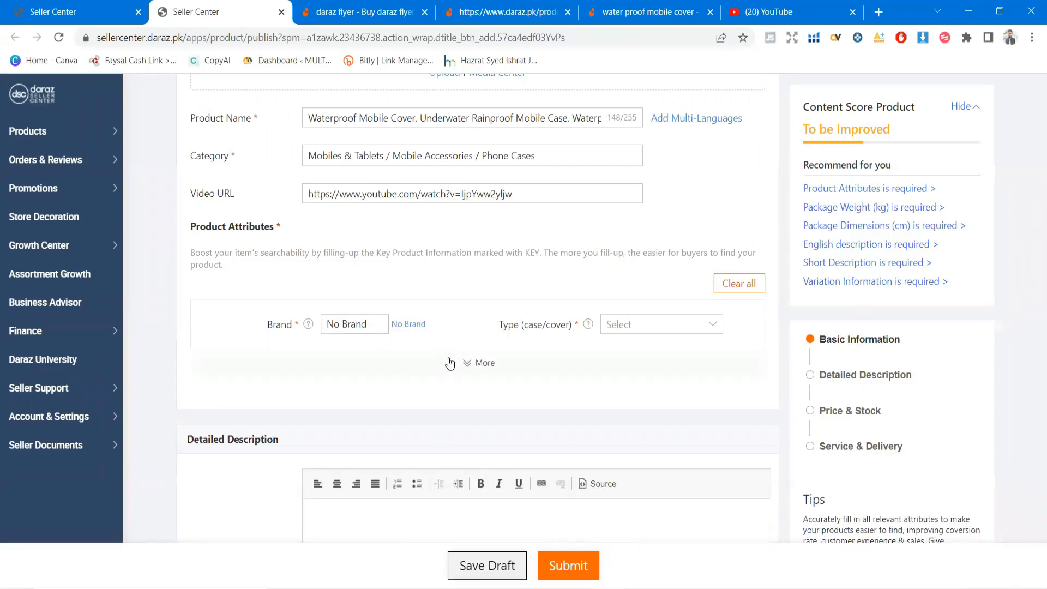
click(486, 371)
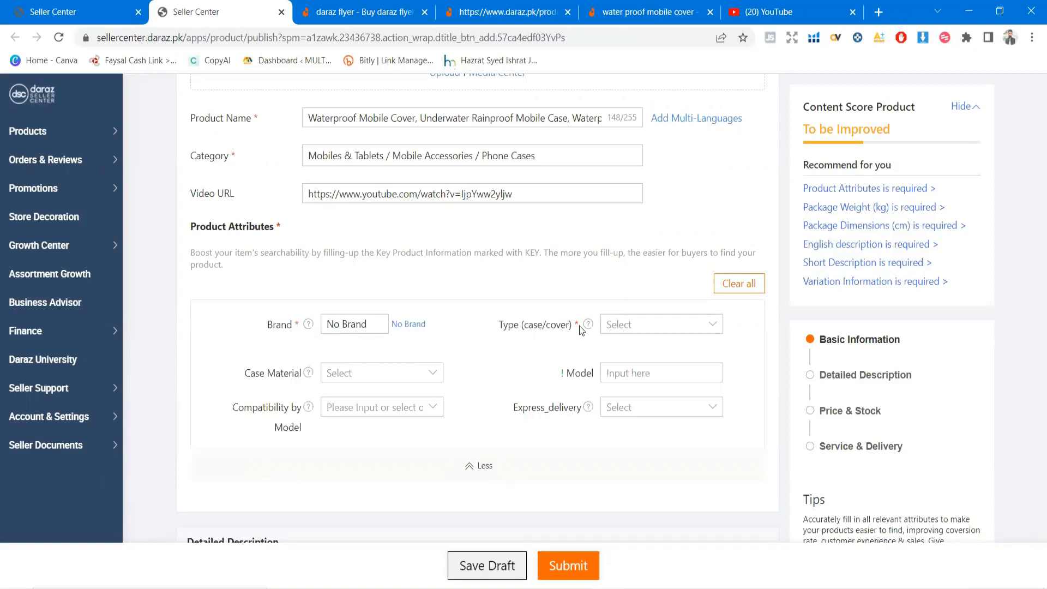
- Set Type (case/cover) to Case and Case Material to Plastic / Polycarbonate
click(632, 331)
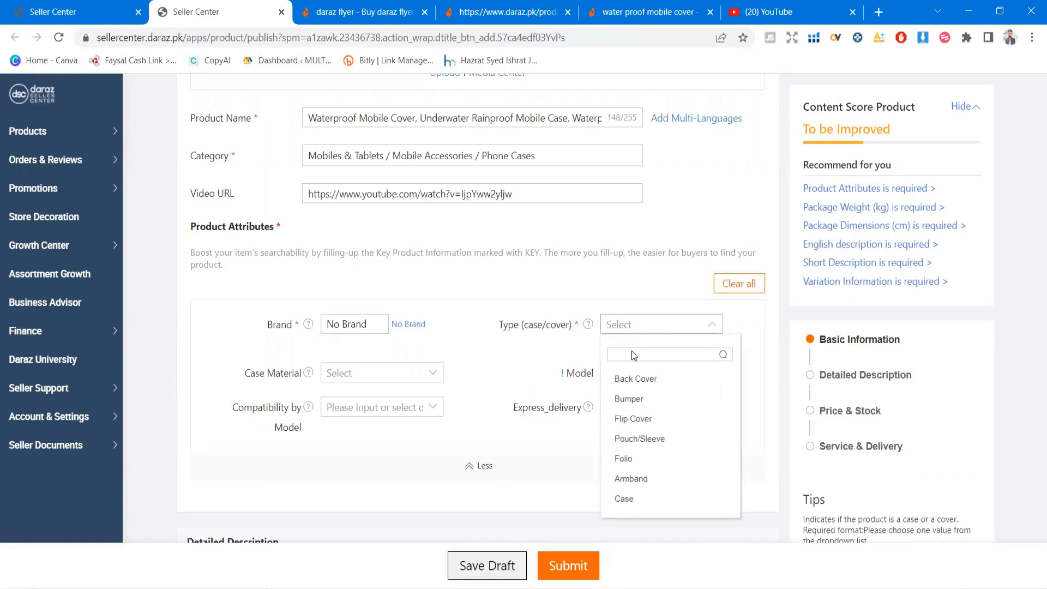
click(627, 499)
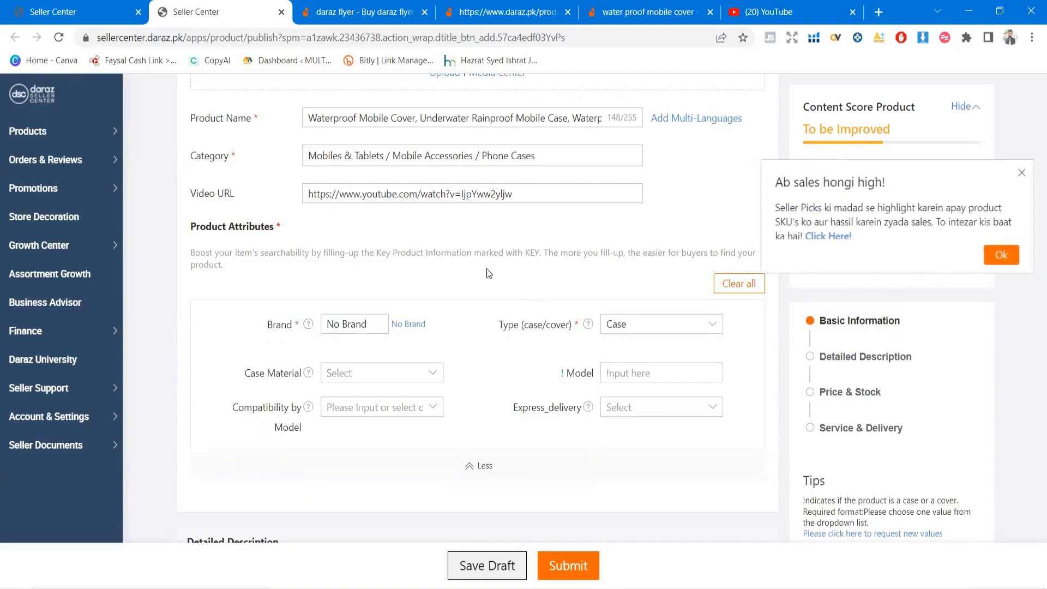
click(350, 376)
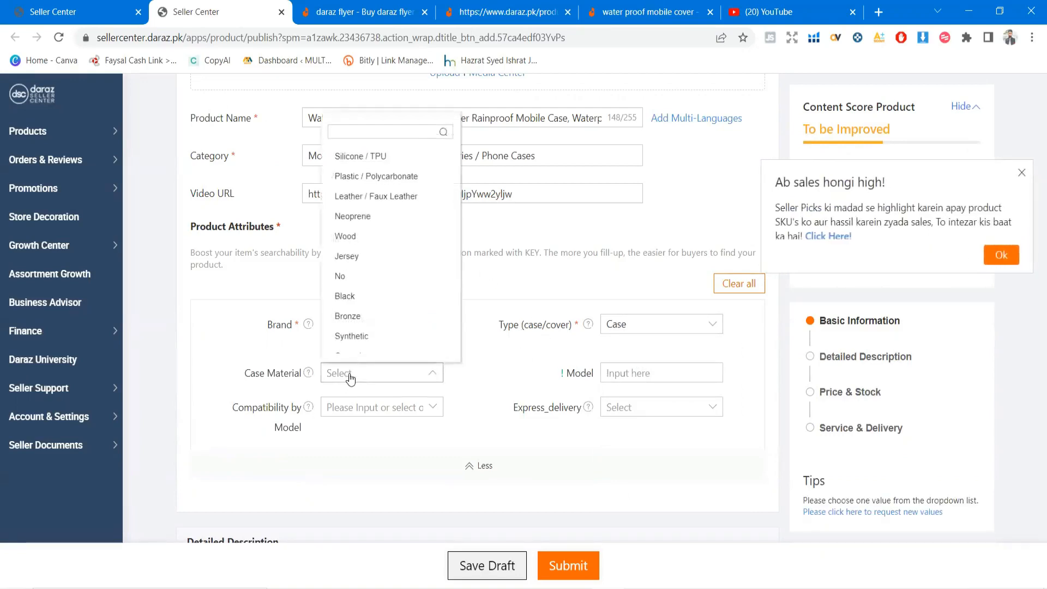
click(368, 183)
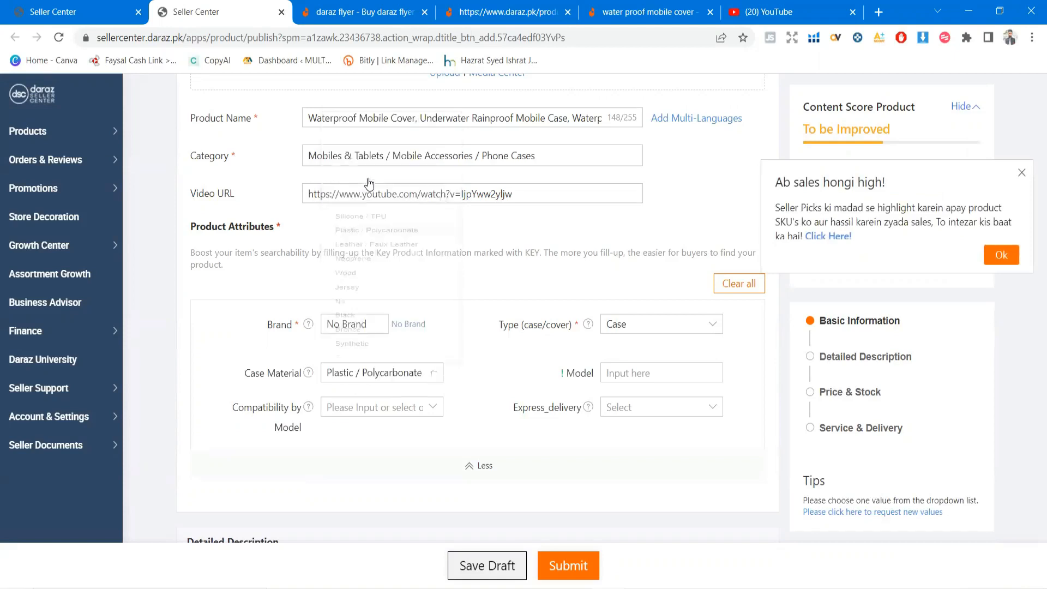
- Enter "CREATOR TECH MOBILE COVER" as the product's Model attribute
click(635, 369)
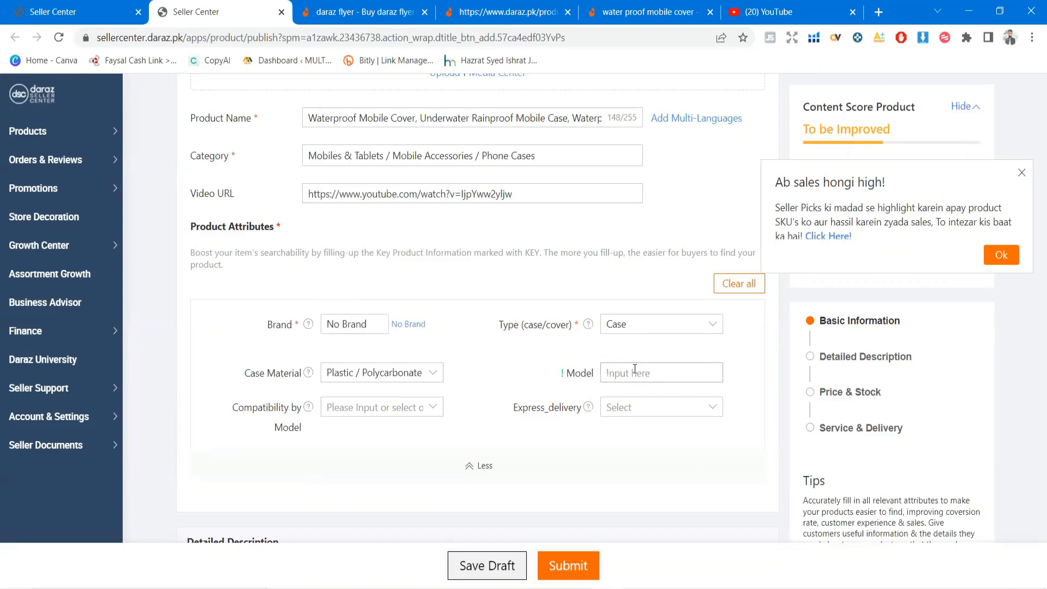
text(CREATIR OR )
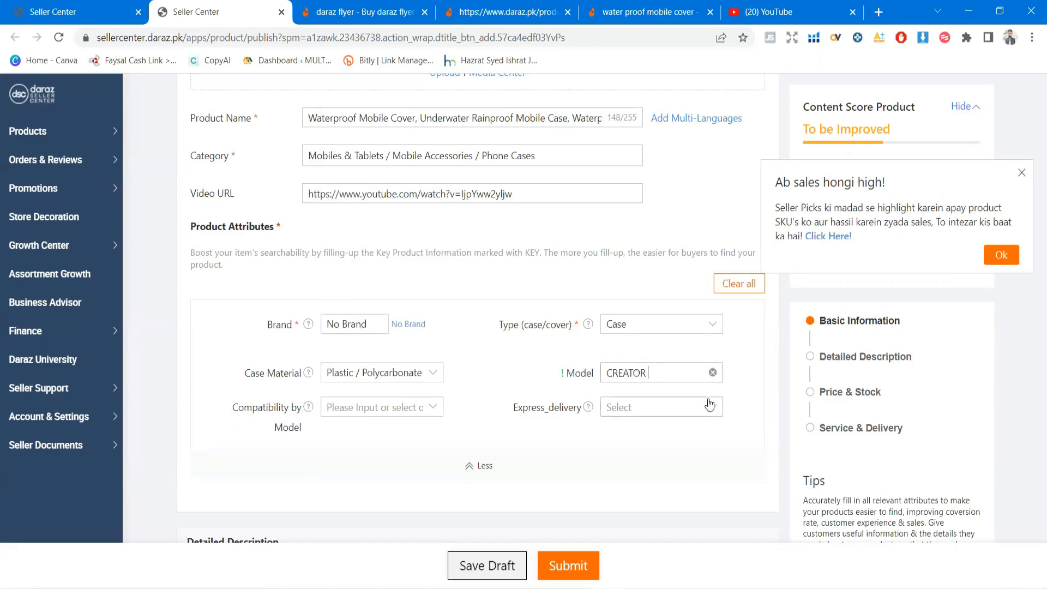
text(TECH MOBILE CO)
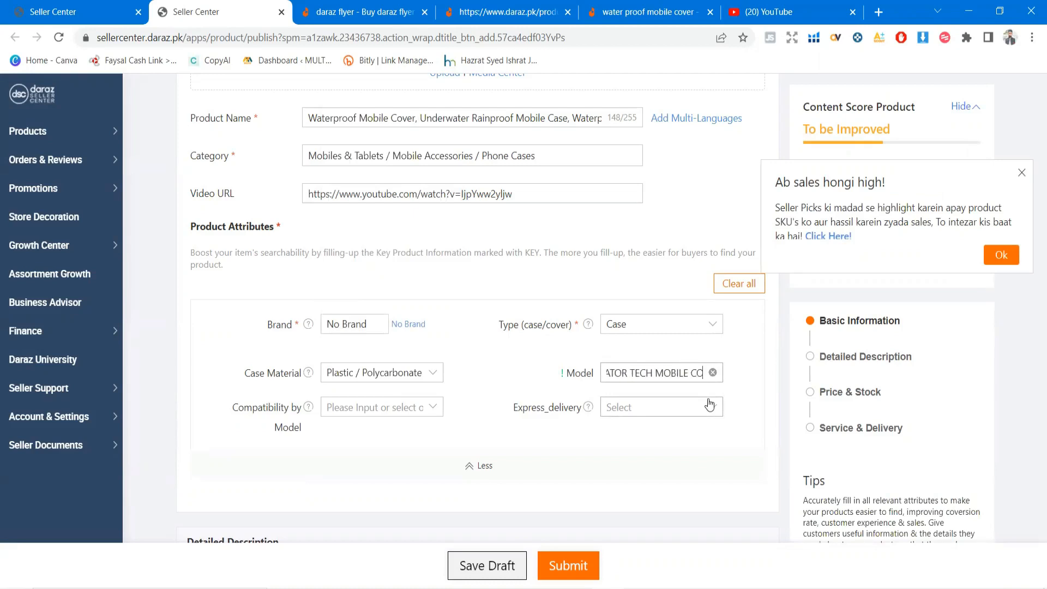
text(VER)
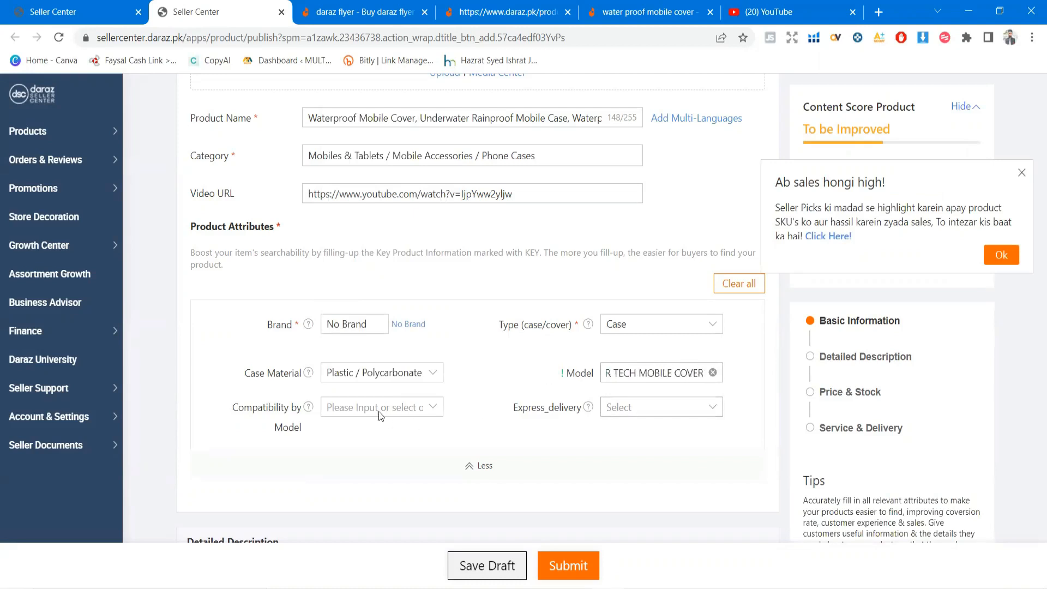
- Enter "forAllDevices" as the Compatibility by Model attribute
click(327, 407)
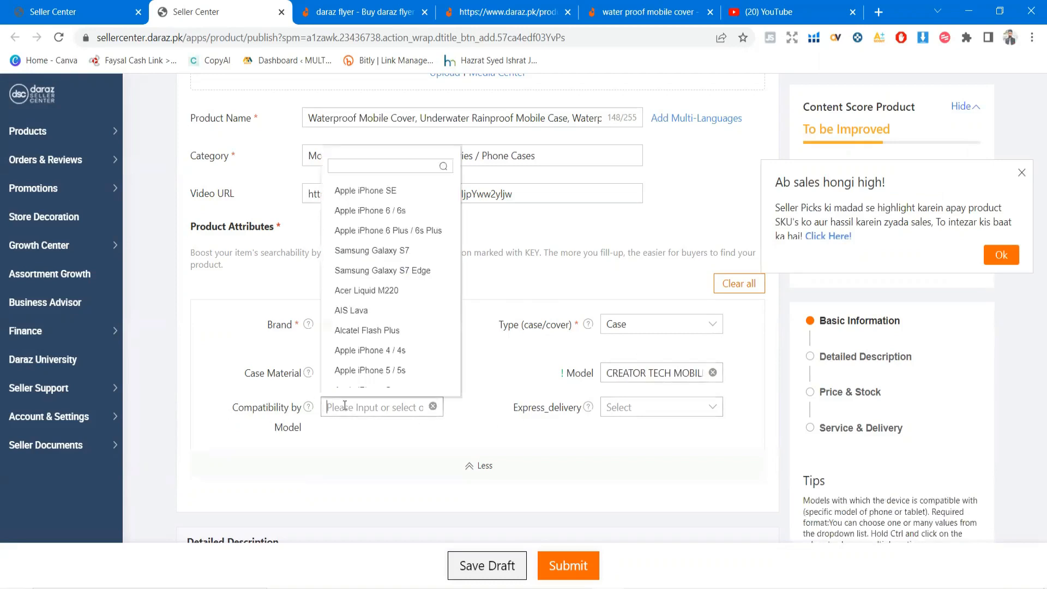
text(workom)
key(BackSpace)
key(BackSpace)
key(BackSpace)
key(BackSpace)
text(forAll)
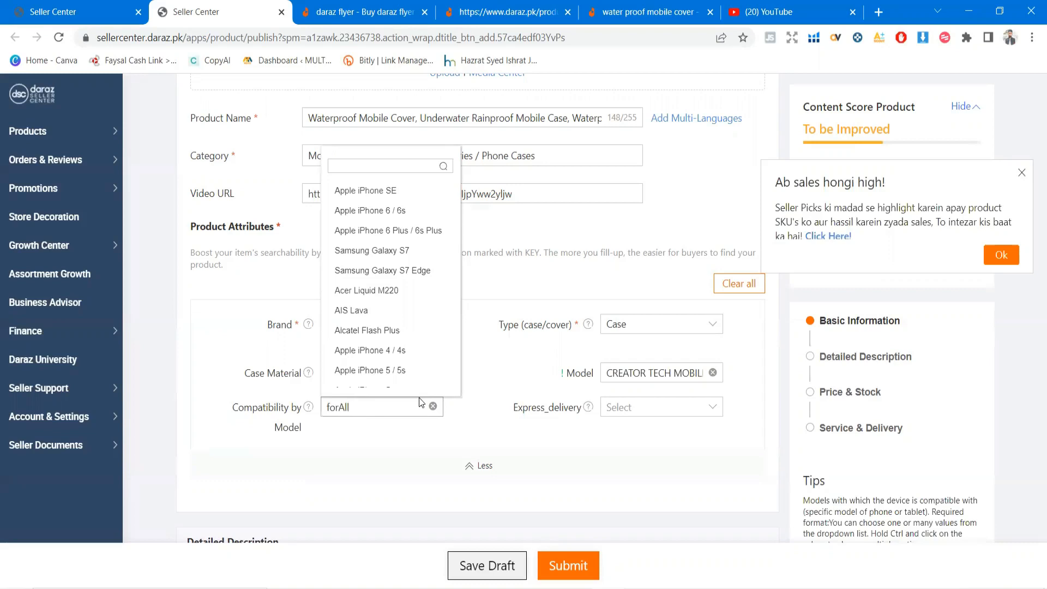
text(Devices)
click(477, 397)
- View the available Express_delivery options without choosing one
click(639, 414)
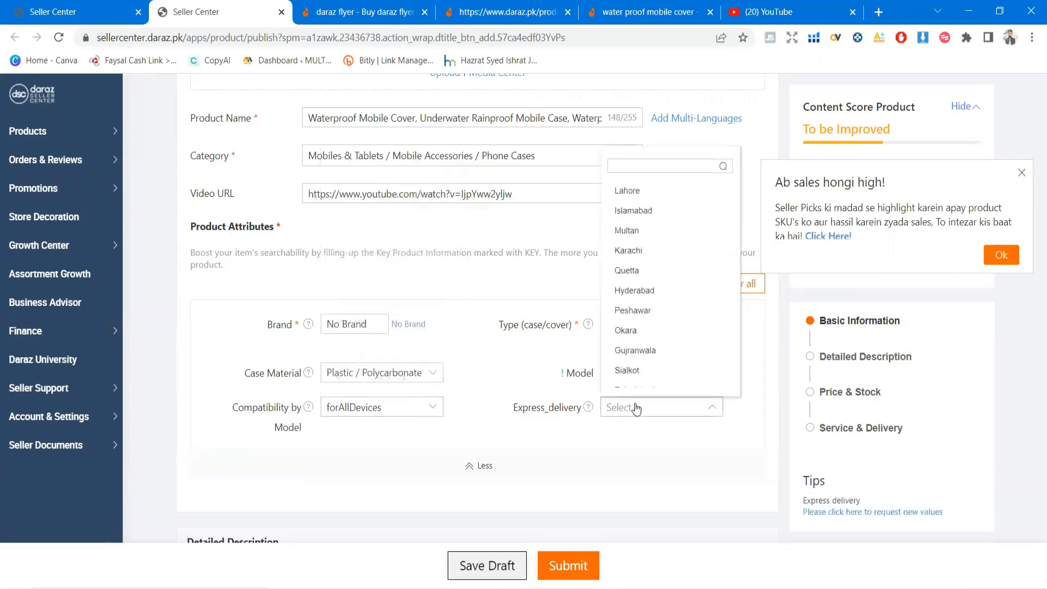
click(573, 425)
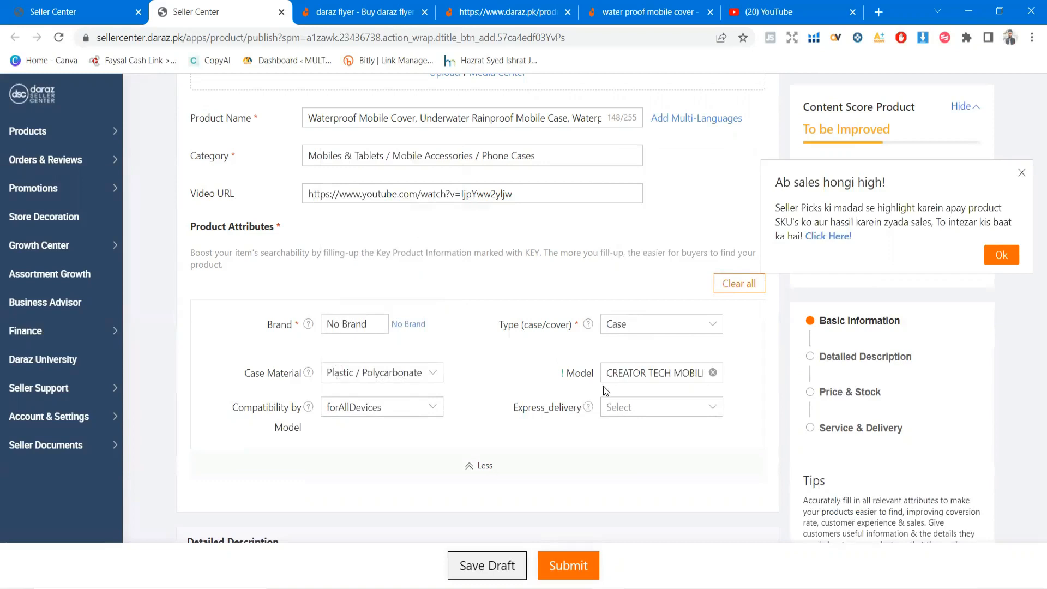
- Go to the Detailed Description section and place the cursor in the Short Description editor
scroll(545, 360, down, 4)
scroll(458, 336, down, 3)
click(388, 295)
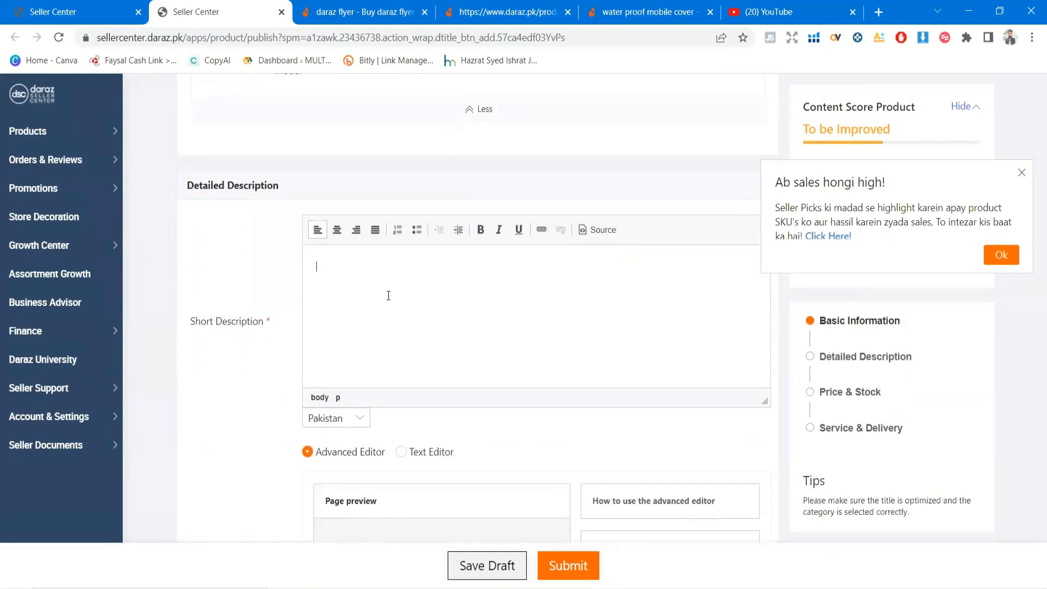
scroll(382, 284, down, 3)
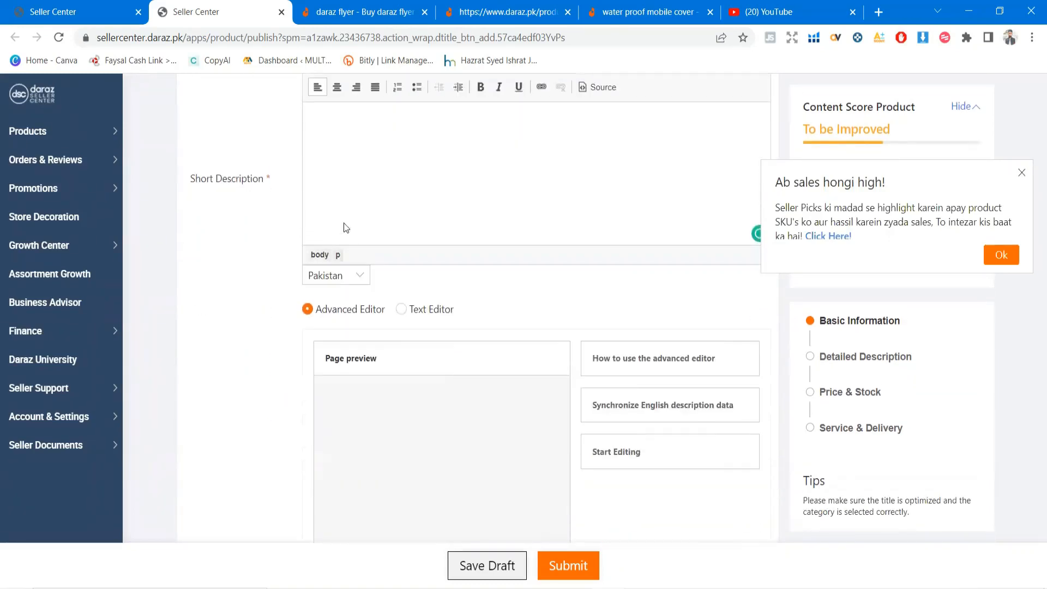
scroll(379, 297, up, 2)
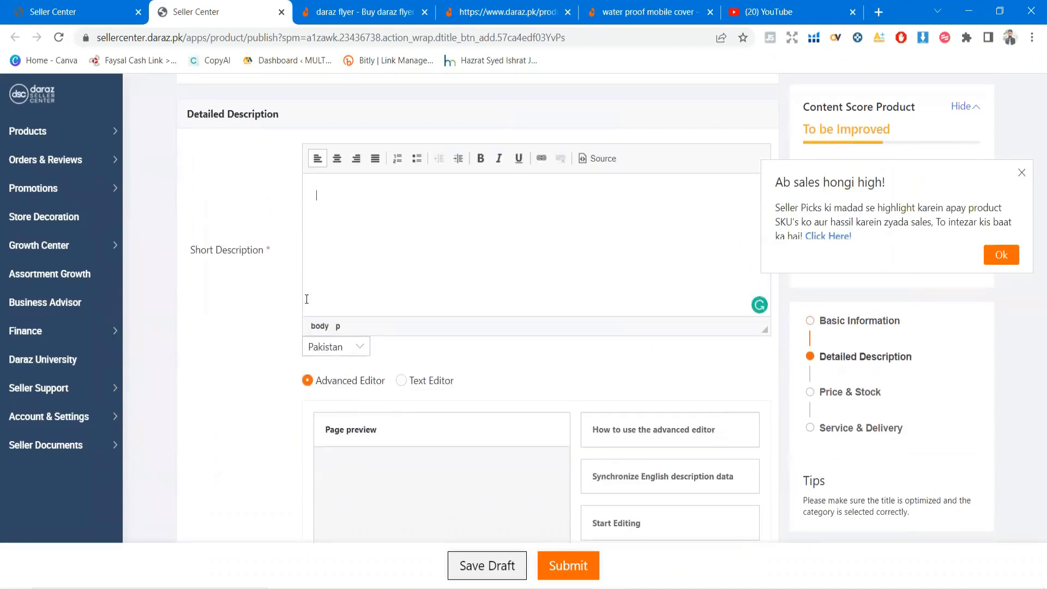
double_click(262, 257)
click(394, 195)
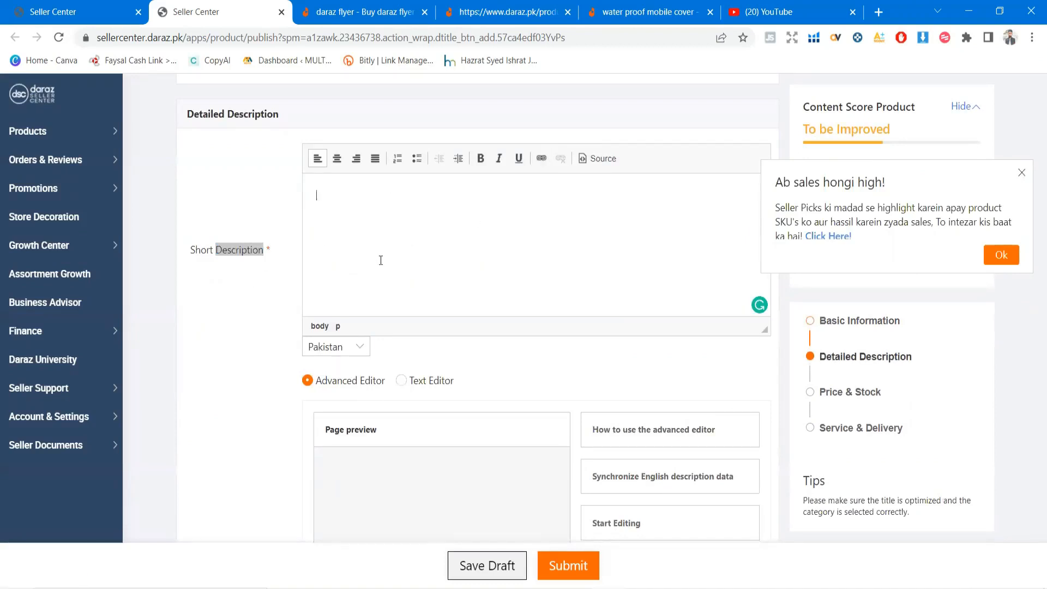
- Switch to the Word document 30-Waterproof Mobile Cover and look over its Highlights list
key(alt+Tab)
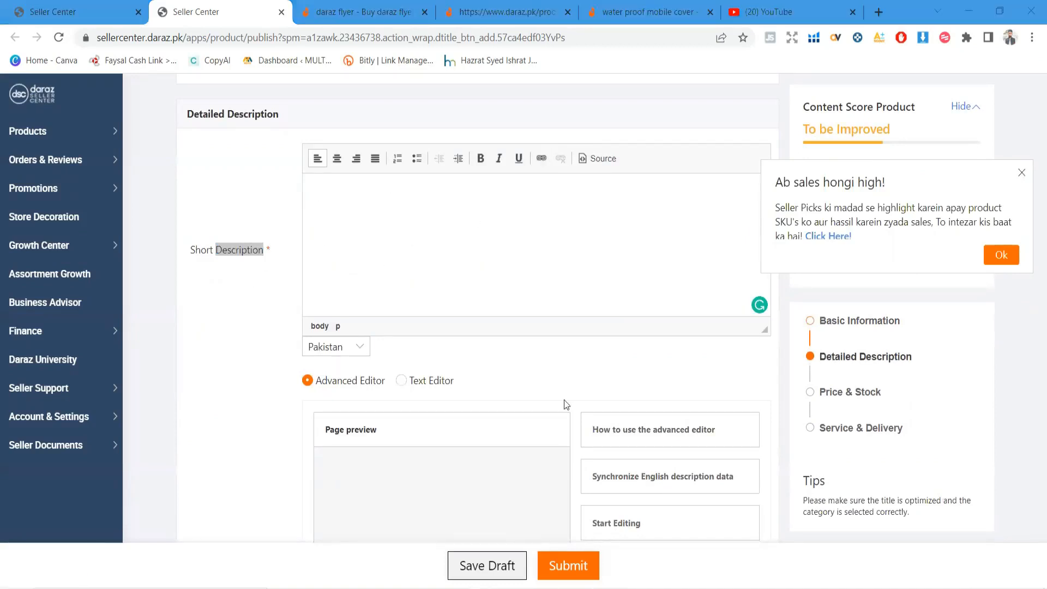
key(alt+Tab)
key(alt+Tab)
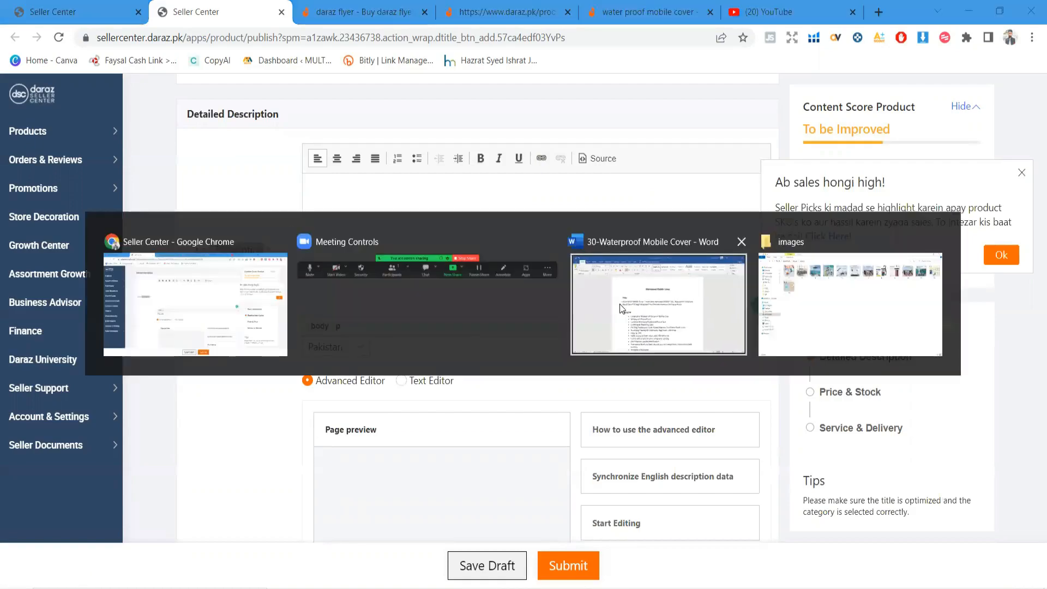
click(621, 309)
scroll(407, 344, down, 5)
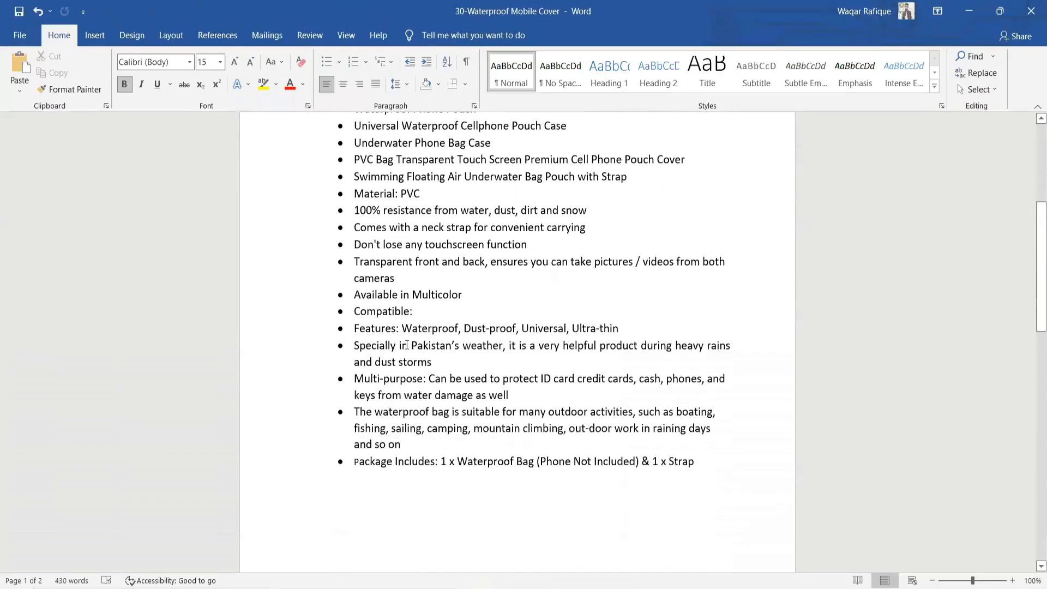
- Return to Seller Center and examine the Short, Long and English description fields of the product form
key(alt+Tab)
scroll(401, 375, down, 10)
scroll(399, 375, up, 2)
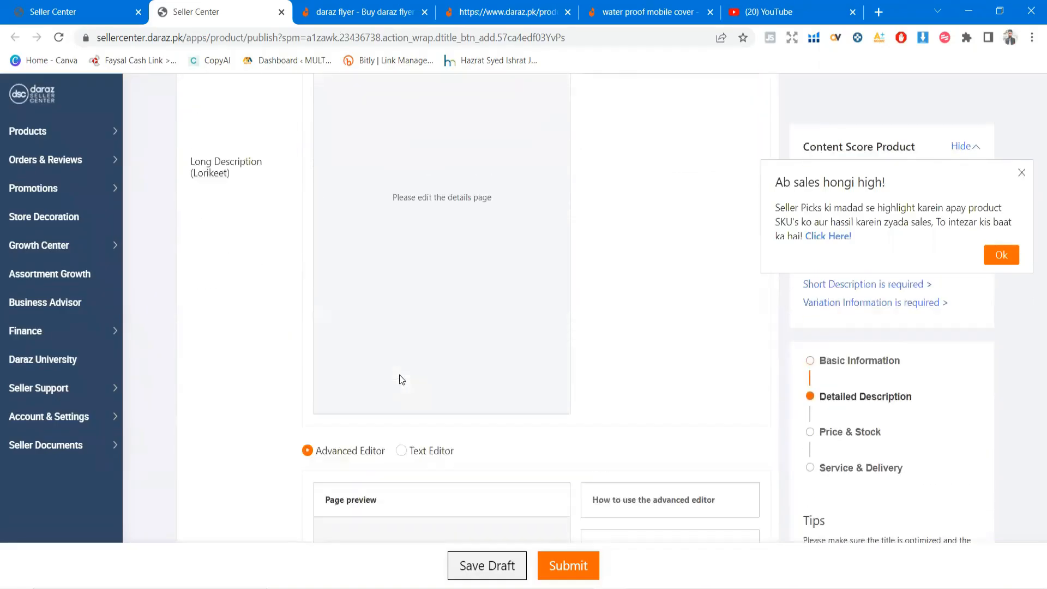
scroll(401, 379, down, 5)
scroll(375, 387, down, 1)
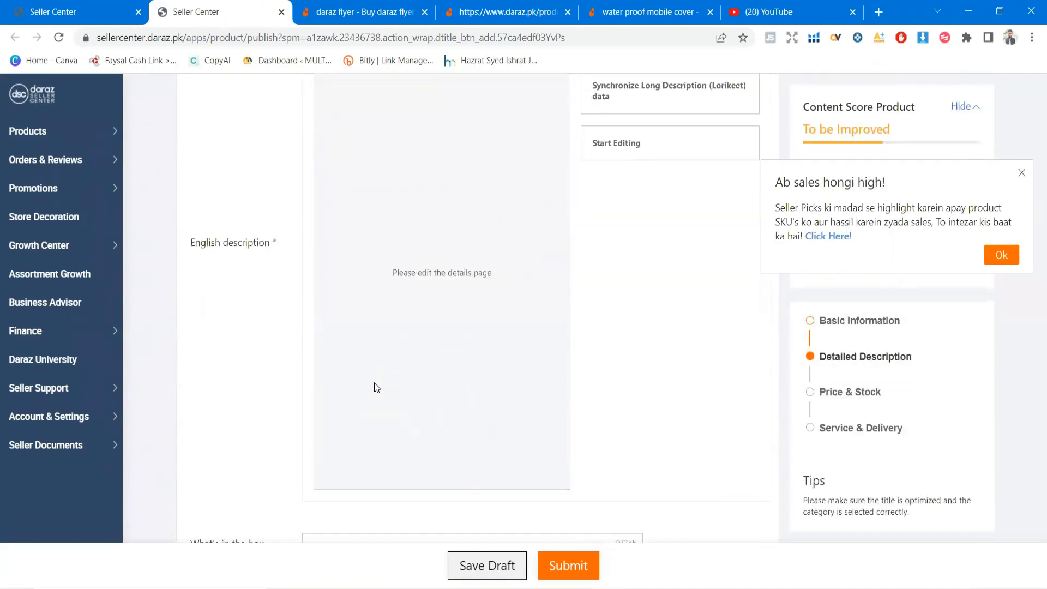
scroll(375, 388, up, 6)
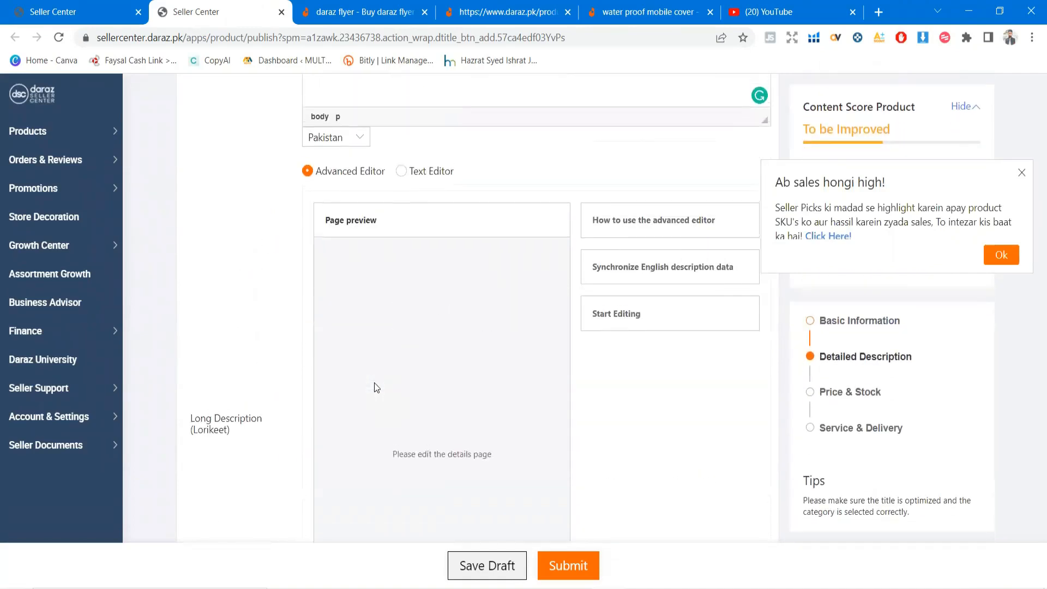
scroll(375, 387, up, 4)
scroll(374, 380, down, 7)
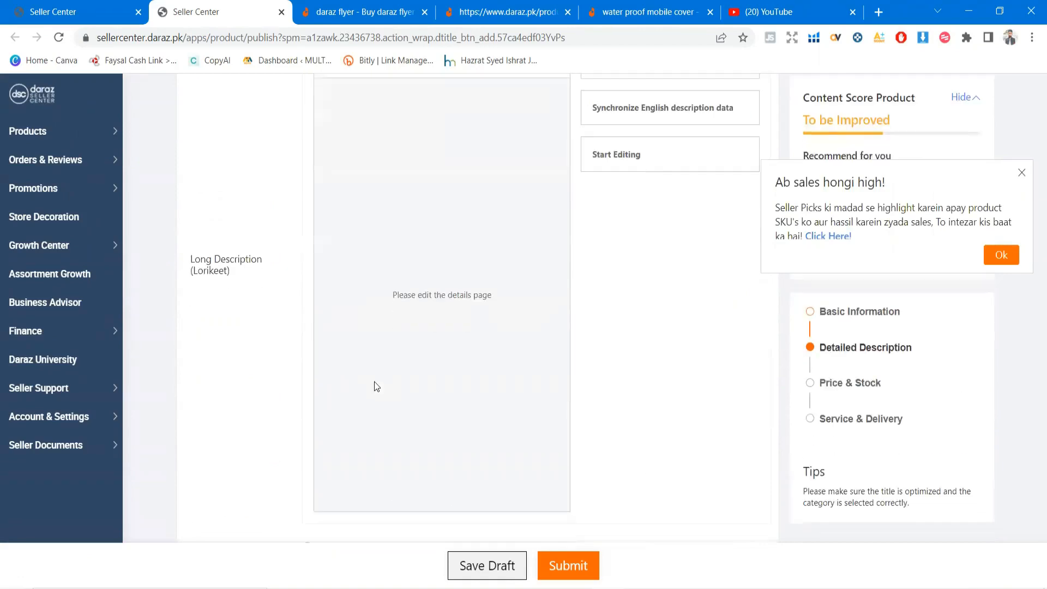
scroll(375, 386, down, 10)
scroll(376, 387, up, 12)
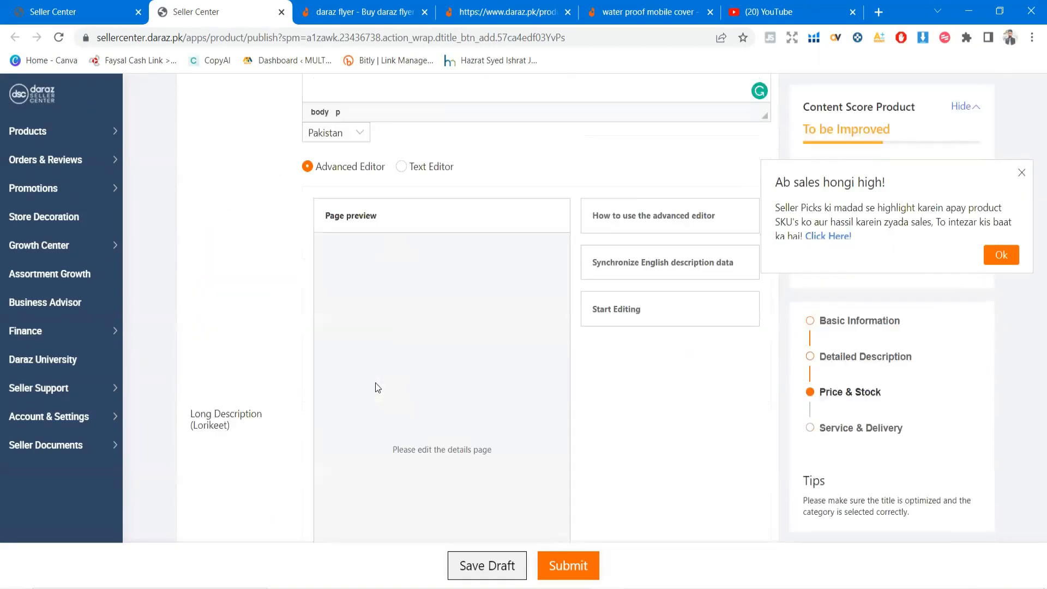
scroll(375, 387, up, 8)
scroll(286, 424, down, 5)
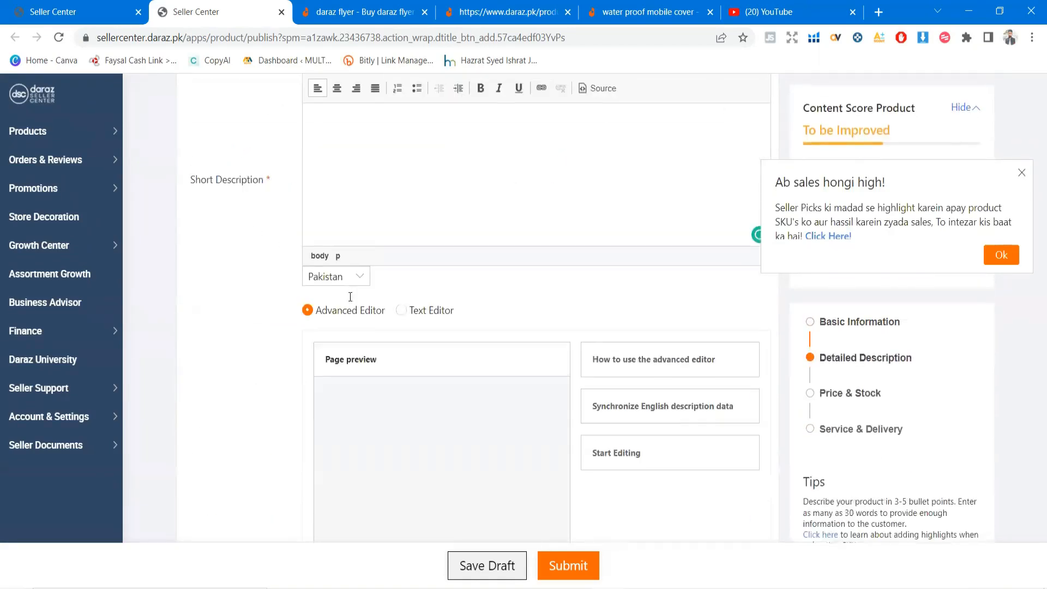
scroll(350, 297, up, 4)
- Copy the full Highlights bullet list from the Word document 30-Waterproof Mobile Cover into the Short Description field
click(361, 372)
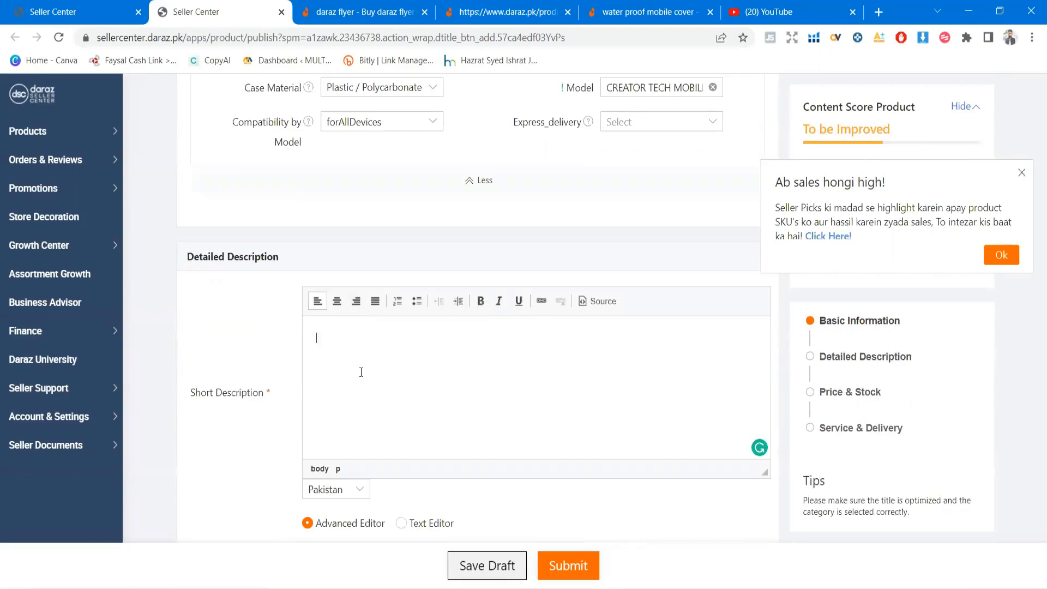
key(alt+Tab)
scroll(361, 372, up, 4)
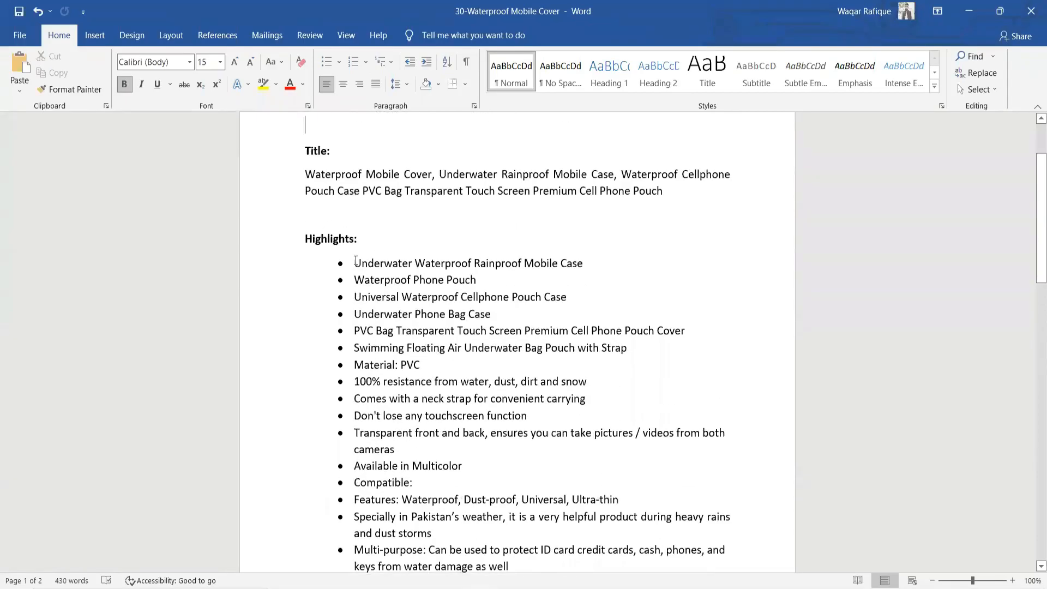
drag(355, 263, 532, 520)
scroll(532, 520, down, 1)
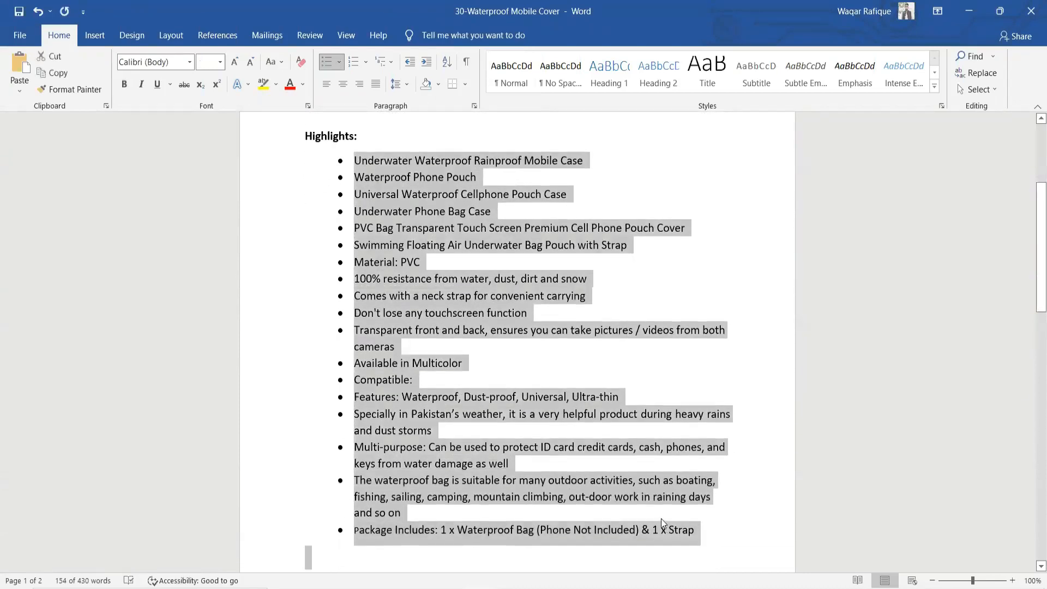
key(alt+Tab)
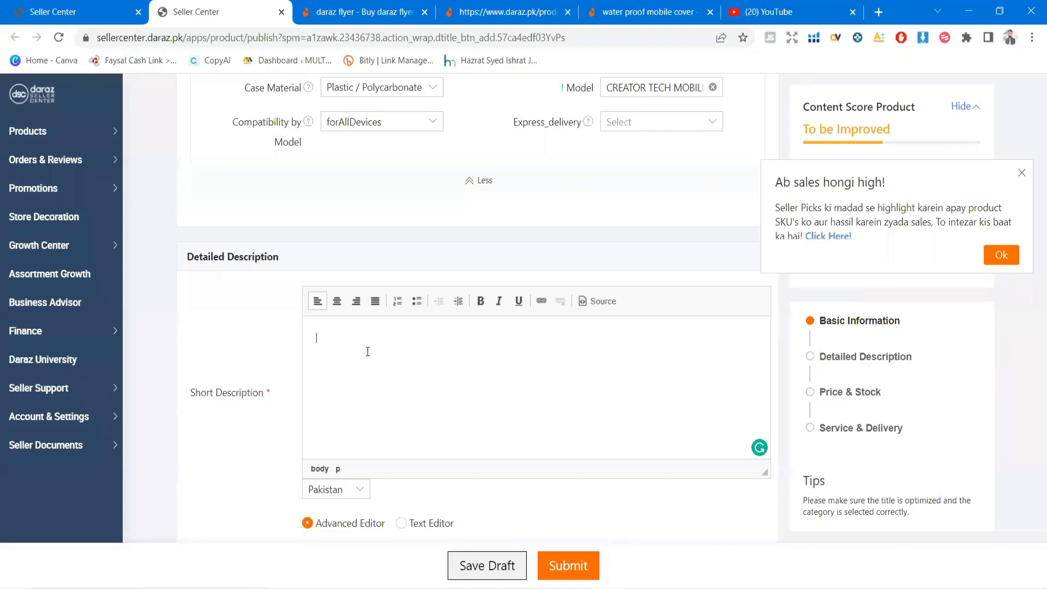
key(ctrl+v)
- Accept Grammarly's fixes in the Short Description: a comma after "dirt", "Especially" for "Specially", and "ensure" for "ensures"
scroll(384, 374, up, 3)
scroll(384, 374, up, 2)
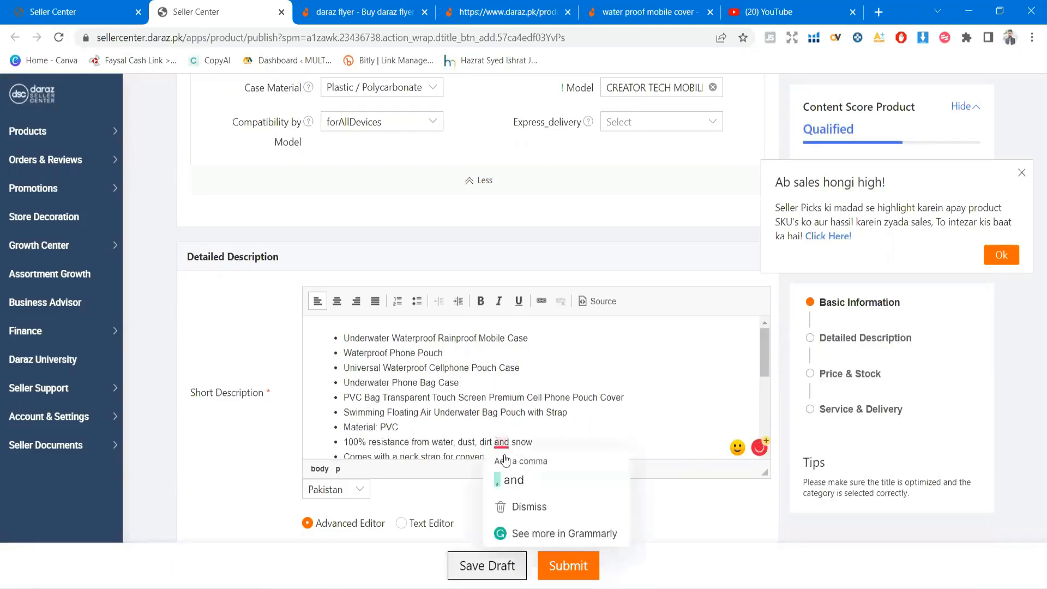
click(516, 468)
scroll(700, 386, down, 3)
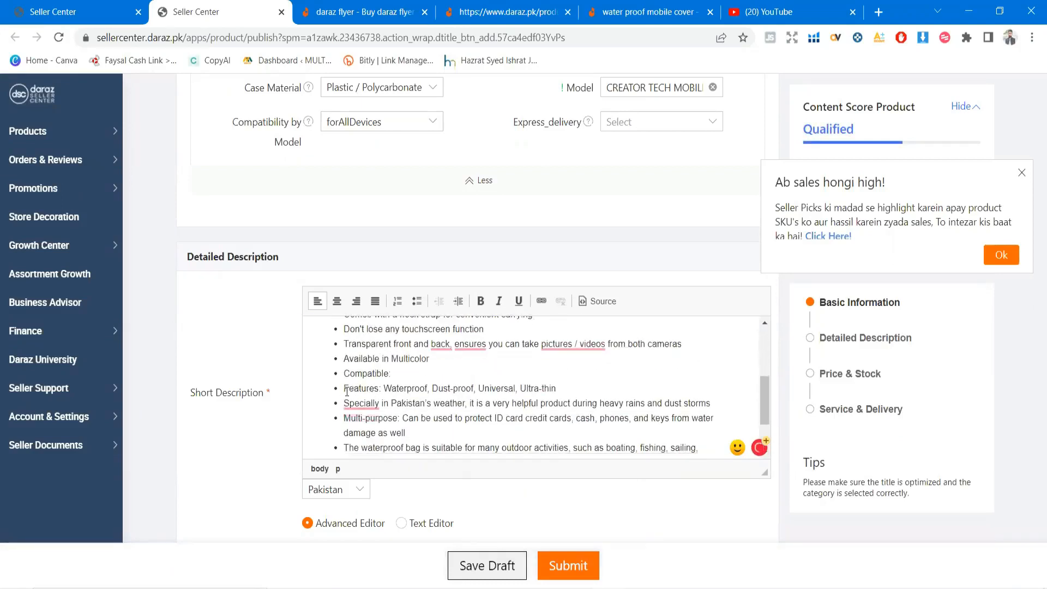
mouse_move(360, 403)
click(366, 430)
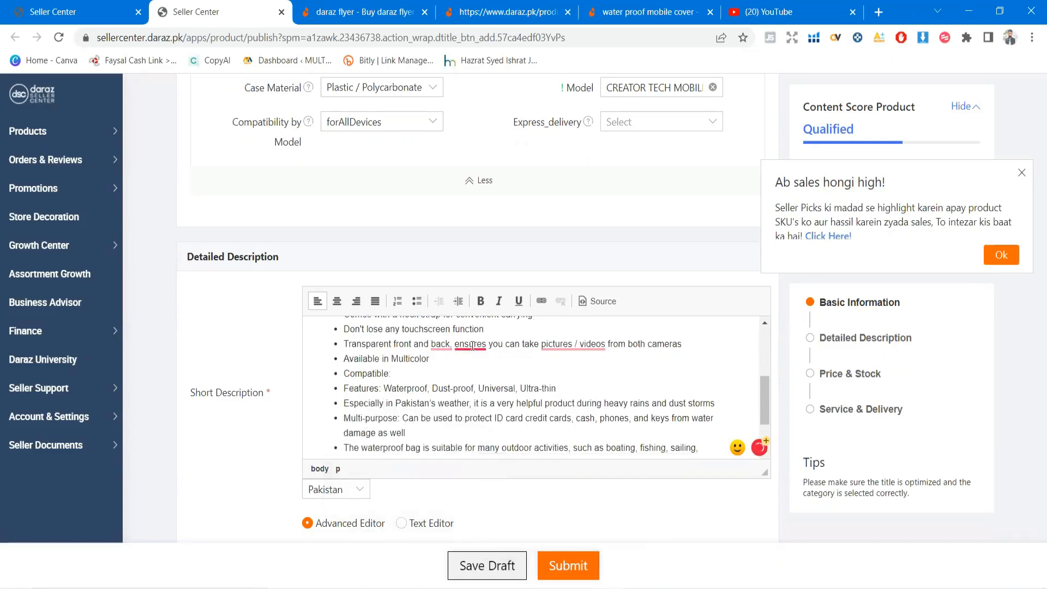
mouse_move(468, 345)
click(464, 376)
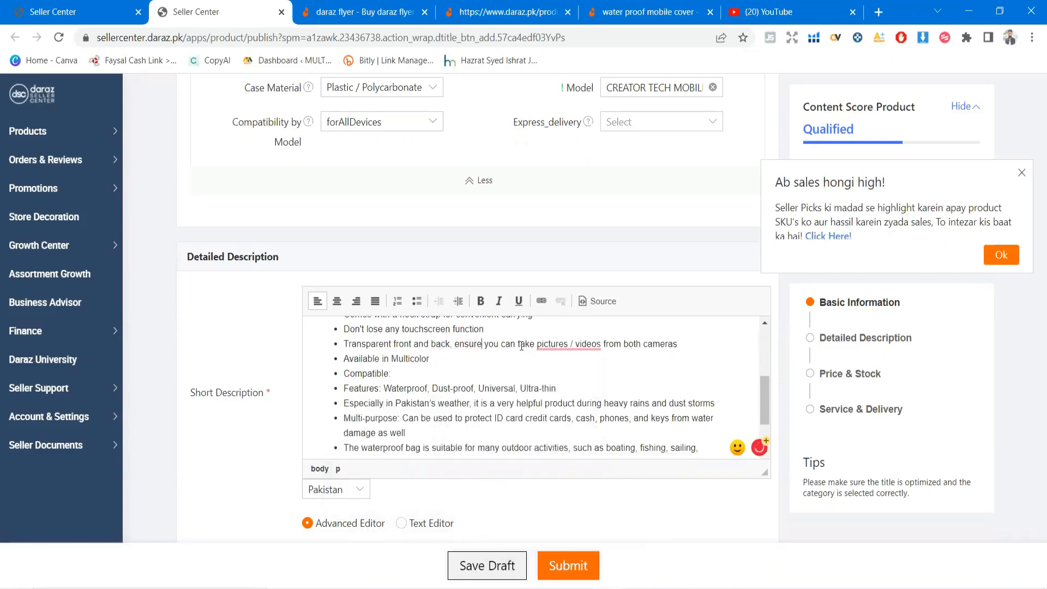
- View the browser's list of installed extensions, including Grammarly, and return to the Short Description
click(964, 41)
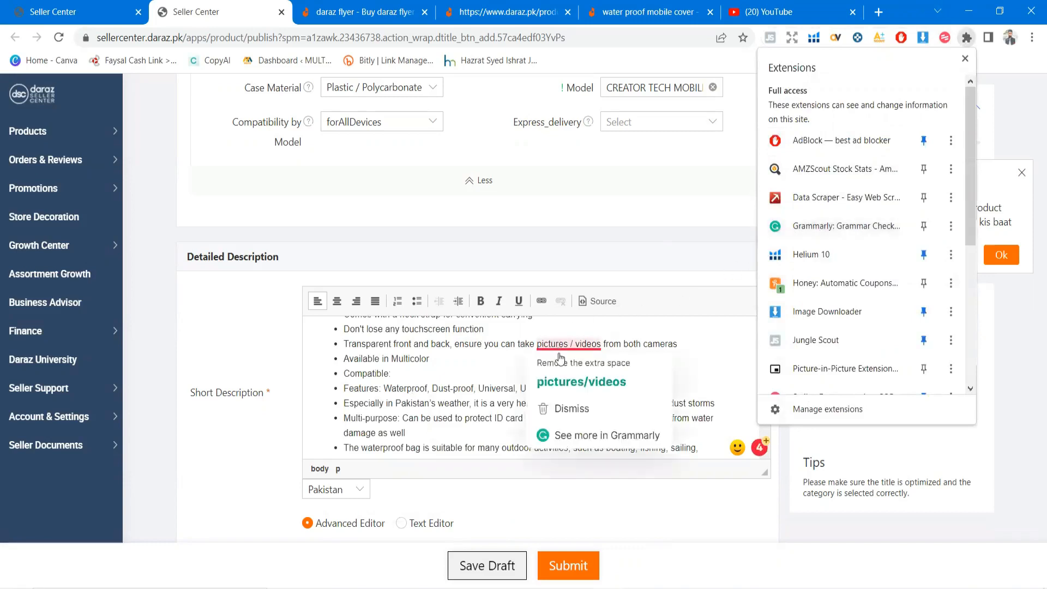
click(482, 344)
- Accept Grammarly's correction of "raining" to "rainy" in the outdoor activities point of the Short Description
scroll(545, 395, down, 2)
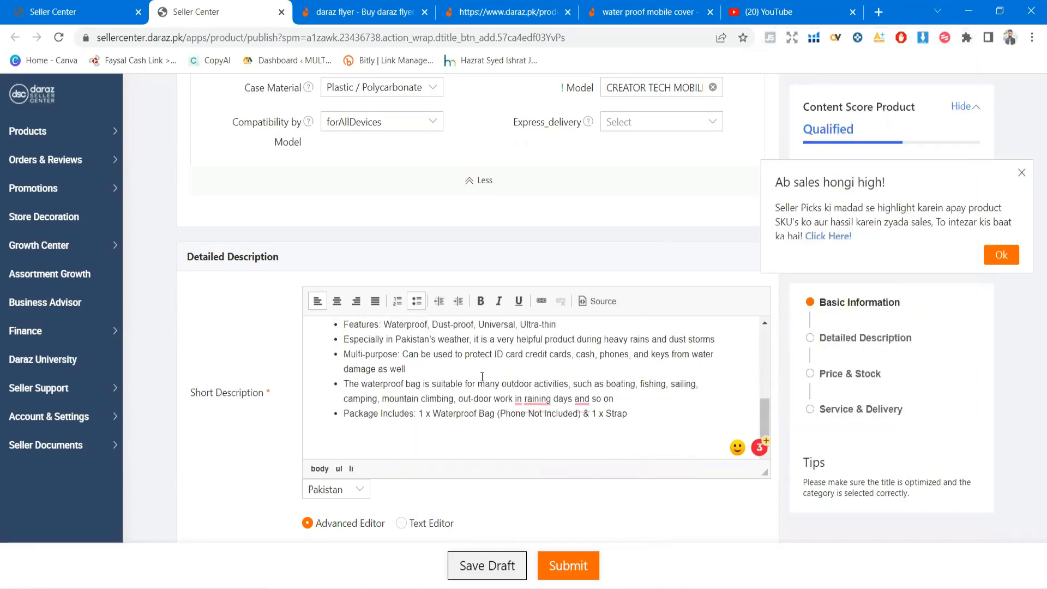
mouse_move(526, 402)
click(536, 432)
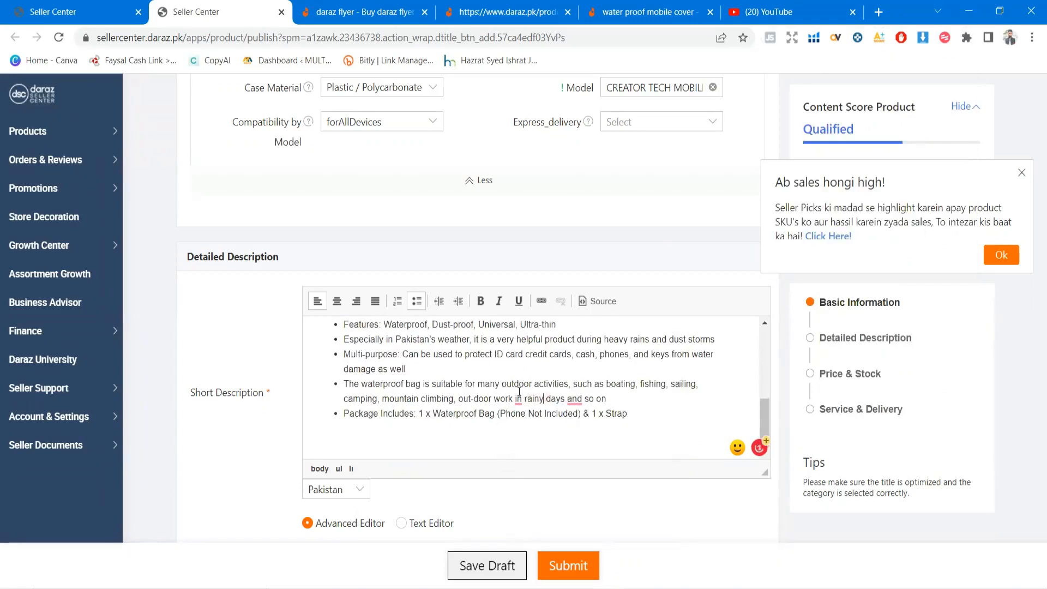
- Make all the Short Description points bold, from the first bullet through Package Includes
scroll(413, 365, up, 5)
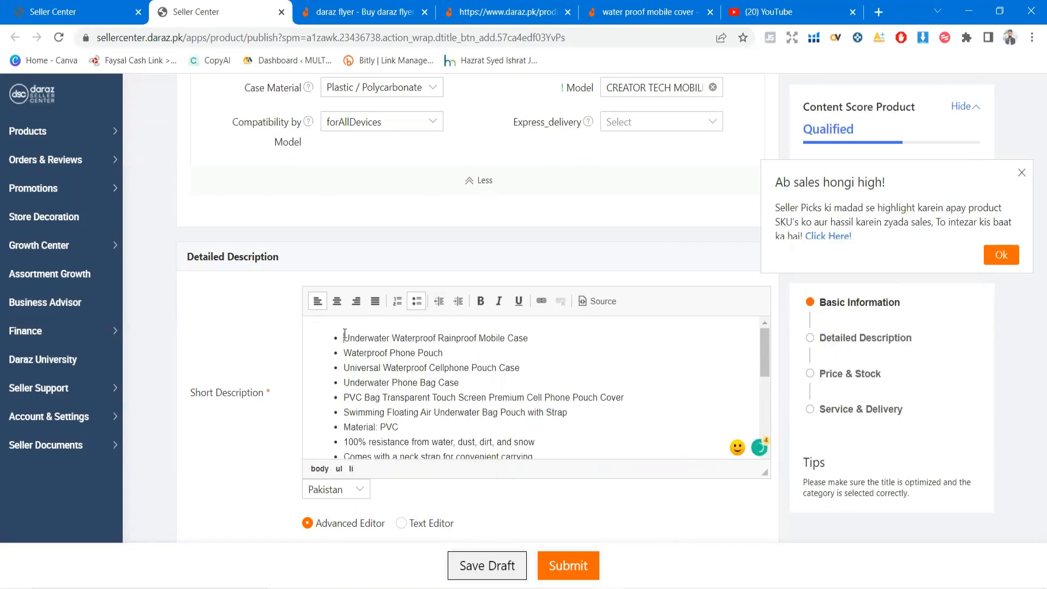
drag(345, 333, 525, 434)
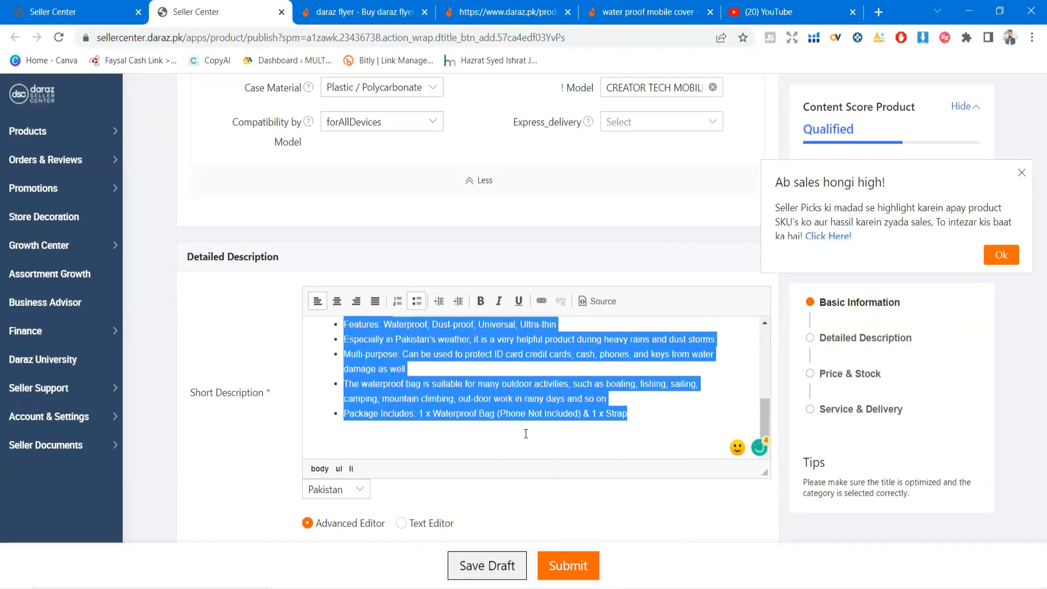
click(479, 300)
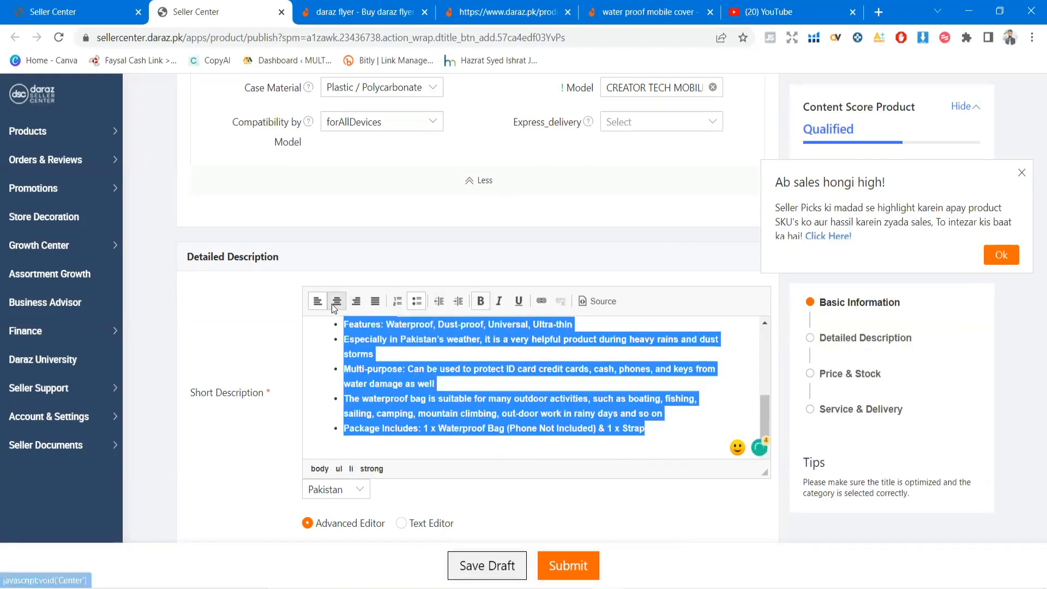
- Try numbered list formatting on the Short Description points and switch them back to bullets
click(417, 303)
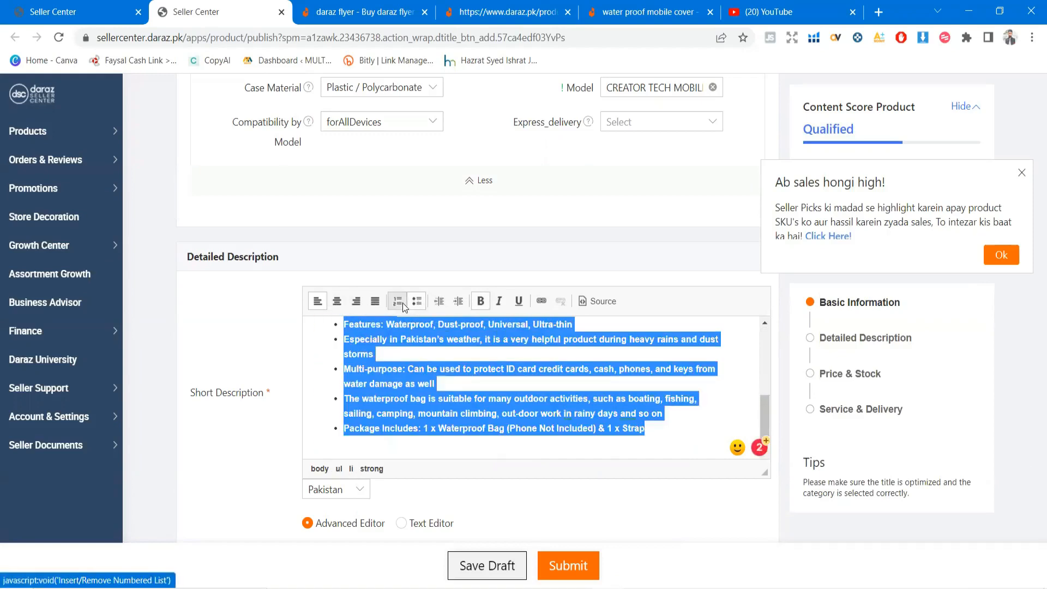
click(399, 303)
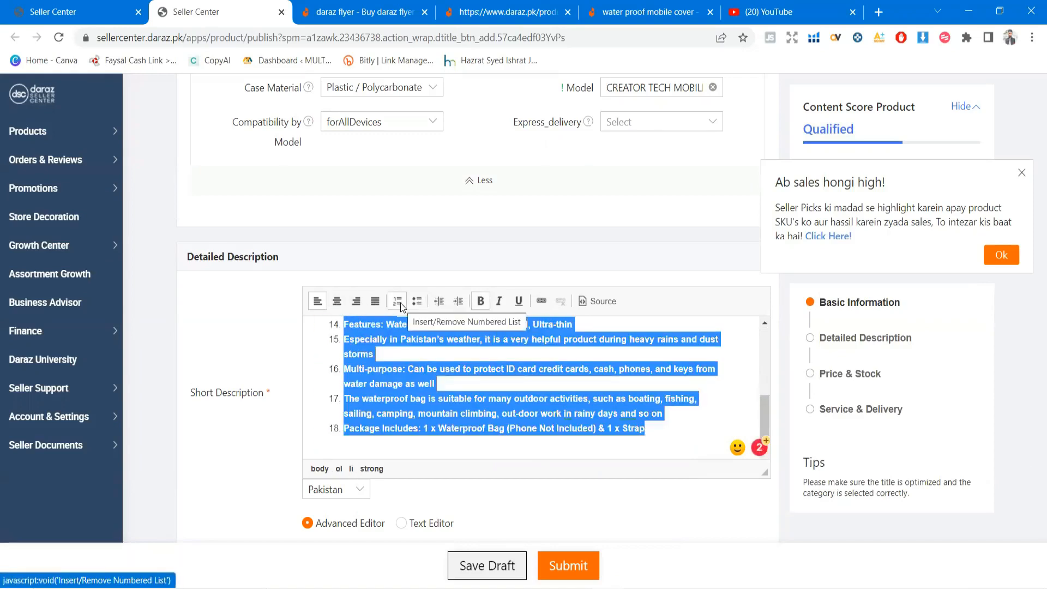
click(399, 304)
click(425, 303)
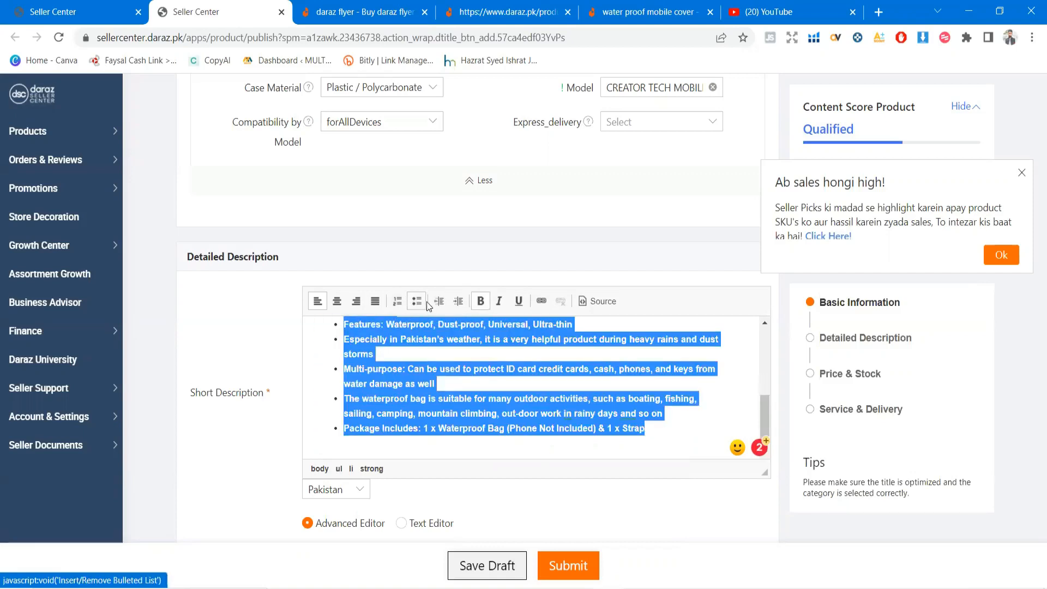
- Increase the indent of the bold Short Description points and format them as a bulleted list
click(443, 305)
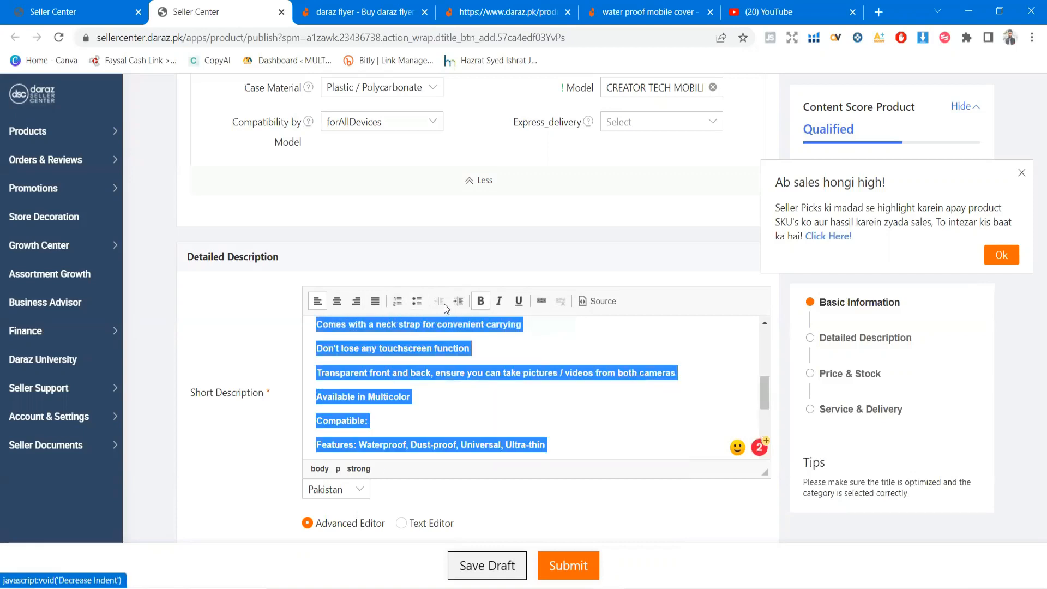
click(458, 301)
click(417, 301)
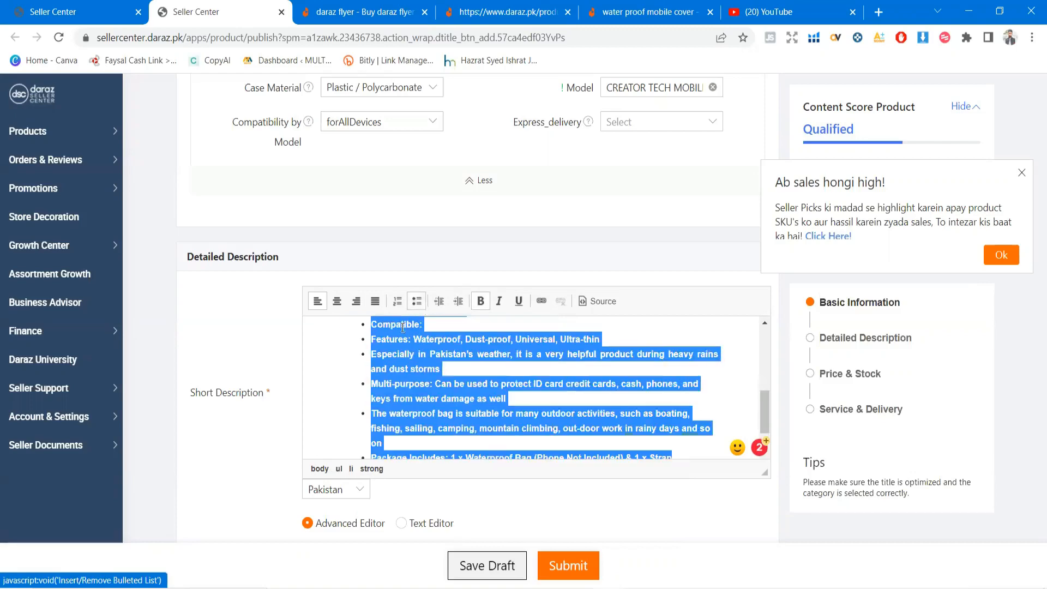
scroll(439, 335, up, 5)
scroll(459, 408, down, 1)
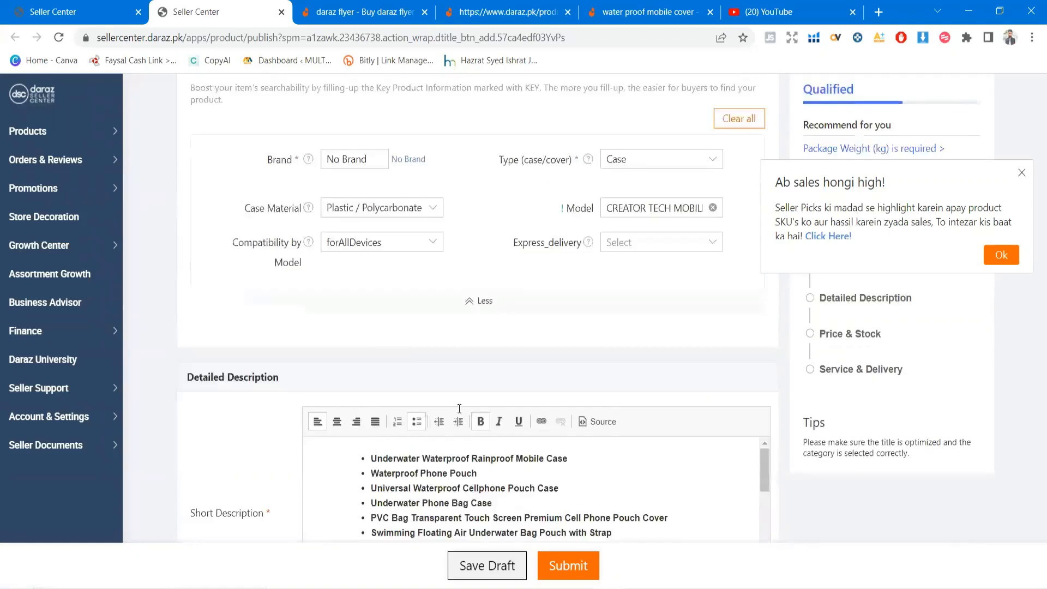
- Review the formatted Short Description points through Package Includes and the empty Long Description section below them
scroll(459, 408, down, 2)
scroll(505, 349, down, 3)
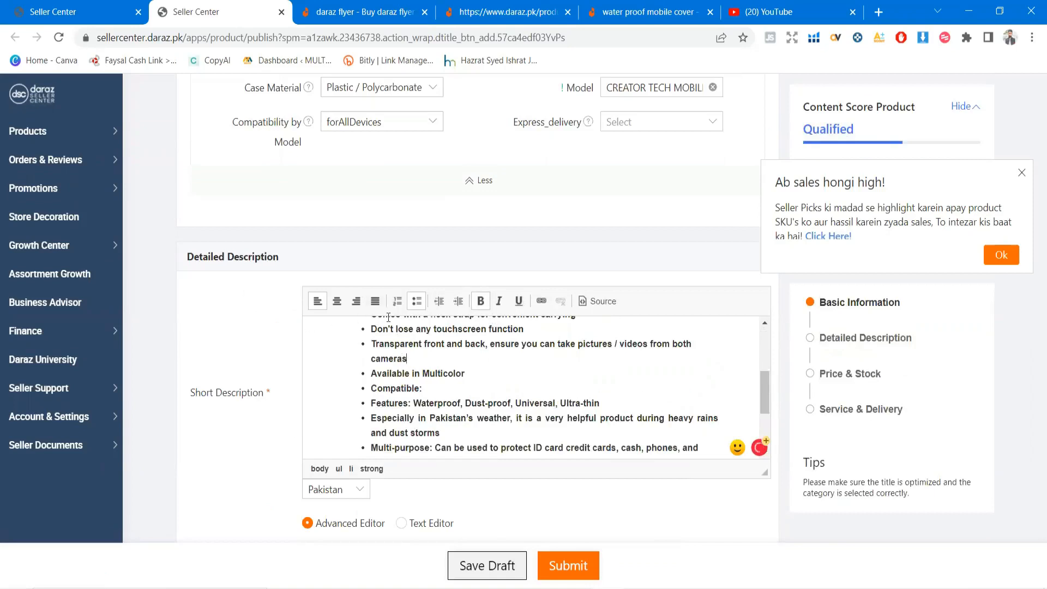
scroll(480, 390, down, 8)
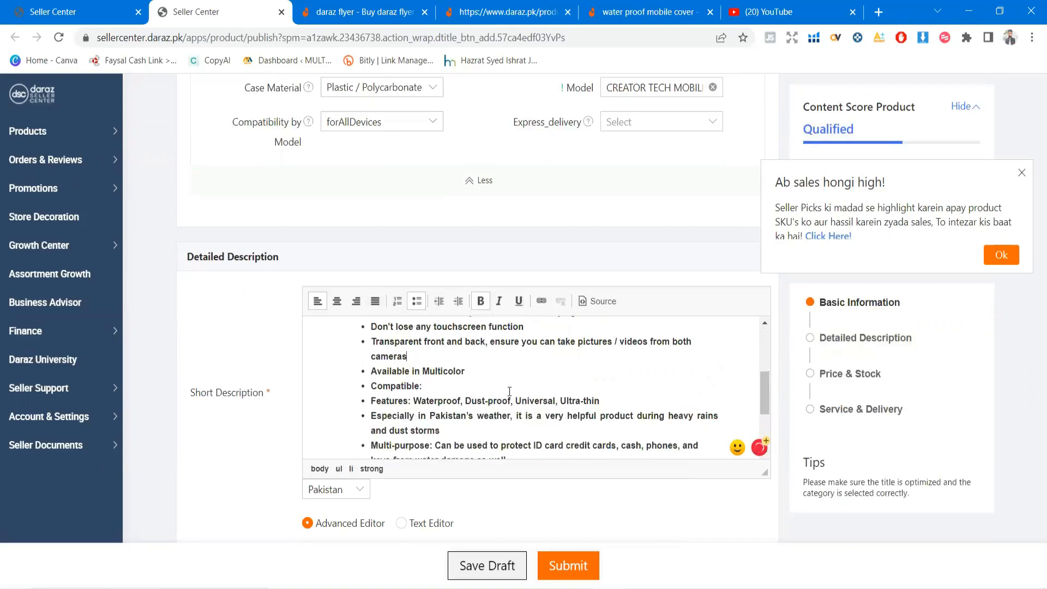
scroll(485, 203, up, 3)
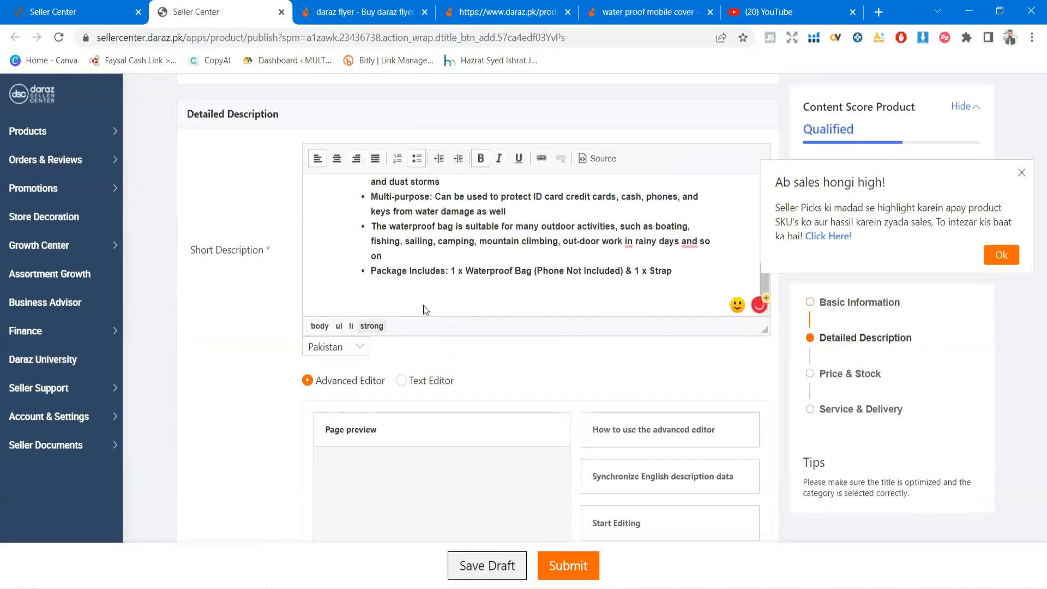
click(361, 354)
click(362, 353)
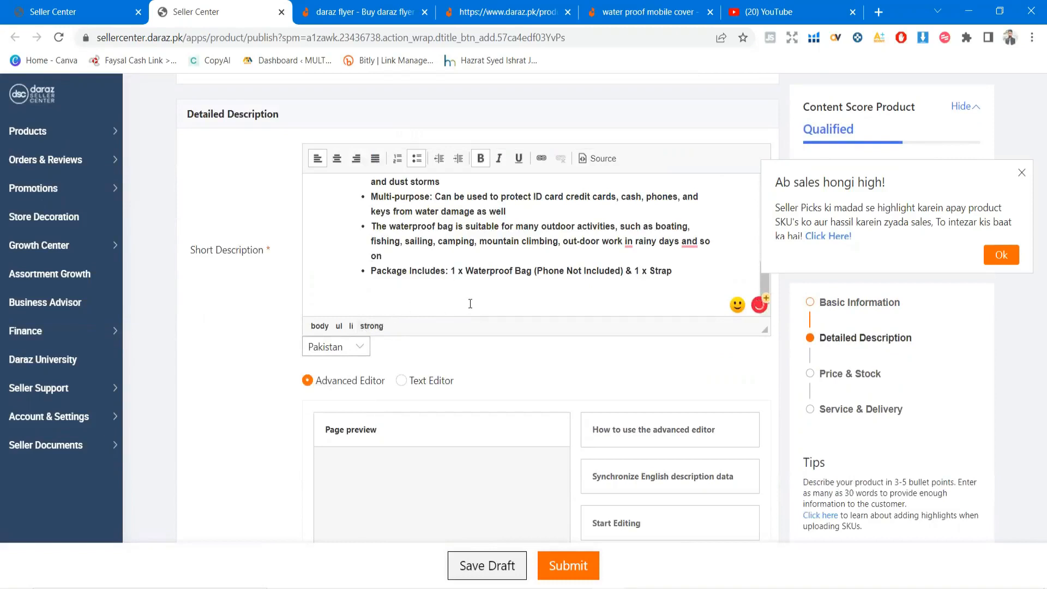
scroll(366, 277, down, 5)
scroll(365, 277, down, 2)
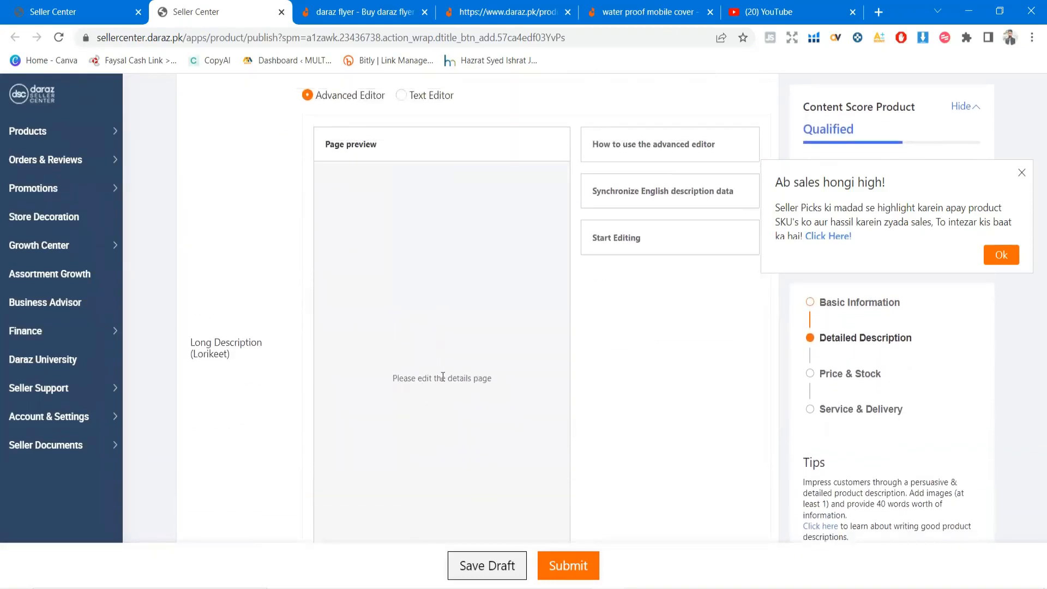
scroll(423, 375, up, 2)
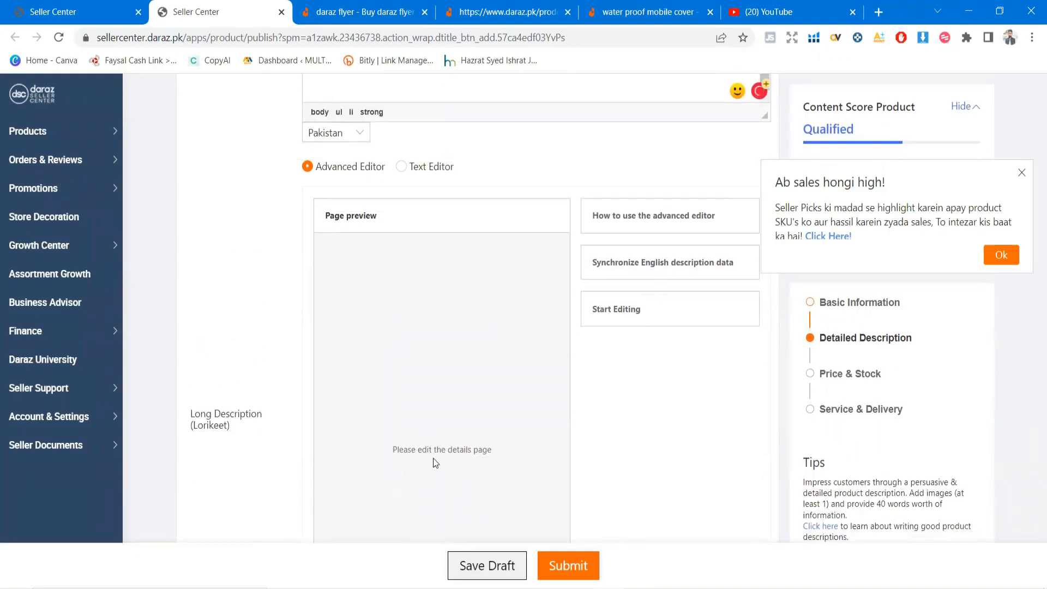
scroll(454, 338, up, 4)
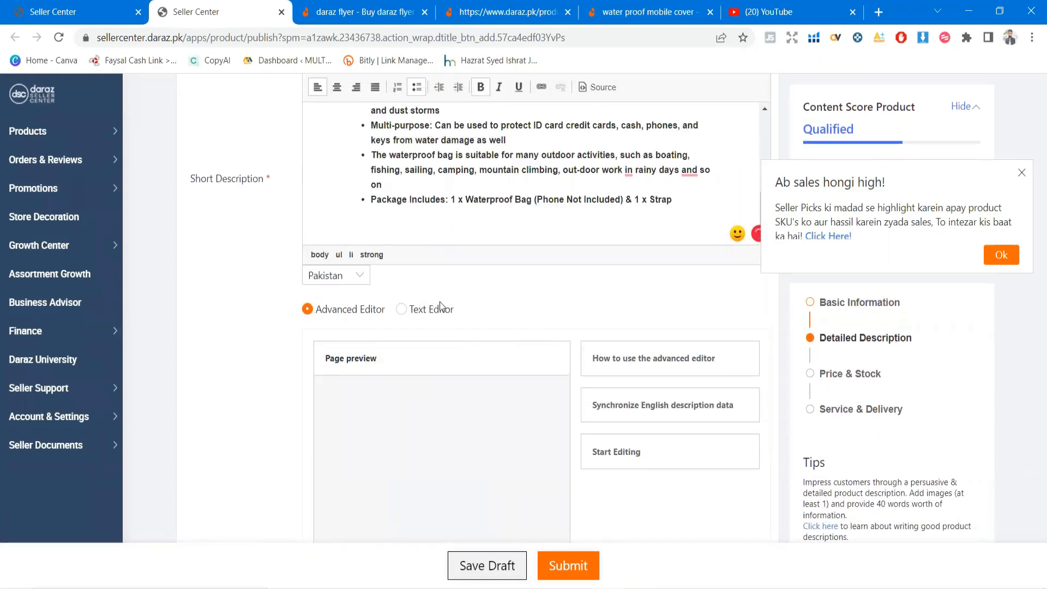
- Dismiss the sales promotion notice and switch the Long Description from the Advanced Editor to the Text Editor
click(1021, 173)
click(401, 310)
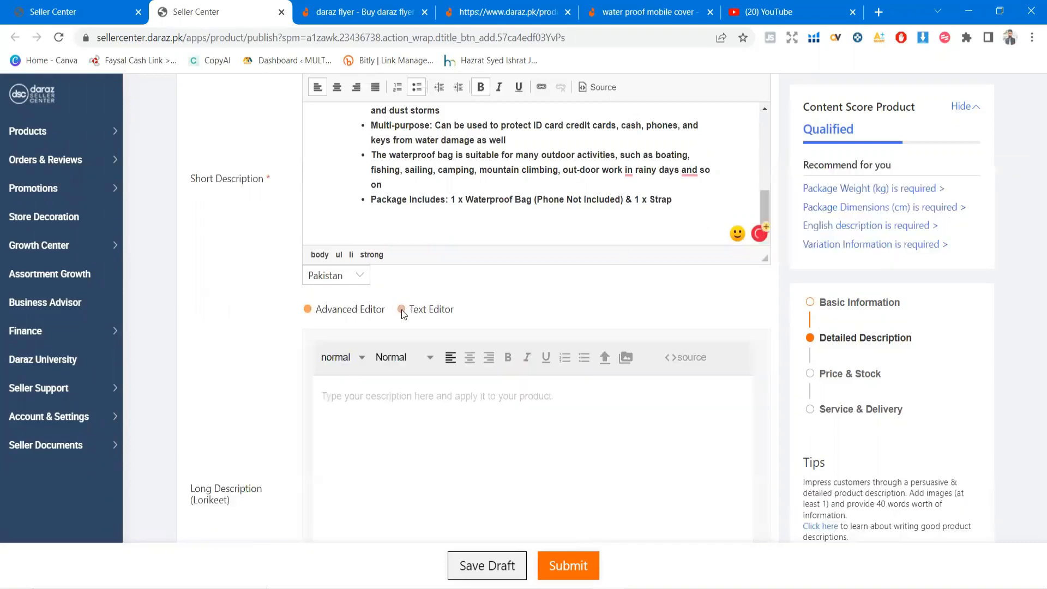
click(308, 309)
scroll(575, 351, down, 3)
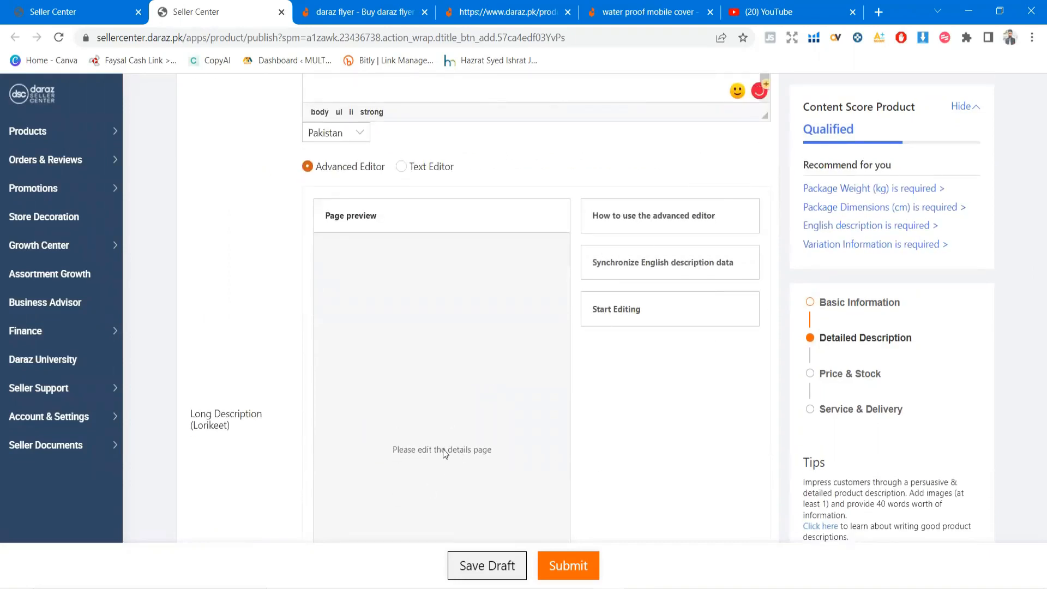
scroll(434, 453, down, 3)
triple_click(425, 309)
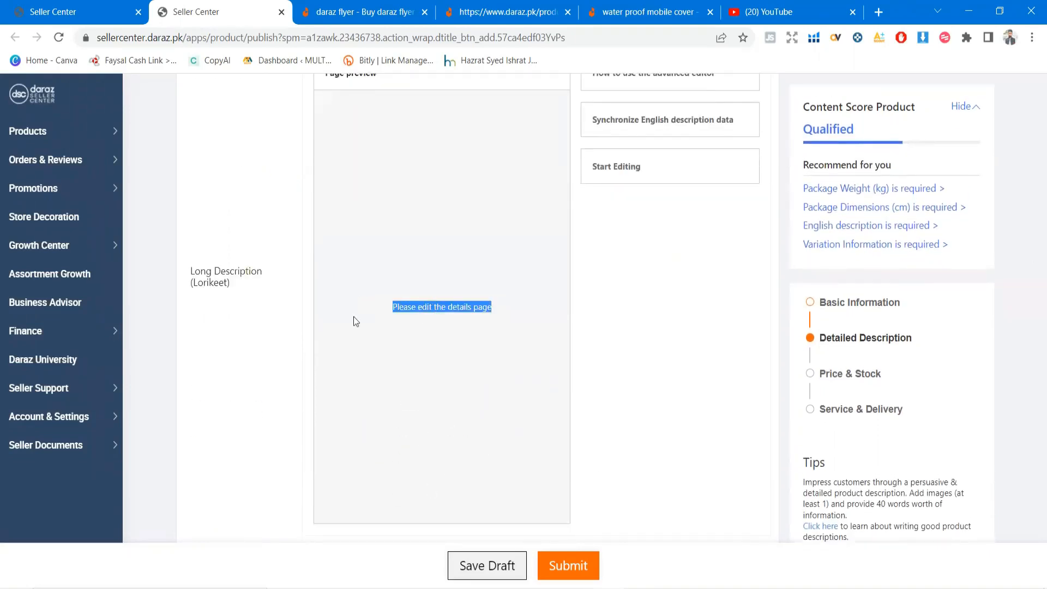
scroll(354, 317, up, 6)
click(402, 309)
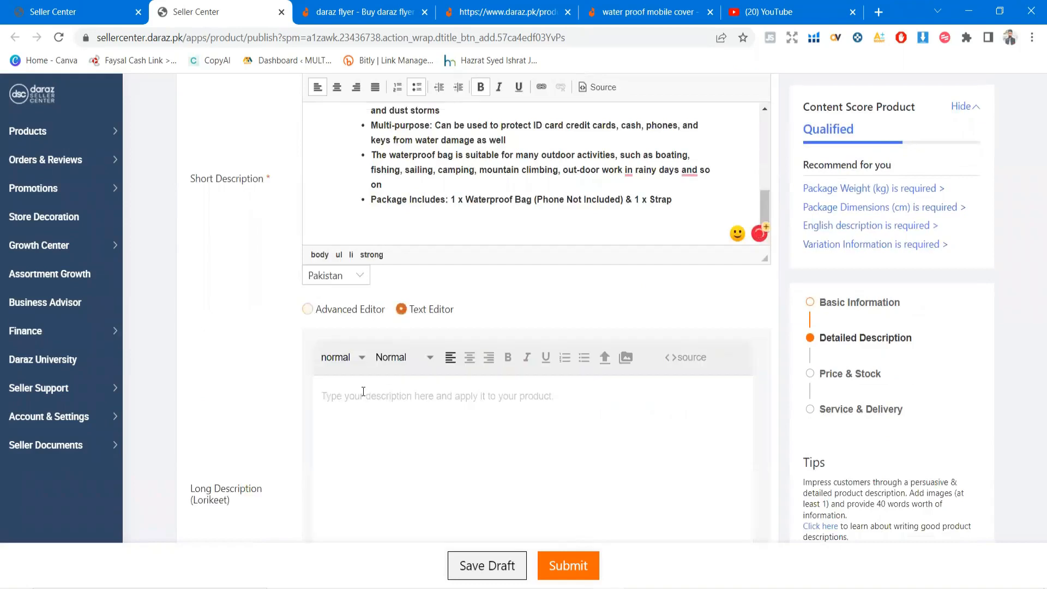
- Compare the points in the 30-Waterproof Mobile Cover Word document with the form's Long Description, English description and What's in the box fields
scroll(365, 393, down, 3)
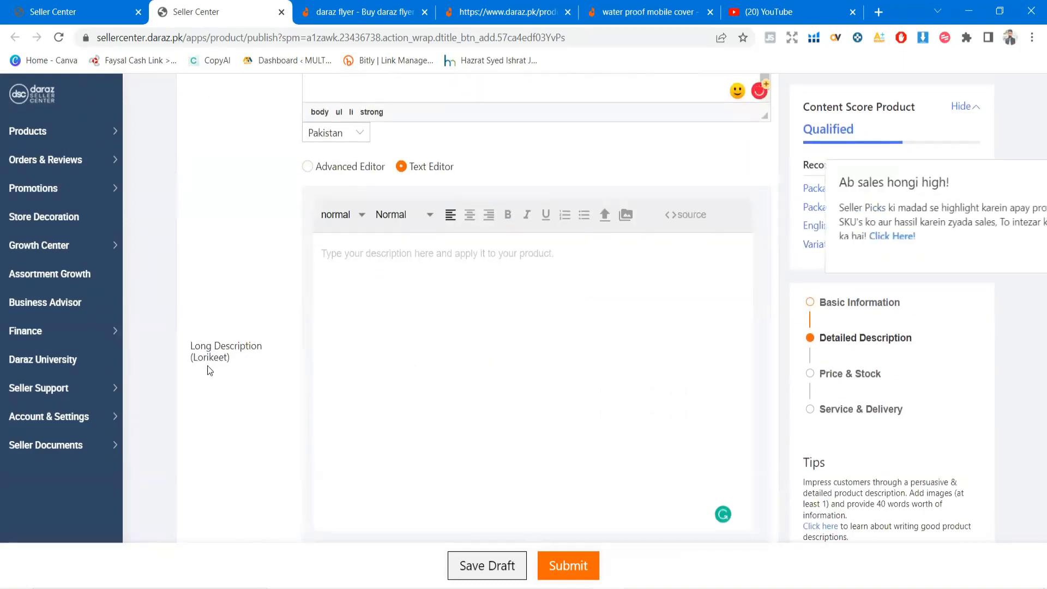
key(alt+Tab)
click(521, 361)
scroll(468, 342, down, 7)
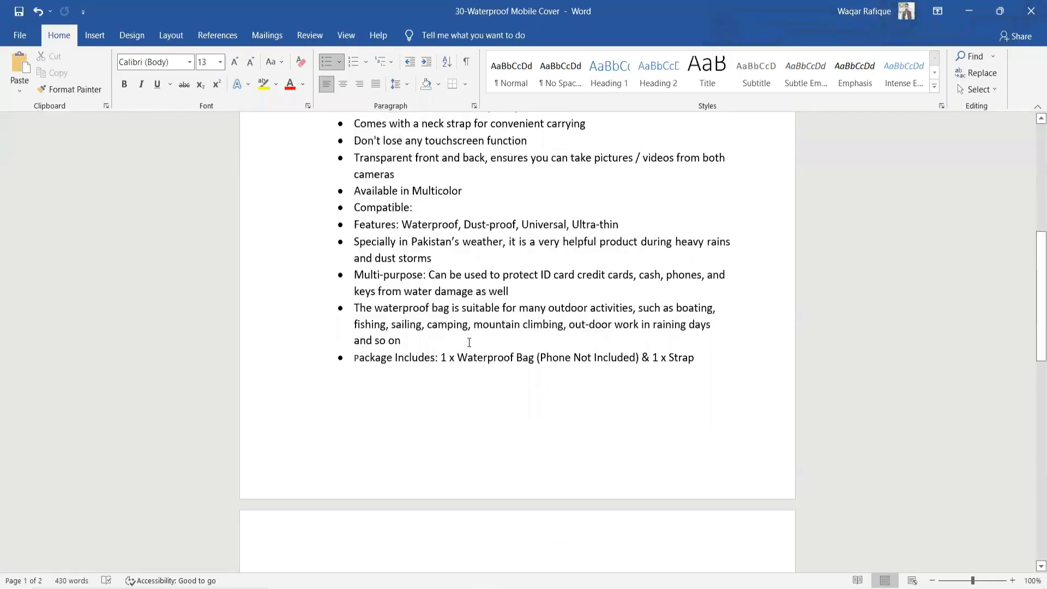
key(alt+Tab)
scroll(377, 351, down, 5)
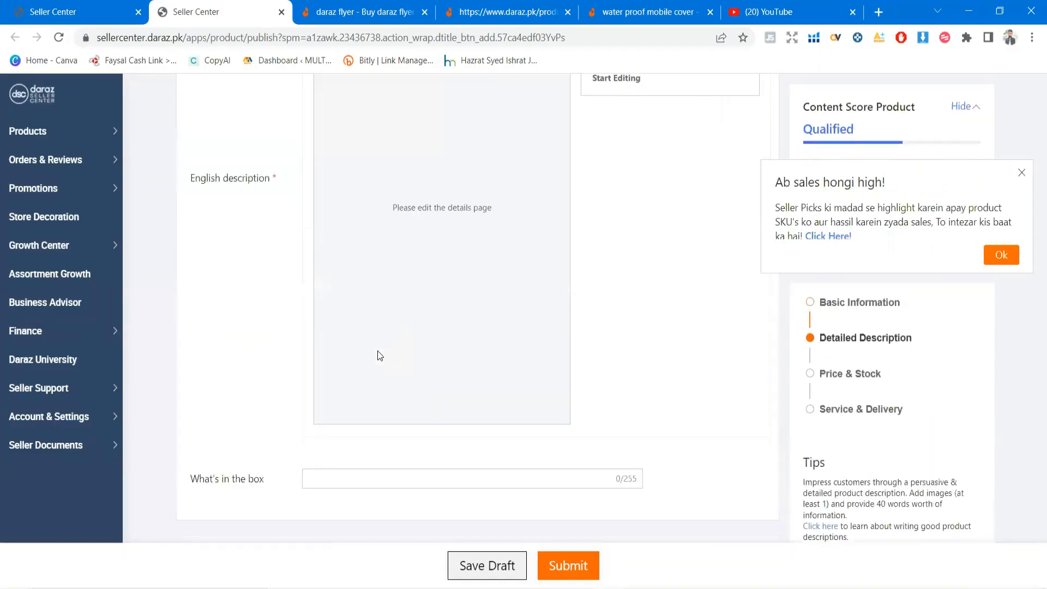
scroll(377, 351, up, 7)
scroll(327, 289, up, 1)
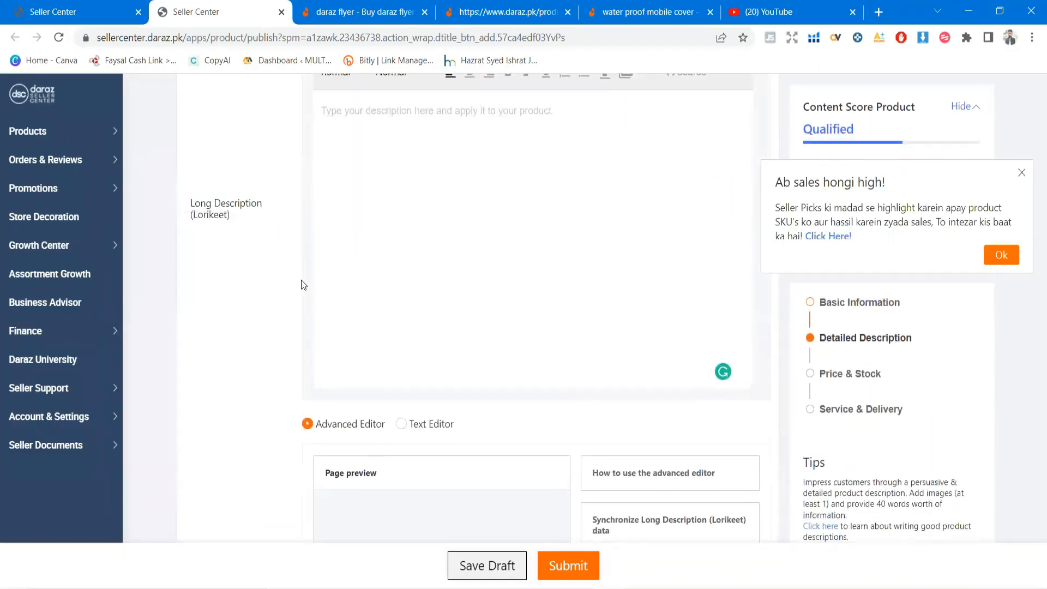
drag(260, 245, 267, 164)
scroll(349, 262, down, 4)
- Switch to the 30-Waterproof Mobile Cover document in Word and copy the product text under its Description heading
key(alt+Tab)
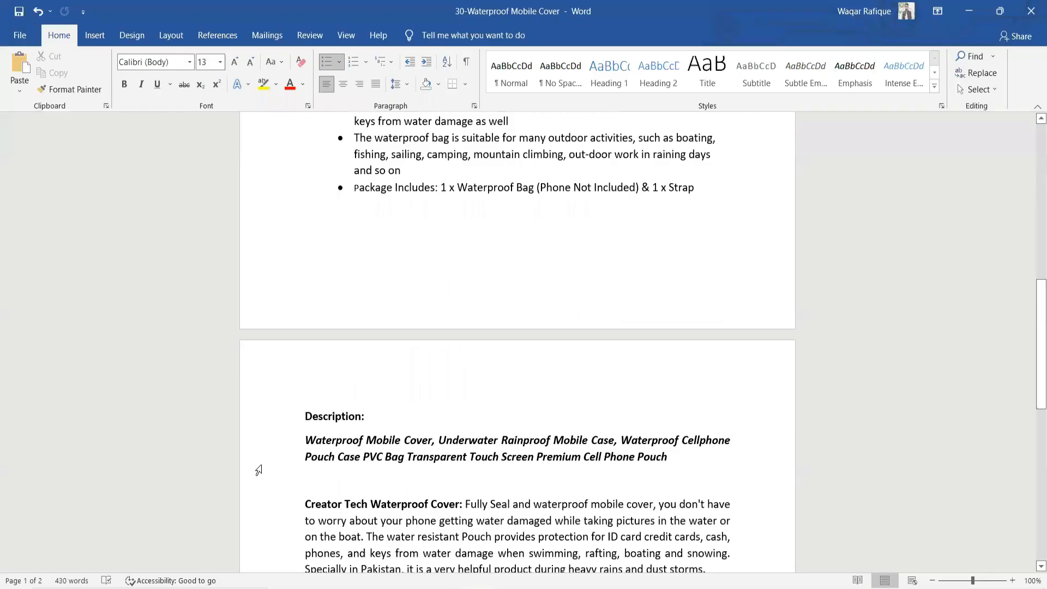
scroll(430, 388, up, 3)
scroll(431, 388, down, 6)
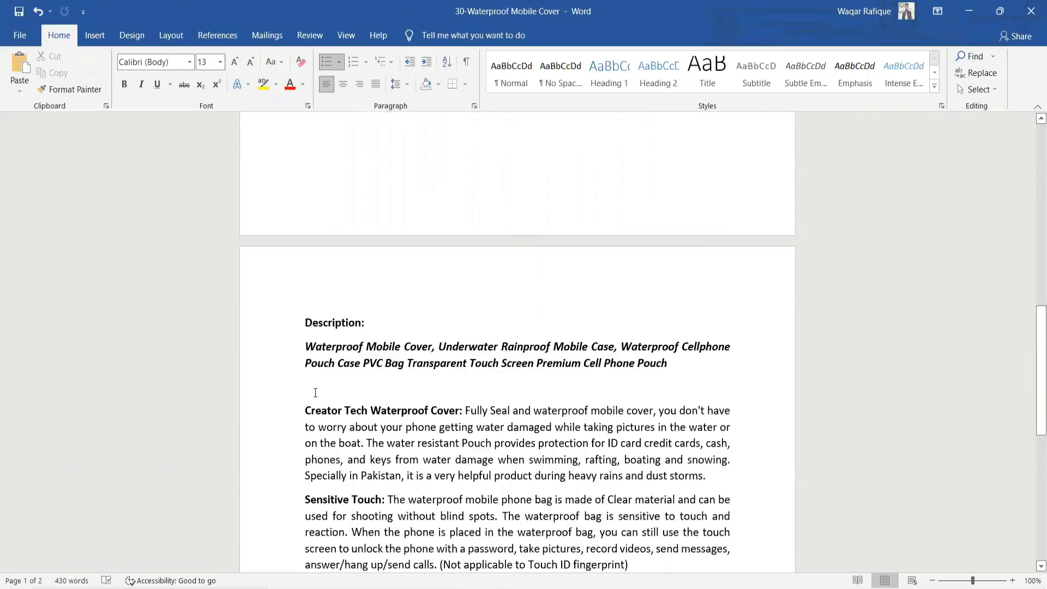
drag(303, 334, 463, 420)
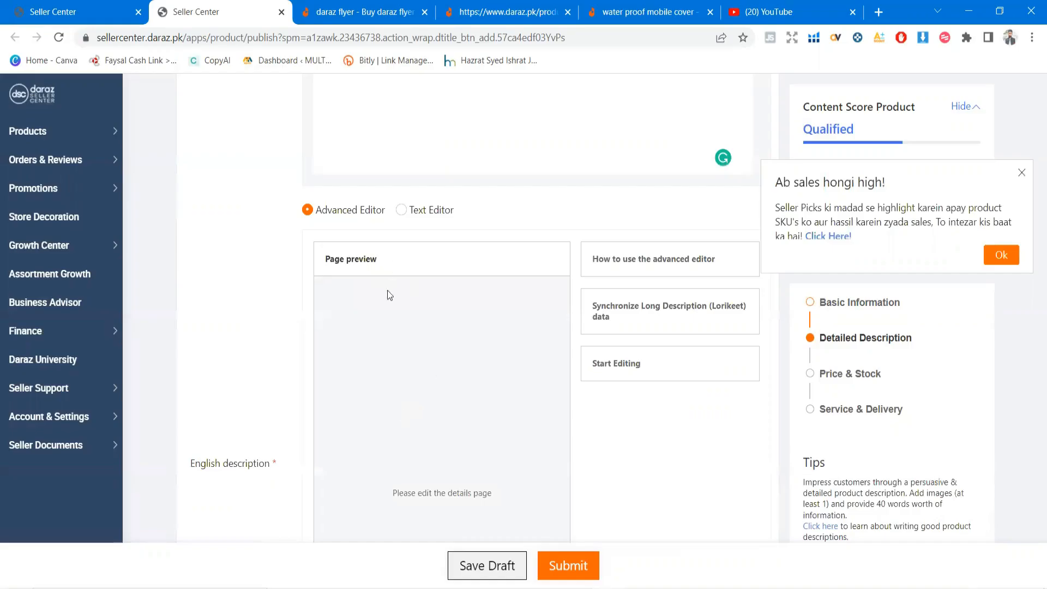
- Choose the Text Editor for the English description and paste the copied product text into the Long Description with the Normal font
click(402, 211)
click(391, 356)
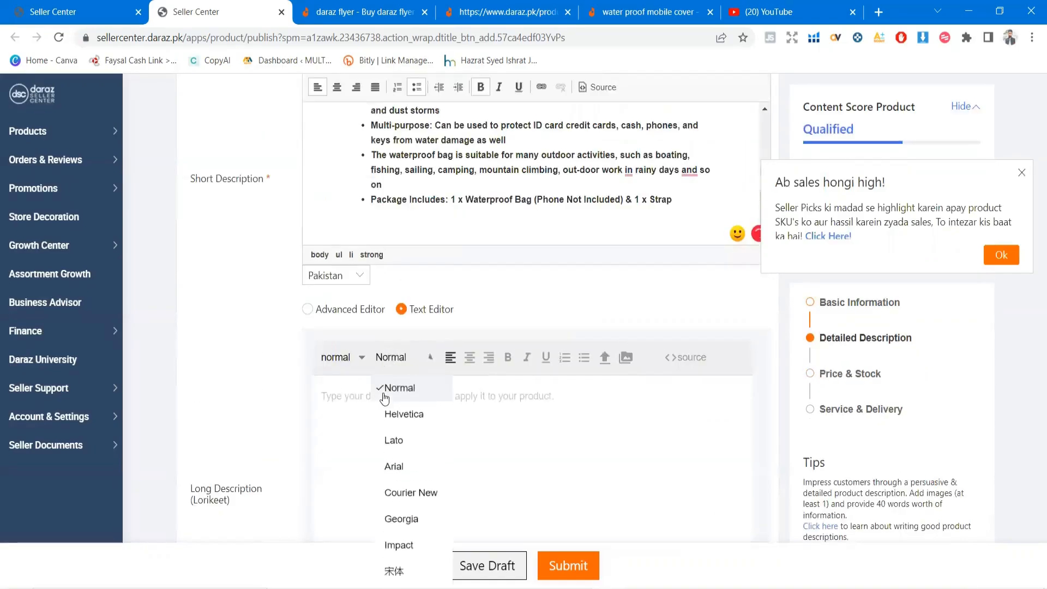
click(385, 395)
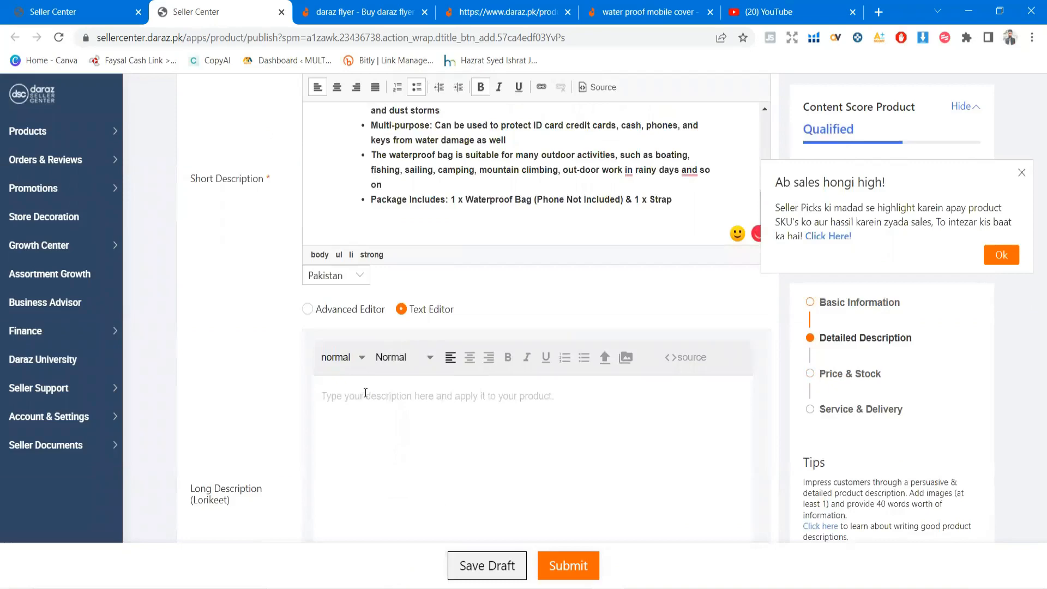
key(ctrl+v)
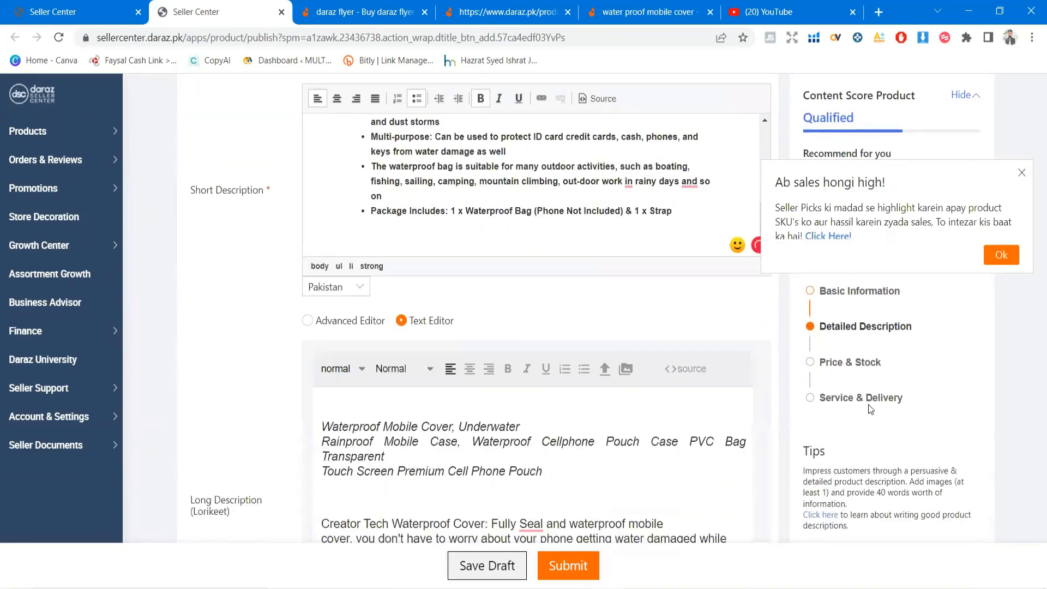
- Make the opening line "Waterproof Mobile Cover, Underwater" of the Long Description bold
scroll(405, 291, down, 3)
drag(531, 265, 321, 272)
click(508, 214)
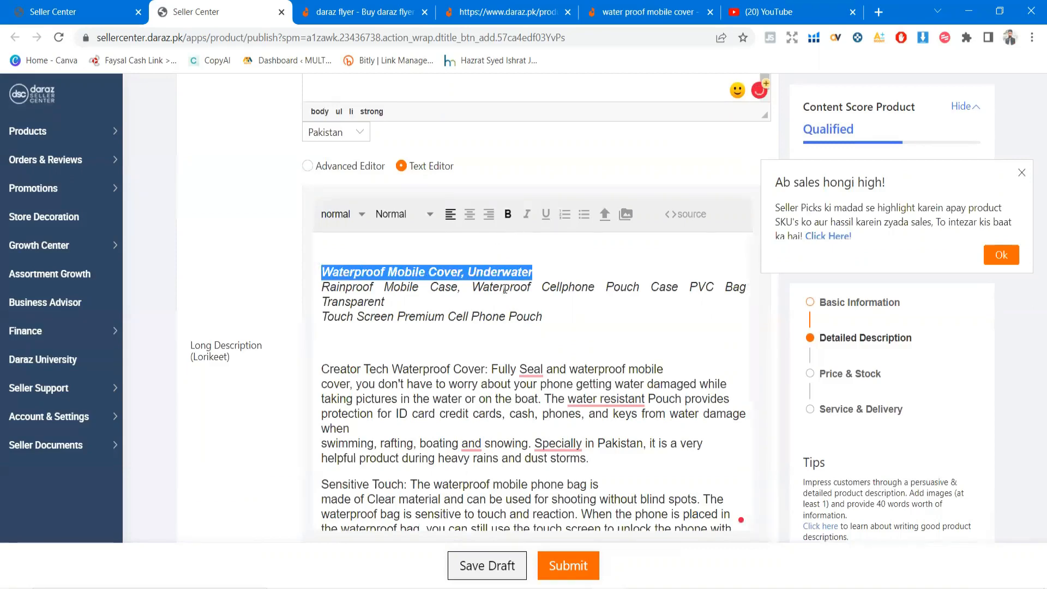
click(542, 272)
key(Return)
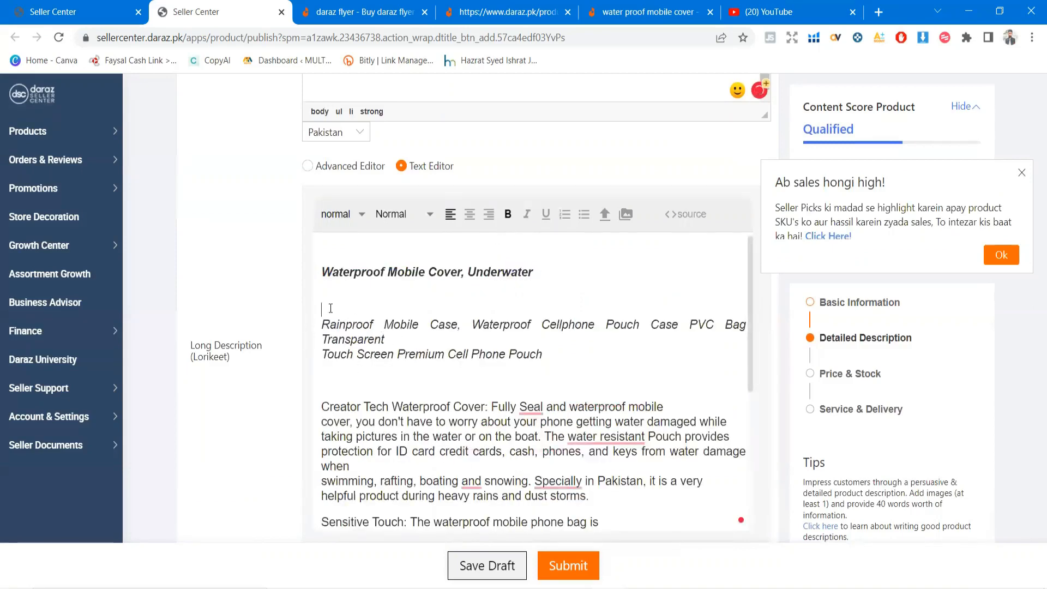
key(BackSpace)
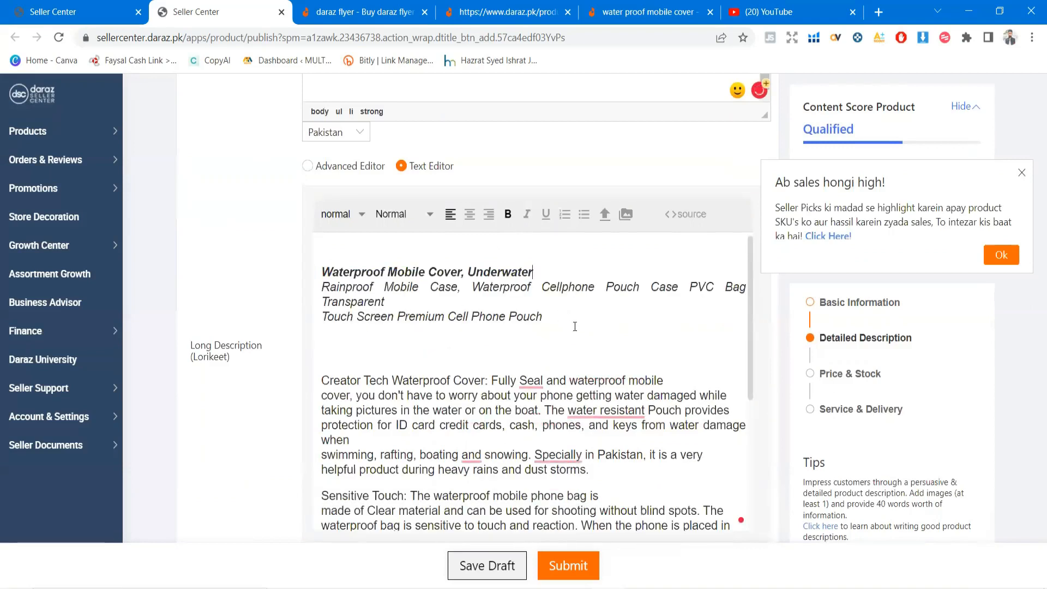
- Delete the word "Cellphone" from the "Rainproof Mobile Case" line of the Long Description so it reads "Waterproof Pouch Case"
click(540, 288)
key(BackSpace)
key(BackSpace)
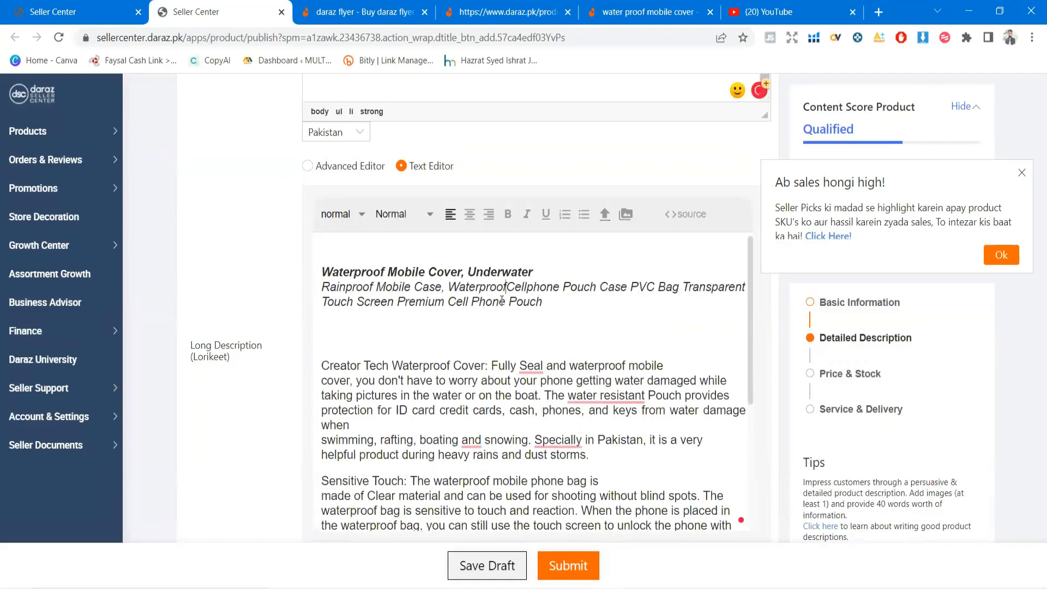
double_click(528, 290)
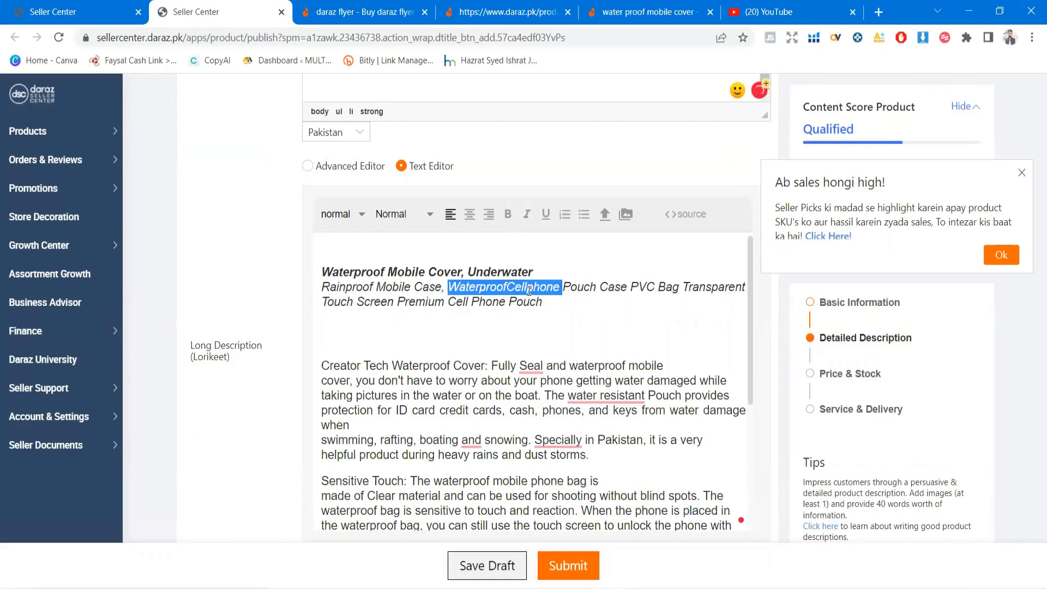
click(559, 289)
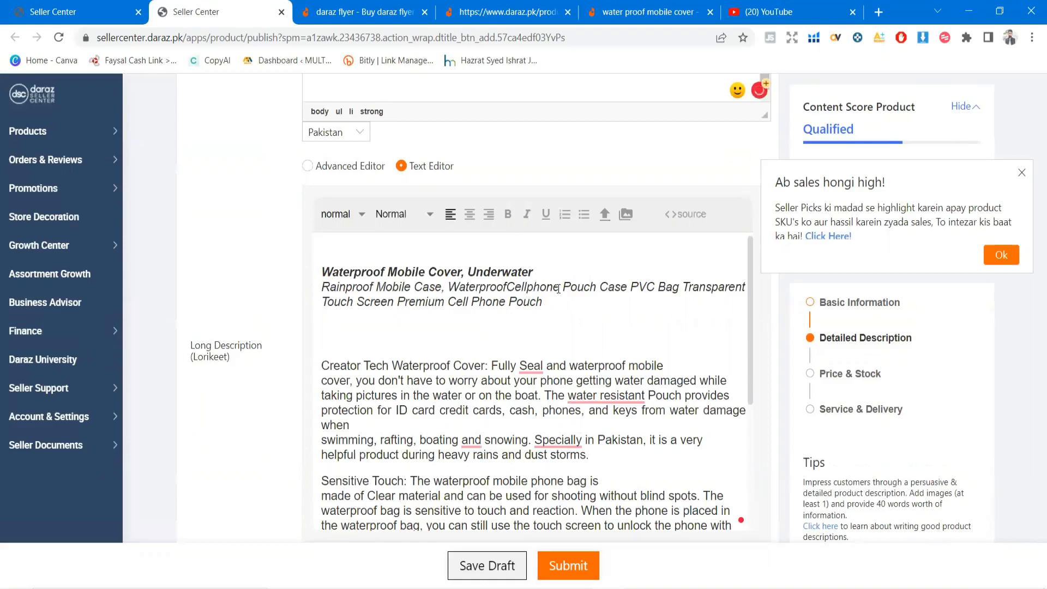
key(BackSpace)
key(BackSpace)
key(BackSpace)
key(BackSpace)
key(BackSpace)
key(BackSpace)
key(BackSpace)
key(BackSpace)
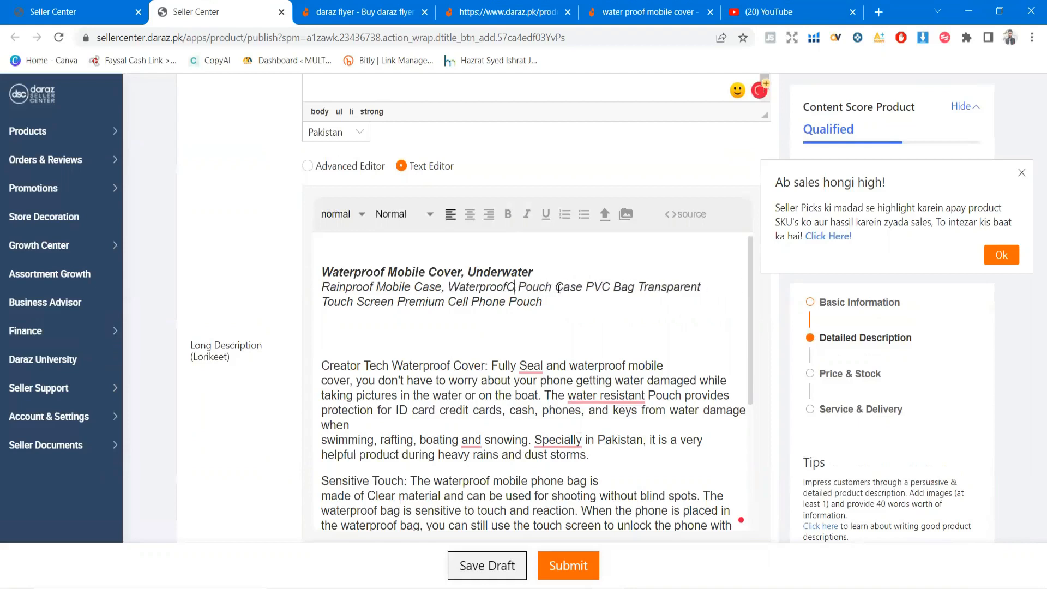
key(BackSpace)
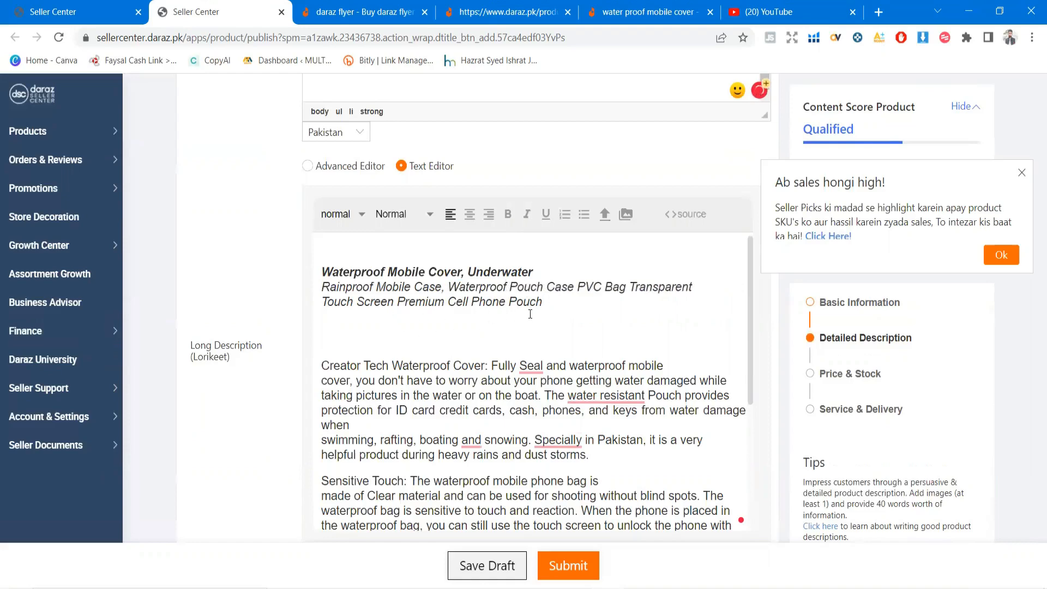
- Add space below the Long Description's heading lines, browse My Gallery for an image to insert, and open the full Media Center
key(Return)
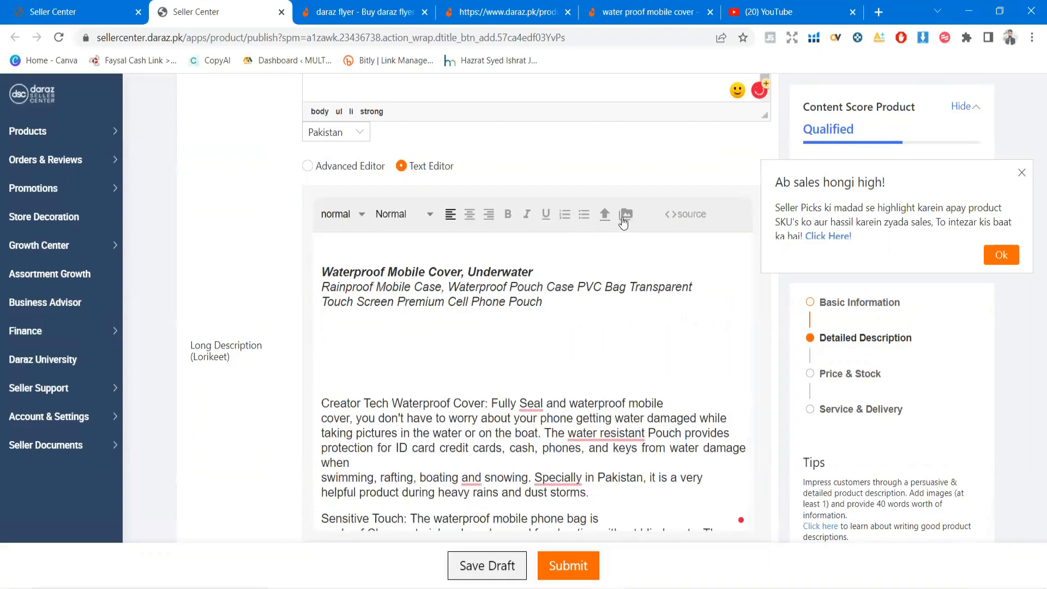
click(625, 216)
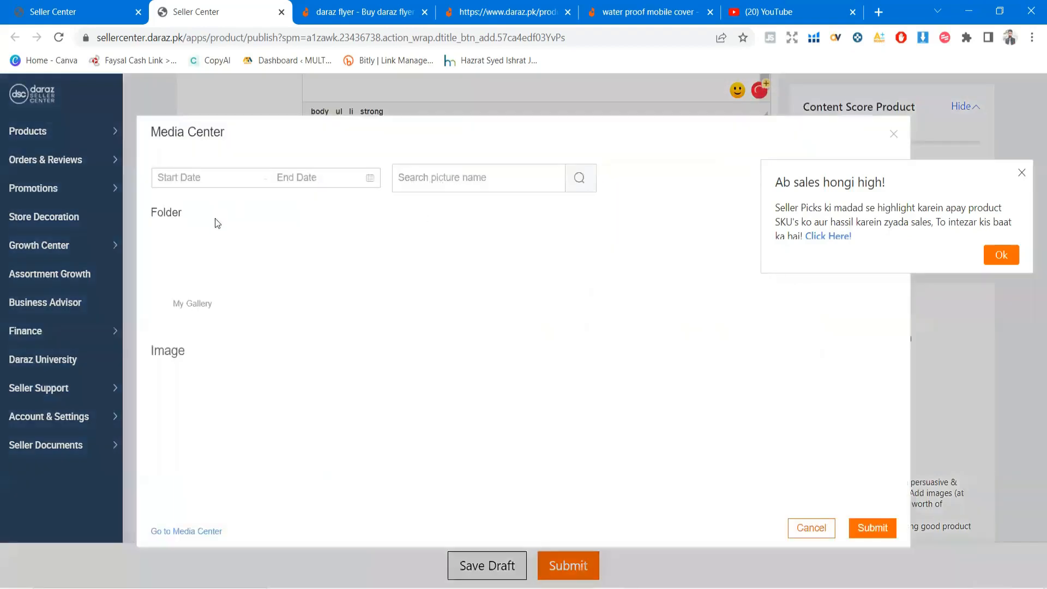
click(1021, 172)
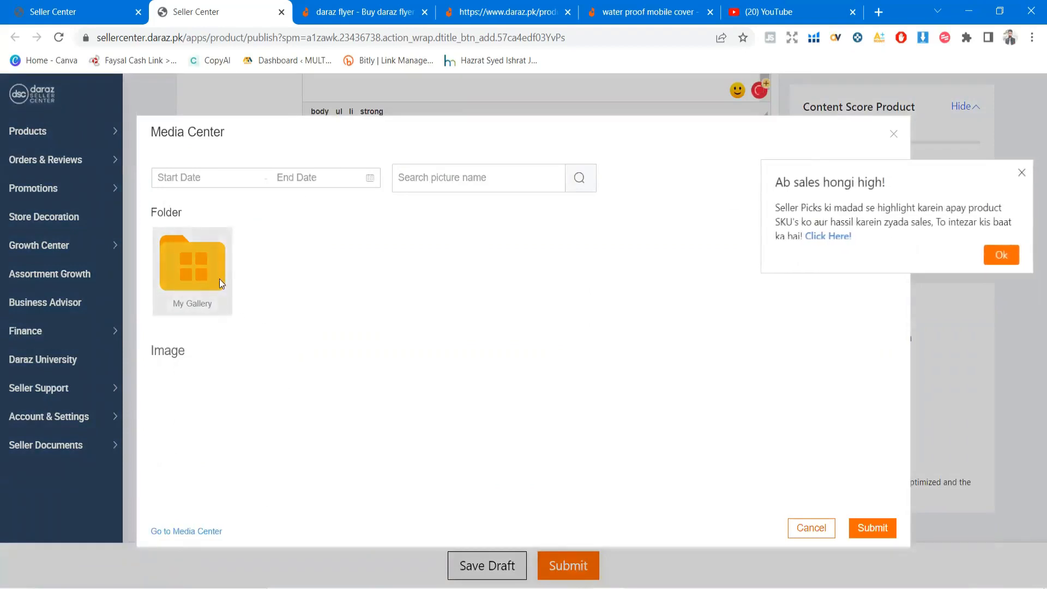
click(1021, 172)
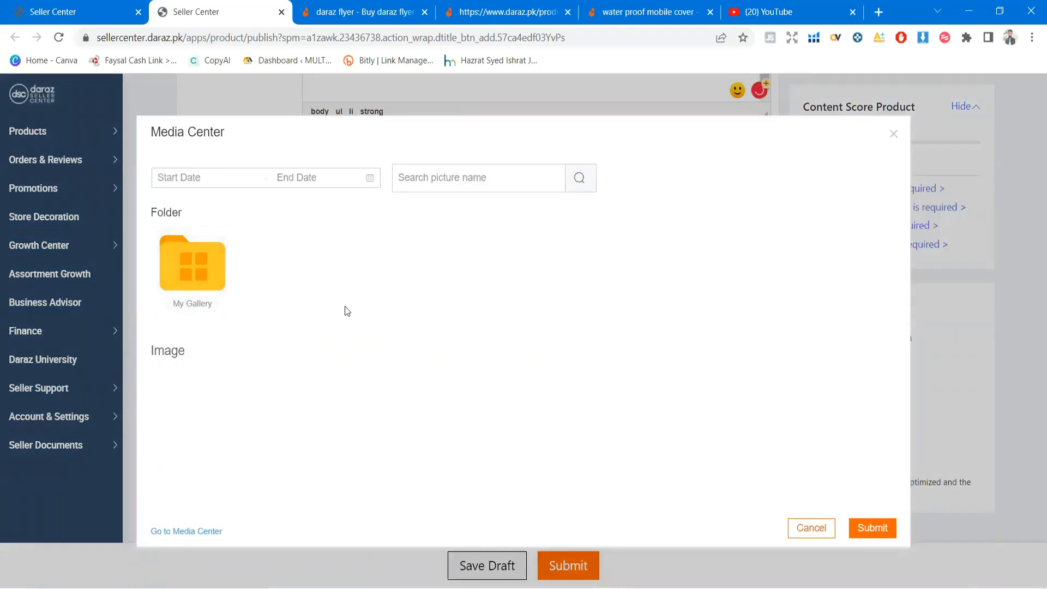
click(191, 278)
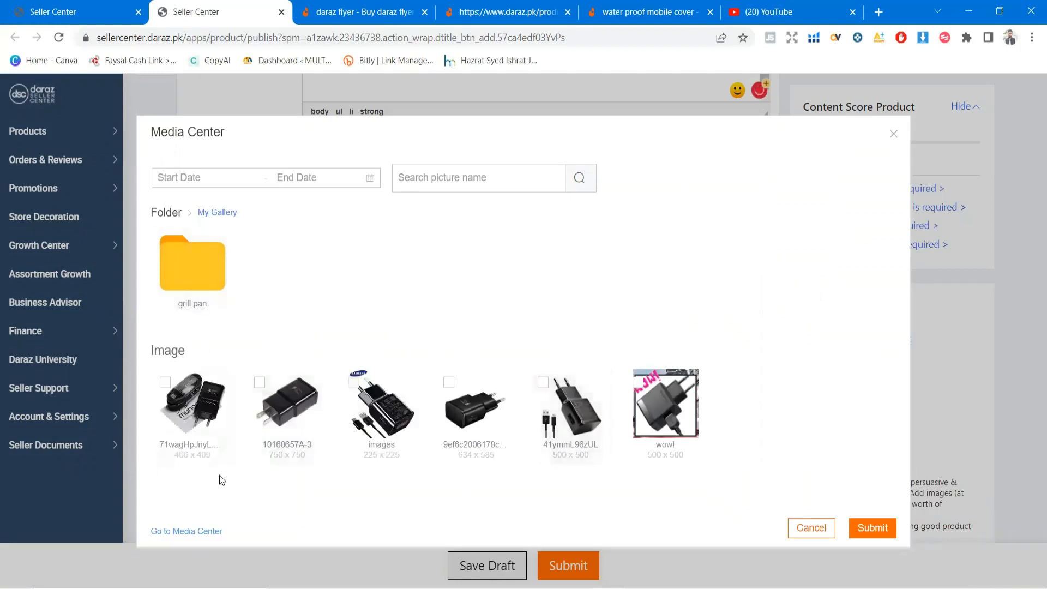
click(196, 534)
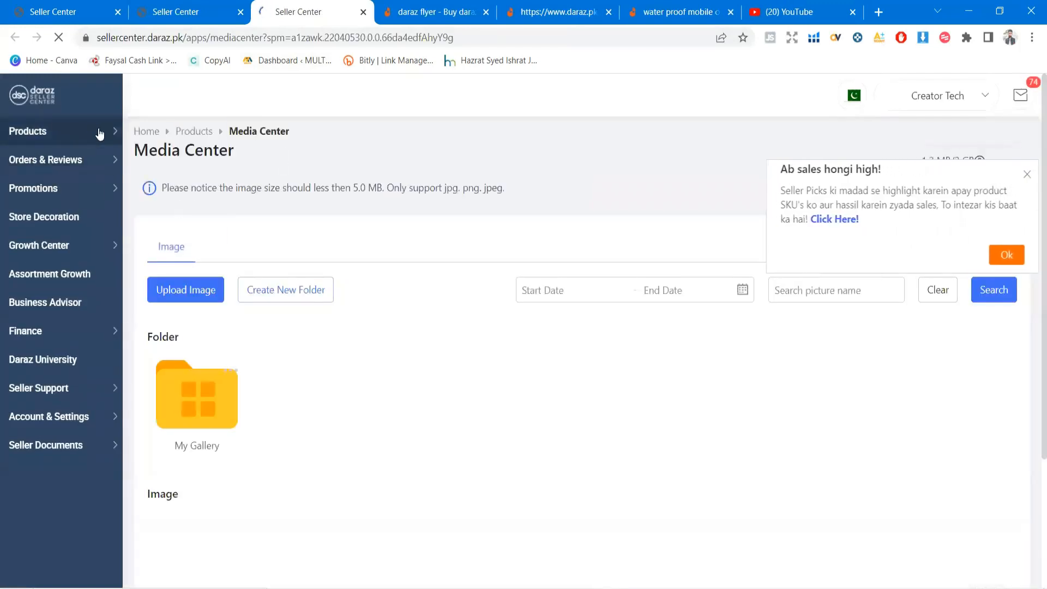
- Create a Media Center folder named "waterproof mobile cover" and open the image upload dialog inside it
mouse_move(82, 133)
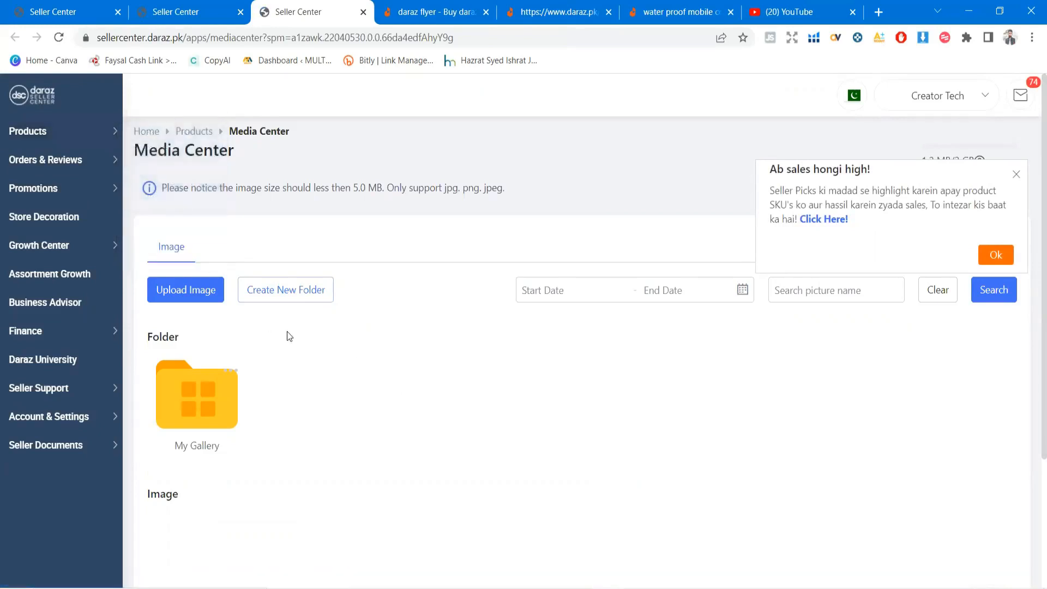
click(285, 297)
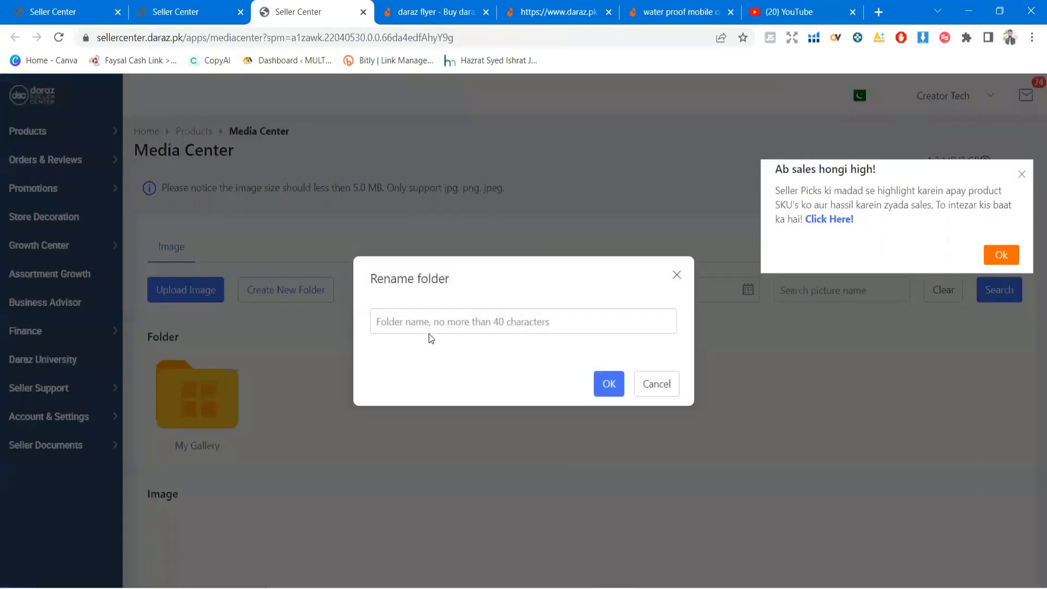
click(417, 317)
text(wate)
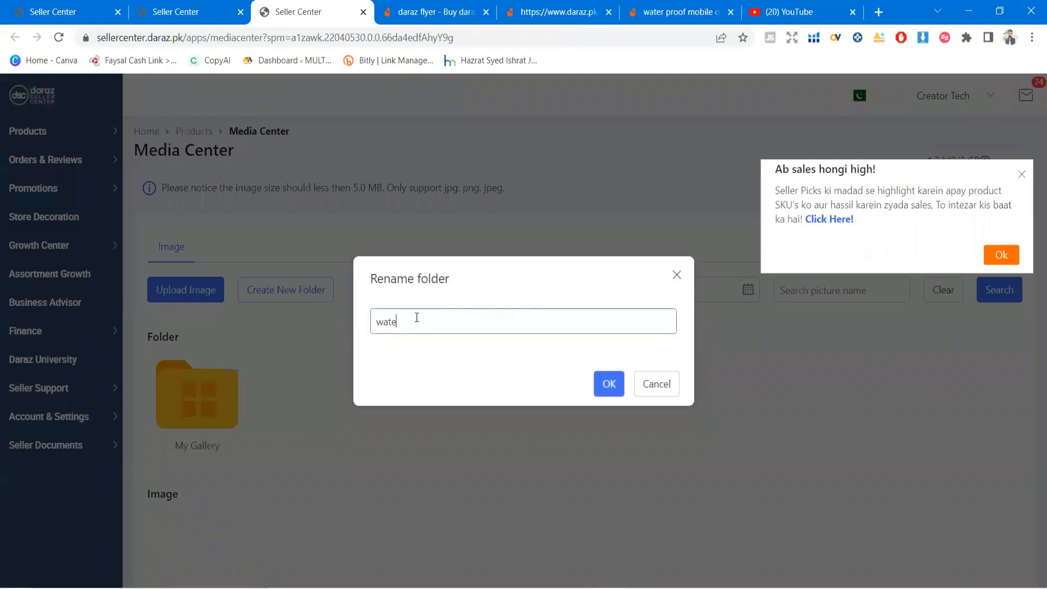
text(rproof mob)
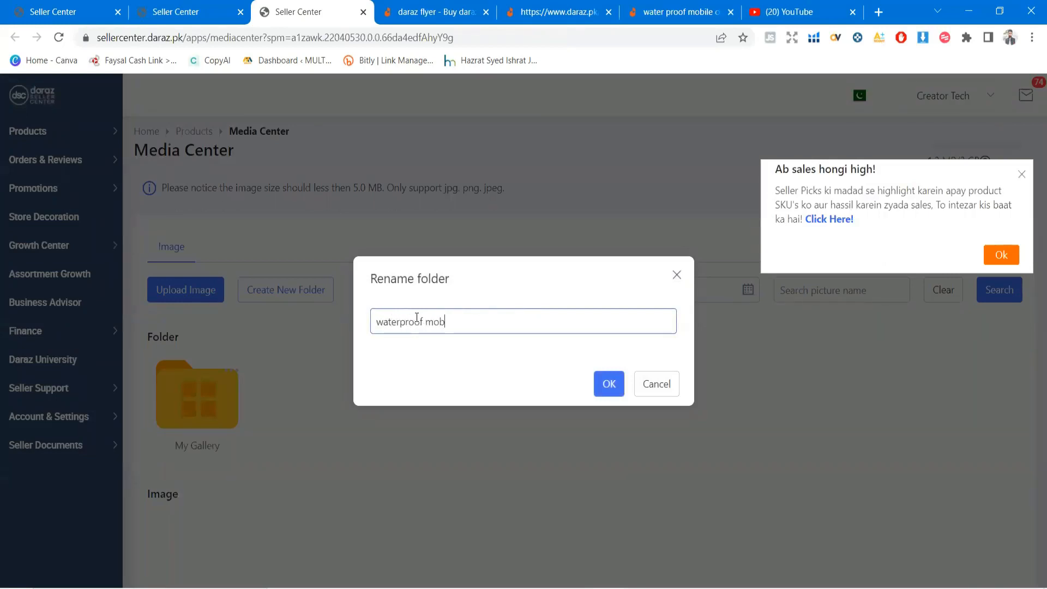
text(ile cover)
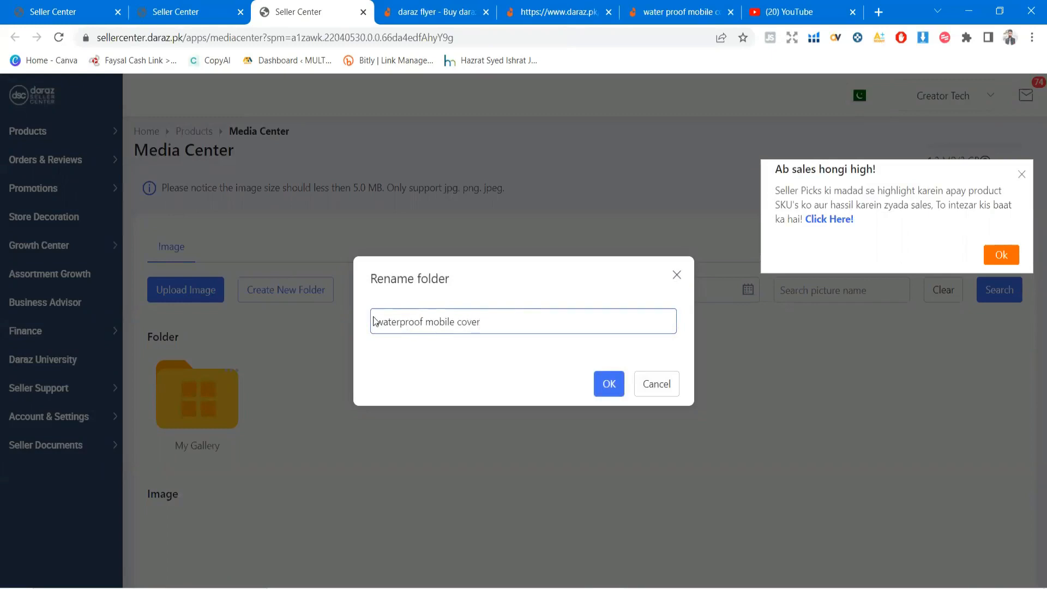
click(608, 384)
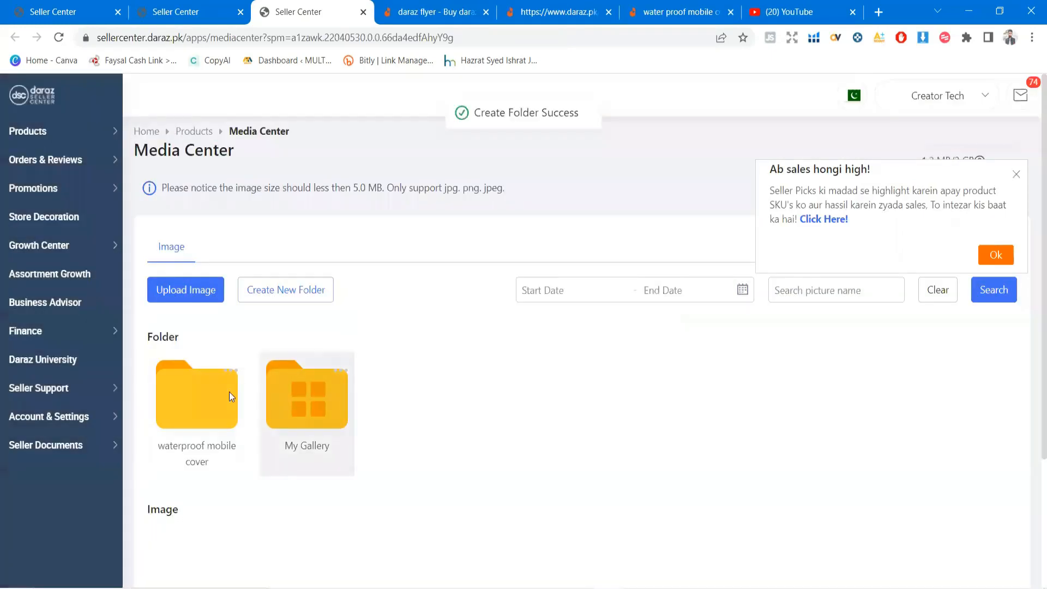
click(209, 392)
click(187, 286)
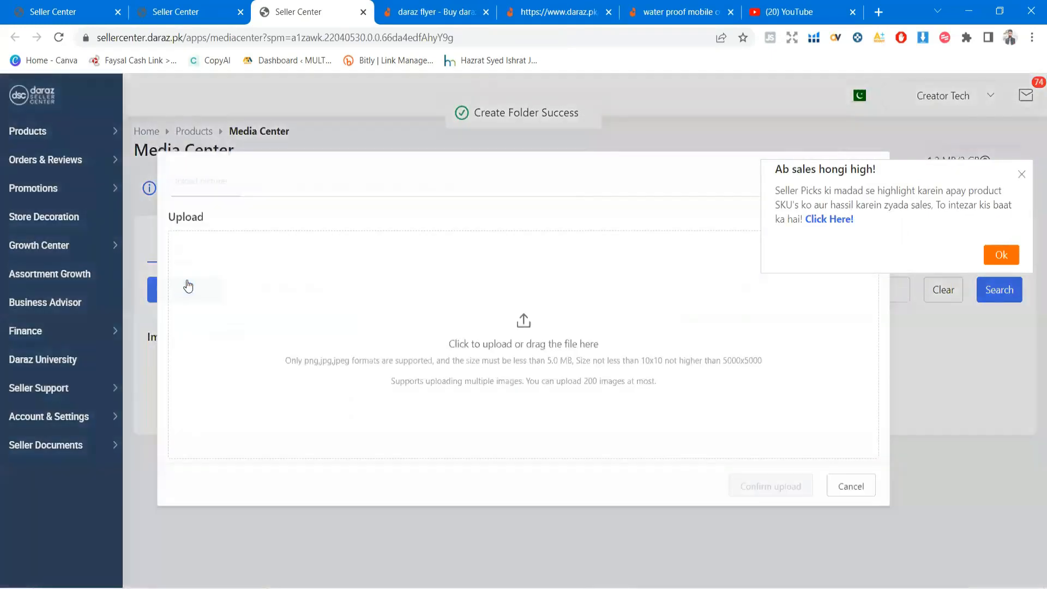
click(520, 322)
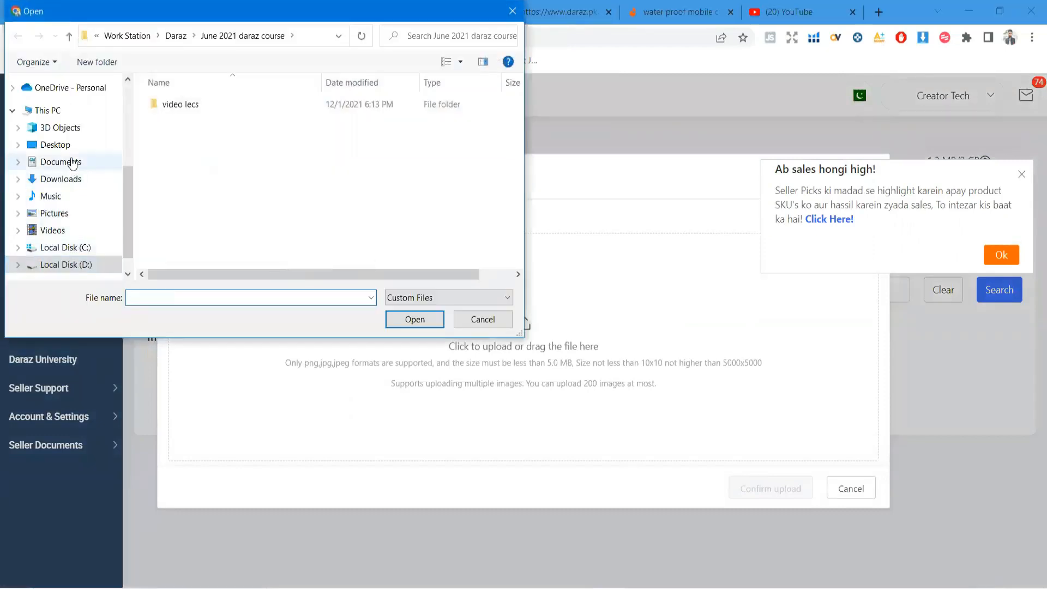
click(72, 178)
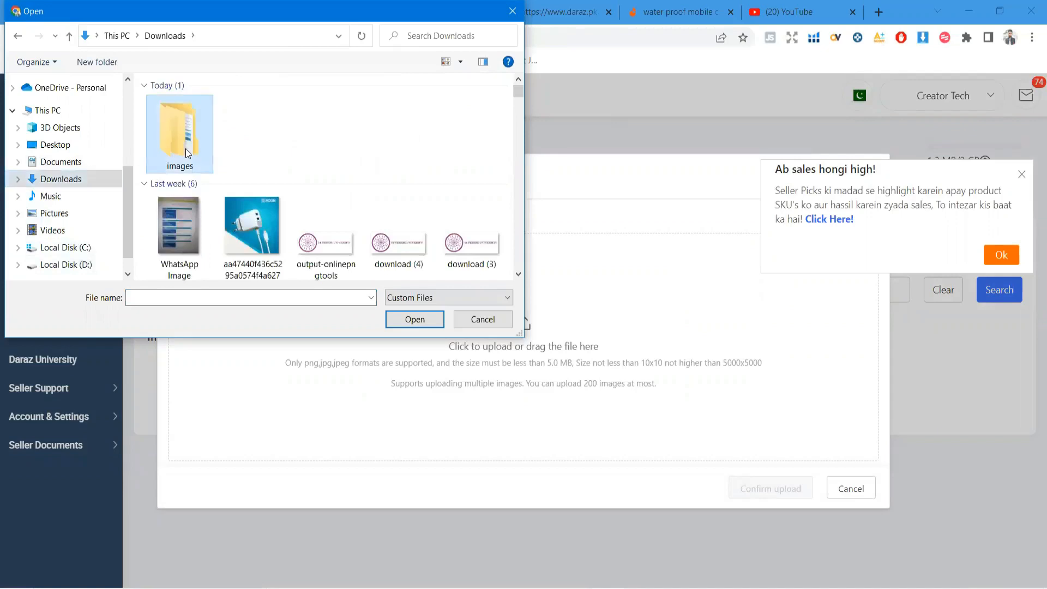
double_click(187, 154)
double_click(180, 105)
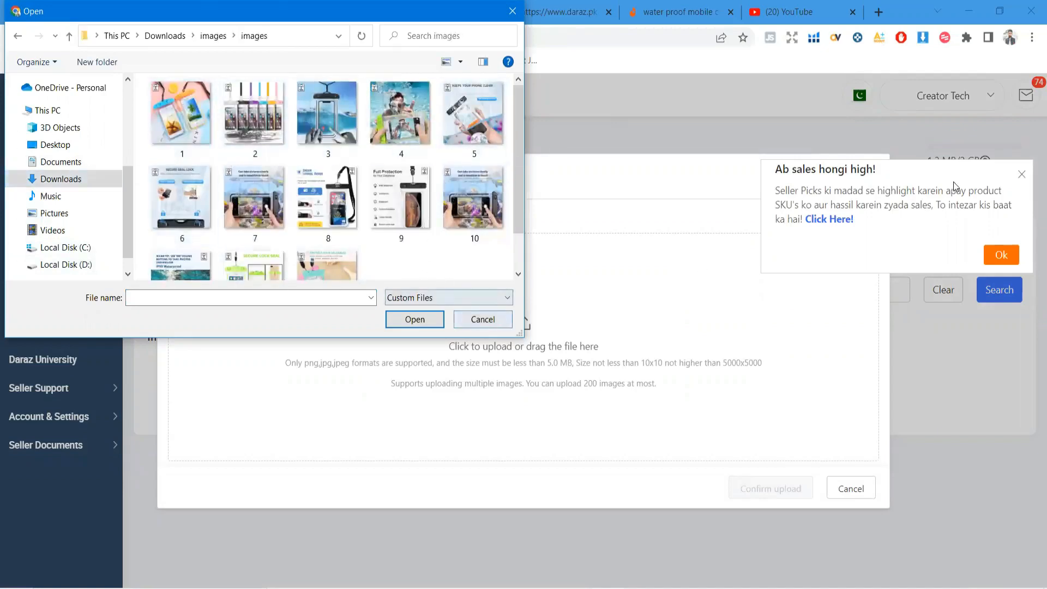
click(1020, 174)
click(473, 319)
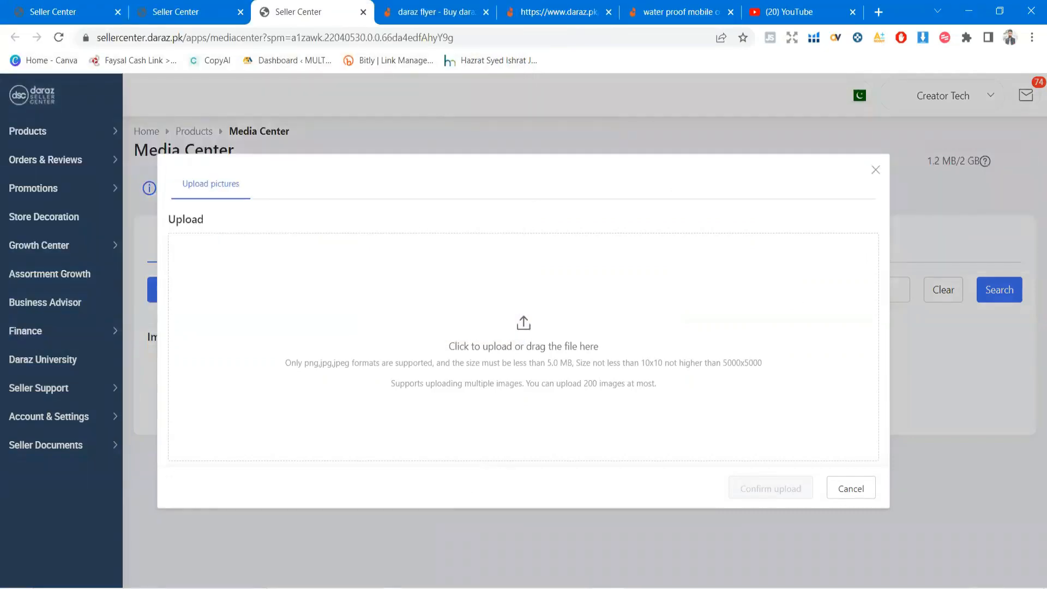
- Switch to File Explorer, open image 1 from the product images folder, and examine its brand logo and watermark up close
key(alt+Tab)
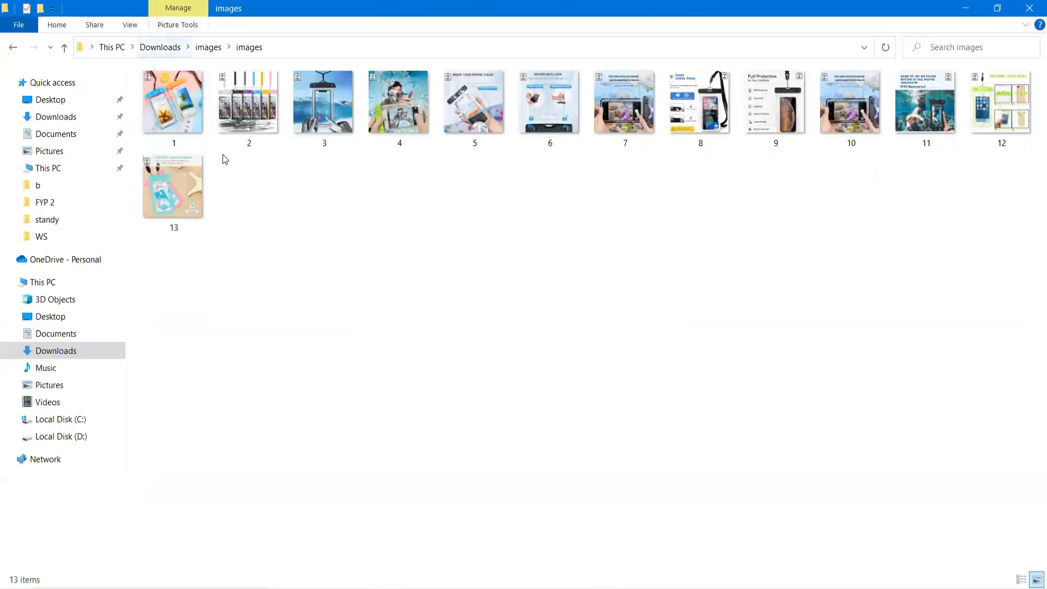
click(178, 122)
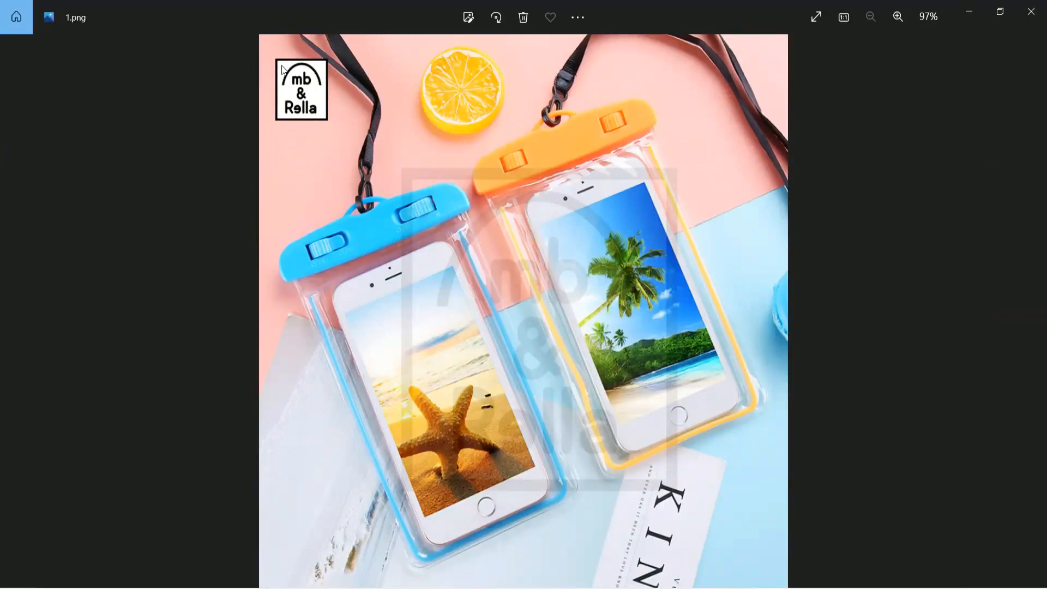
scroll(328, 126, up, 1)
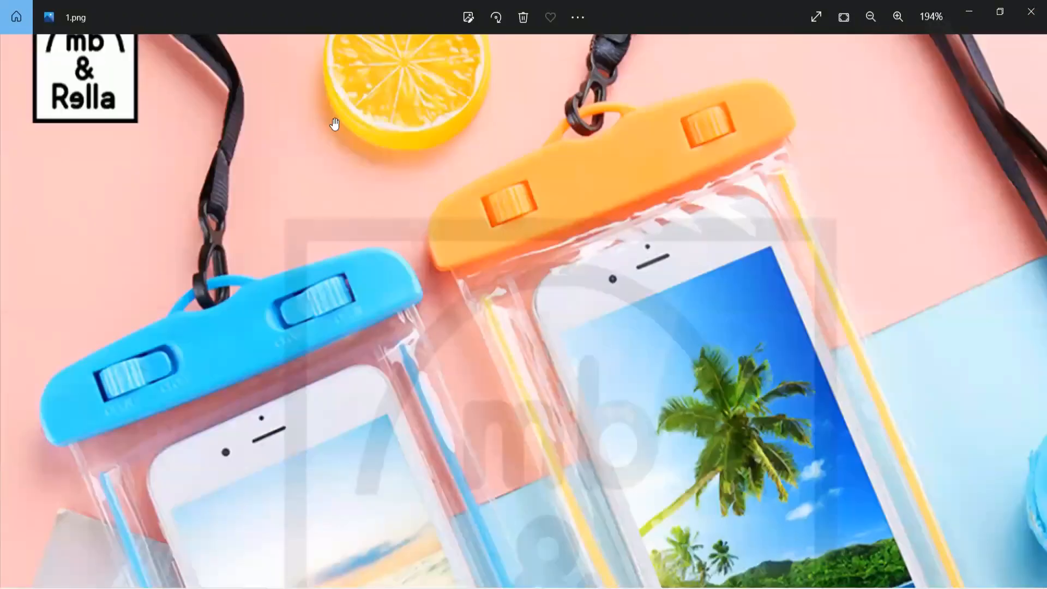
scroll(276, 122, down, 1)
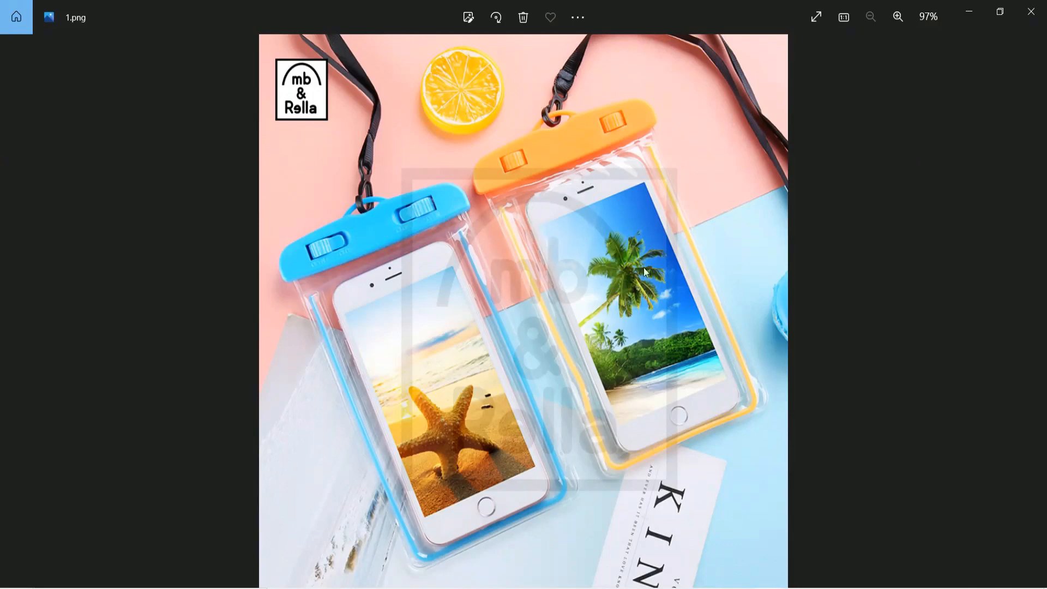
click(1029, 14)
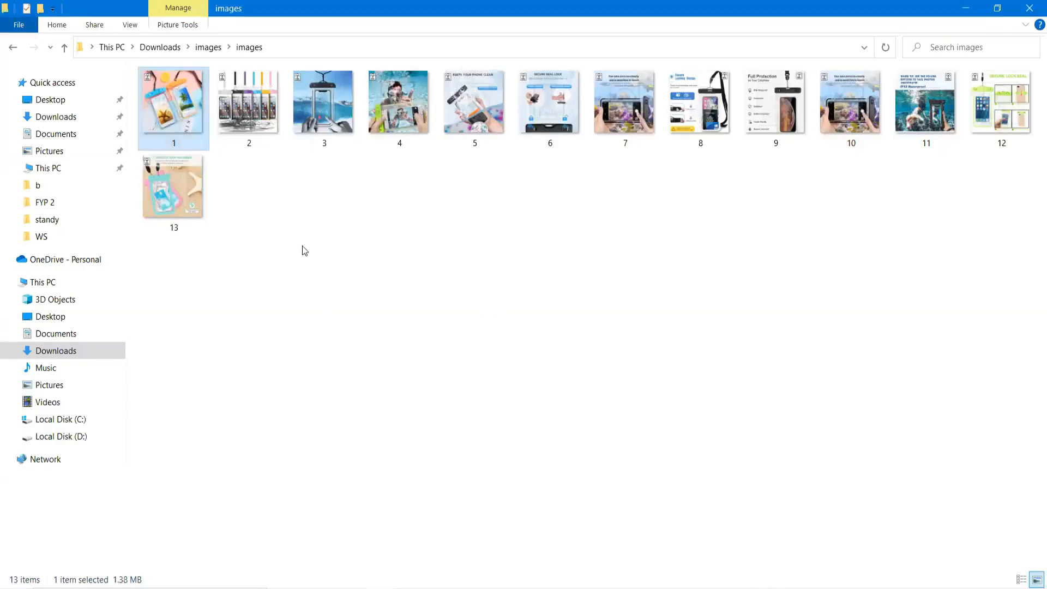
click(362, 250)
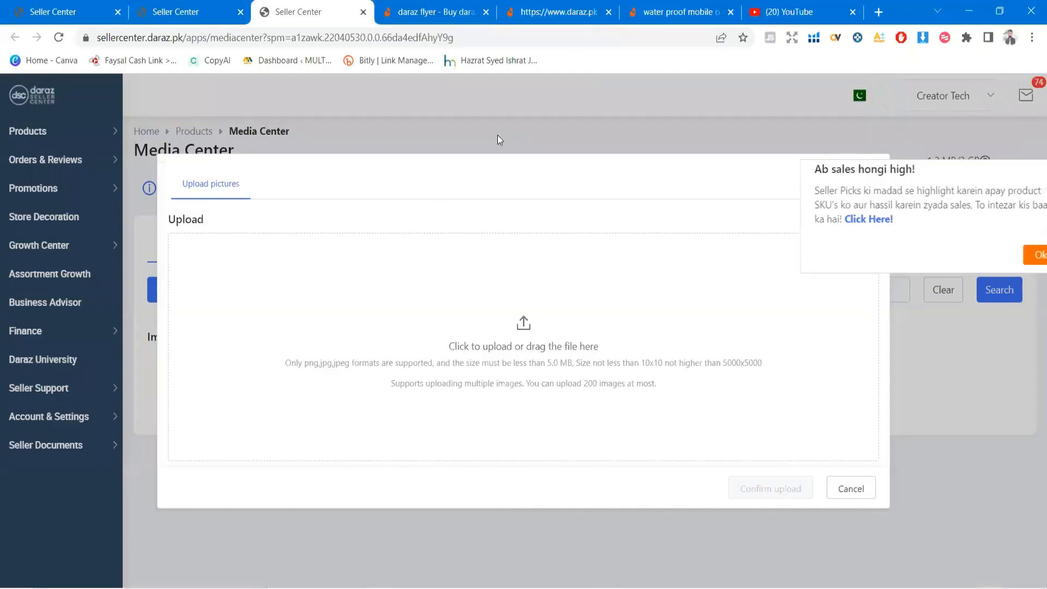
- Find the Alibaba official site through a Google search for "alibaba" in a new browser tab and open it
click(878, 12)
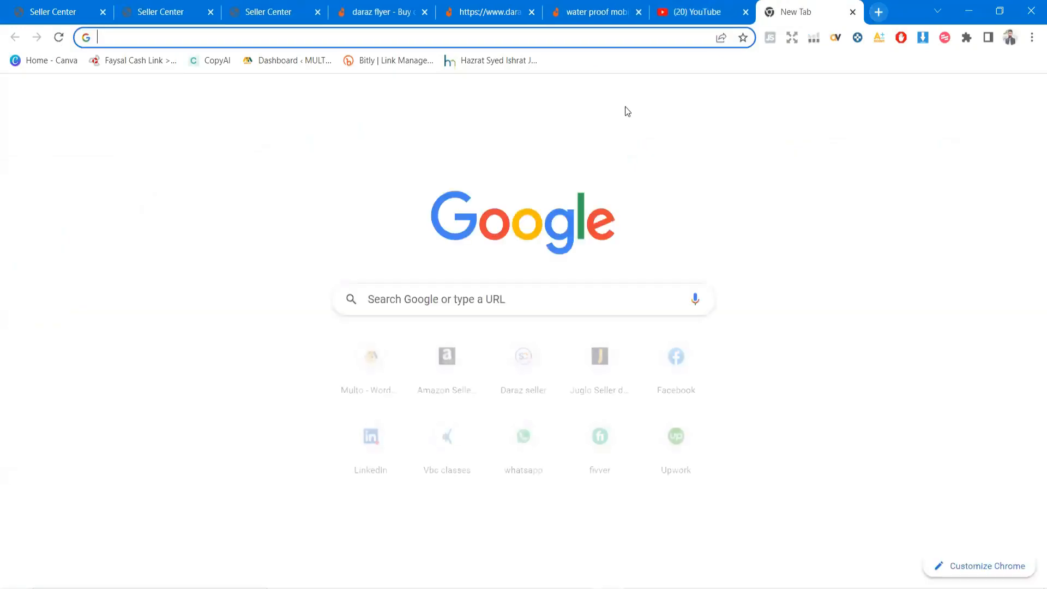
text(alibaba)
key(Return)
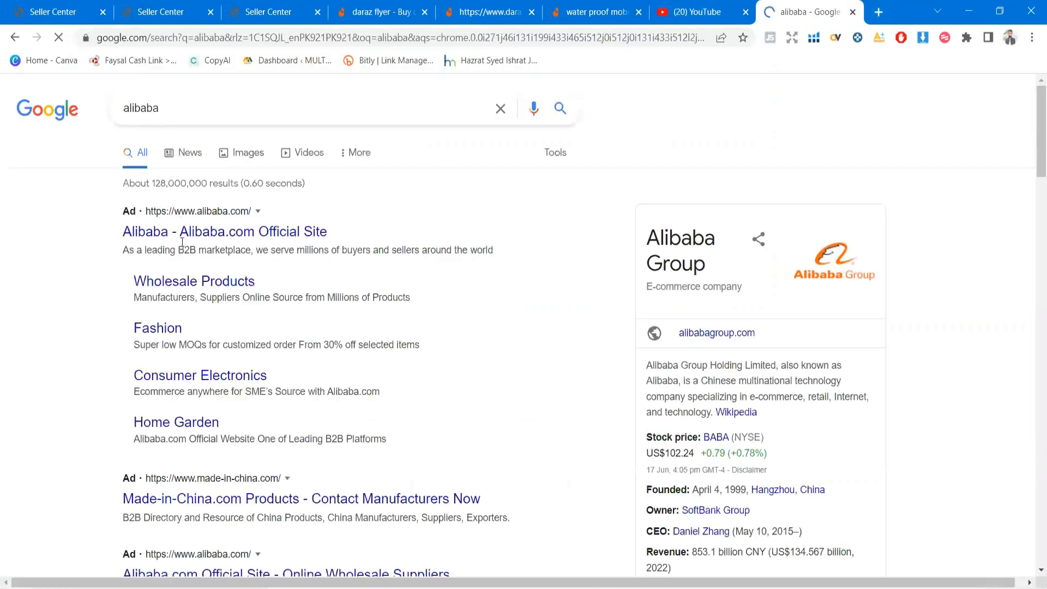
click(183, 234)
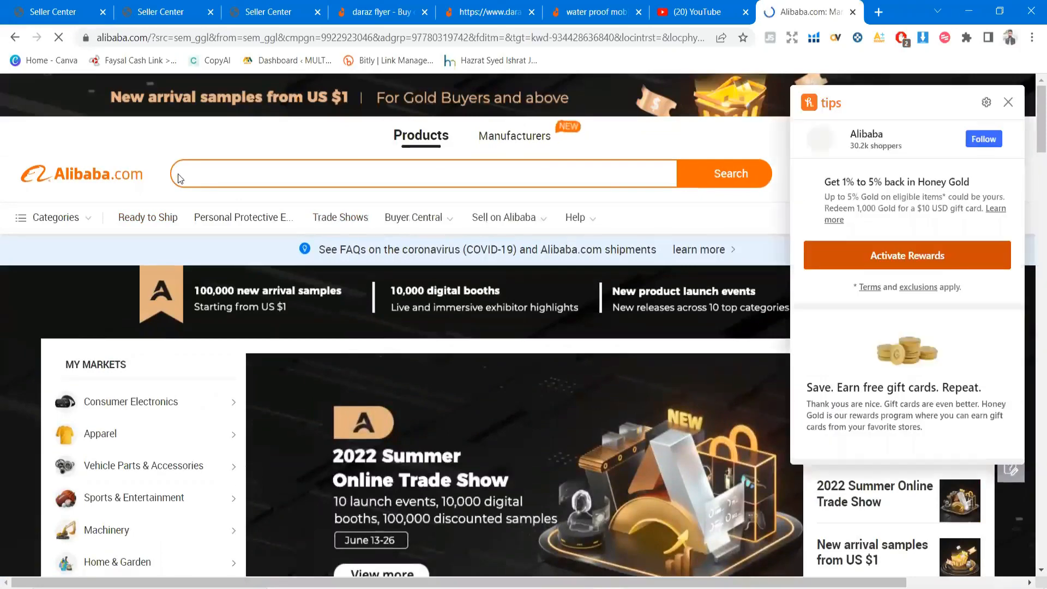
click(1007, 103)
- Search Alibaba for "waterproof mobile cover" and browse the product results for a similar phone pouch
click(388, 174)
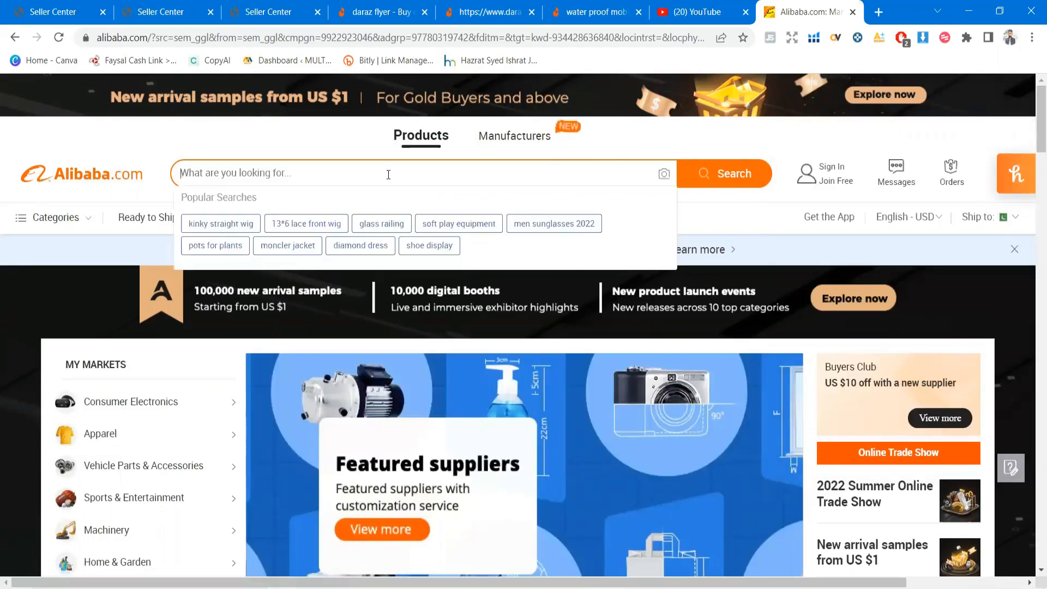
text(waterproof)
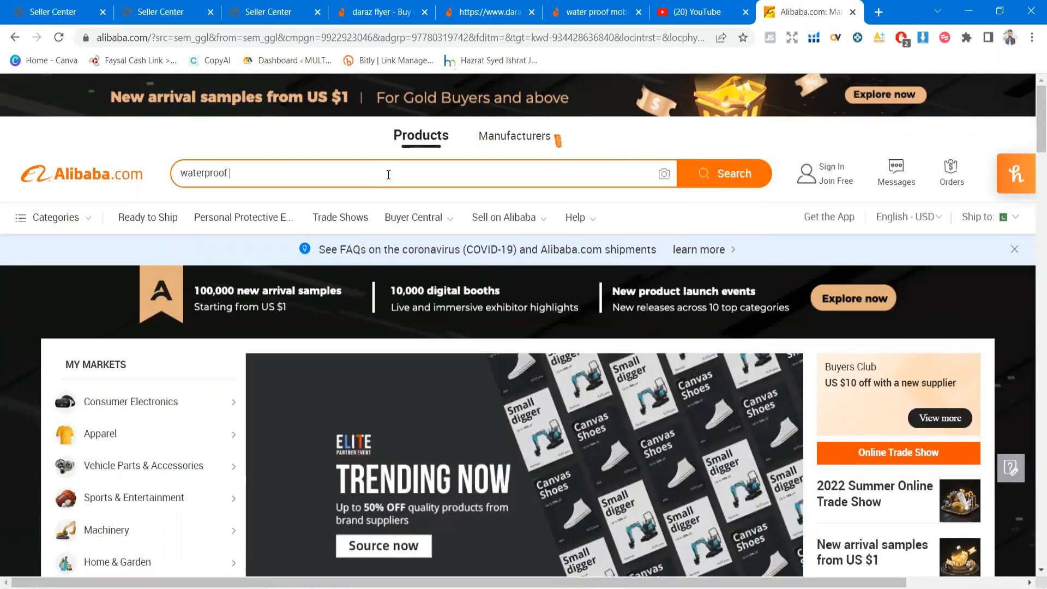
text( mobile cover)
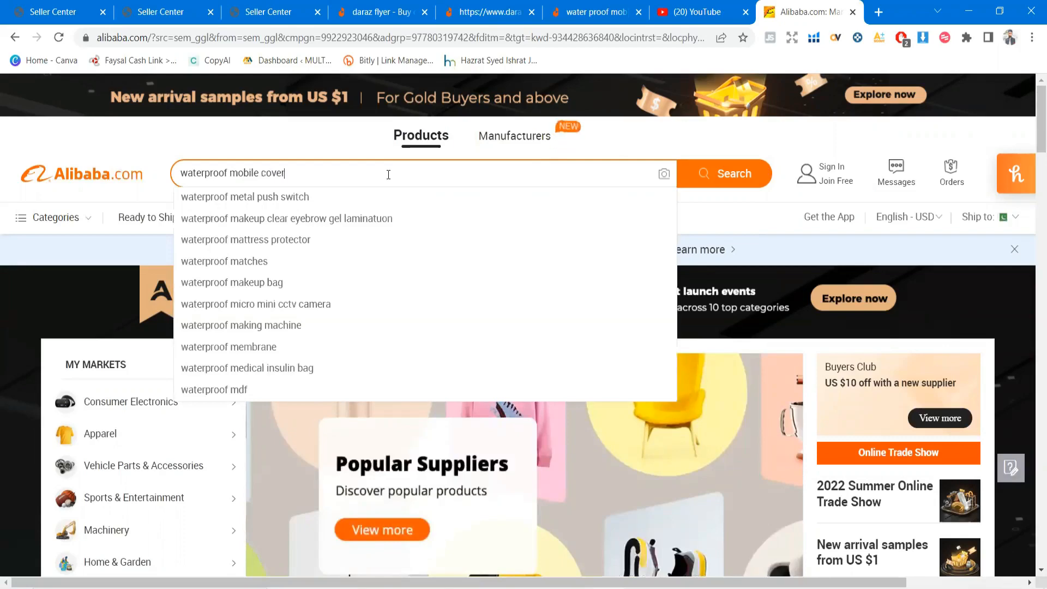
key(Return)
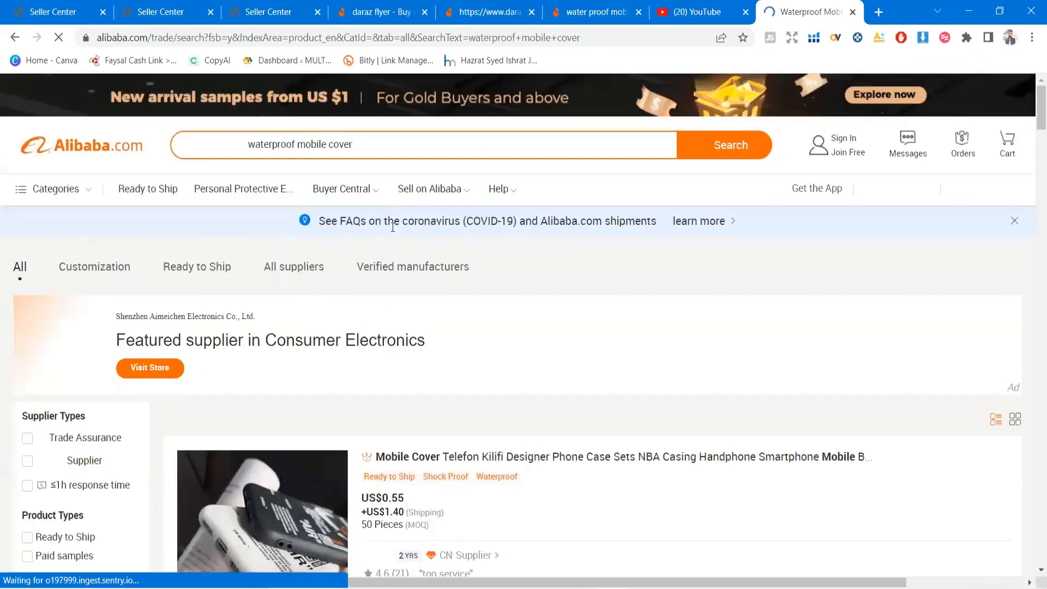
scroll(392, 226, down, 5)
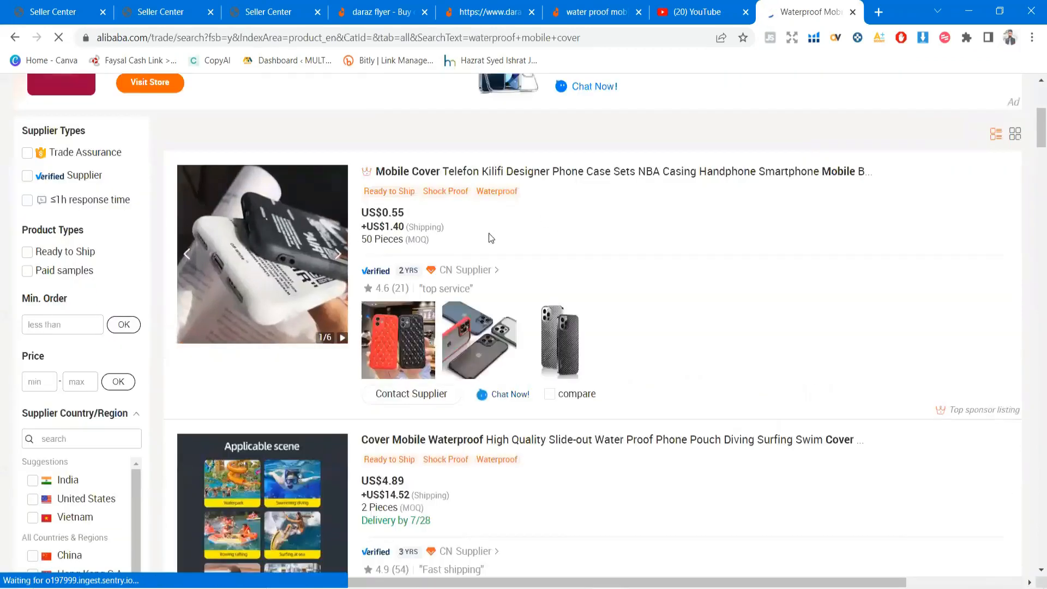
scroll(490, 237, down, 4)
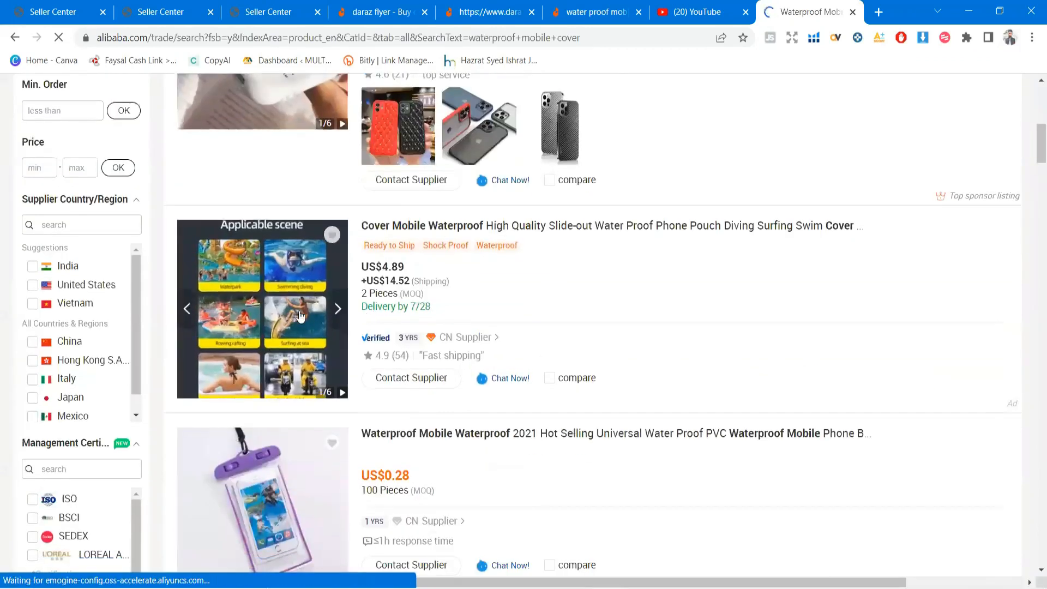
scroll(278, 255, down, 5)
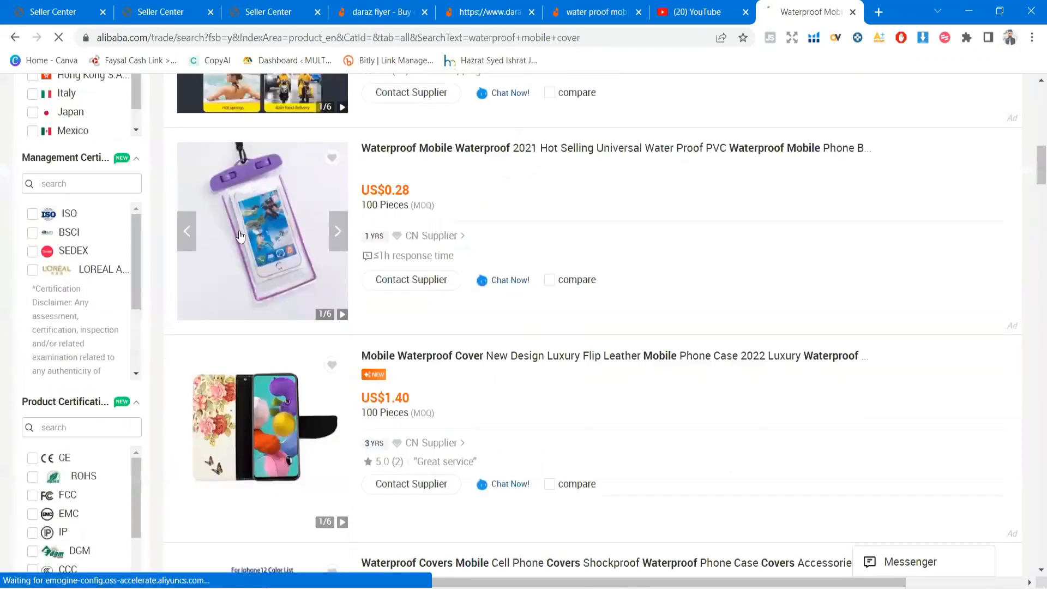
- Open the 2021 Hot Selling Universal PVC waterproof phone bag listing in a separate tab, examine its product images, and close it
right_click(278, 256)
click(303, 241)
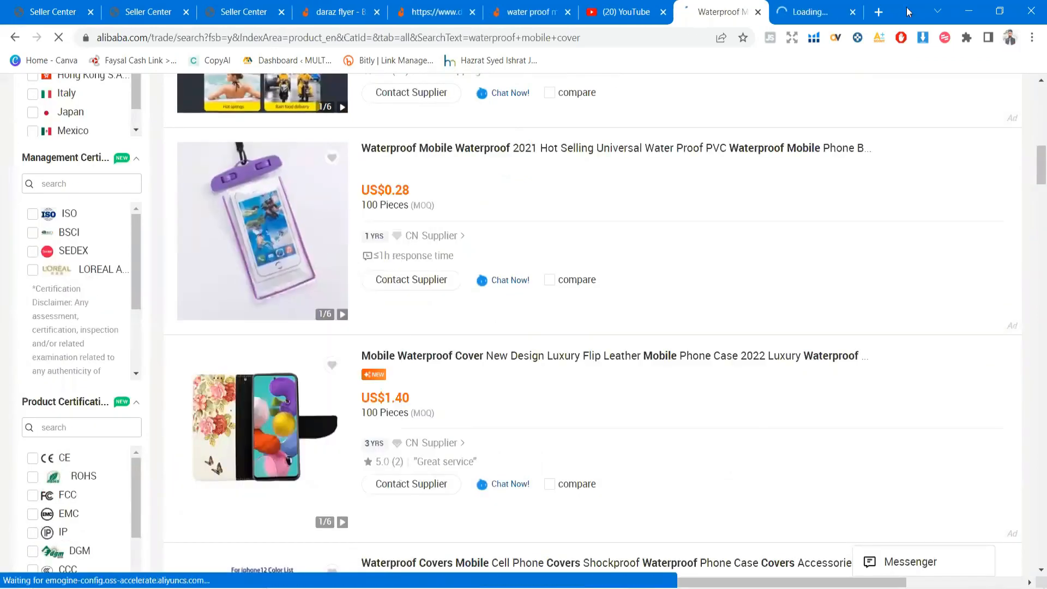
click(818, 12)
scroll(132, 350, down, 4)
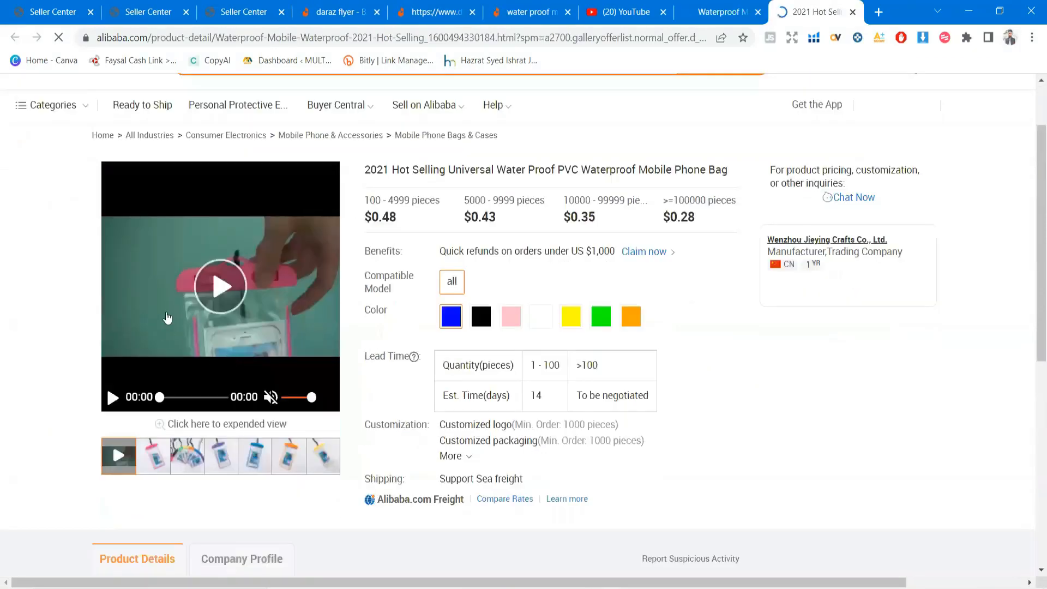
scroll(163, 363, up, 5)
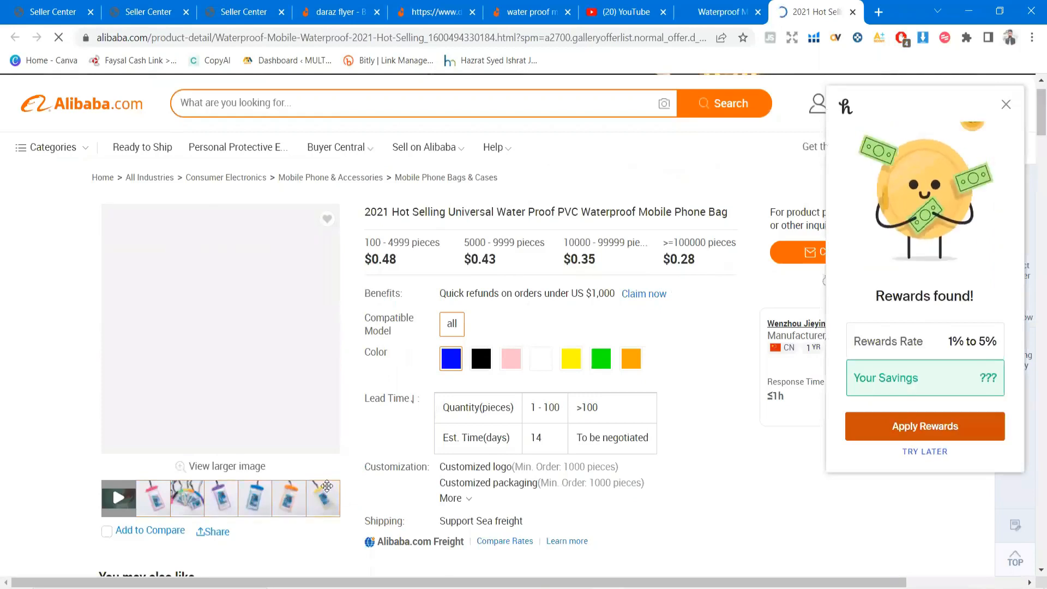
click(1006, 105)
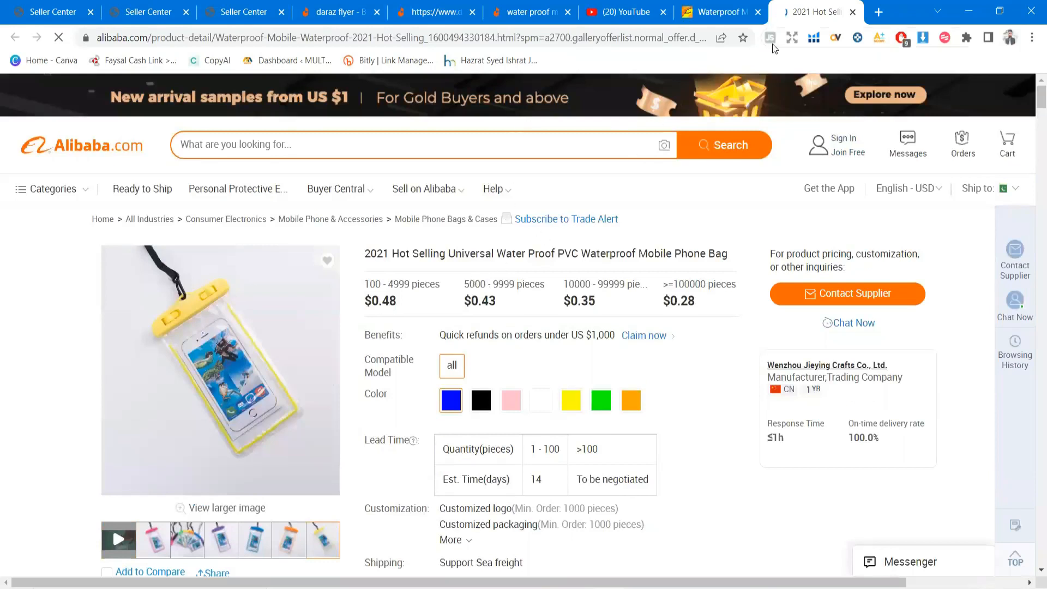
click(852, 12)
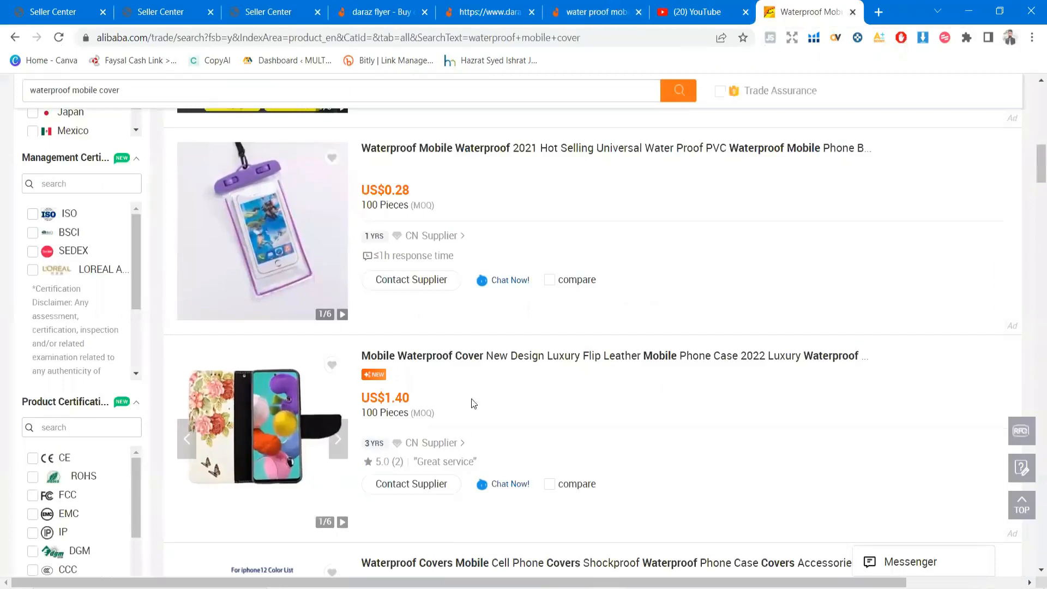
- Finish browsing the Alibaba results, glance at the Word product text, and close the Alibaba and YouTube tabs
scroll(440, 387, down, 5)
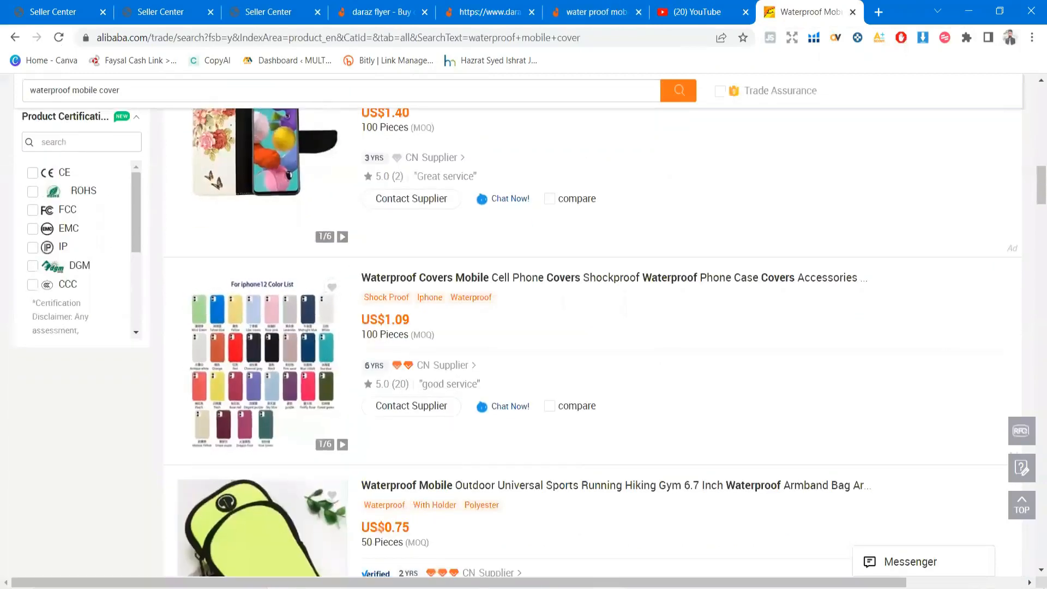
key(alt+Tab)
click(493, 416)
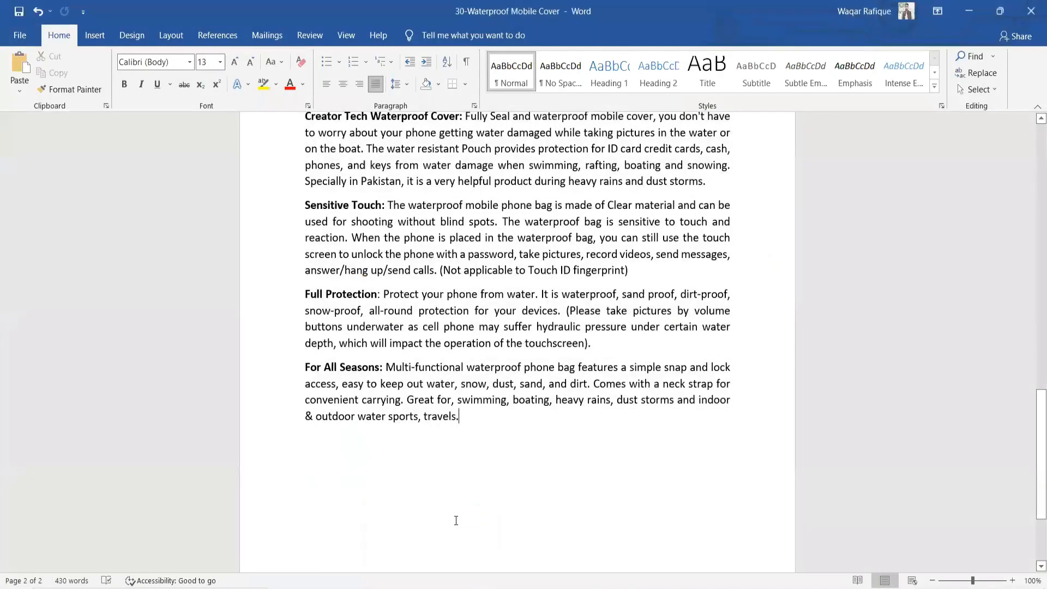
key(alt+Tab)
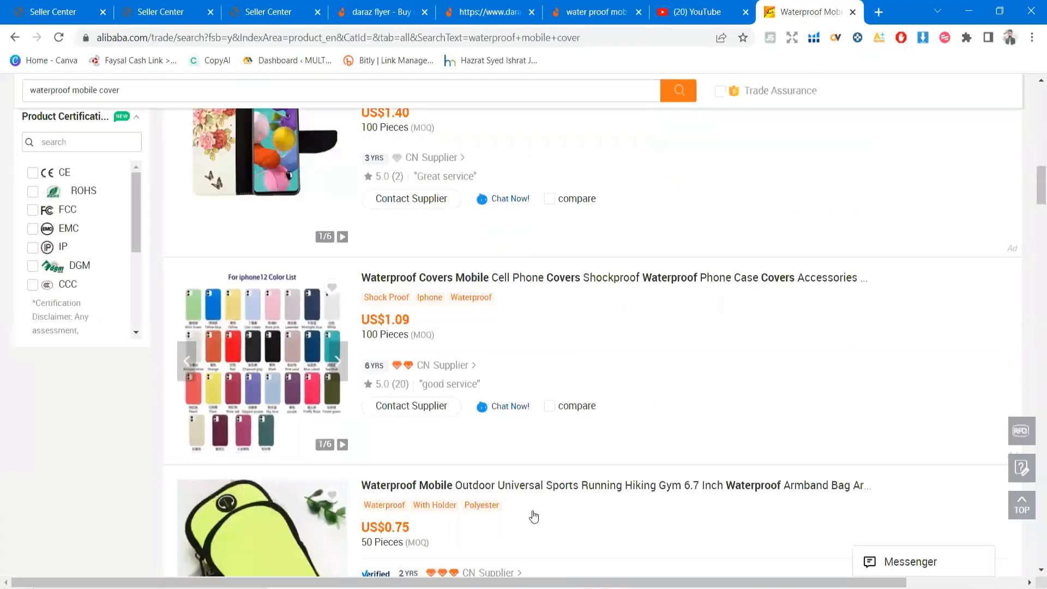
click(851, 12)
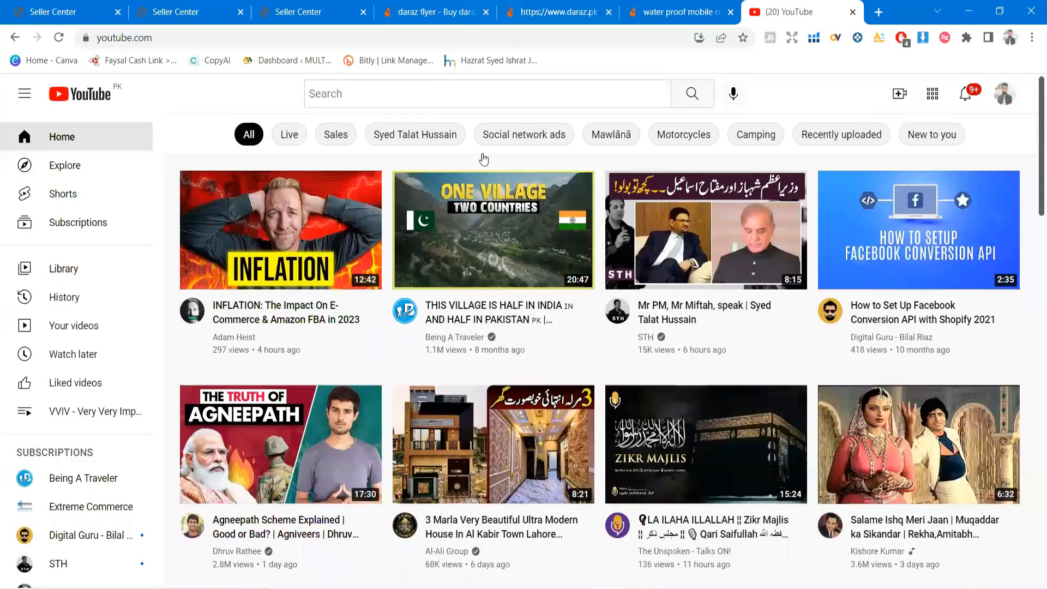
click(853, 12)
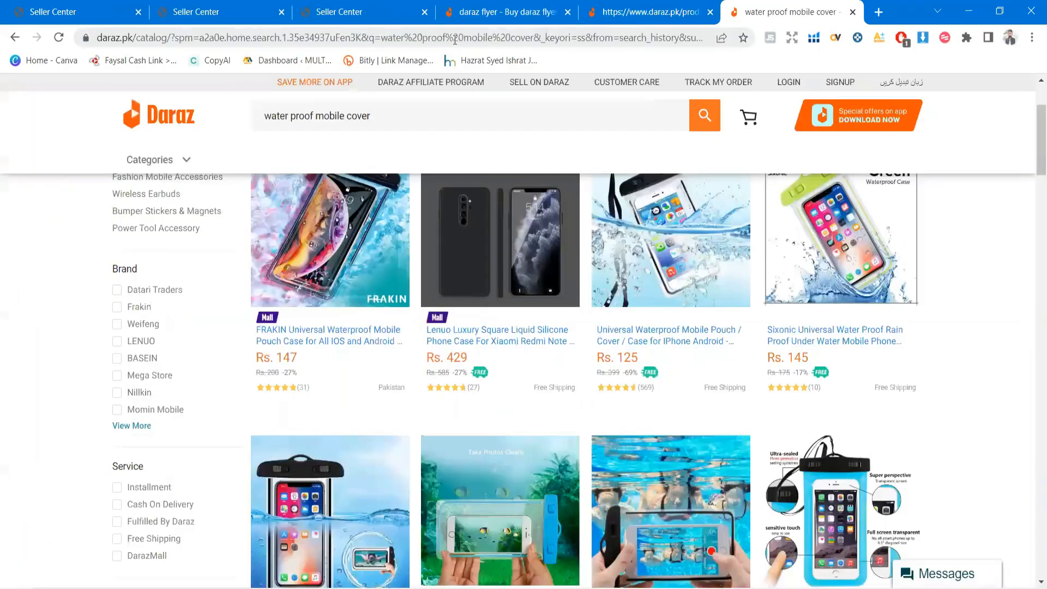
- Switch to the images folder in File Explorer and rename image 1 as "Mobile Waterproof Cover"
click(352, 5)
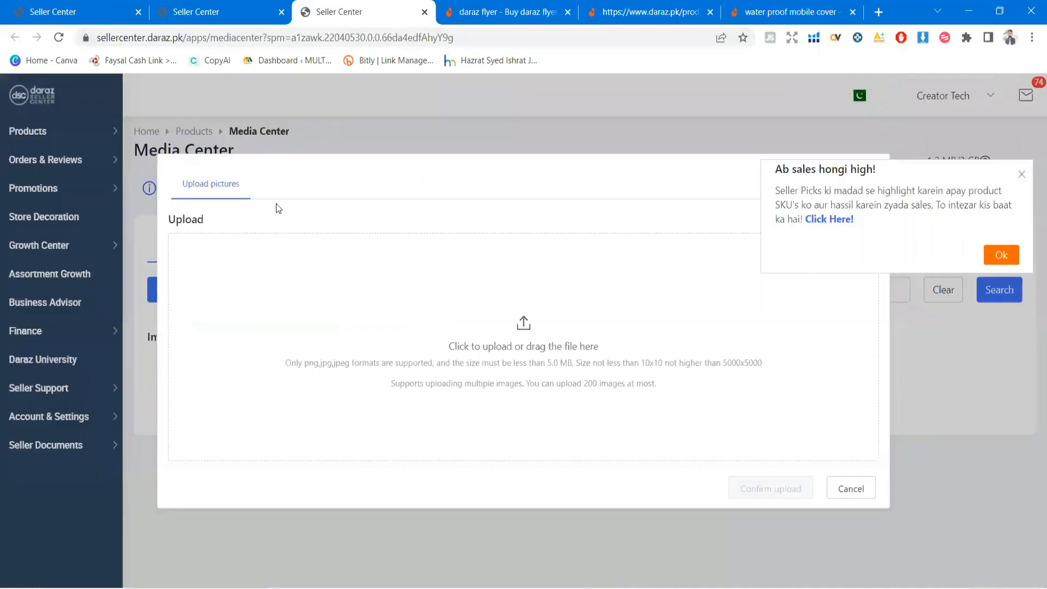
key(alt+Tab)
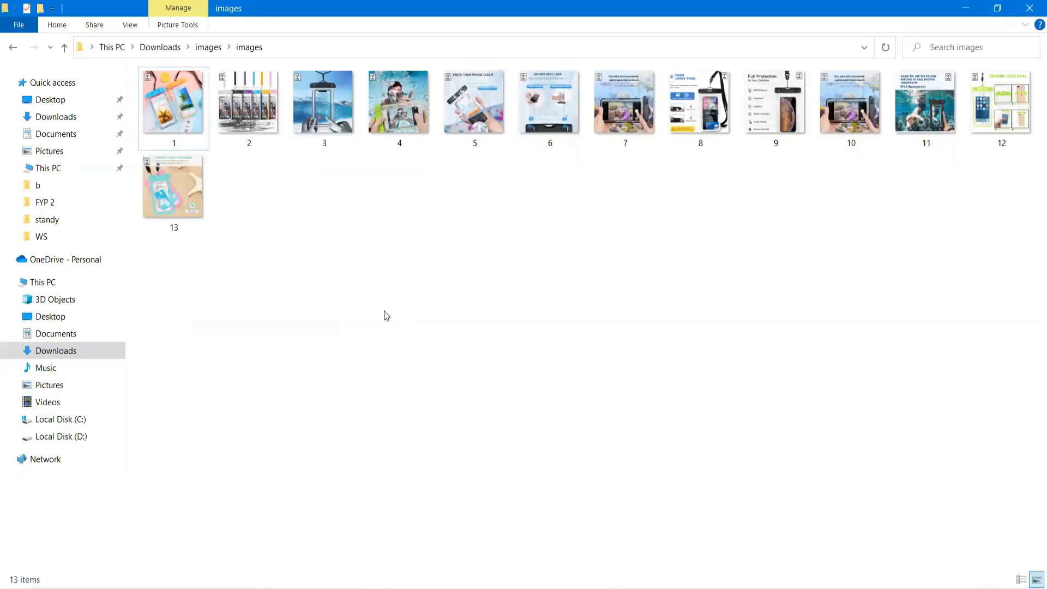
click(165, 117)
right_click(166, 99)
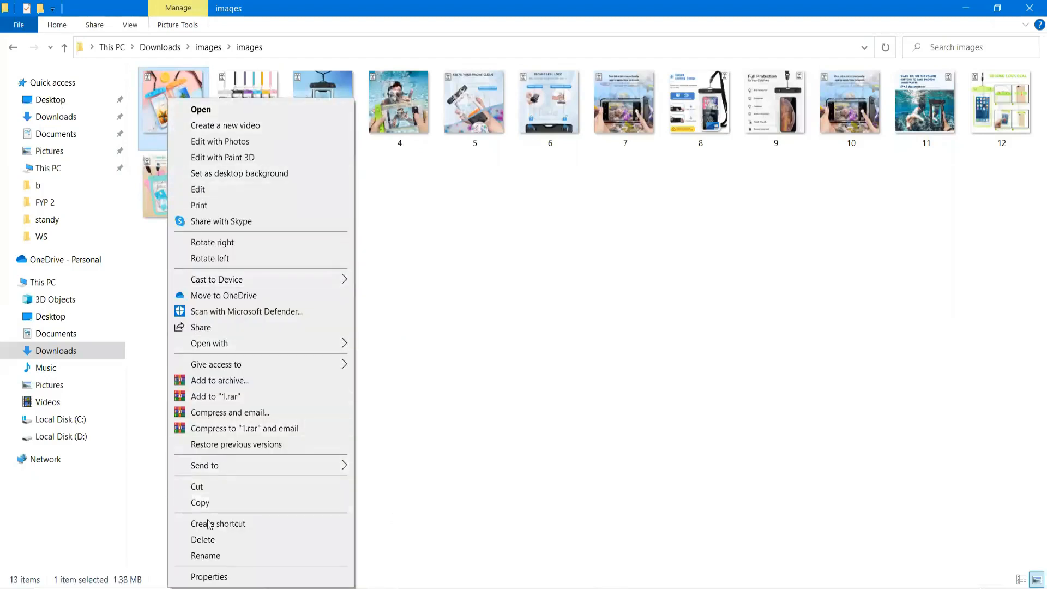
click(211, 556)
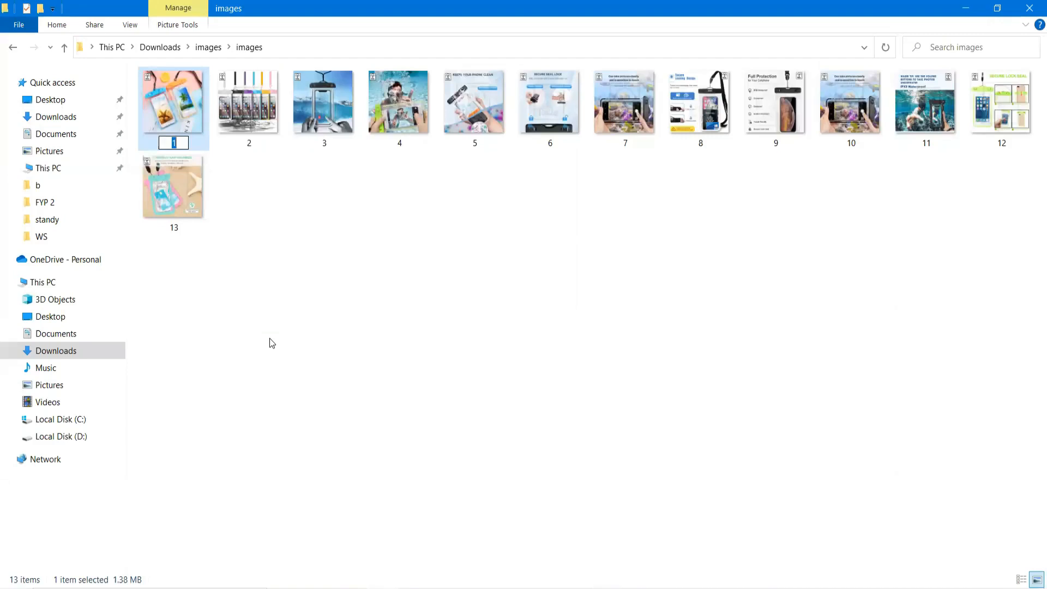
text(Mobile Water)
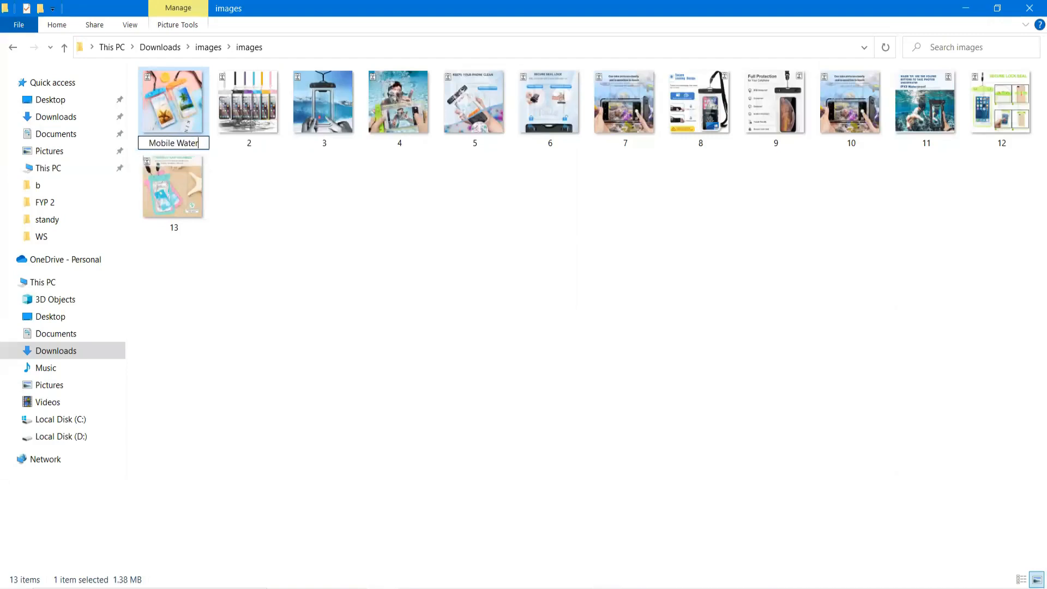
text(proof )
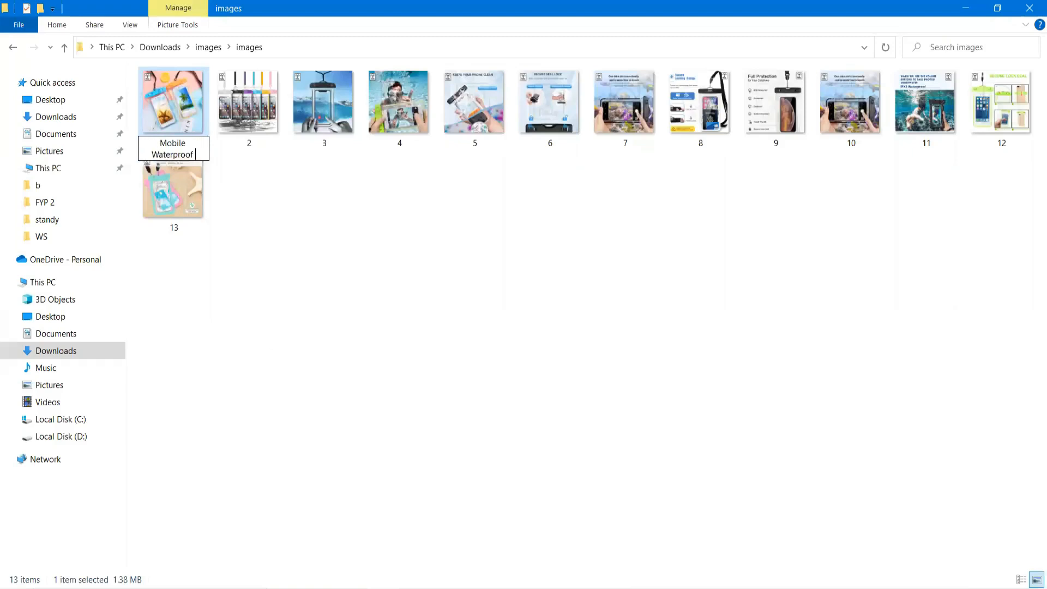
text(Cover)
key(Return)
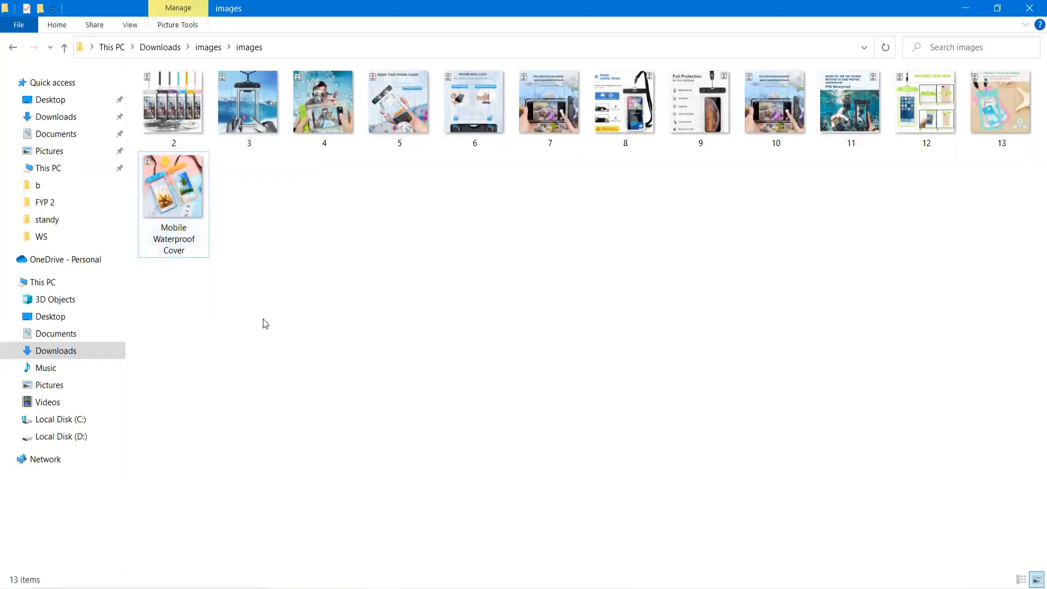
- Switch to the Daraz search results in Chrome and copy the search phrase "water proof mobile cover"
key(alt+Tab)
click(498, 12)
click(760, 12)
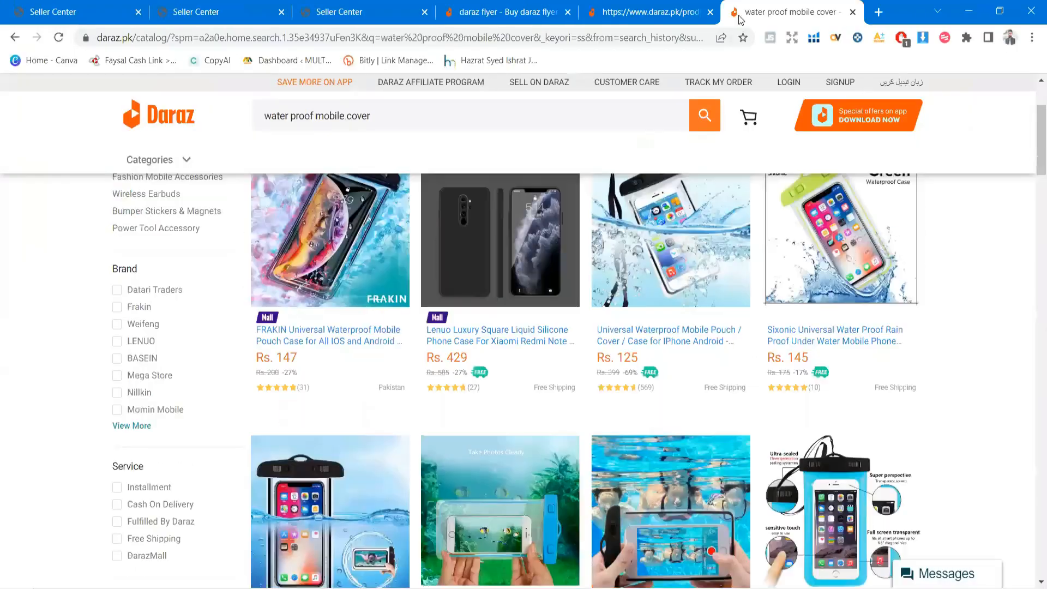
click(385, 118)
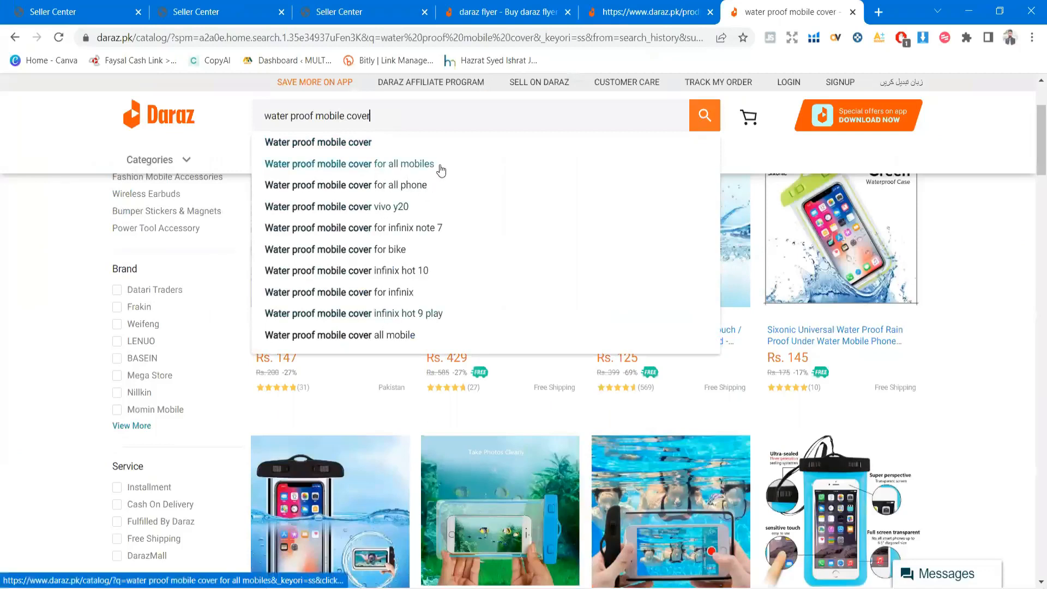
right_click(329, 164)
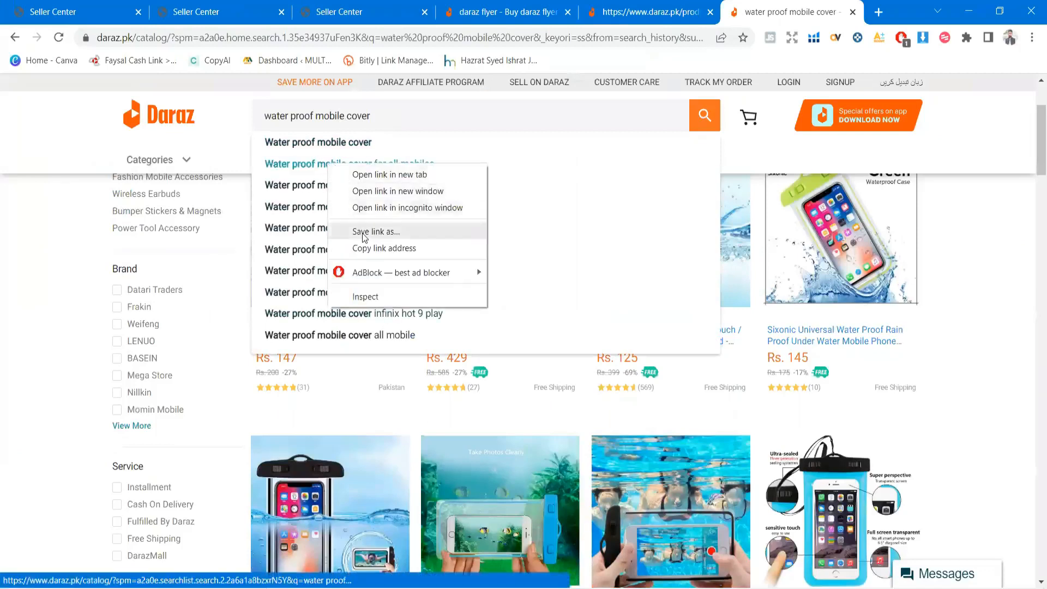
click(394, 115)
drag(392, 114, 279, 109)
key(ctrl+c)
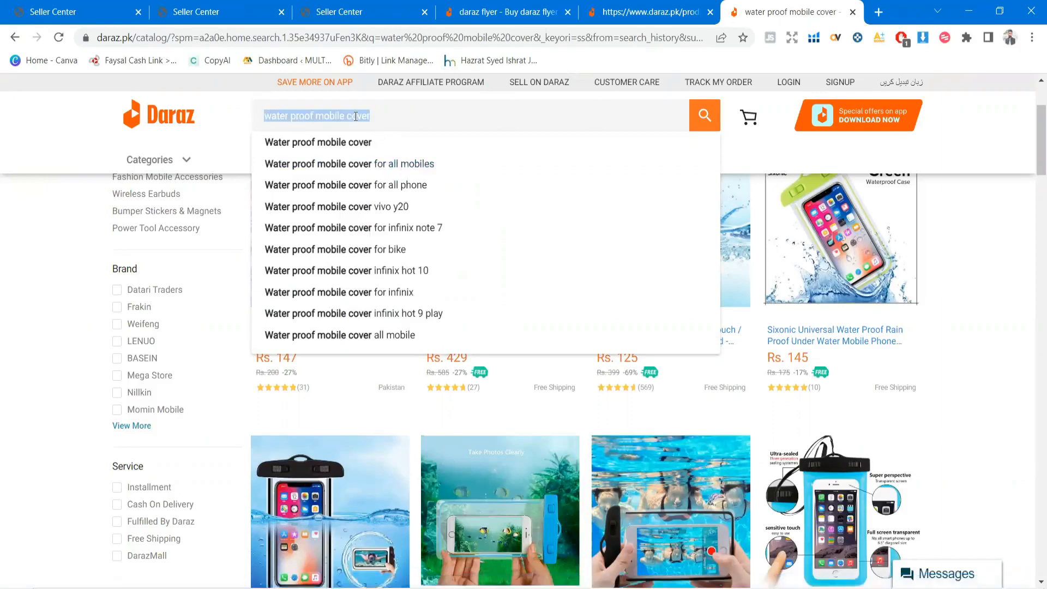
- Back in File Explorer, rename image 3 with the copied phrase "water proof mobile cover"
key(alt+Tab)
right_click(261, 113)
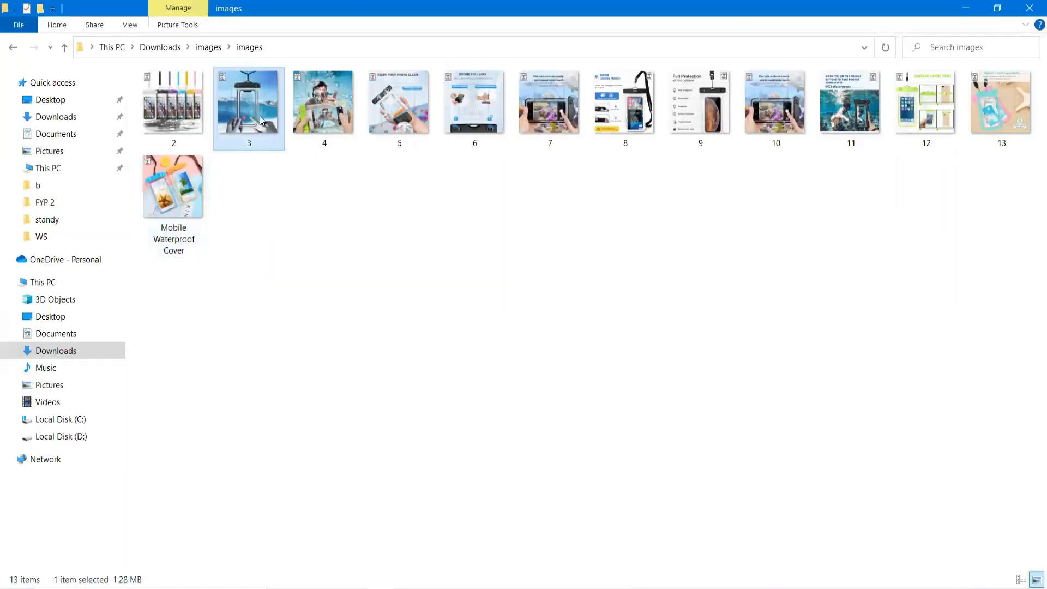
click(187, 114)
right_click(238, 97)
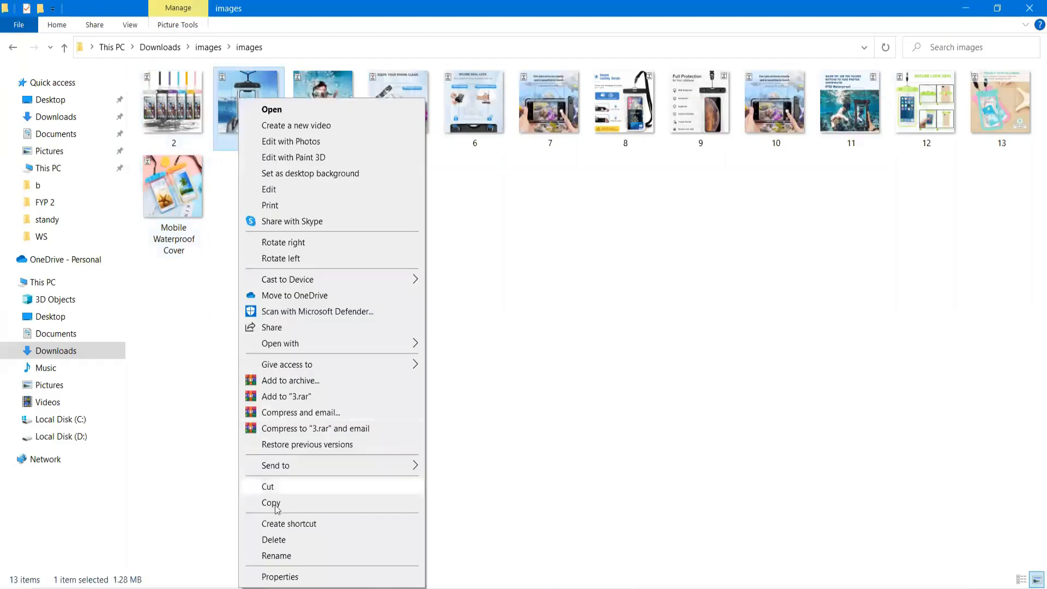
click(276, 556)
key(ctrl+v)
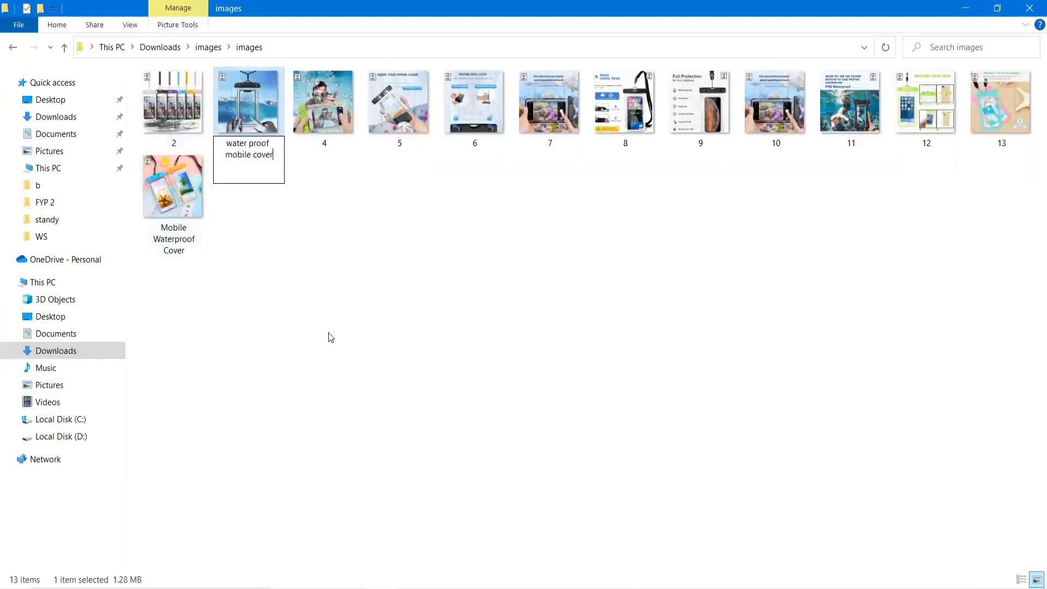
key(Return)
- In Chrome, search Daraz for the suggested "water proof mobile cover for all mobiles" and copy that phrase
key(alt+Tab)
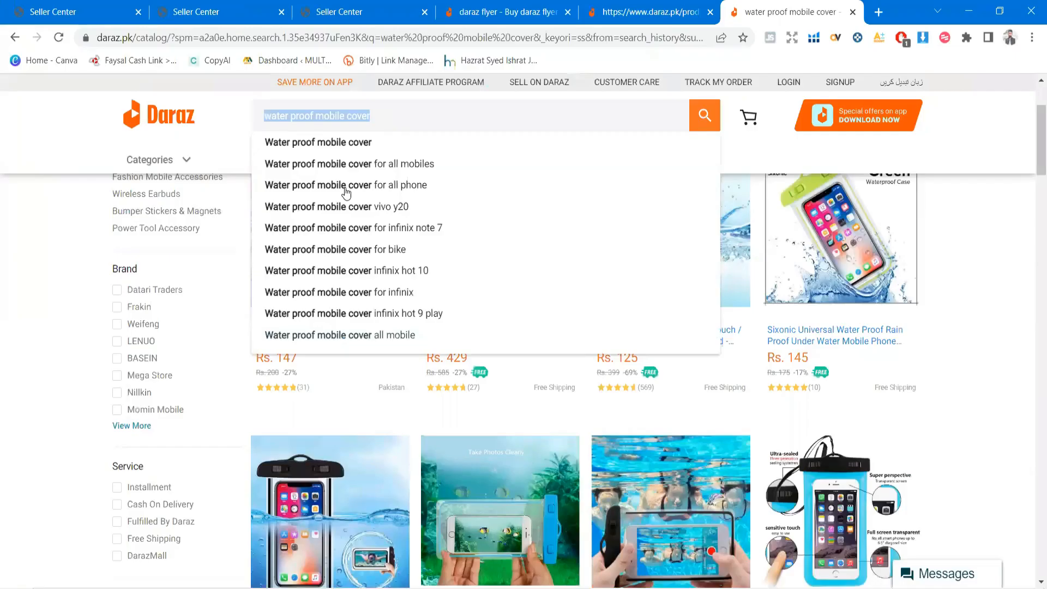
click(366, 166)
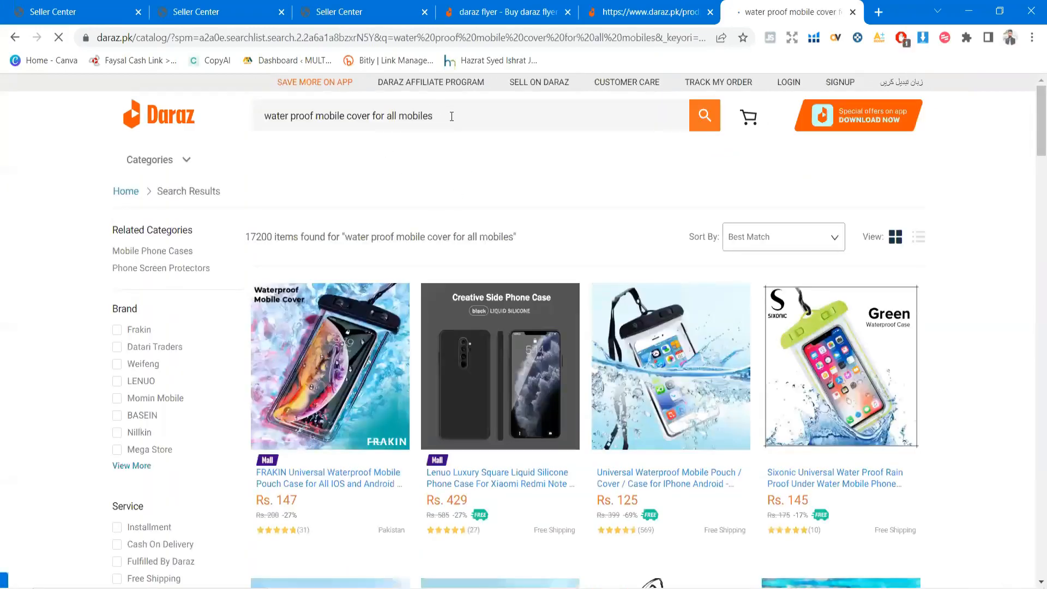
triple_click(449, 115)
key(ctrl+c)
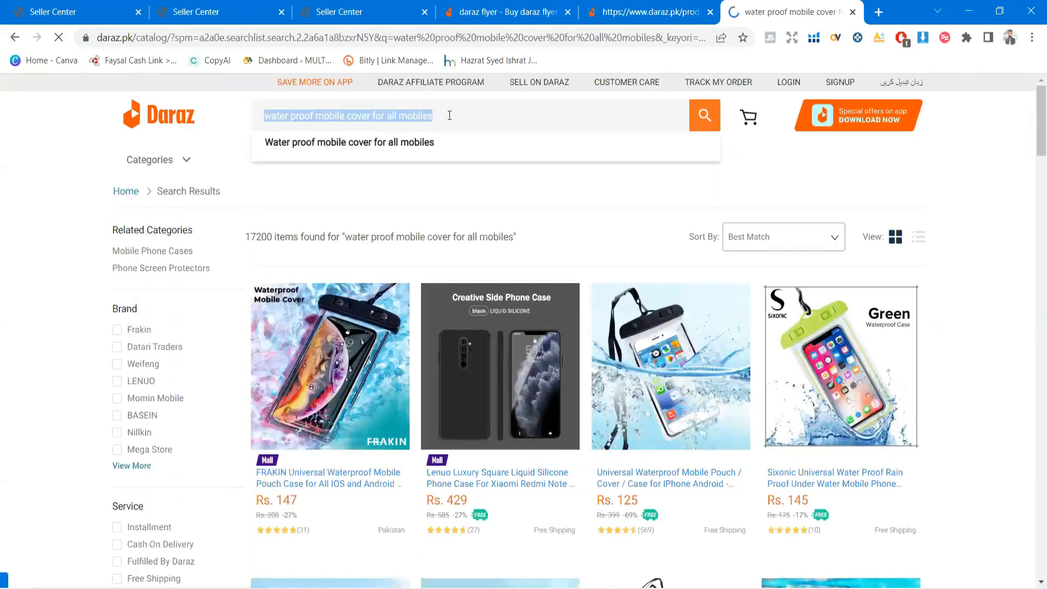
- In File Explorer, rename image 5 with the copied phrase "water proof mobile cover for all mobiles"
key(alt+Tab)
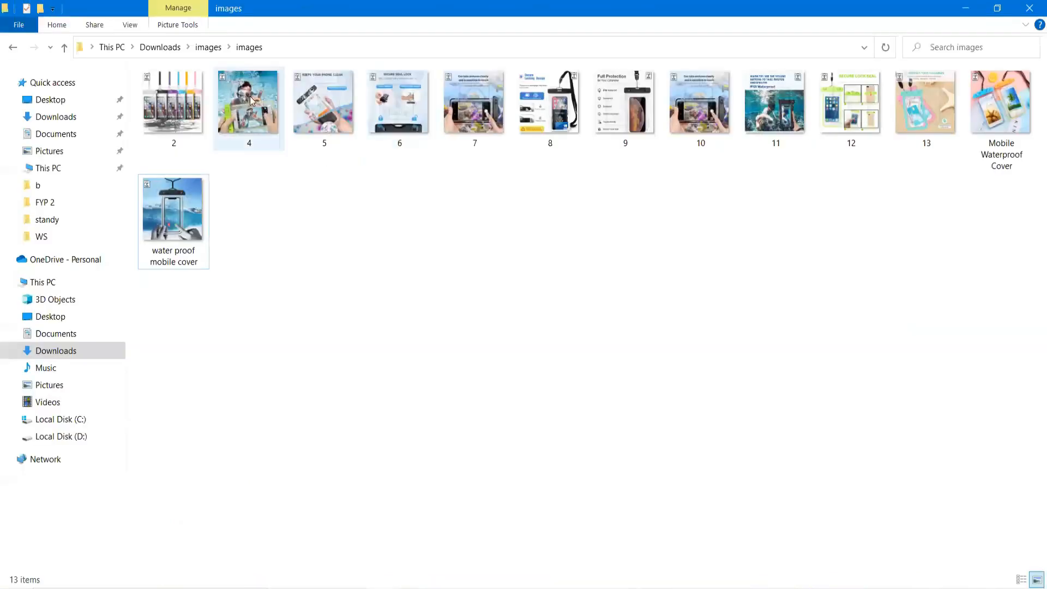
click(323, 125)
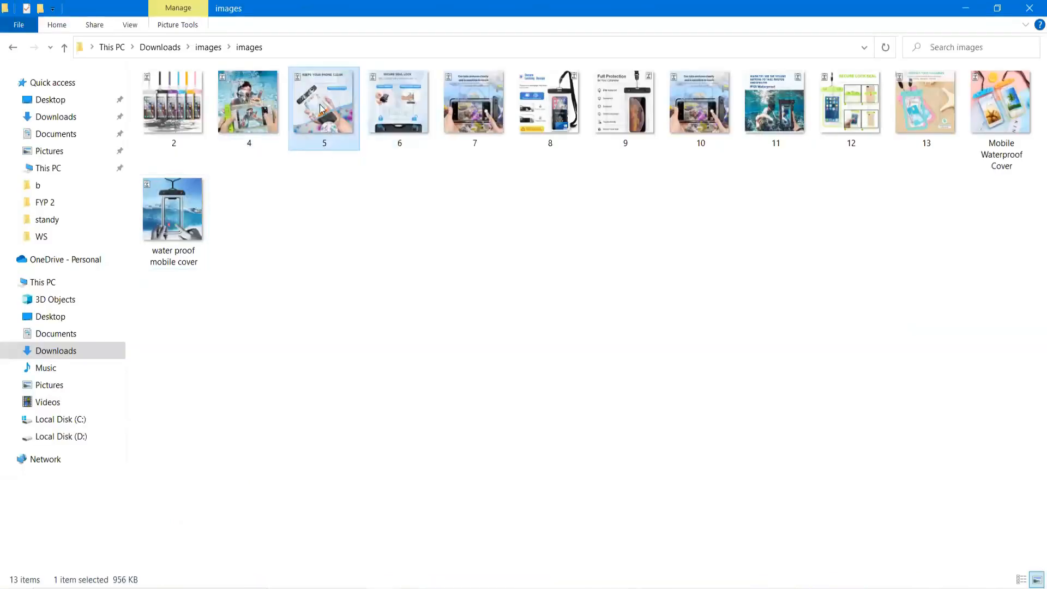
right_click(320, 120)
click(357, 556)
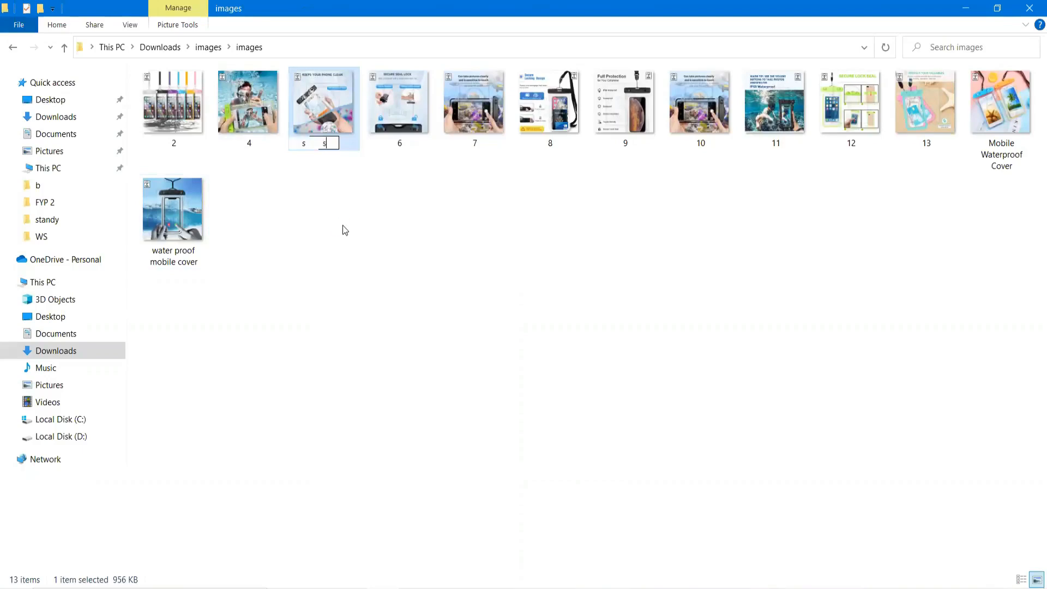
key(ctrl+v)
click(260, 289)
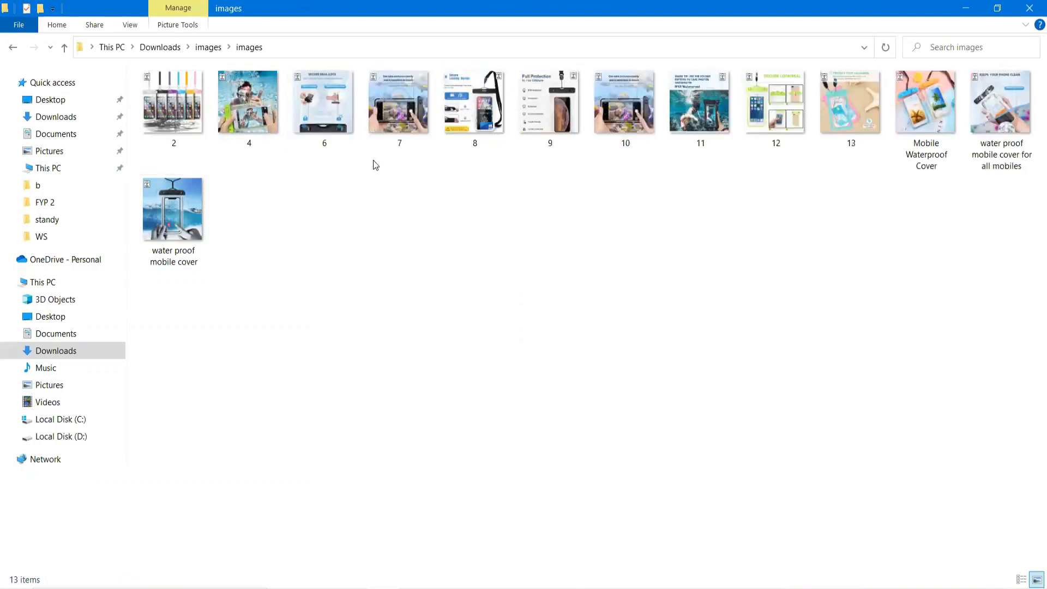
- In Chrome, replace the Daraz search text with "water proof cover" and copy the phrase
key(alt+Tab)
key(BackSpace)
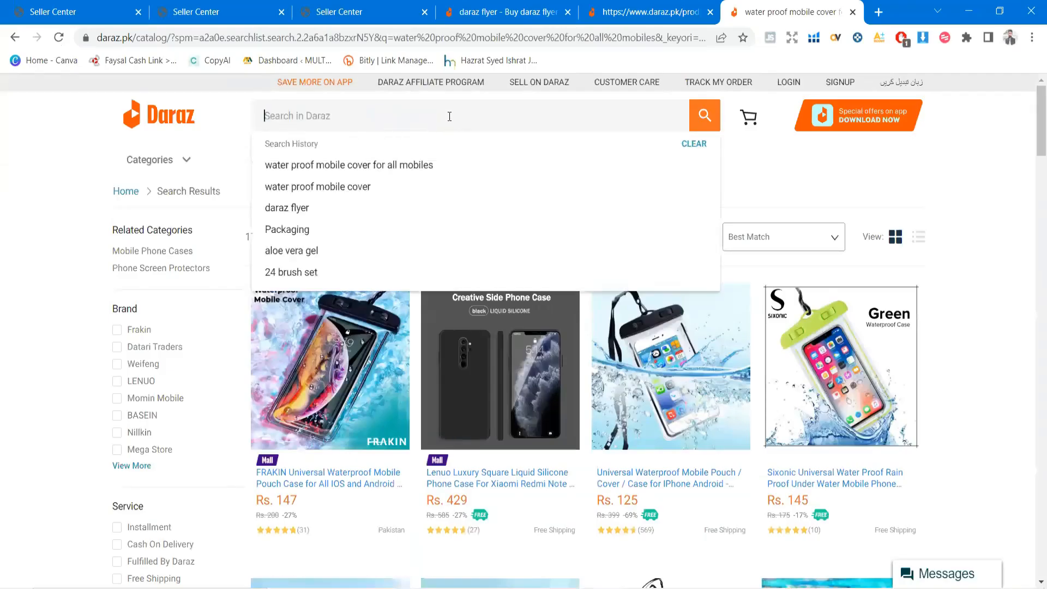
text(water)
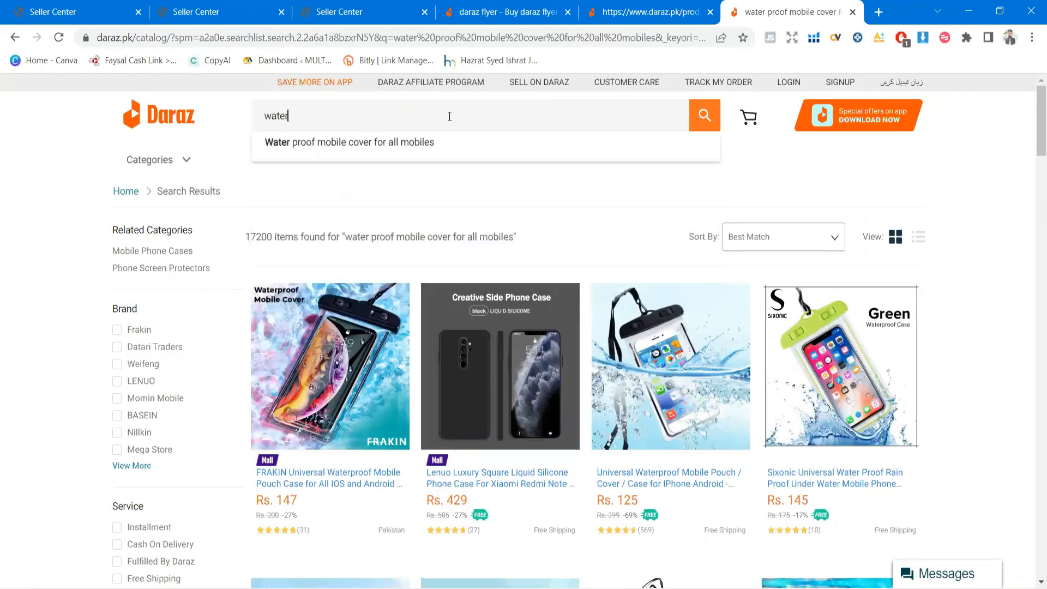
text( proof)
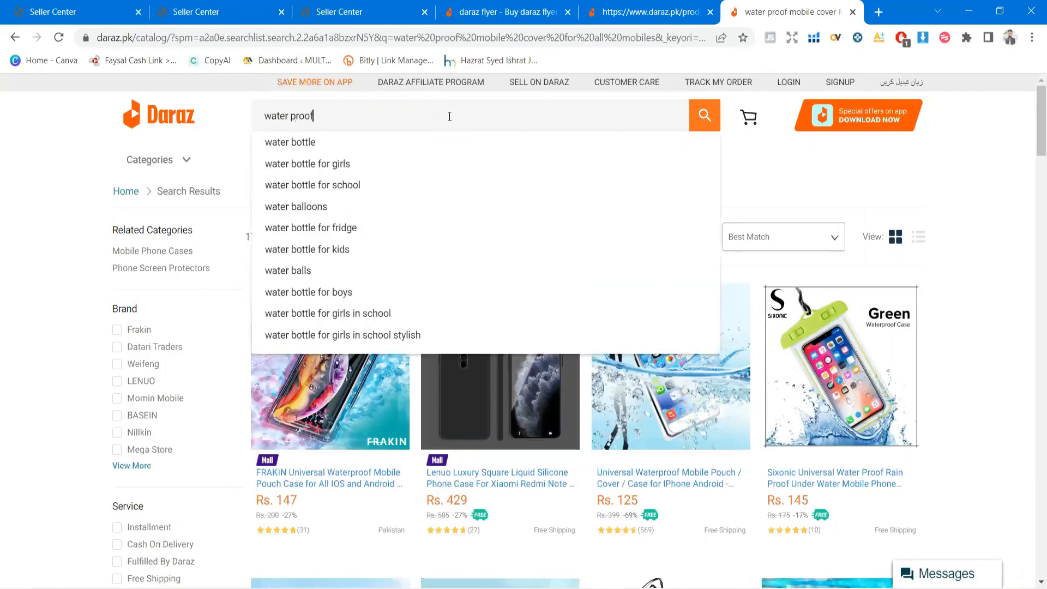
key(Escape)
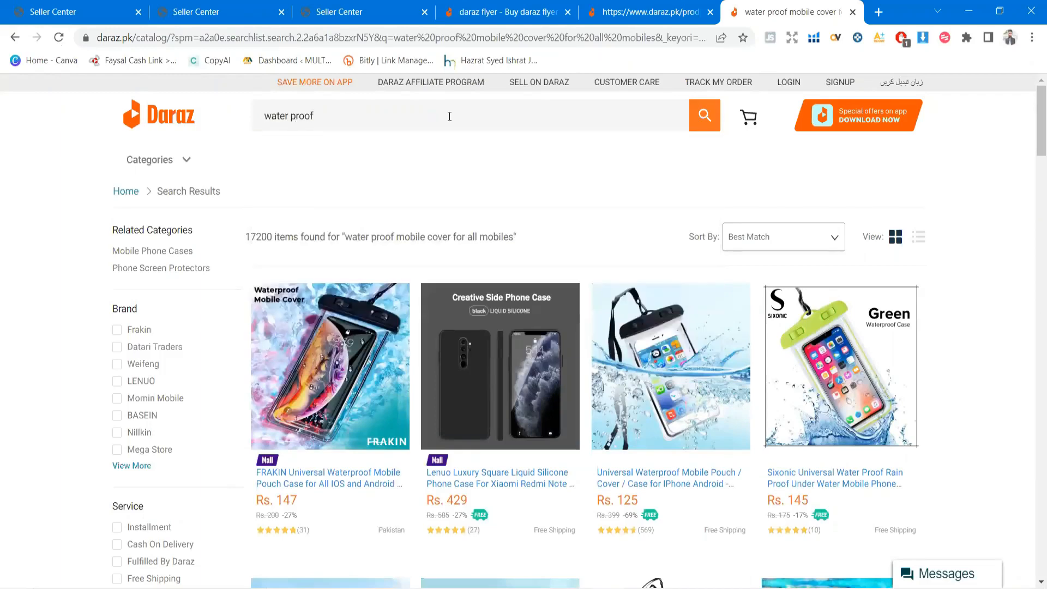
click(406, 117)
click(380, 120)
text(cover)
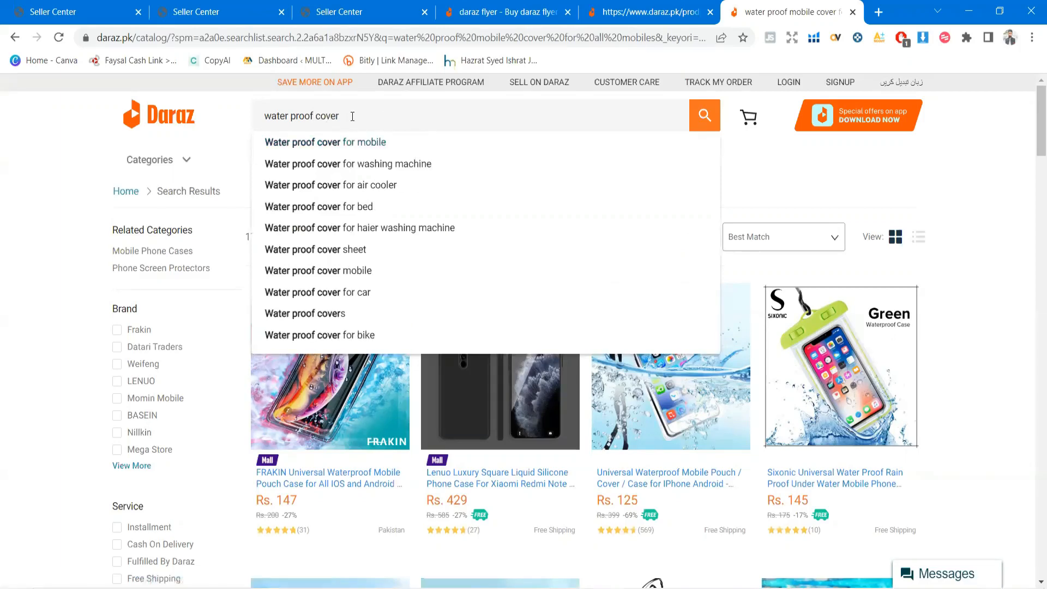
triple_click(342, 112)
key(ctrl+c)
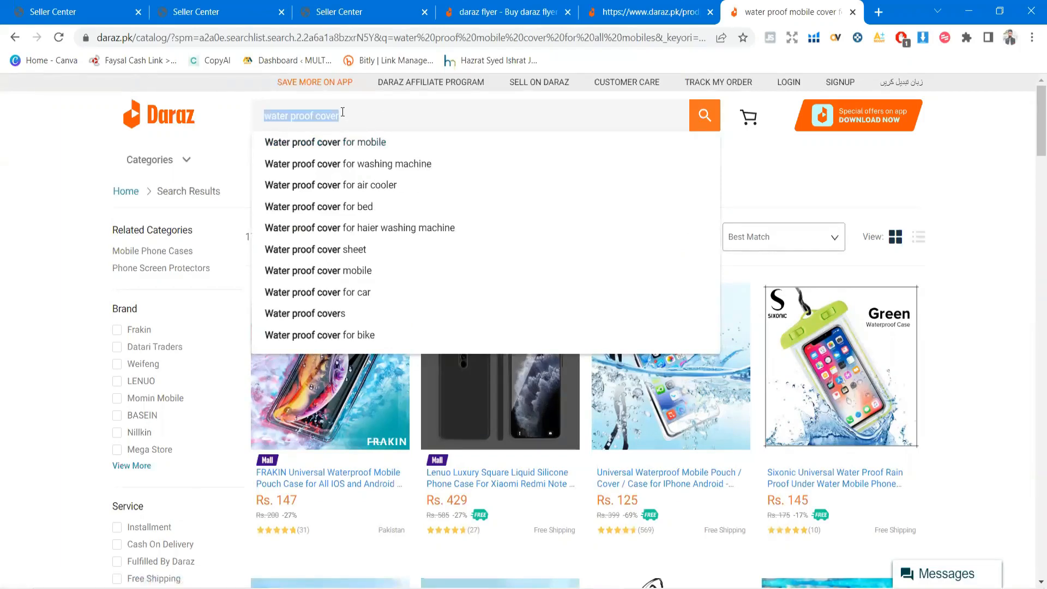
- In File Explorer, rename image 8 with the copied phrase "water proof cover"
key(alt+Tab)
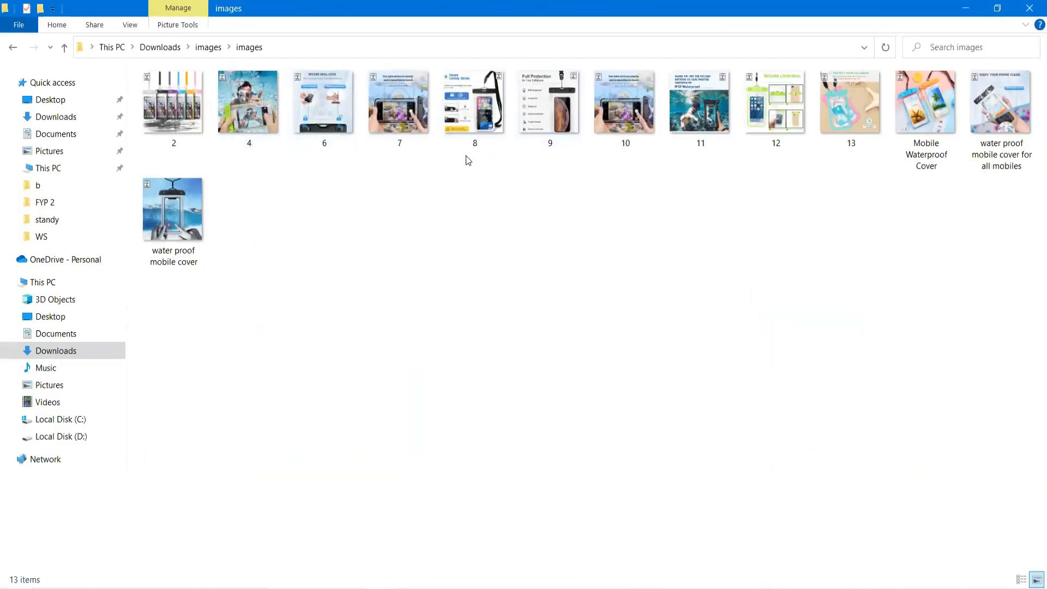
click(470, 104)
right_click(470, 97)
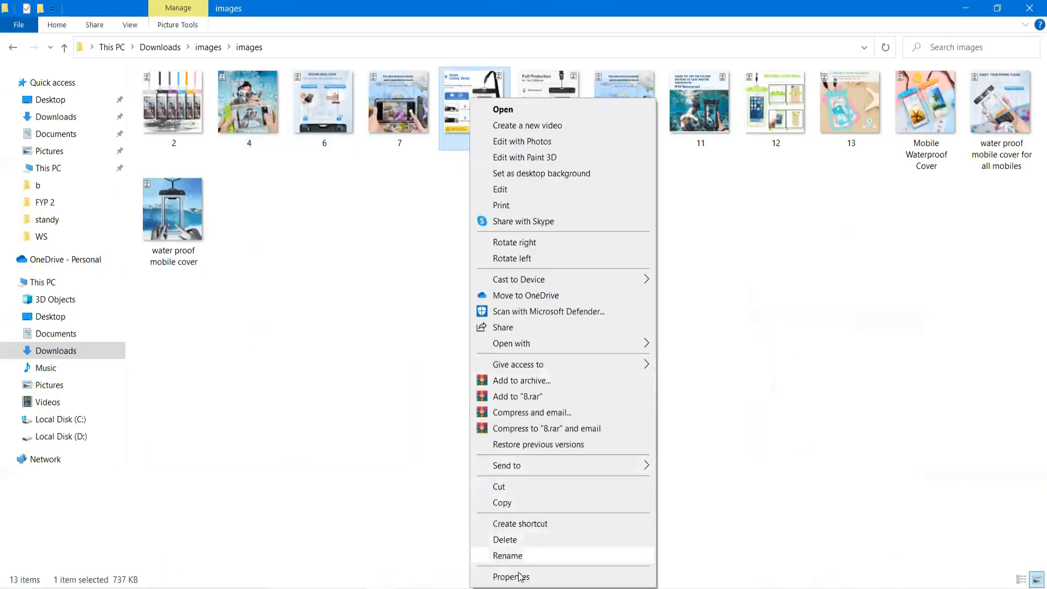
click(517, 563)
key(ctrl+v)
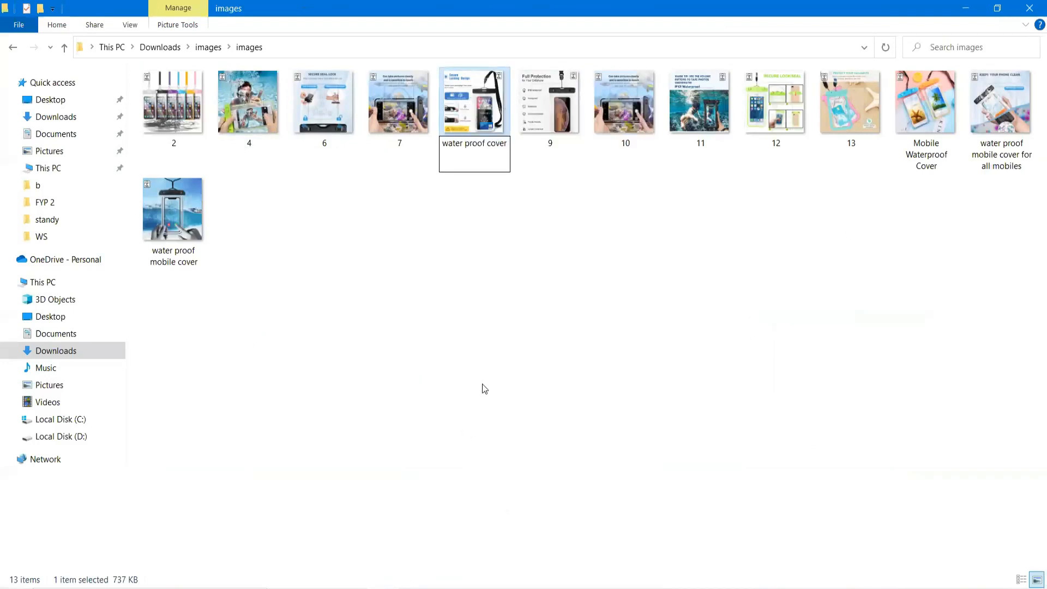
click(482, 386)
- In Chrome, search Daraz for the suggested "water proof cover mobile" and copy that phrase
key(alt+Tab)
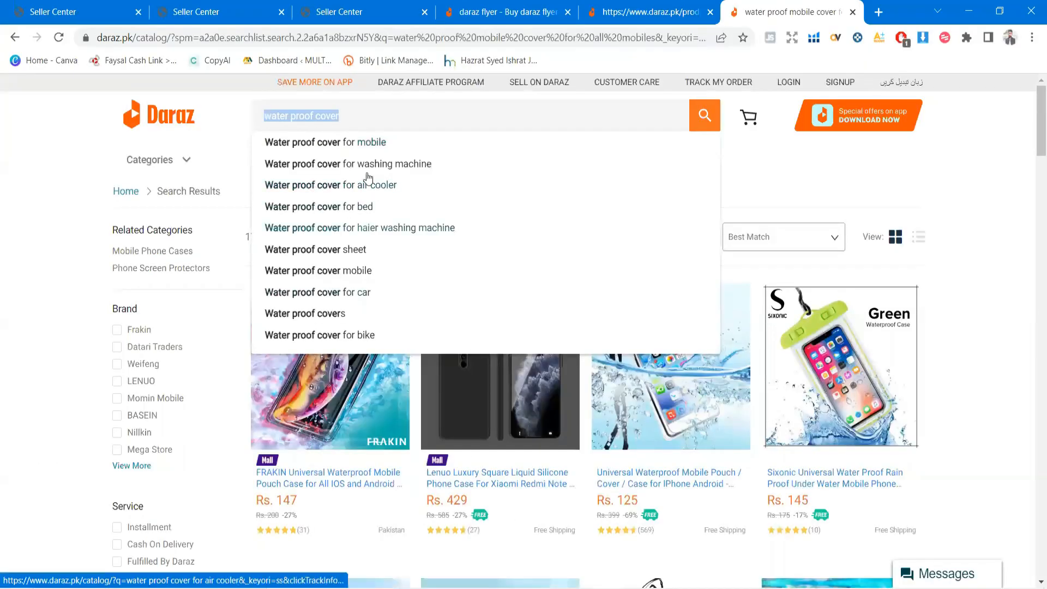
click(344, 273)
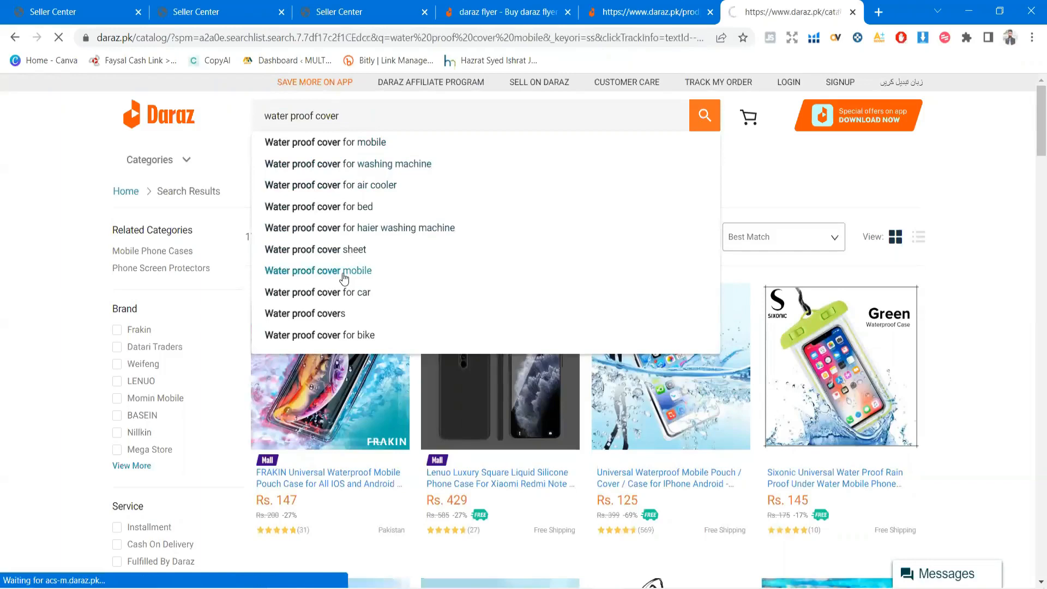
click(373, 113)
key(ctrl+c)
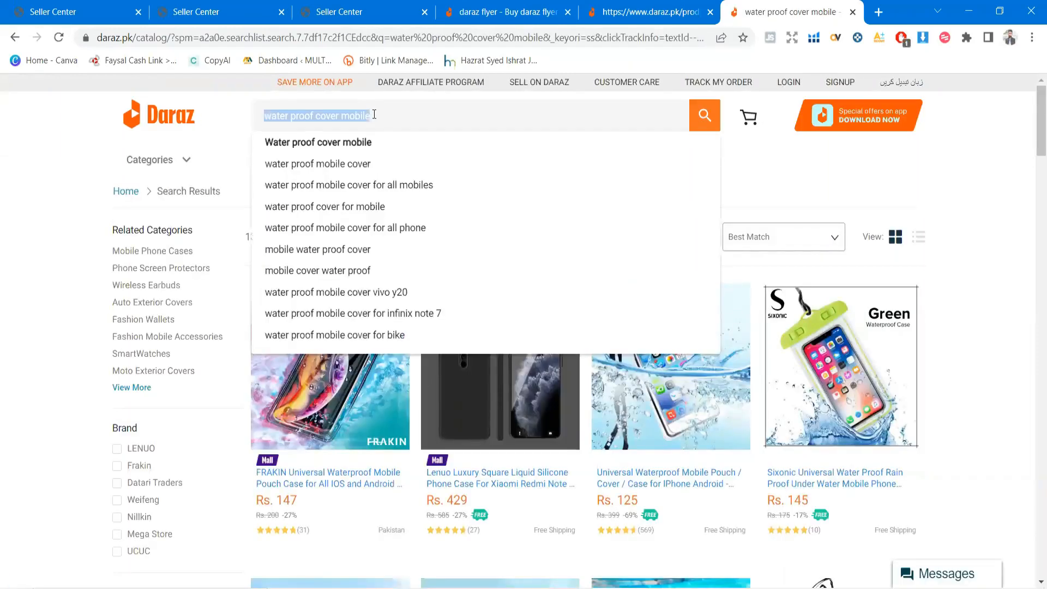
- In File Explorer, rename image 11 with the copied phrase "water proof cover mobile"
key(alt+Tab)
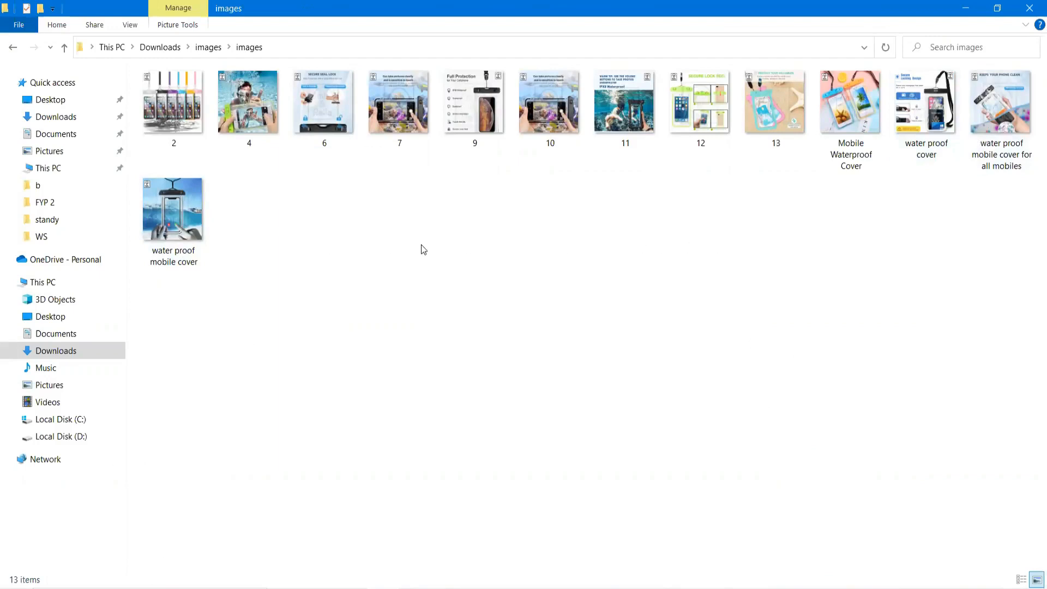
right_click(618, 130)
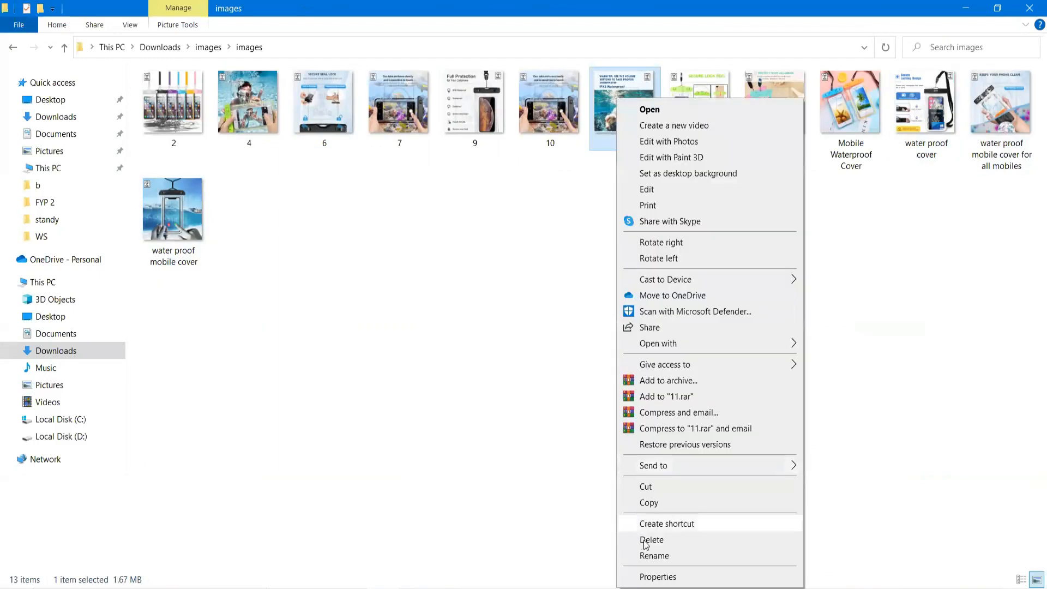
click(654, 555)
key(ctrl+v)
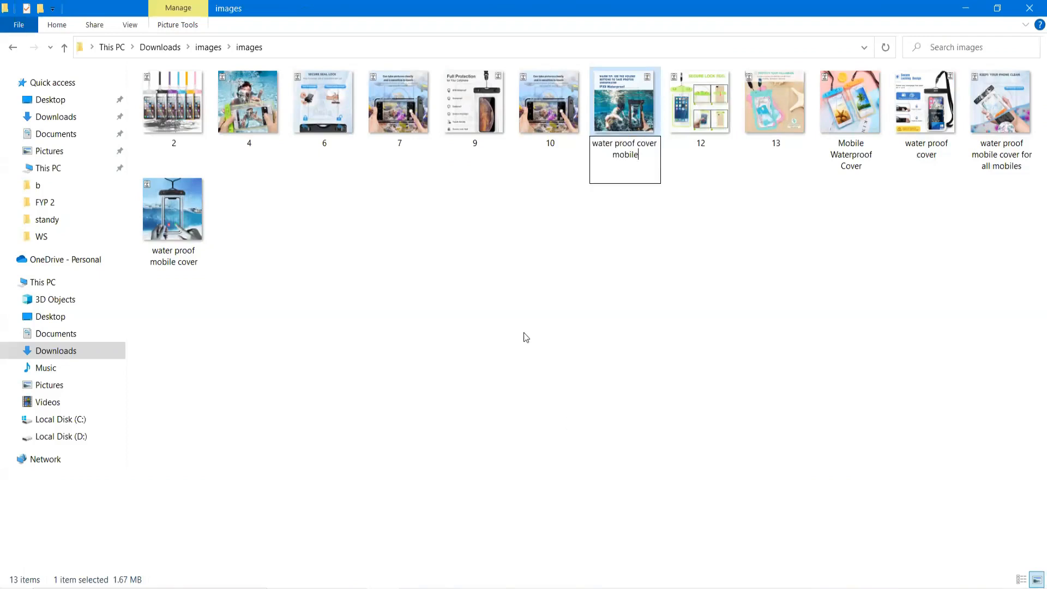
click(525, 337)
- Switch back to Chrome and close the tab with the Daraz search results for "water proof cover mobile"
key(alt+Tab)
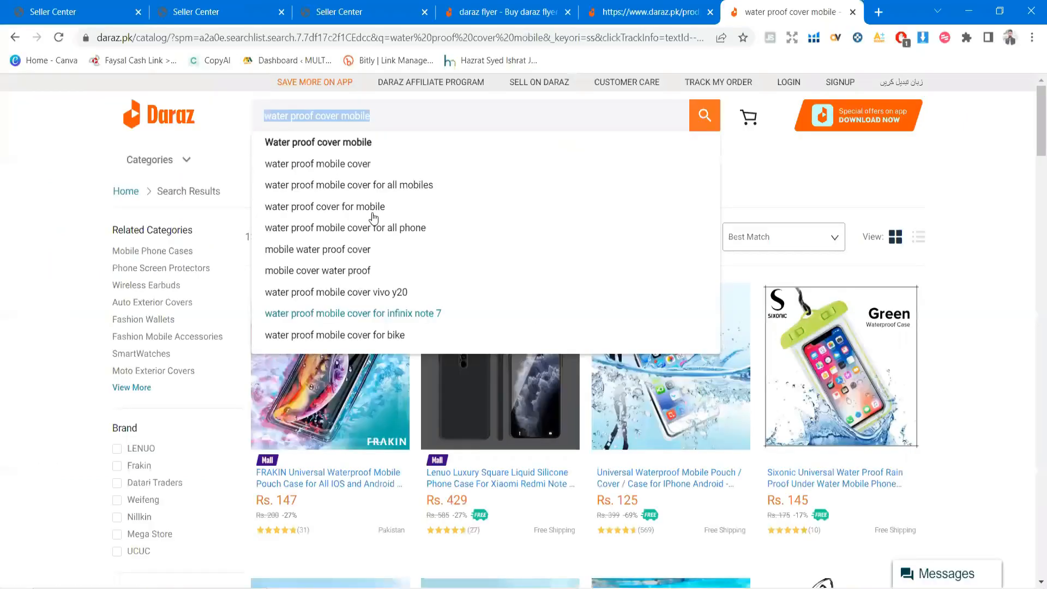
key(alt+Tab)
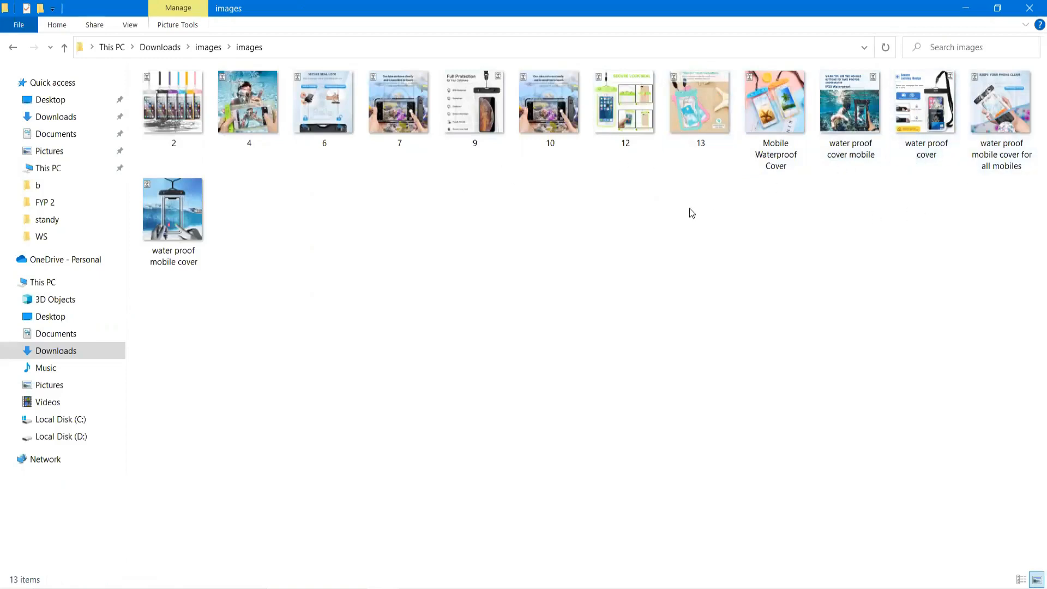
key(alt+Tab)
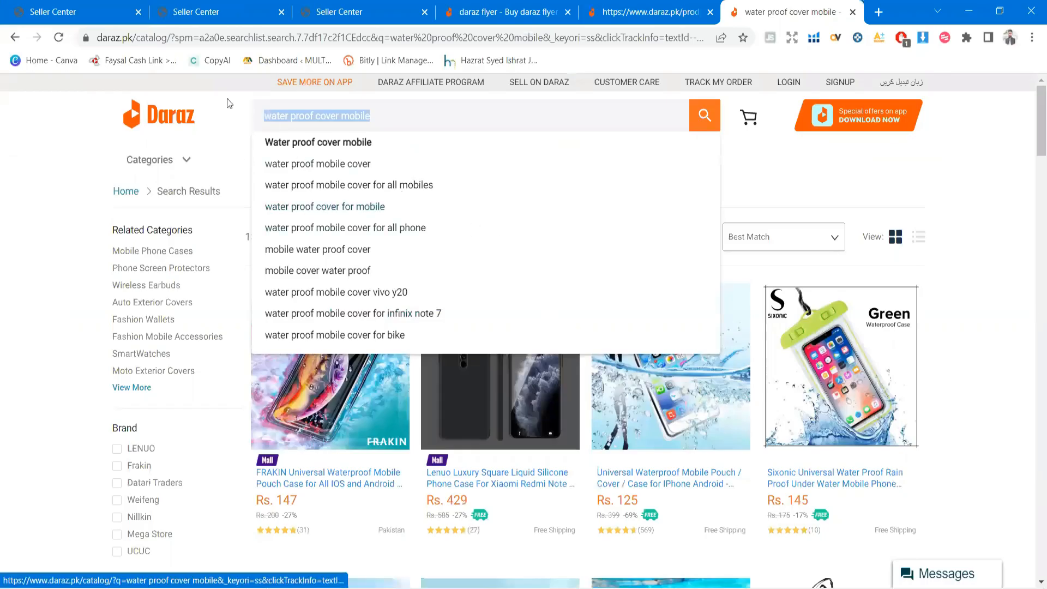
click(230, 116)
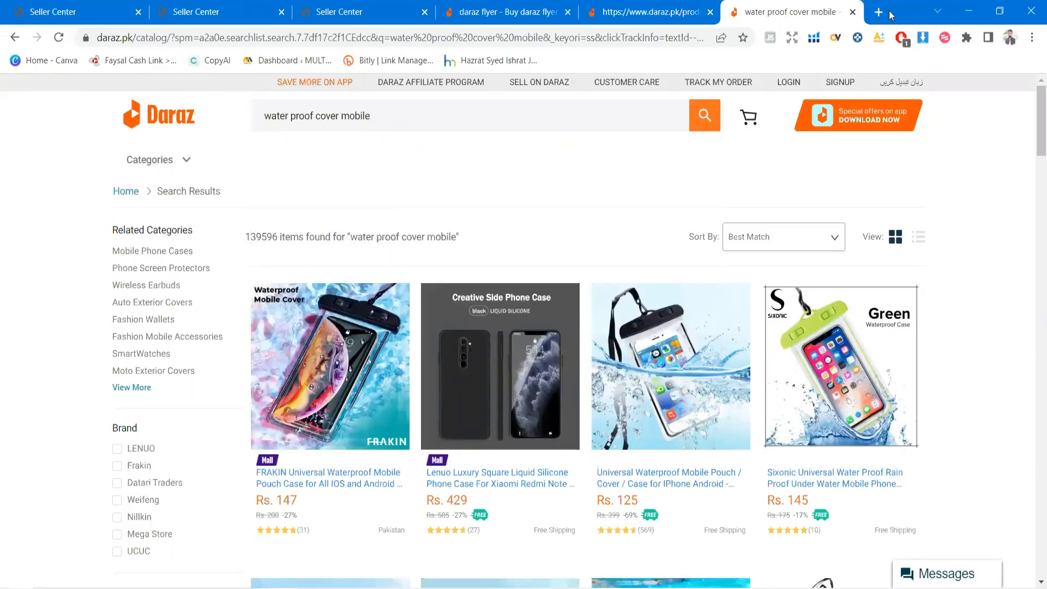
click(648, 19)
click(852, 11)
- In the Seller Center Media Center tab, start choosing pictures to upload and browse to Downloads > images > images
click(228, 11)
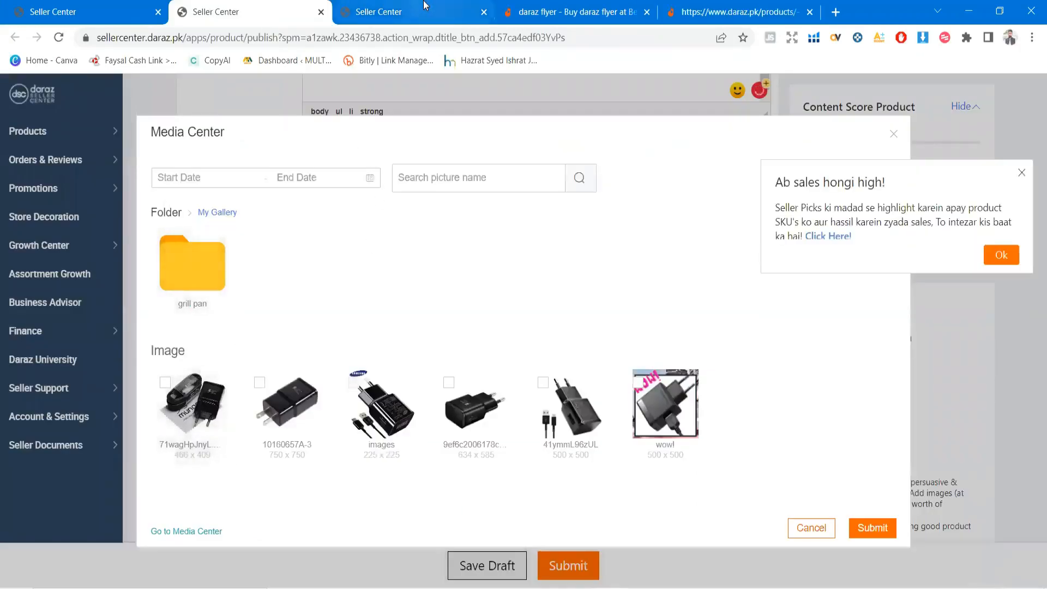
click(382, 12)
click(523, 337)
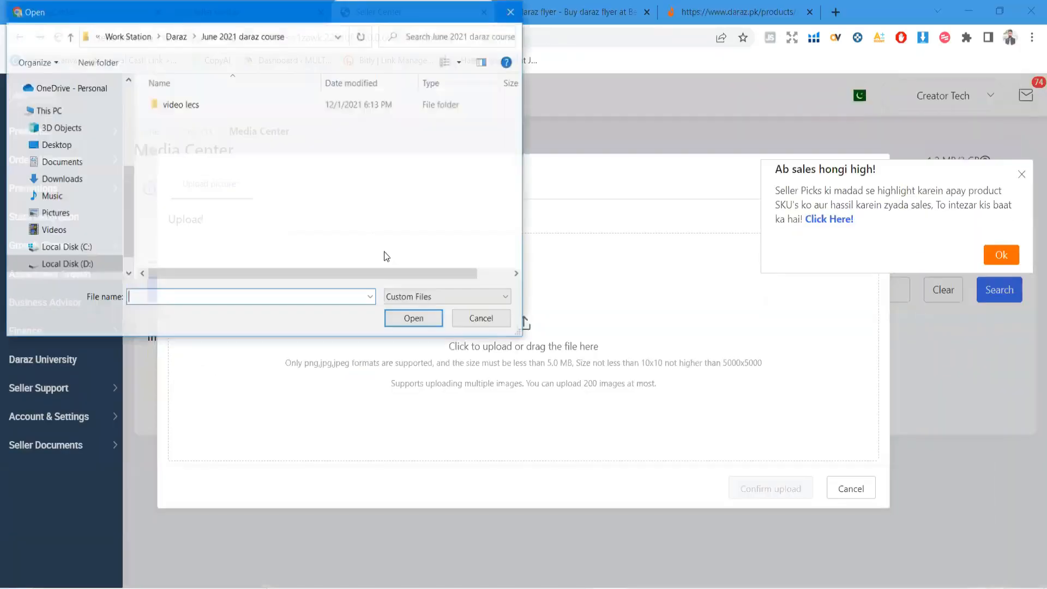
click(69, 178)
double_click(202, 130)
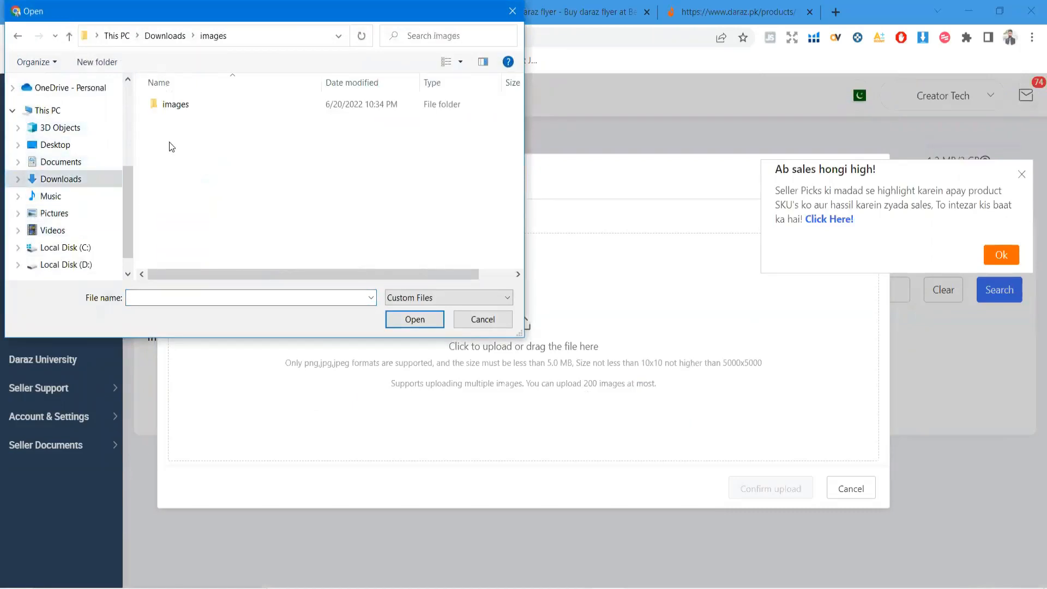
double_click(175, 110)
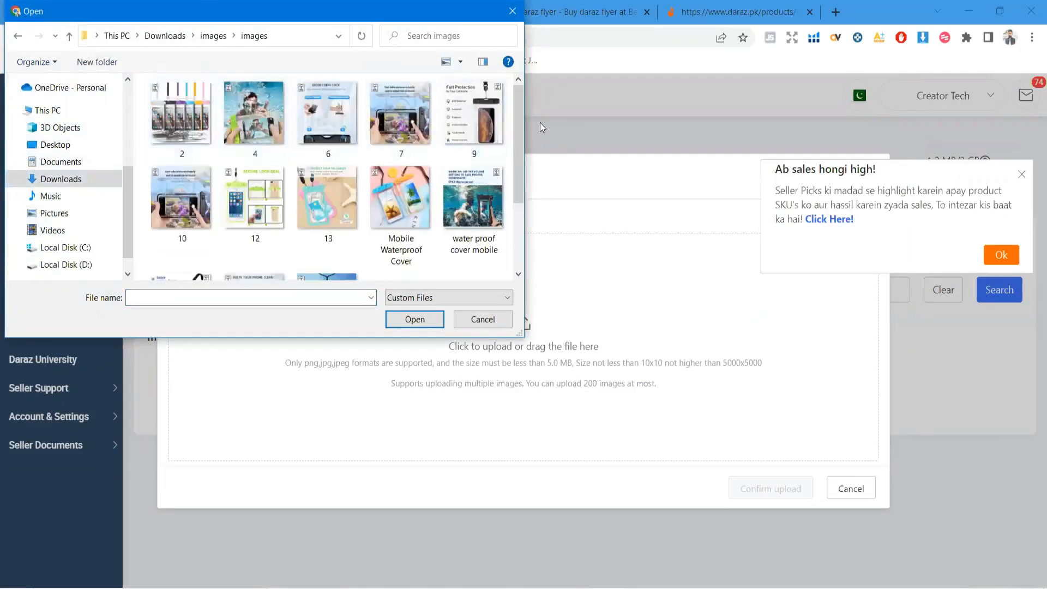
- Add the five keyword-named pictures, from "Mobile Waterproof Cover" to "water proof mobile cover", to the Media Center upload
scroll(517, 179, down, 1)
scroll(517, 179, down, 1)
click(400, 109)
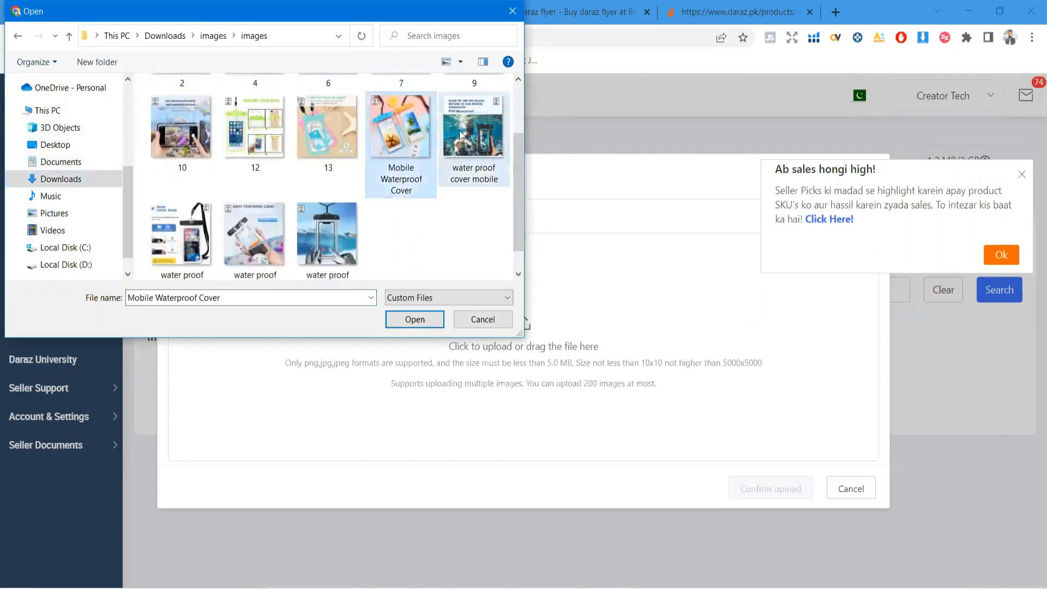
ctrl+click(472, 109)
ctrl+click(181, 213)
ctrl+click(238, 230)
ctrl+click(322, 209)
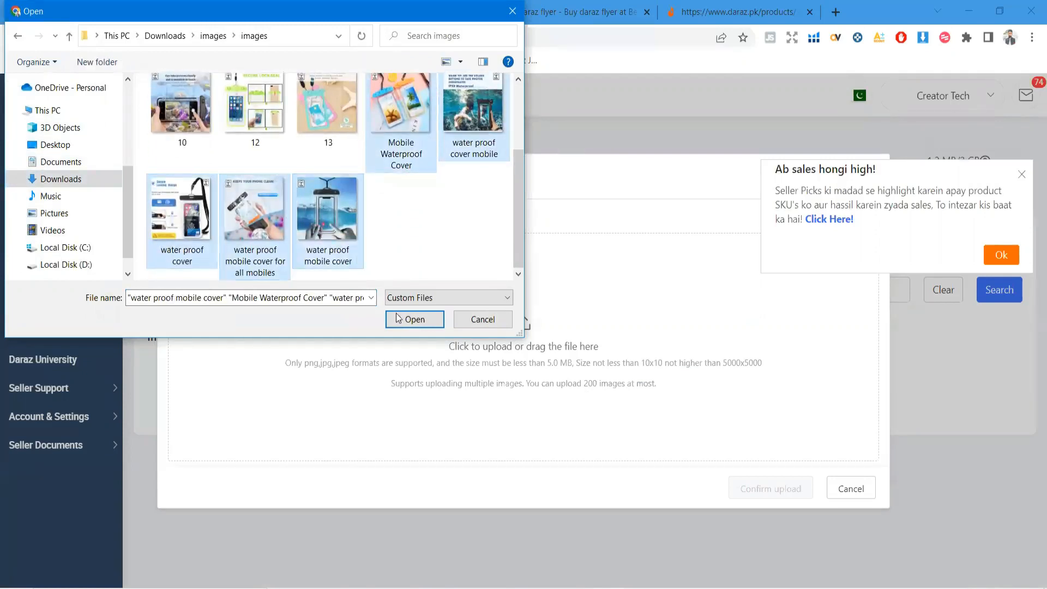
click(415, 319)
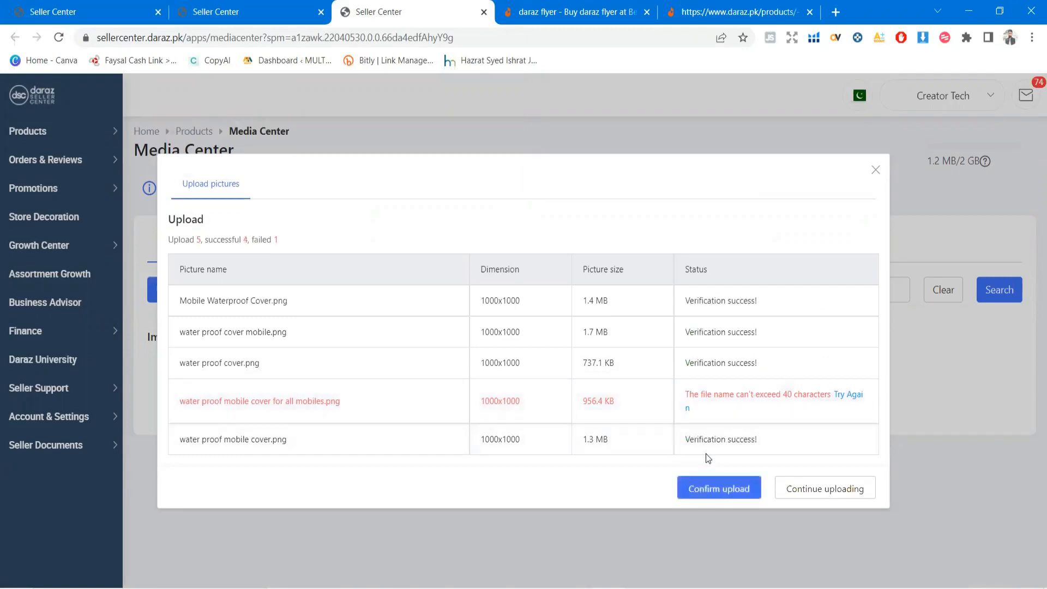
- Continue uploading and add images 6, 9, 12 and 13 to the upload list
click(835, 490)
click(504, 314)
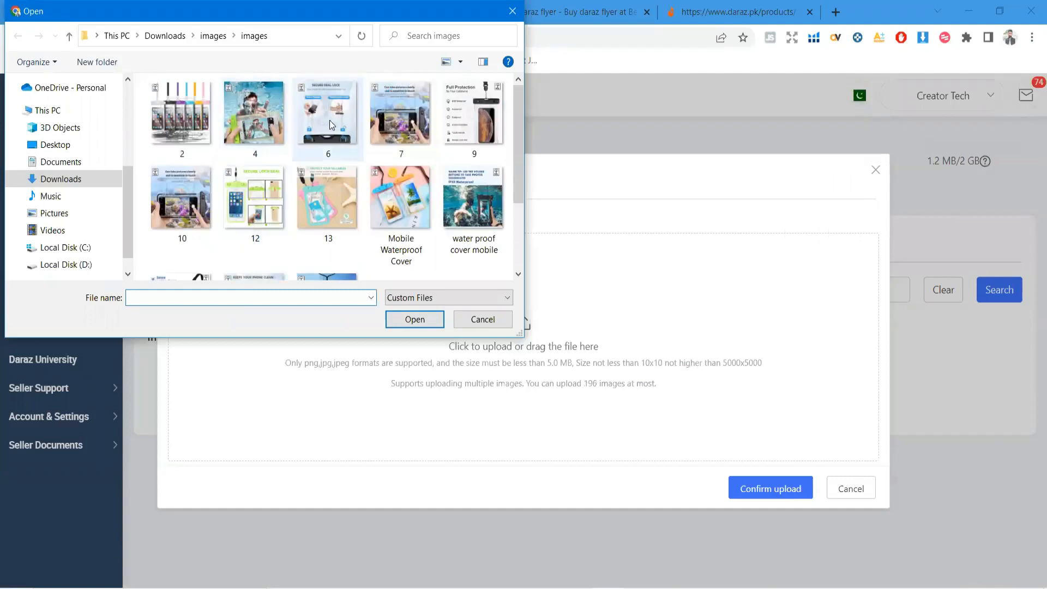
click(330, 120)
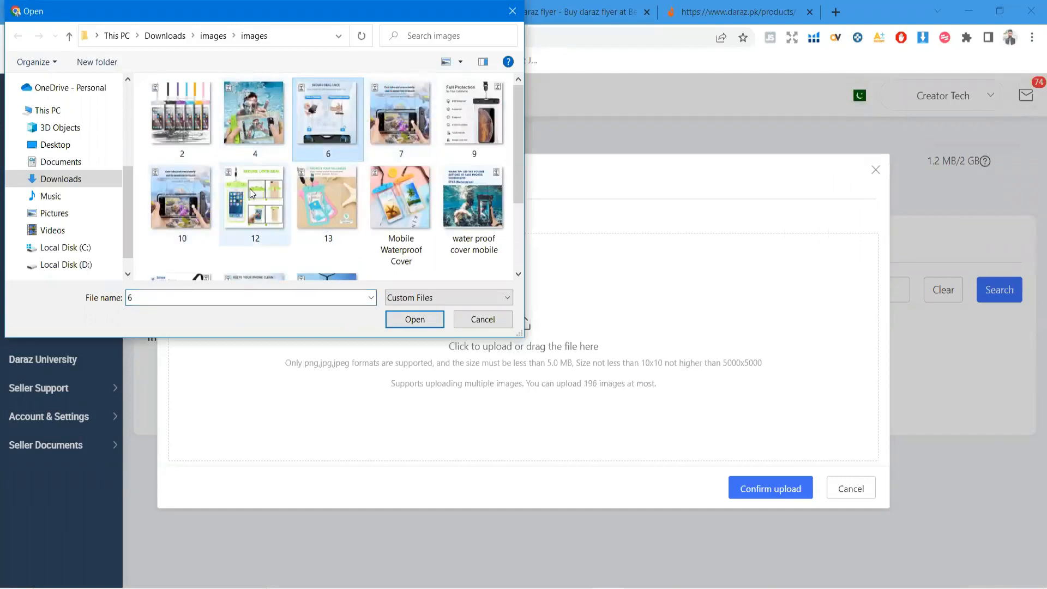
ctrl+click(272, 189)
ctrl+click(332, 188)
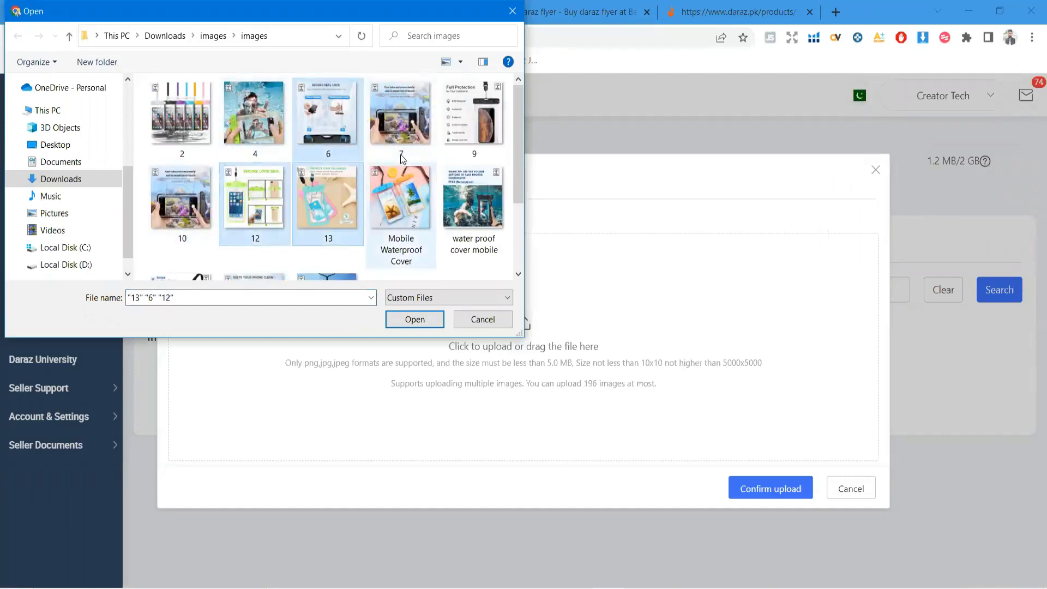
ctrl+click(453, 129)
click(413, 319)
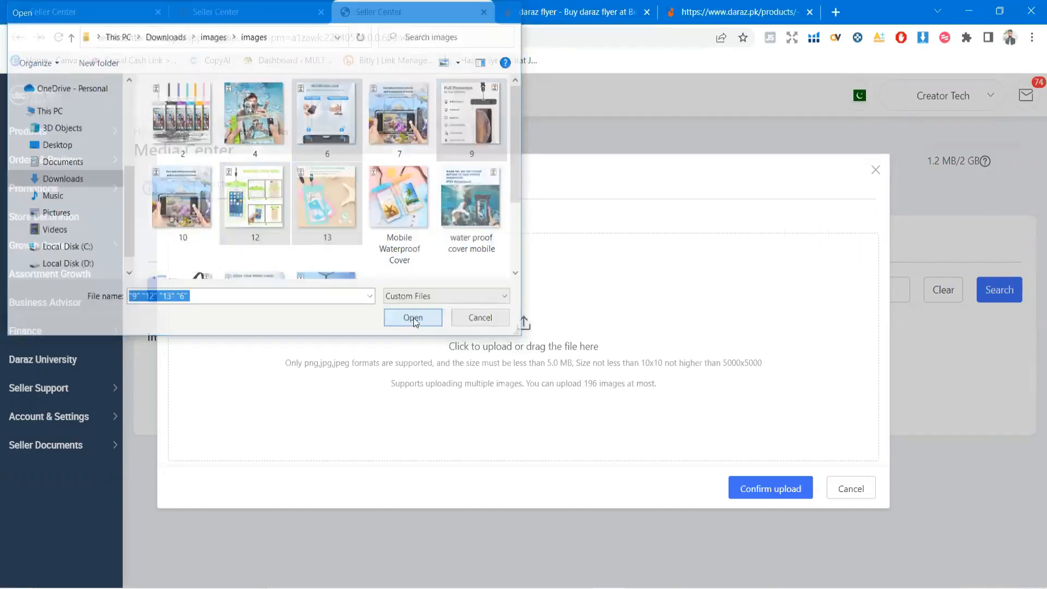
- Review the upload list, confirm the upload and check the pictures in the "waterproof mobile cover" folder
scroll(682, 326, down, 3)
scroll(639, 303, up, 2)
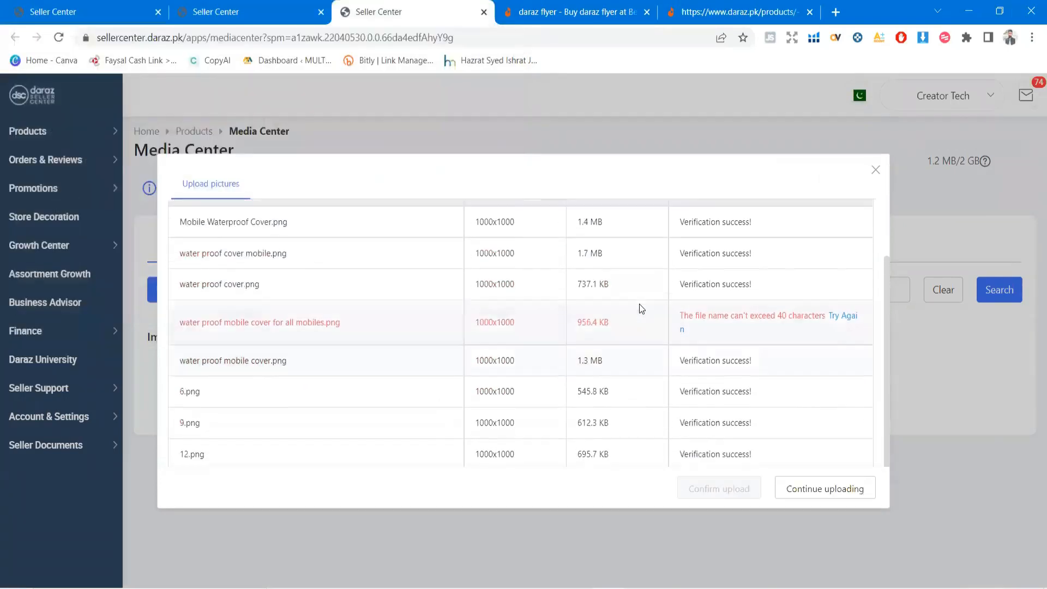
scroll(648, 305, down, 2)
click(721, 487)
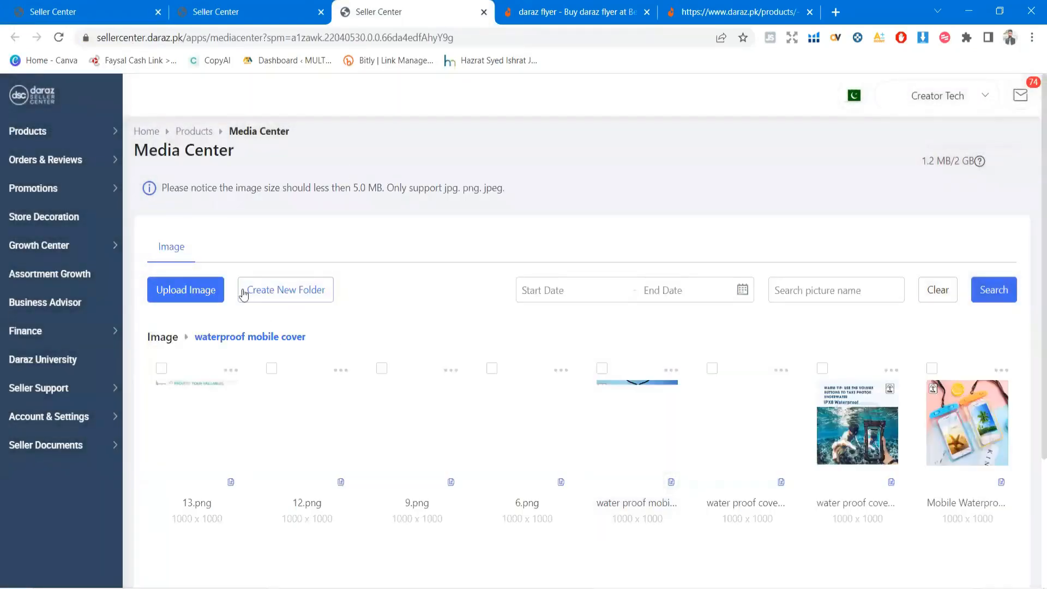
scroll(450, 360, down, 1)
scroll(451, 355, down, 2)
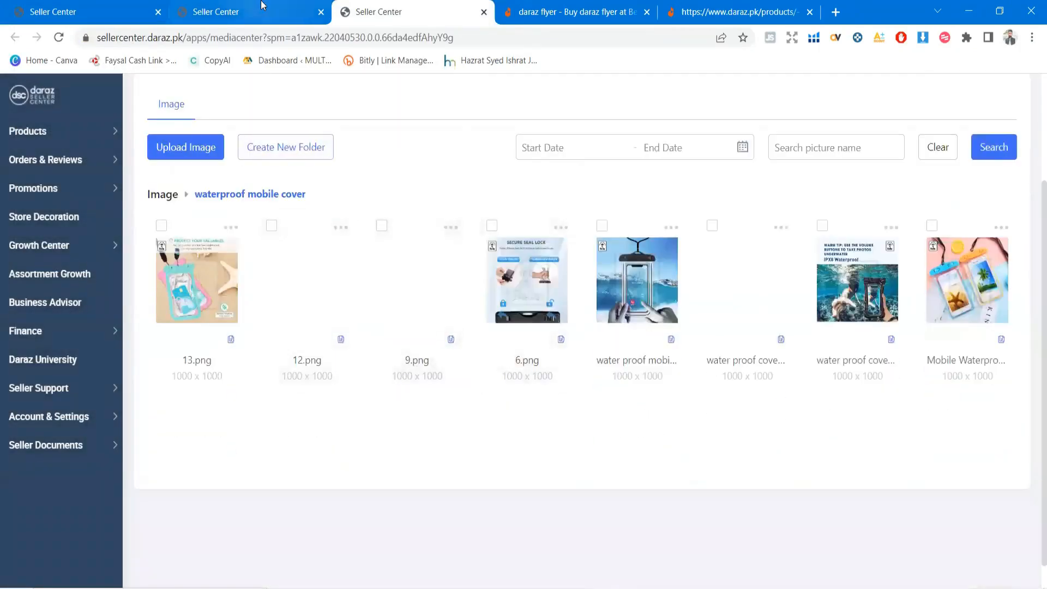
- Switch to the product listing tab and close its open Media Center image picker
click(257, 12)
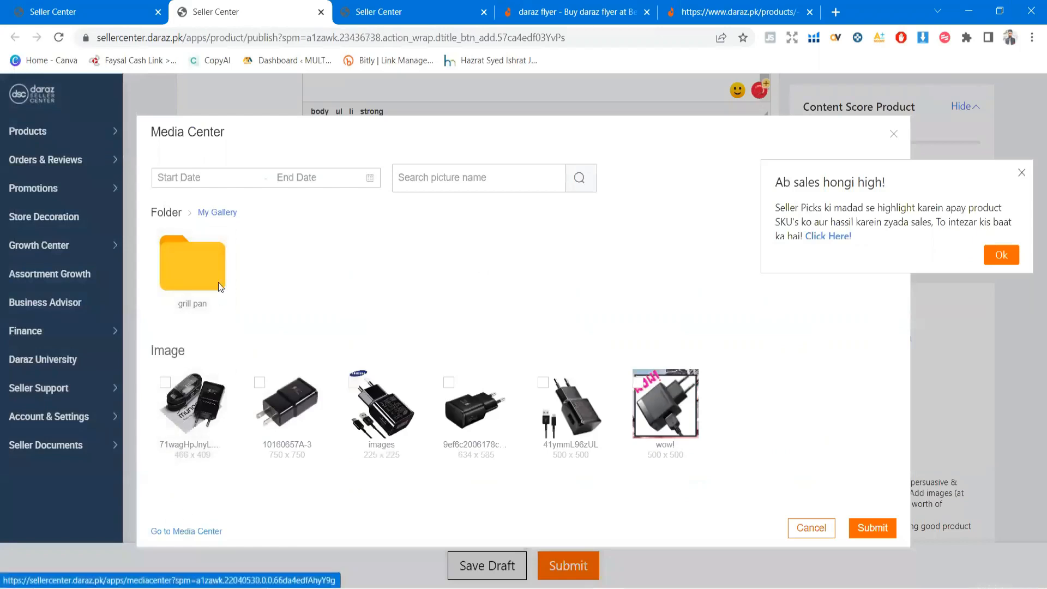
click(217, 212)
click(827, 531)
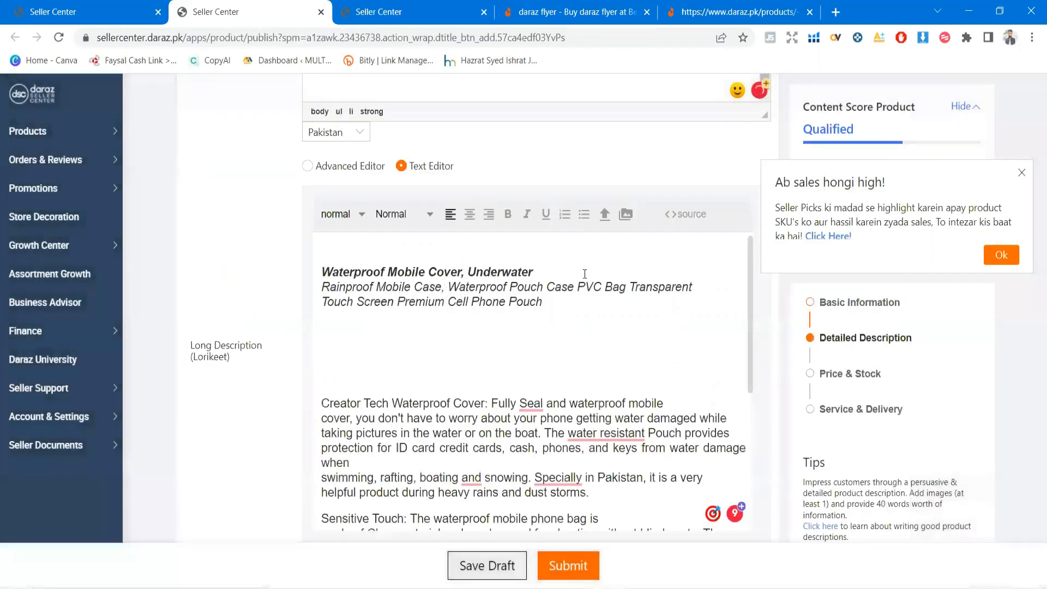
click(626, 214)
click(891, 133)
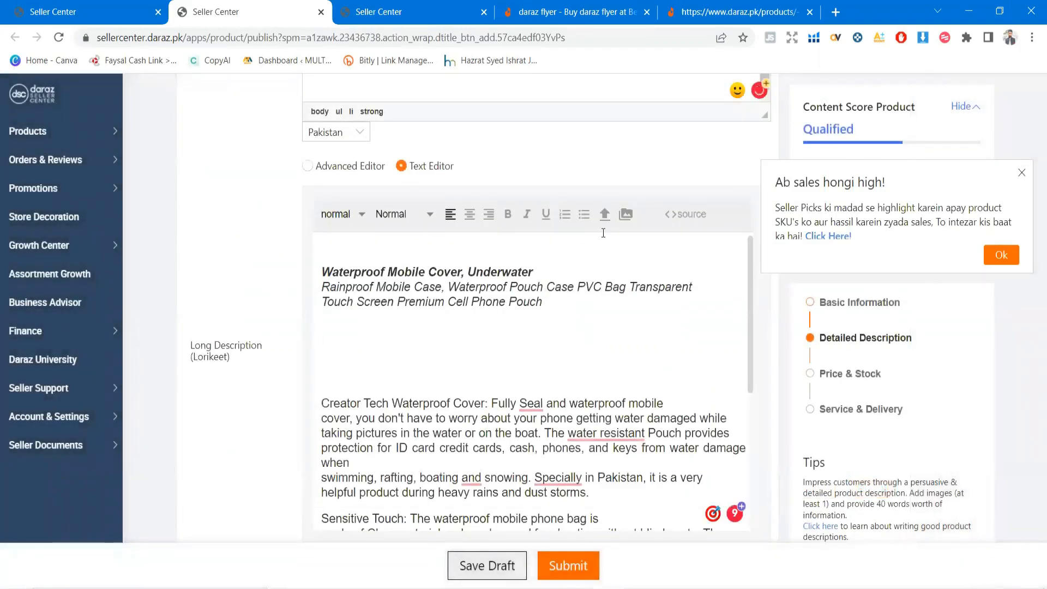
- Insert the "water proof mobile cover" picture from the "waterproof mobile cover" folder below the long description's title, dismissing the sales notice
click(626, 214)
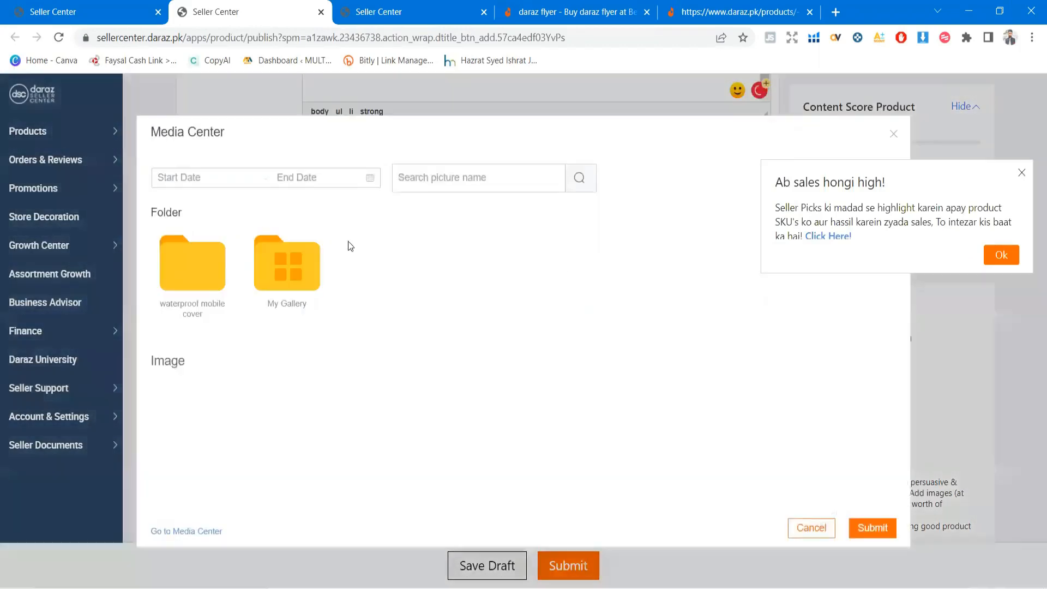
click(217, 277)
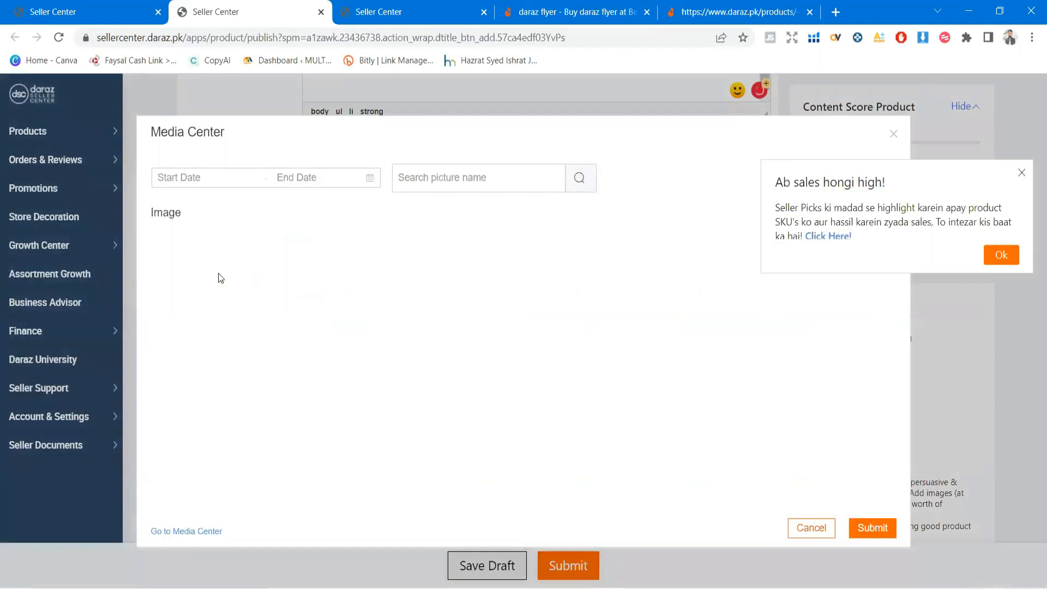
click(1021, 173)
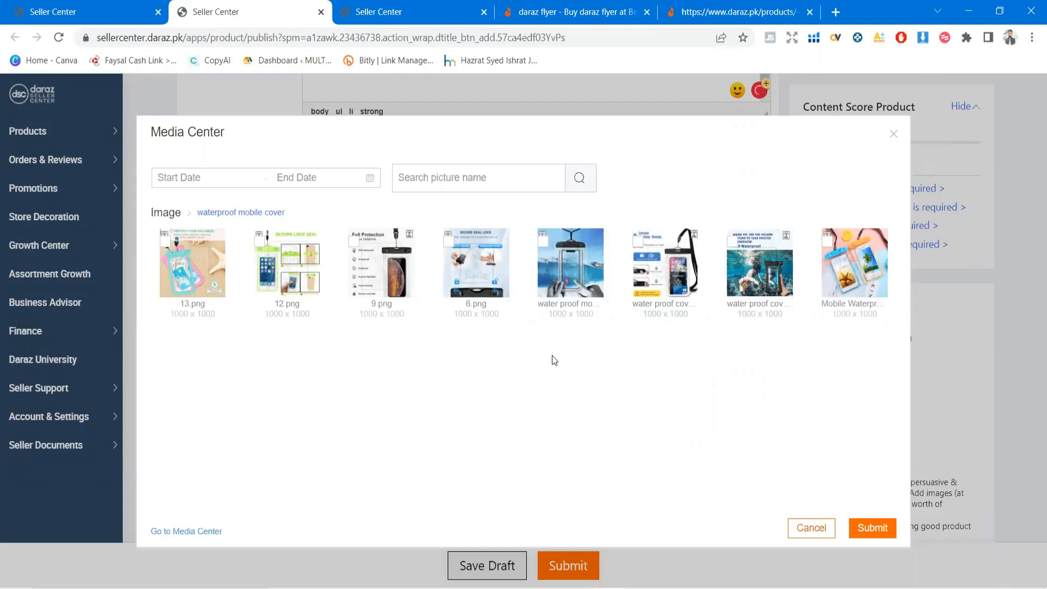
click(578, 276)
click(870, 542)
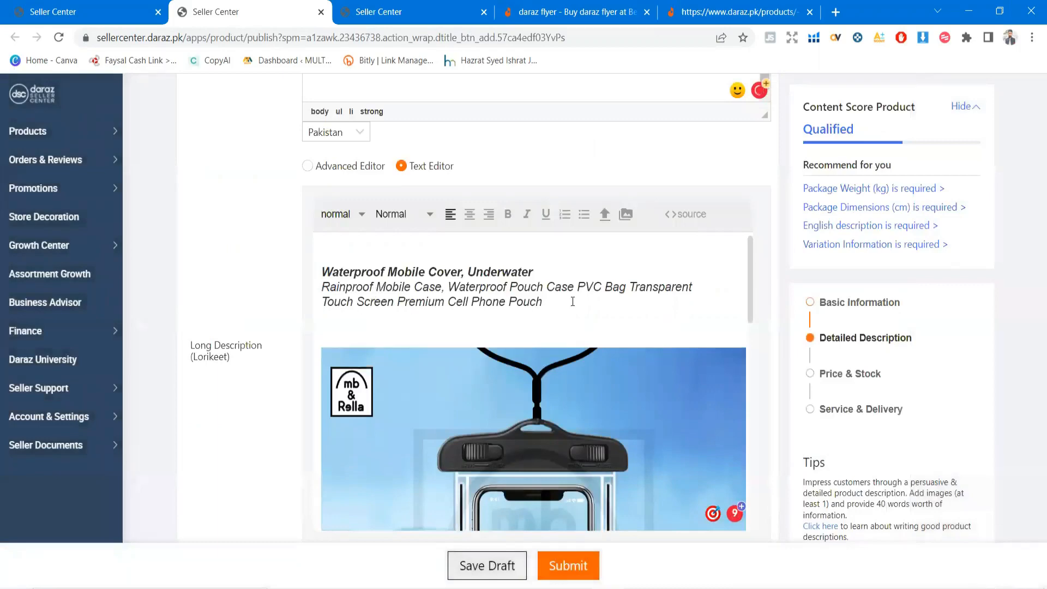
- Make the heading "Creator Tech Waterproof Cover:" in the long description bold
scroll(435, 322, down, 8)
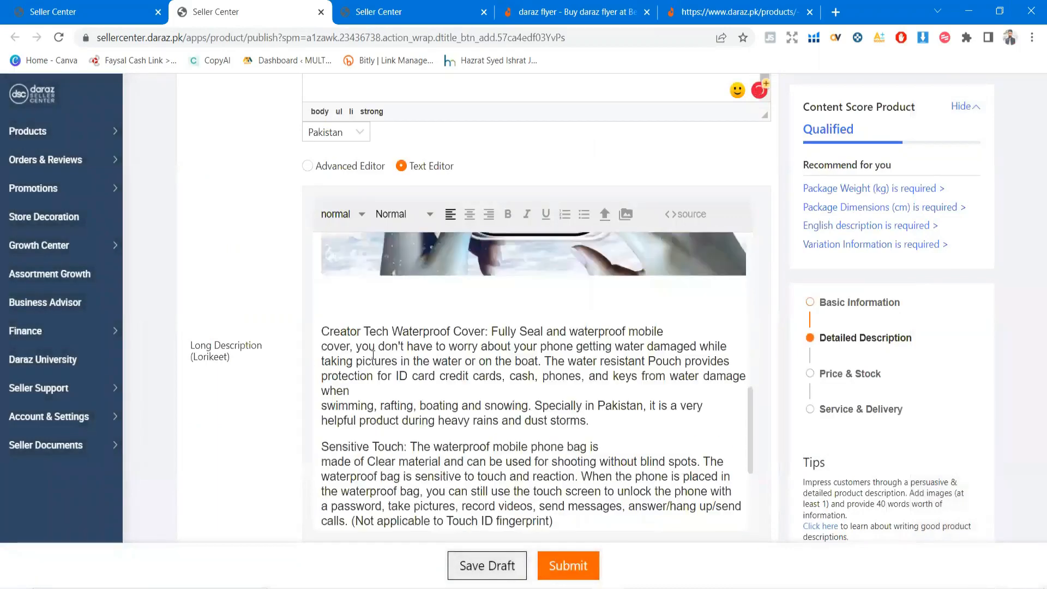
scroll(326, 262, down, 1)
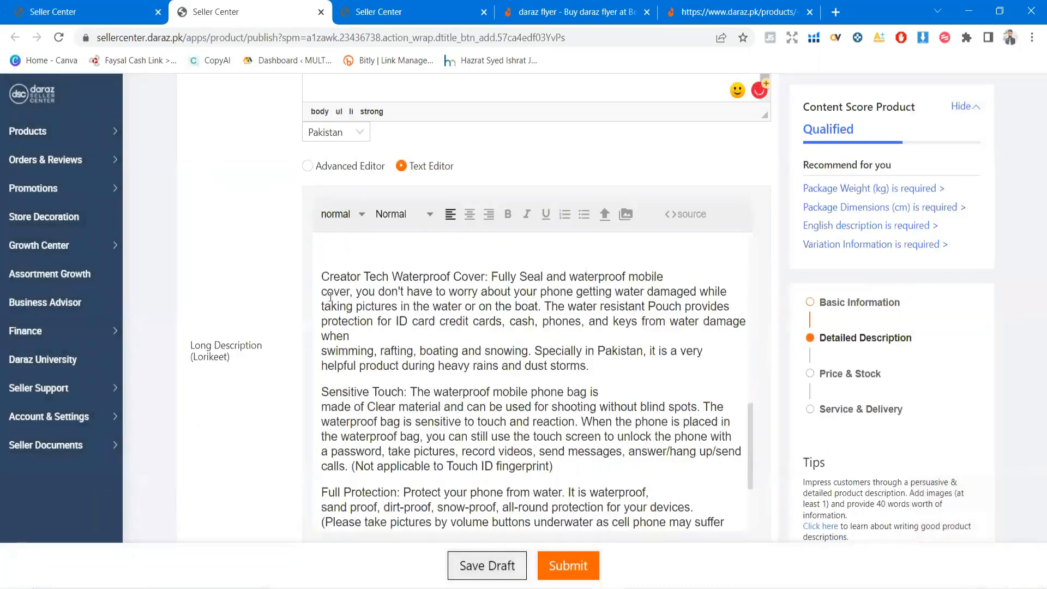
drag(490, 276, 318, 280)
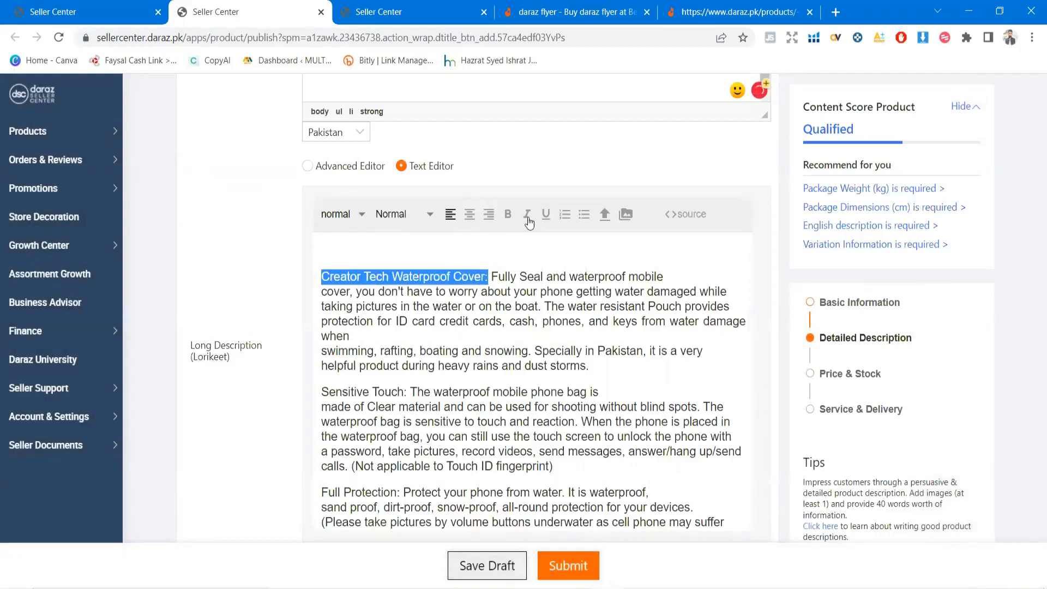
click(507, 213)
click(507, 292)
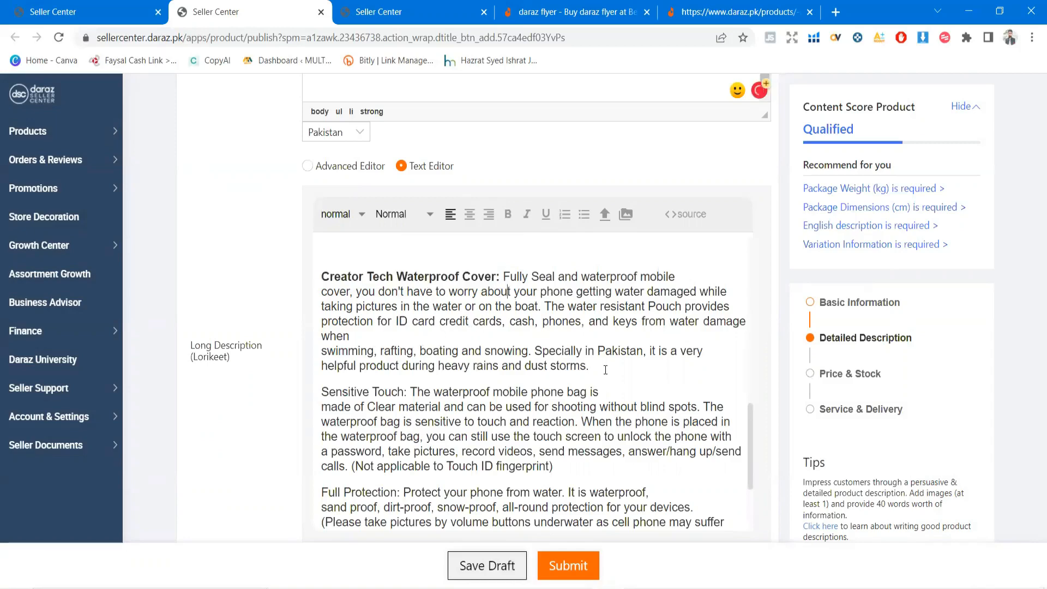
- Insert the underwater "water proof cov..." picture from the "waterproof mobile cover" folder on blank lines below the "Creator Tech Waterproof Cover:" paragraph
key(Return)
key(Return)
key(Return)
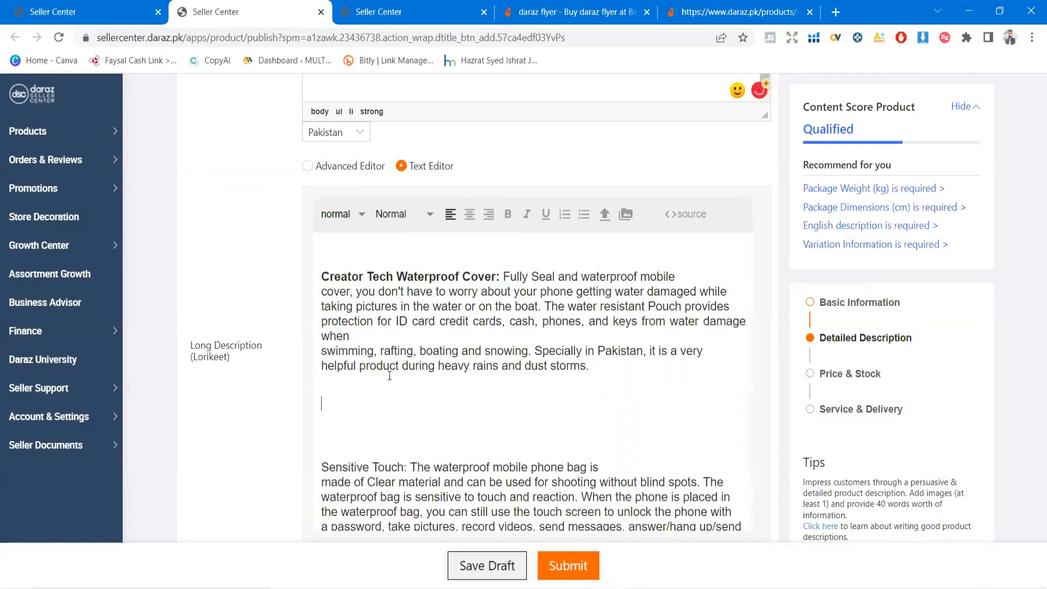
key(Return)
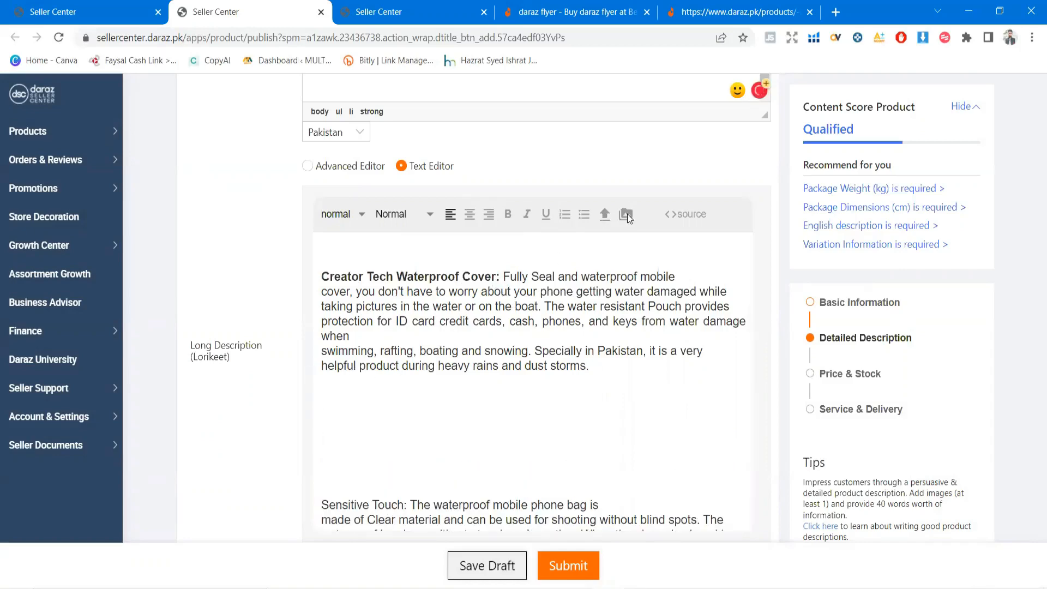
click(626, 213)
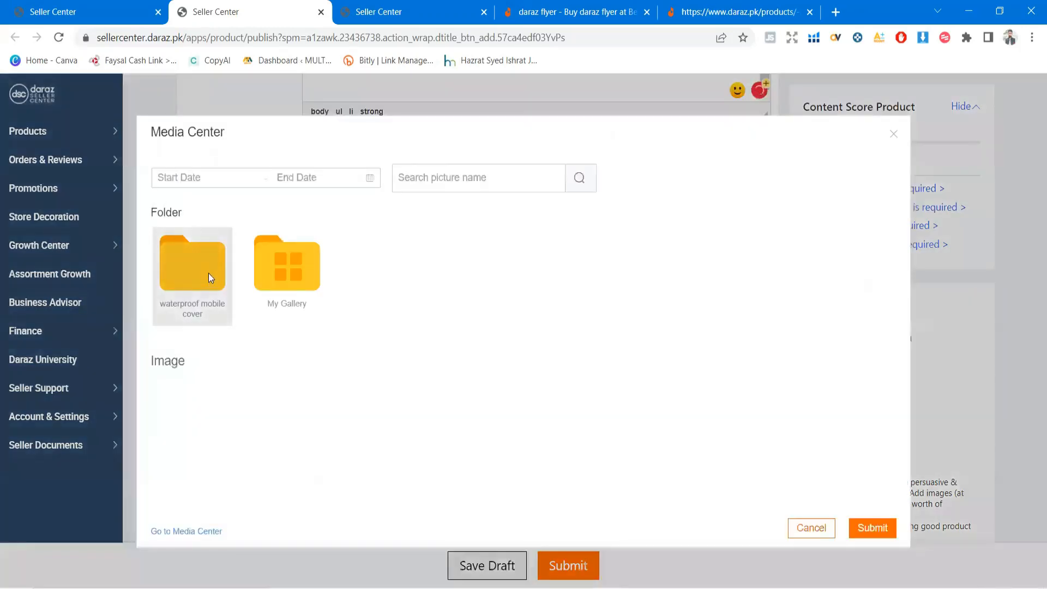
click(208, 273)
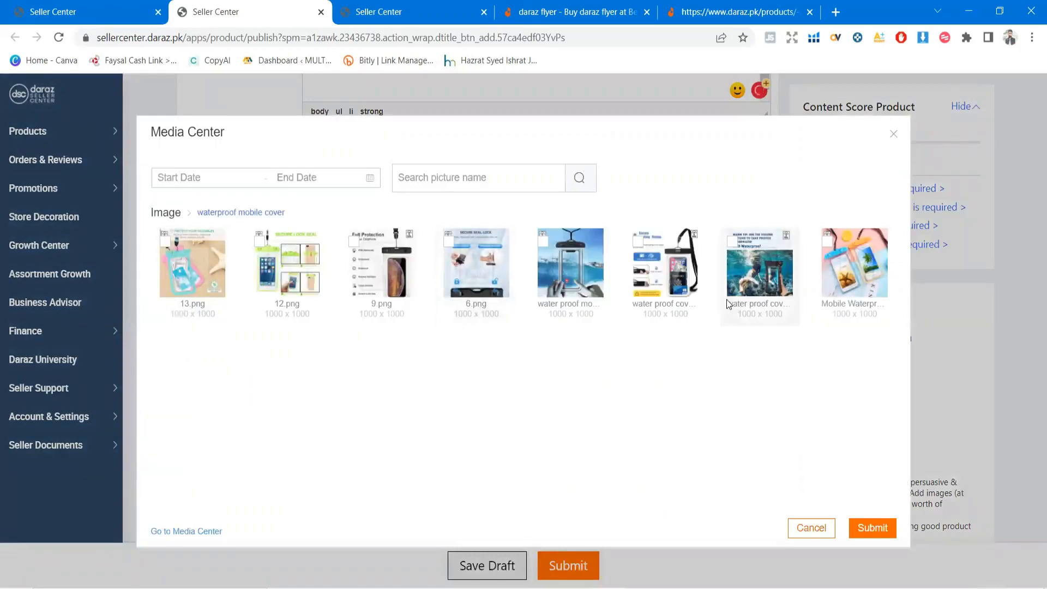
click(741, 289)
click(872, 542)
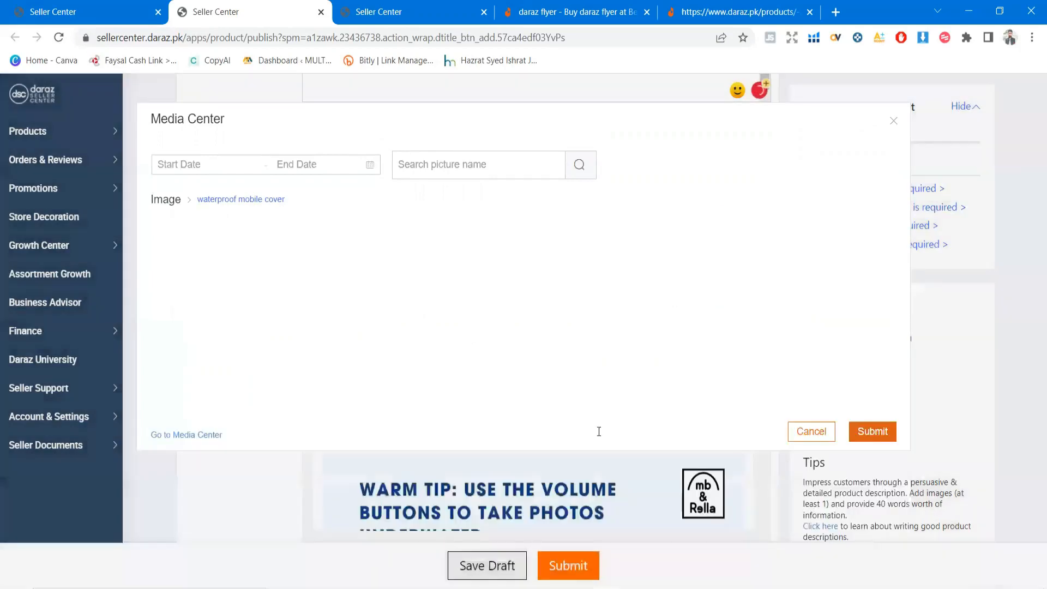
- Make the heading "Sensitive Touch:" in the long description bold
scroll(453, 355, down, 3)
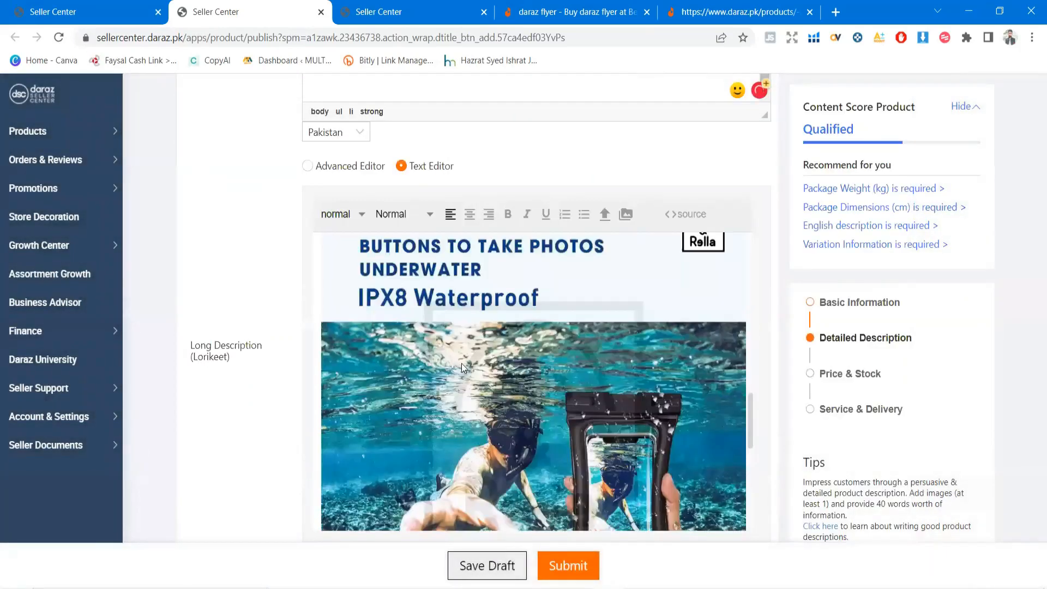
scroll(461, 364, down, 5)
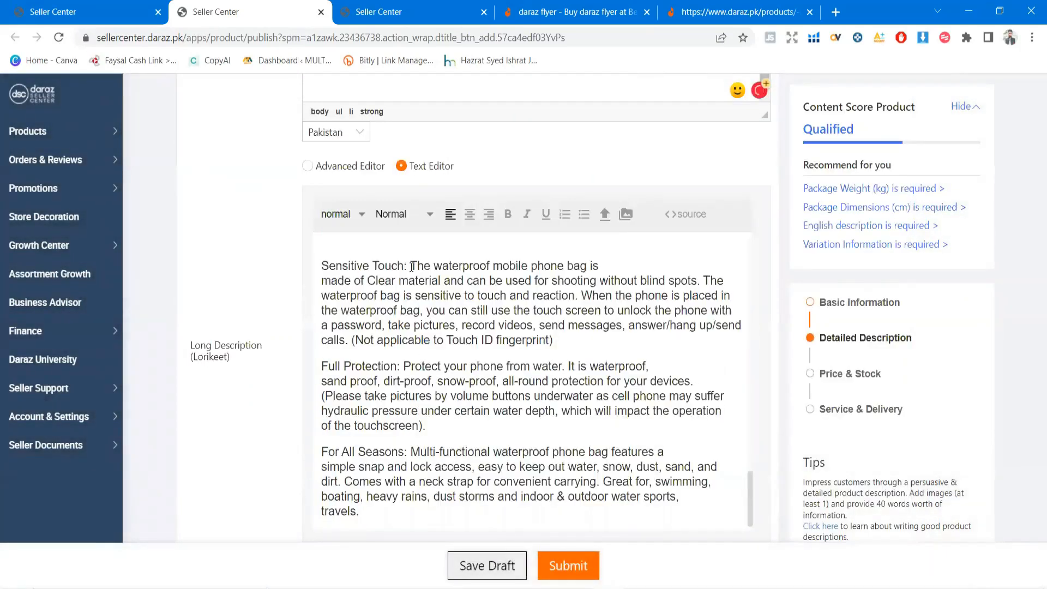
drag(412, 266, 314, 270)
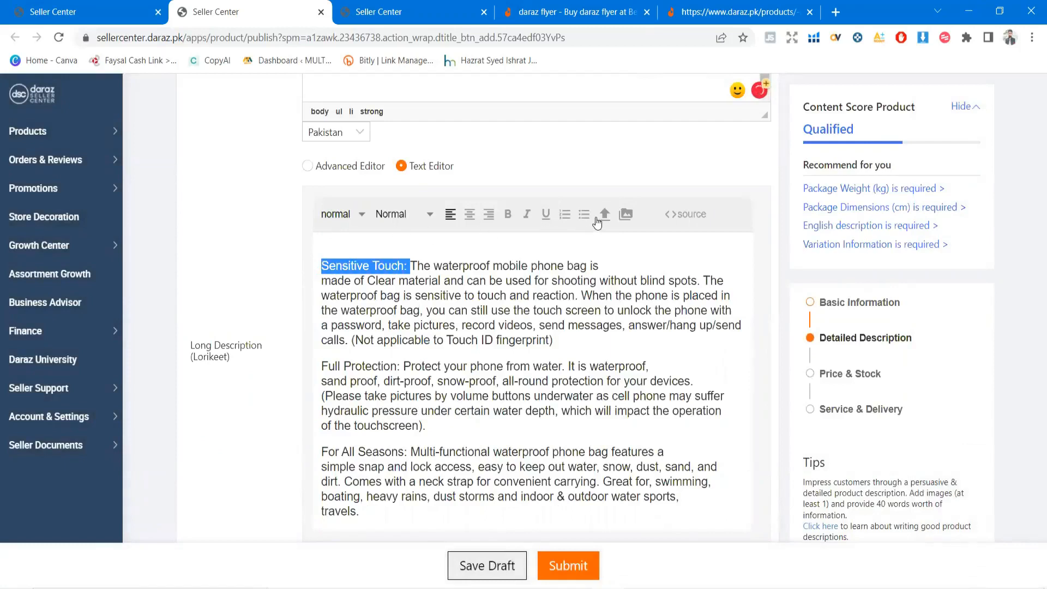
click(507, 214)
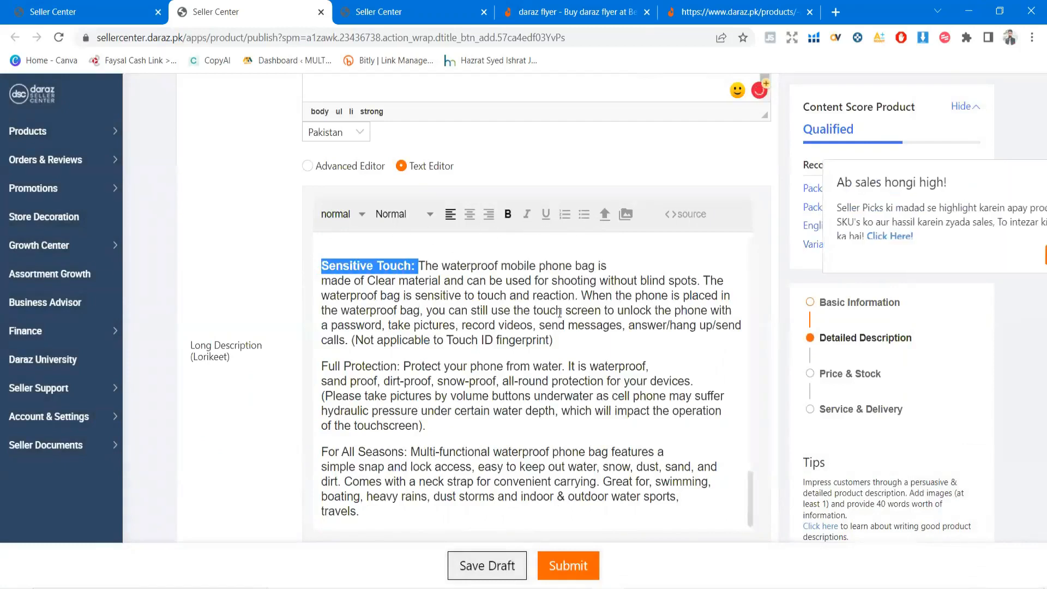
click(569, 340)
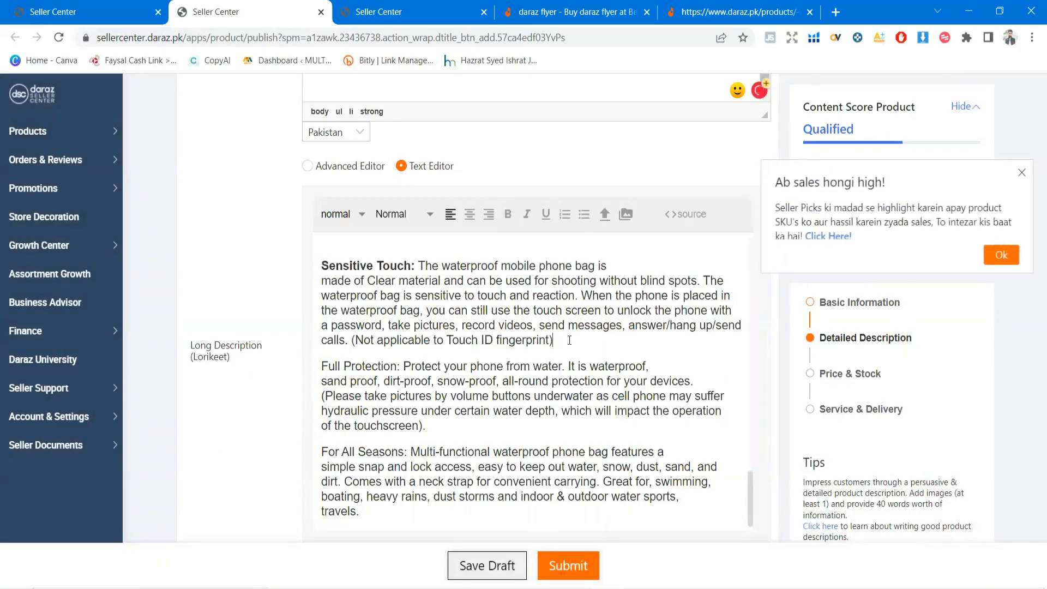
- Add a blank line after the "Full Protection:" paragraph of the long description and make that heading bold
click(465, 427)
key(Return)
drag(398, 364, 326, 364)
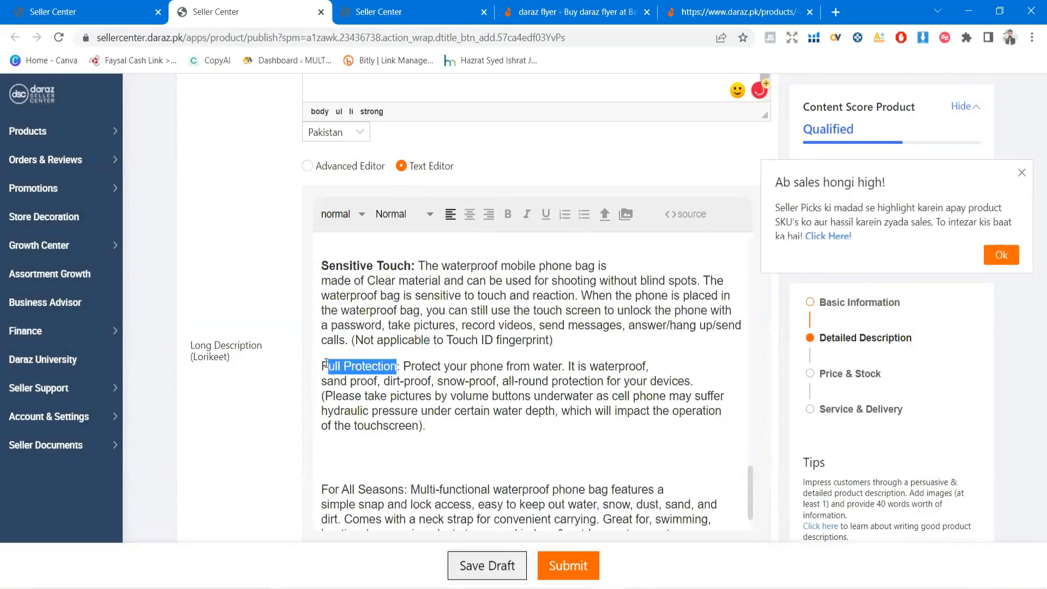
drag(401, 365, 320, 364)
click(507, 213)
click(450, 342)
- Add another blank line below the "Full Protection:" paragraph and open the "waterproof mobile cover" folder in the image picker, leaving 13.png unselected
drag(428, 428, 360, 444)
click(339, 452)
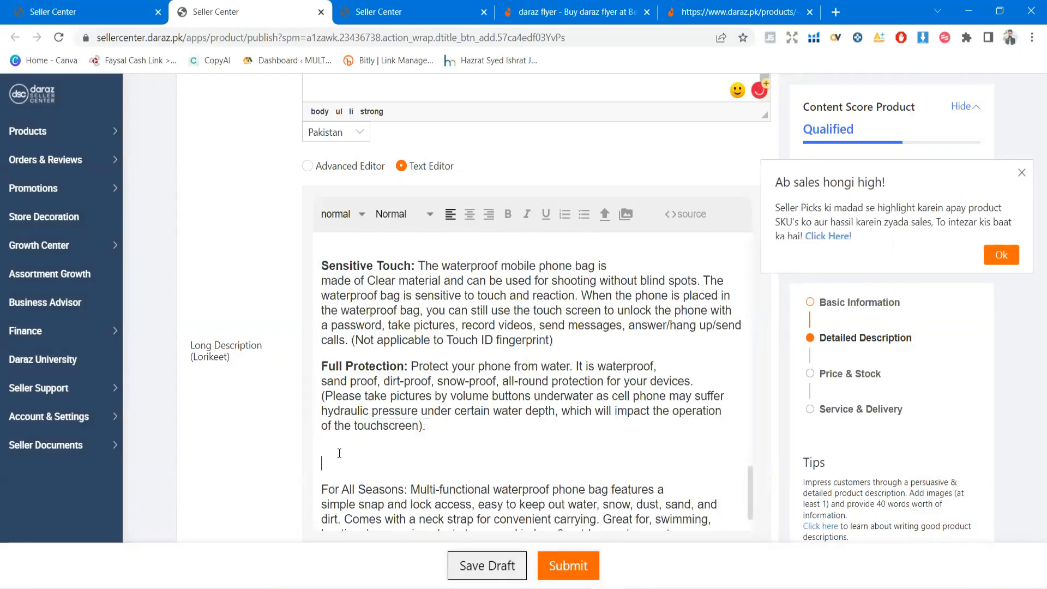
key(Return)
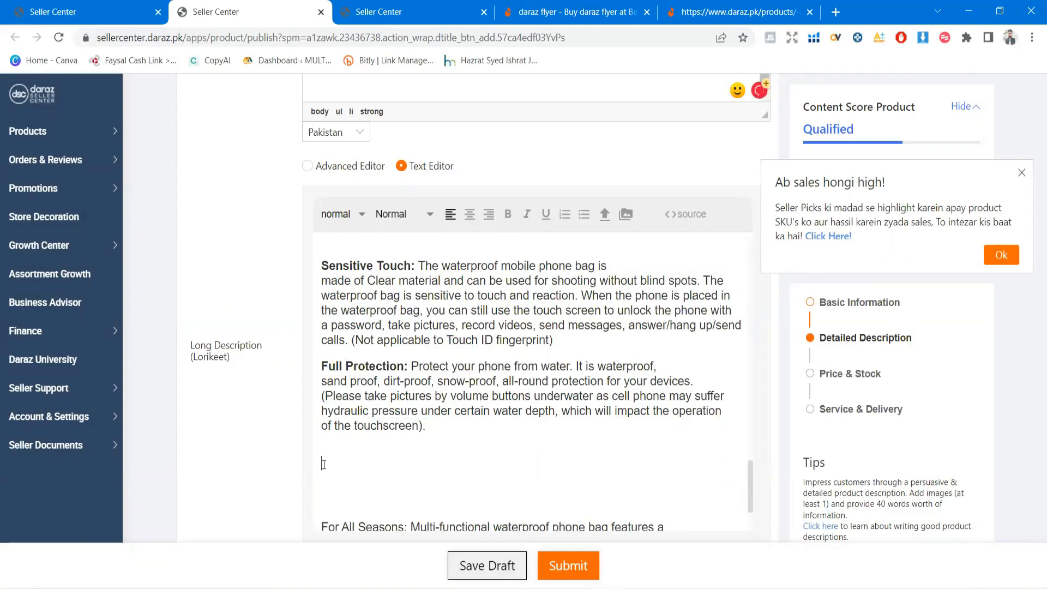
click(626, 213)
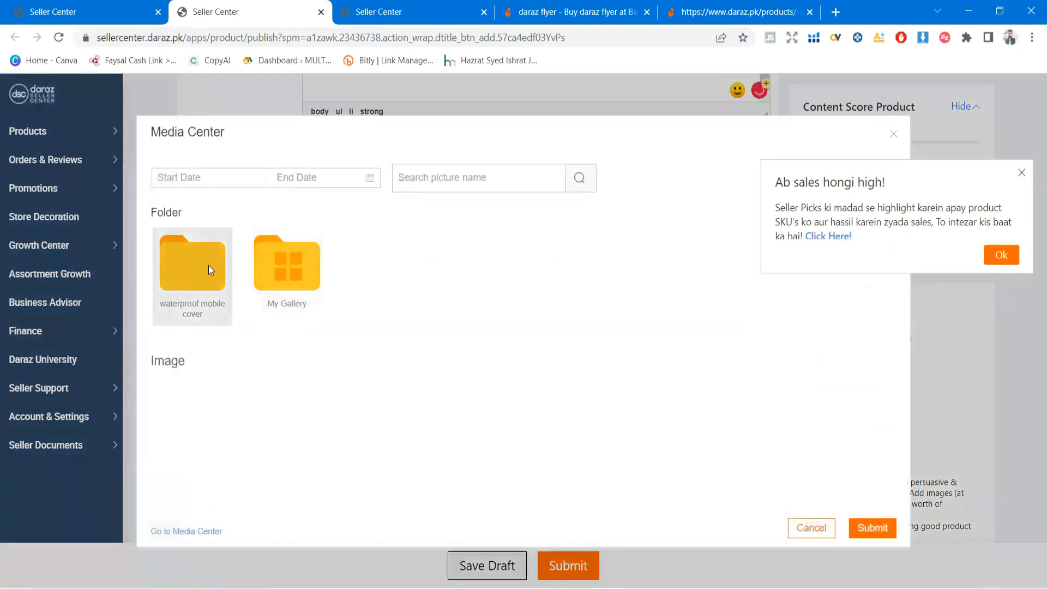
click(208, 265)
click(200, 269)
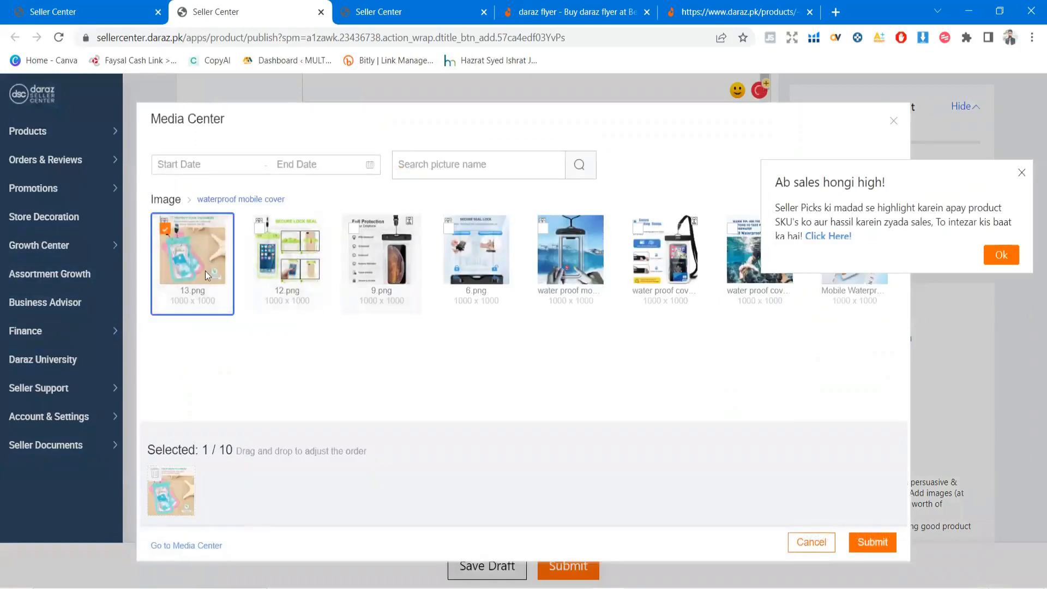
click(213, 283)
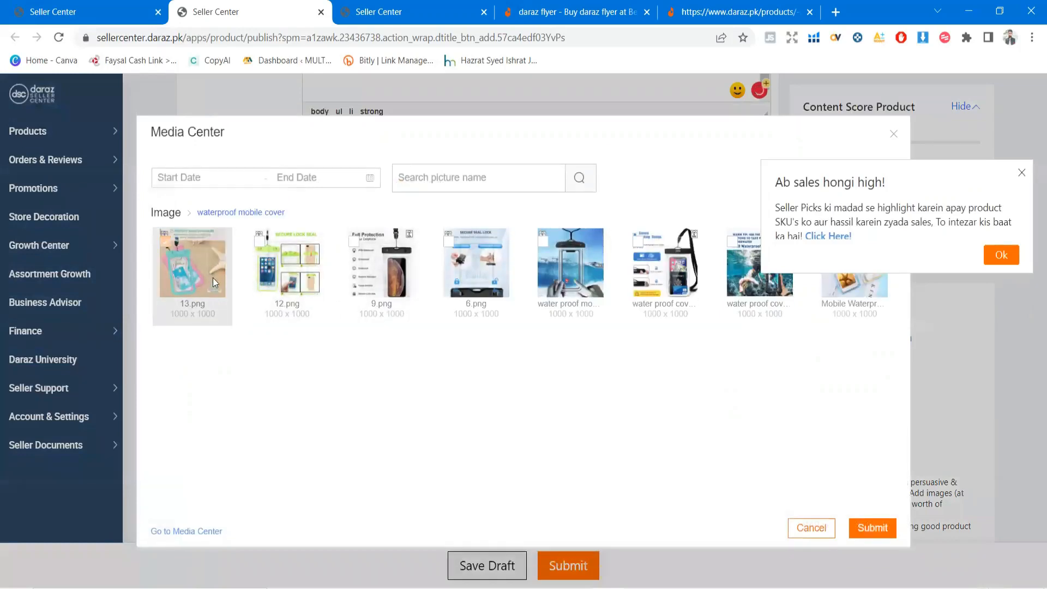
- Dismiss the sales notice and check the computer's Wi-Fi connection
click(1021, 173)
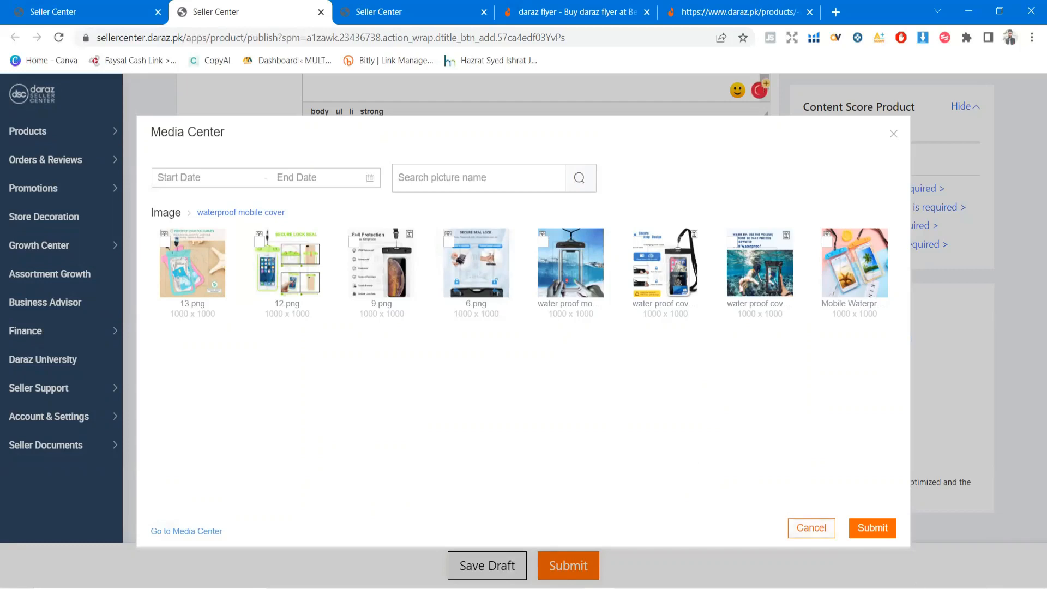
click(881, 588)
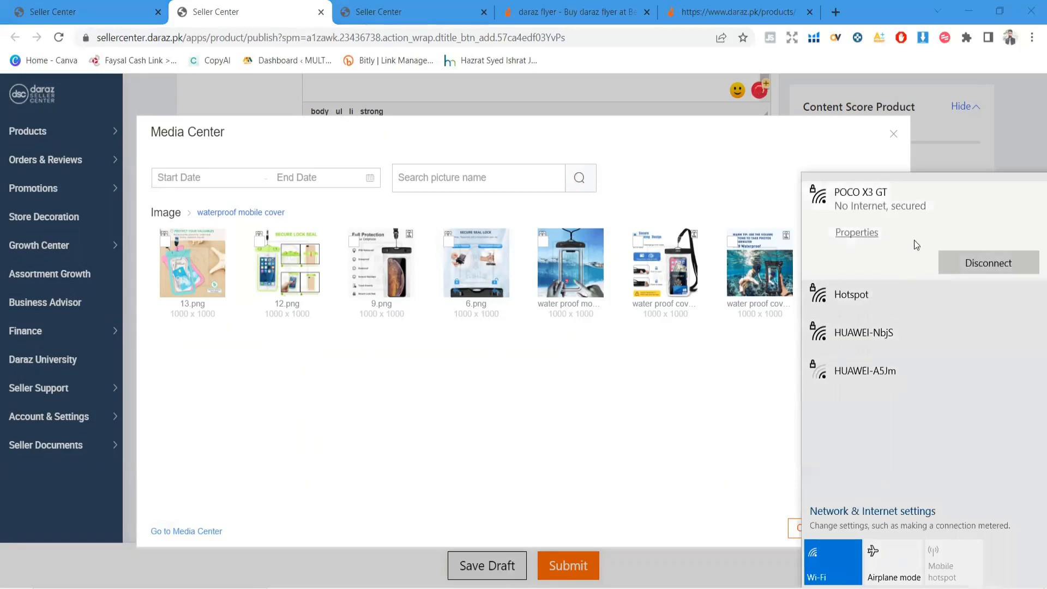
click(719, 378)
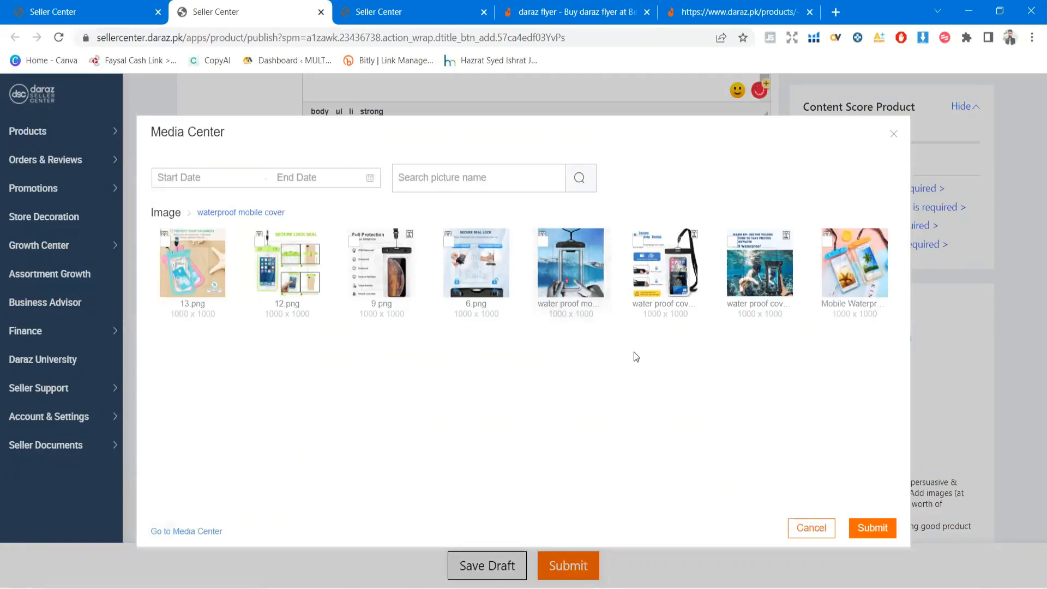
- Insert the picture 9.png below the "Full Protection:" paragraph of the long description
click(749, 272)
click(750, 272)
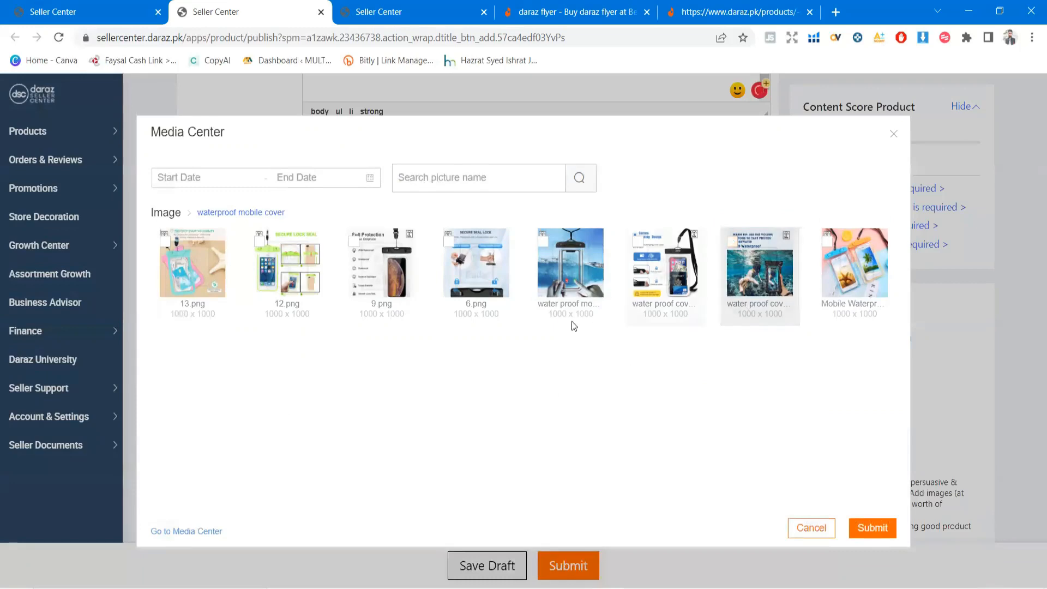
click(381, 262)
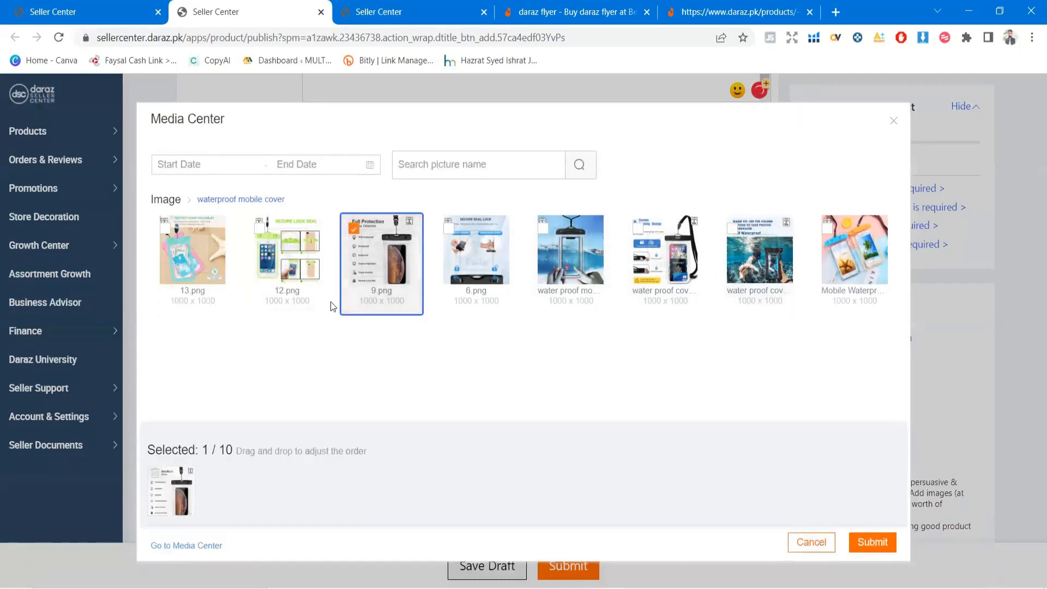
click(872, 542)
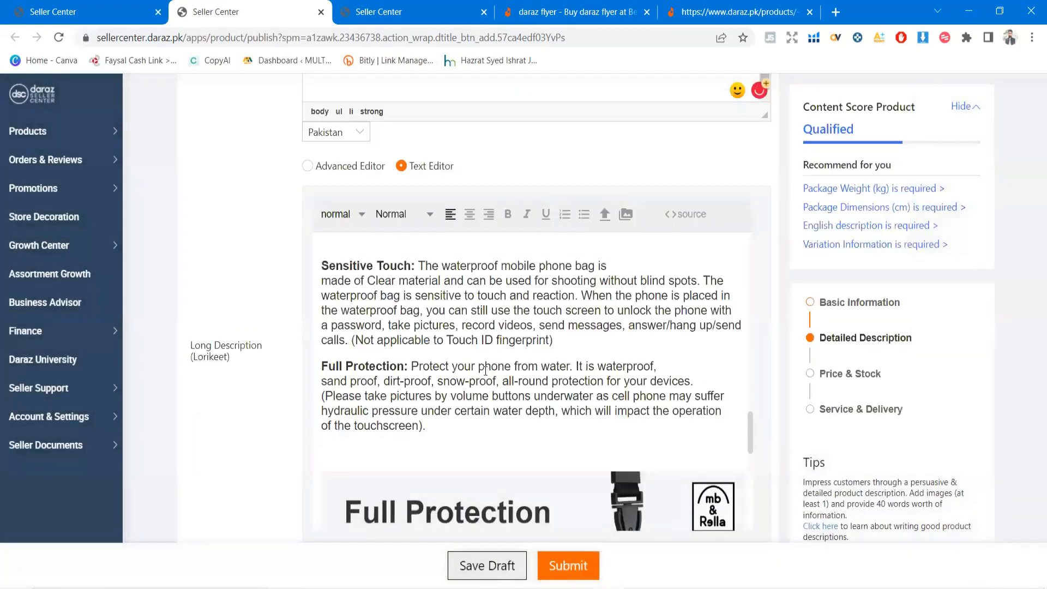
- Review the pictures and paragraphs of the long description from its last paragraph back to its title
scroll(447, 388, down, 12)
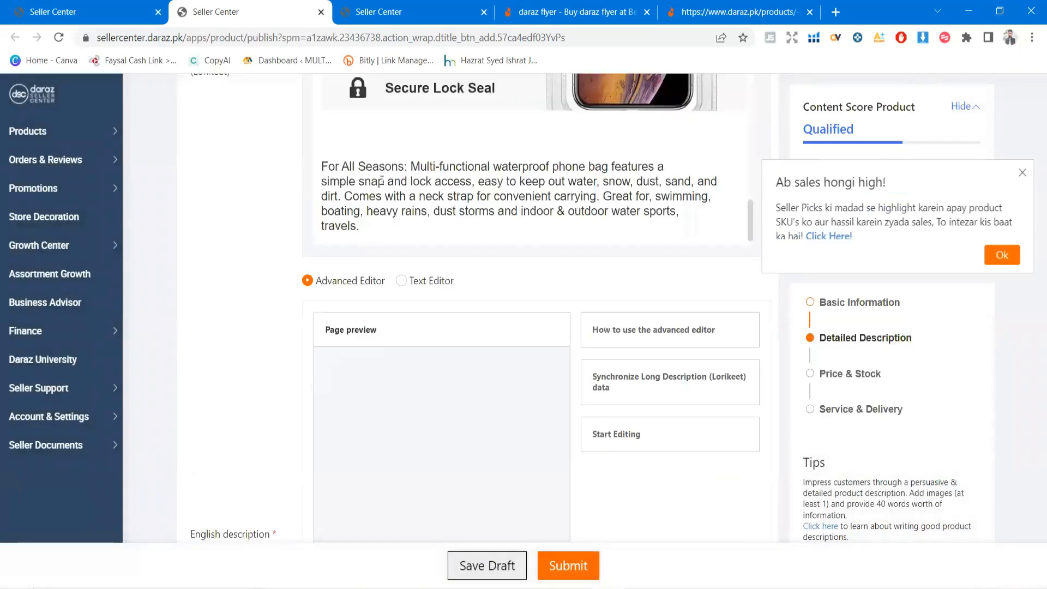
scroll(480, 271, up, 15)
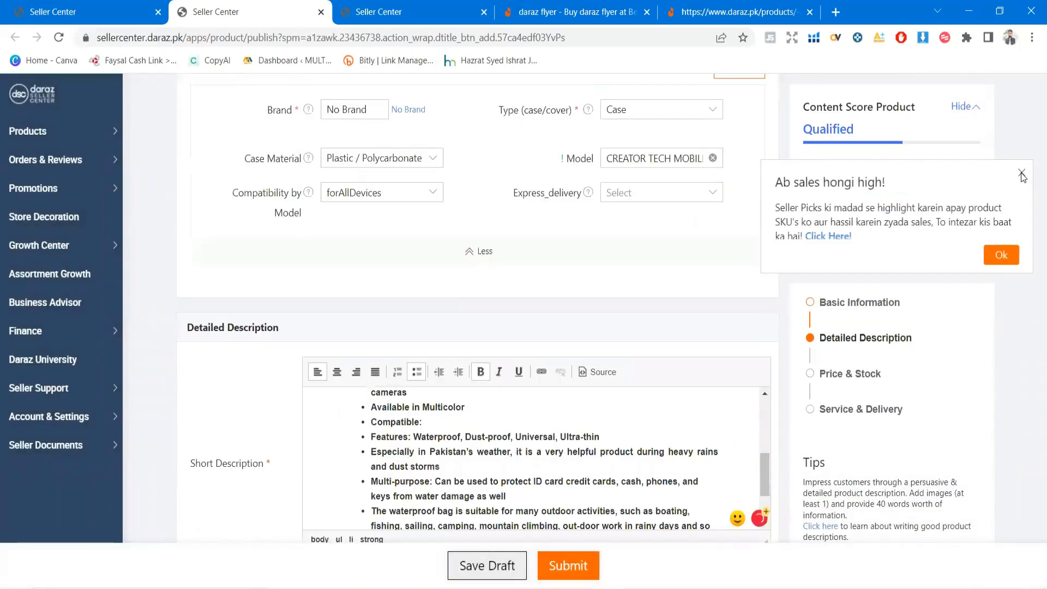
scroll(766, 427, up, 3)
scroll(599, 425, down, 10)
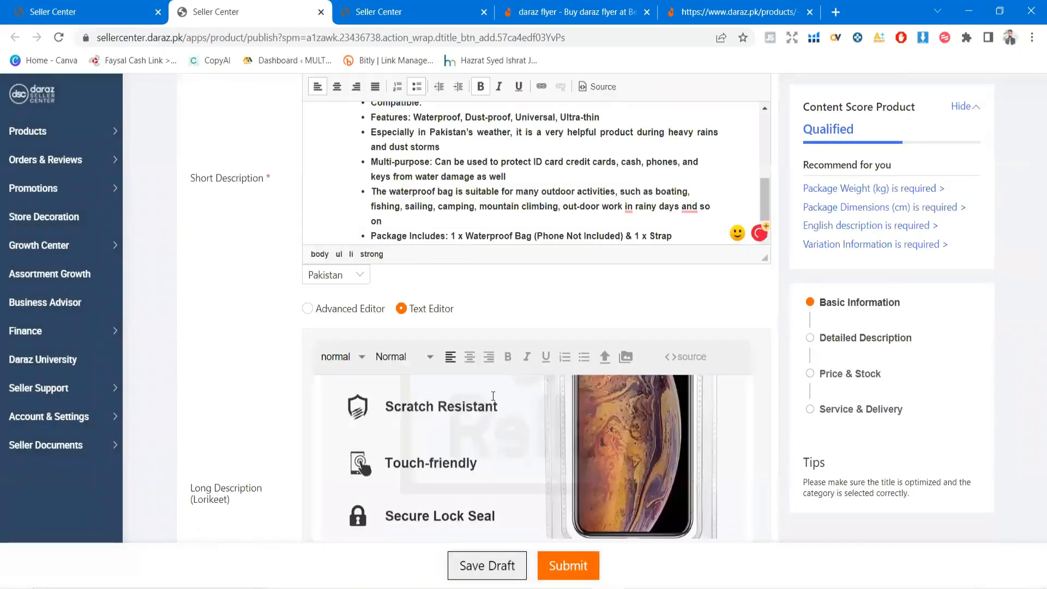
scroll(466, 403, up, 2)
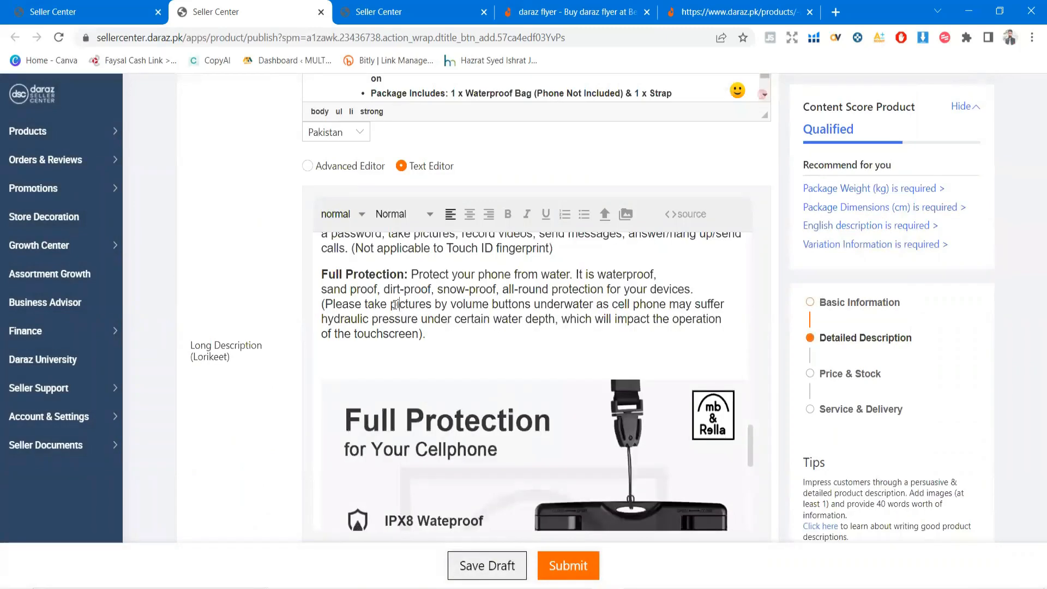
scroll(386, 365, up, 5)
scroll(376, 355, up, 10)
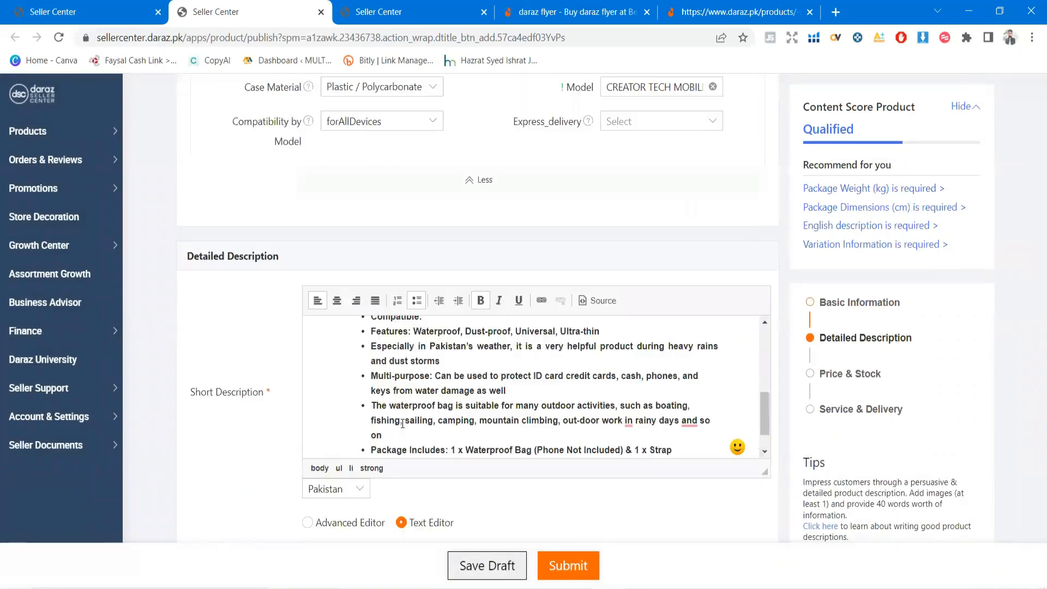
scroll(369, 395, down, 5)
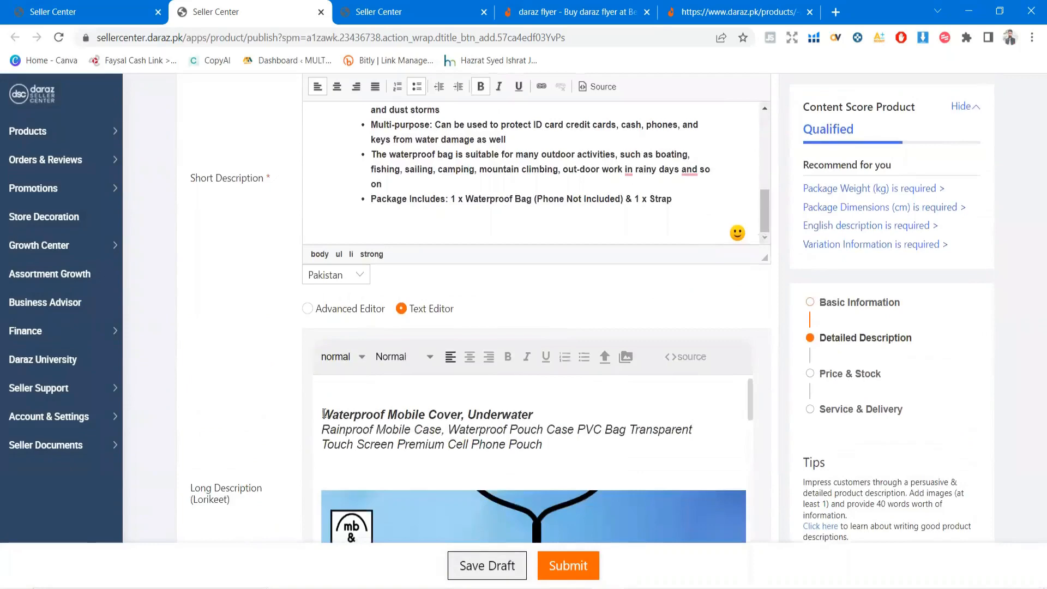
- Select the whole long description, from its title through the "For All Seasons" paragraph, and copy it
drag(320, 415, 502, 516)
key(BackSpace)
scroll(572, 137, down, 15)
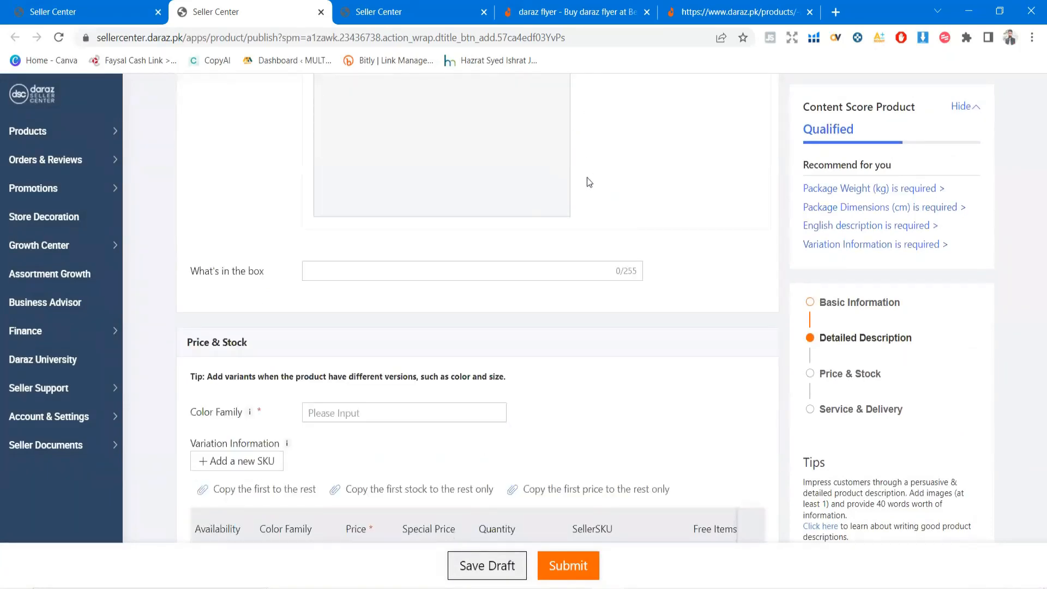
scroll(466, 316, up, 10)
scroll(403, 289, up, 1)
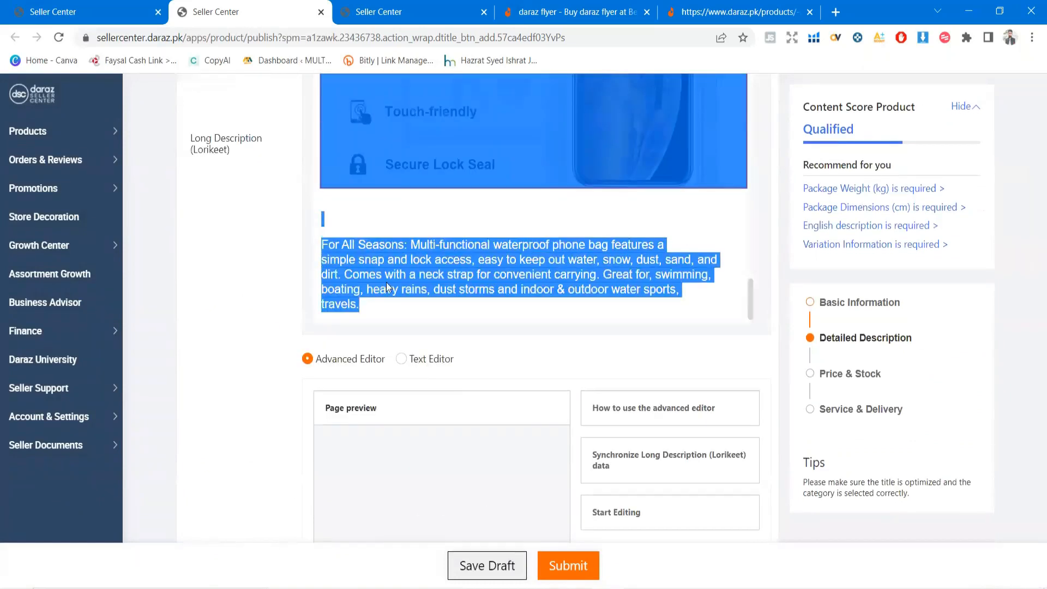
key(BackSpace)
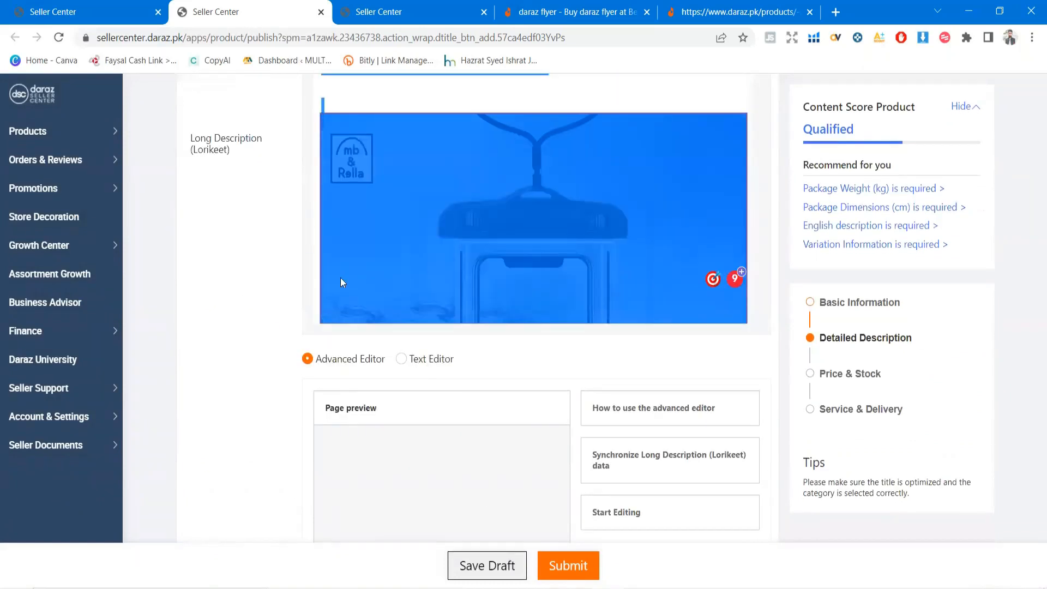
- Switch the English description to the text editor, paste the copied long description into it and check the pasted content
click(273, 282)
click(402, 358)
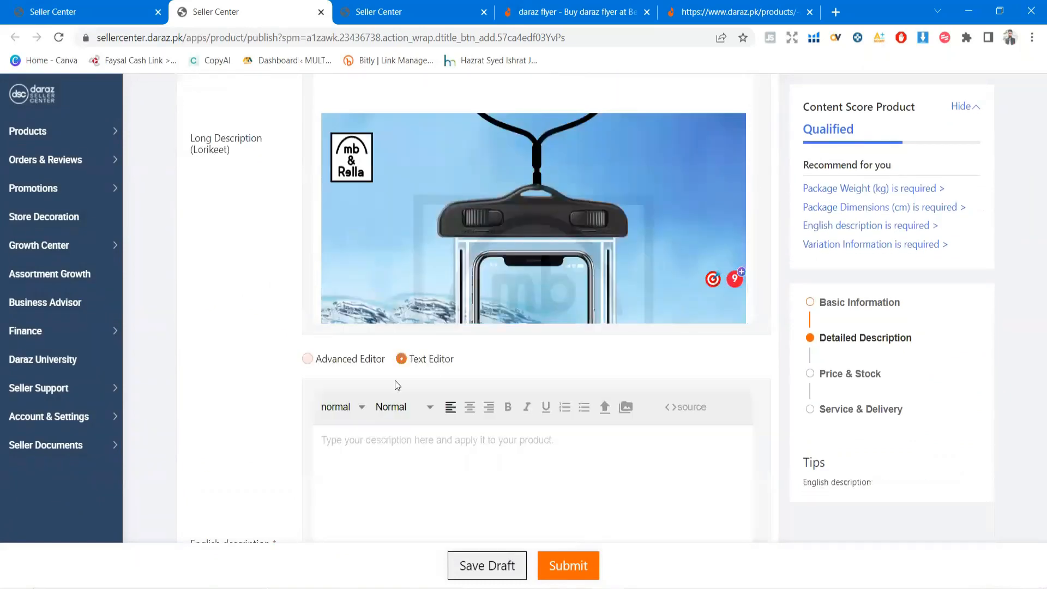
scroll(368, 322, down, 3)
key(ctrl+v)
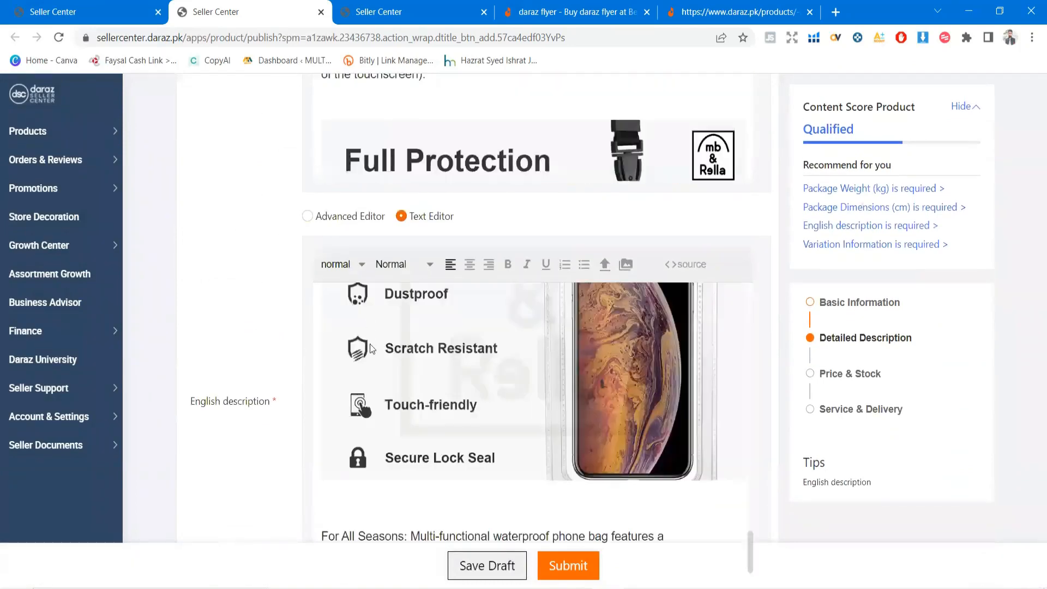
scroll(393, 389, up, 10)
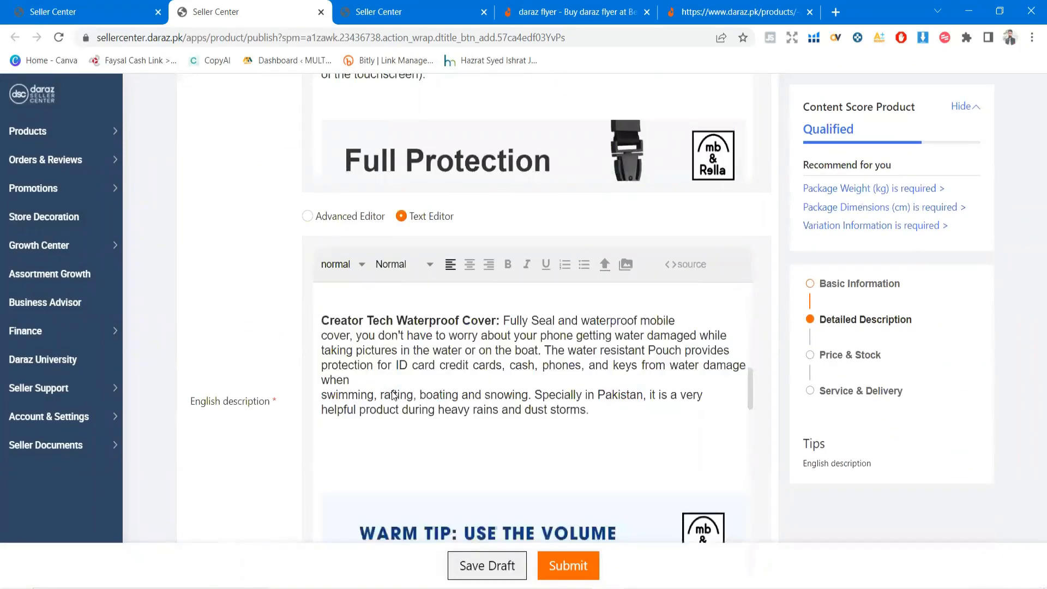
scroll(415, 357, down, 7)
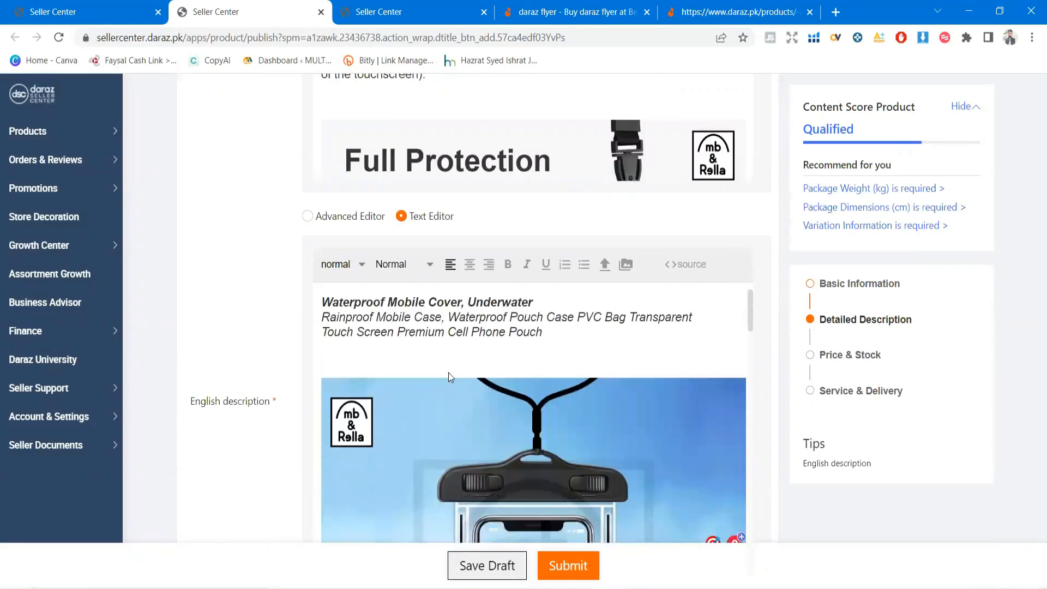
- Fill in what's in the box as "user guide, one mobile cover, one plastic Polly bag, thank you card", using the suggested spelling of Polly
scroll(413, 352, down, 8)
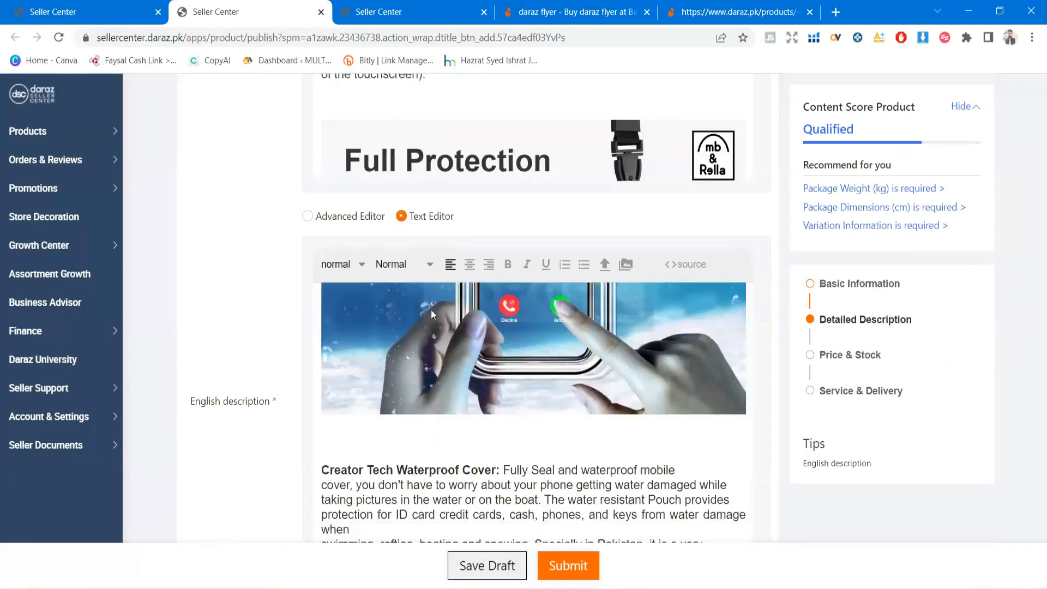
scroll(496, 397, down, 12)
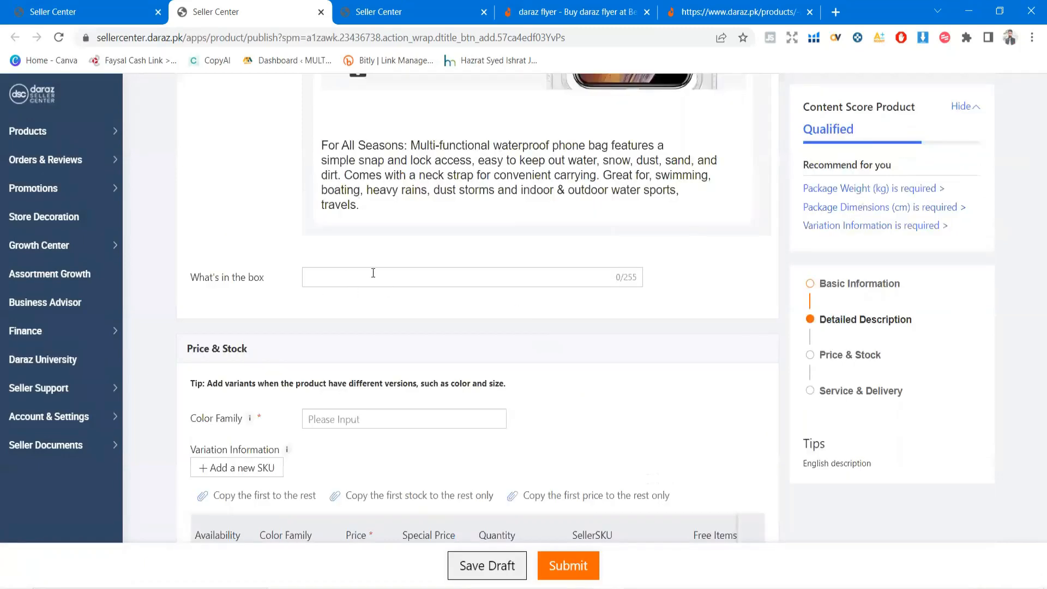
scroll(373, 273, up, 4)
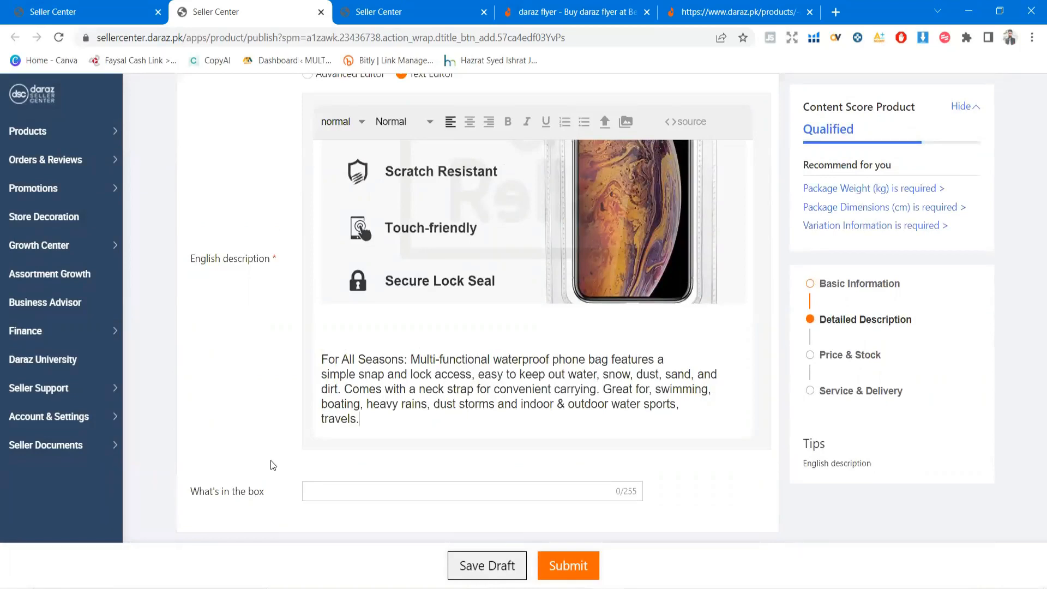
scroll(270, 460, down, 1)
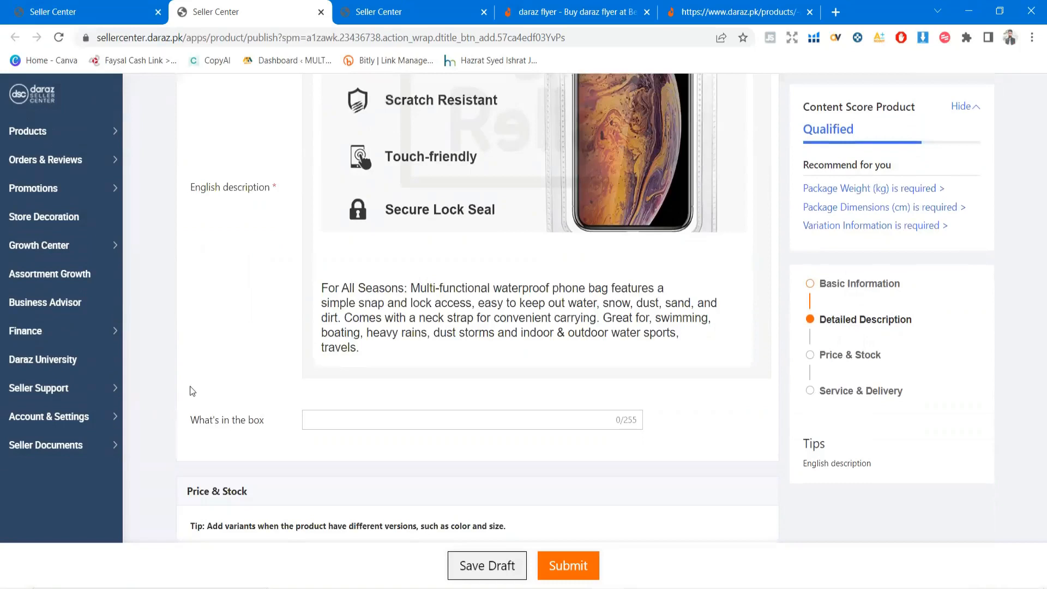
click(318, 416)
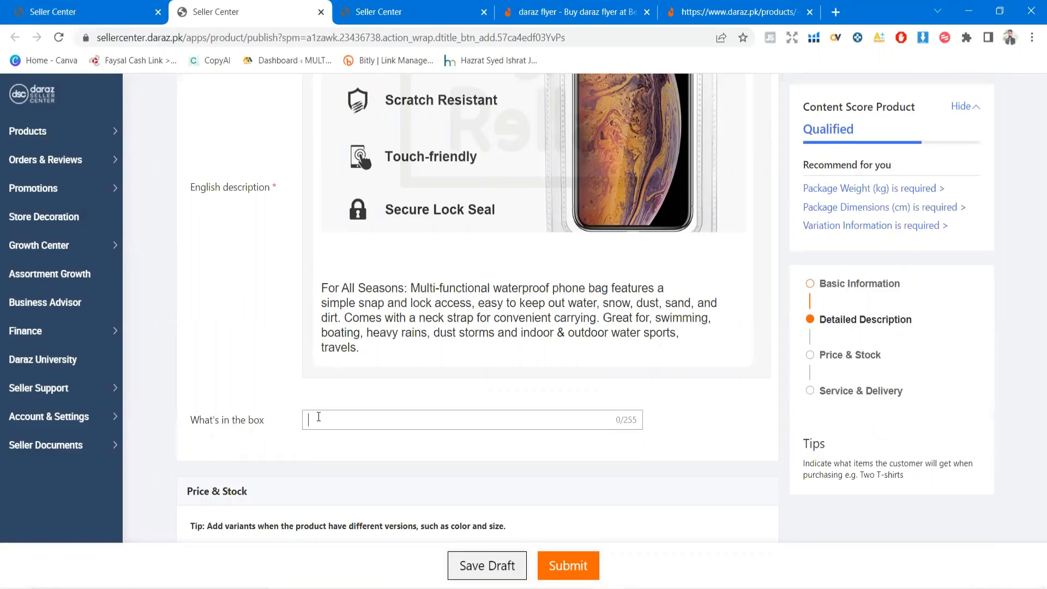
text(uc)
text(ser guide )
text( one )
text(mobile o)
key(BackSpace)
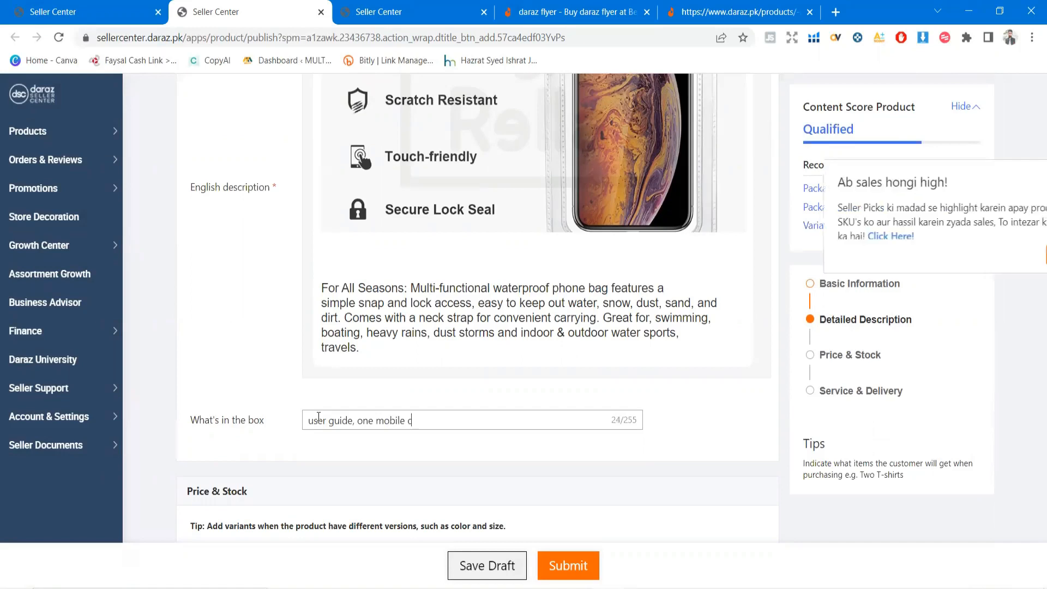
text(cover, )
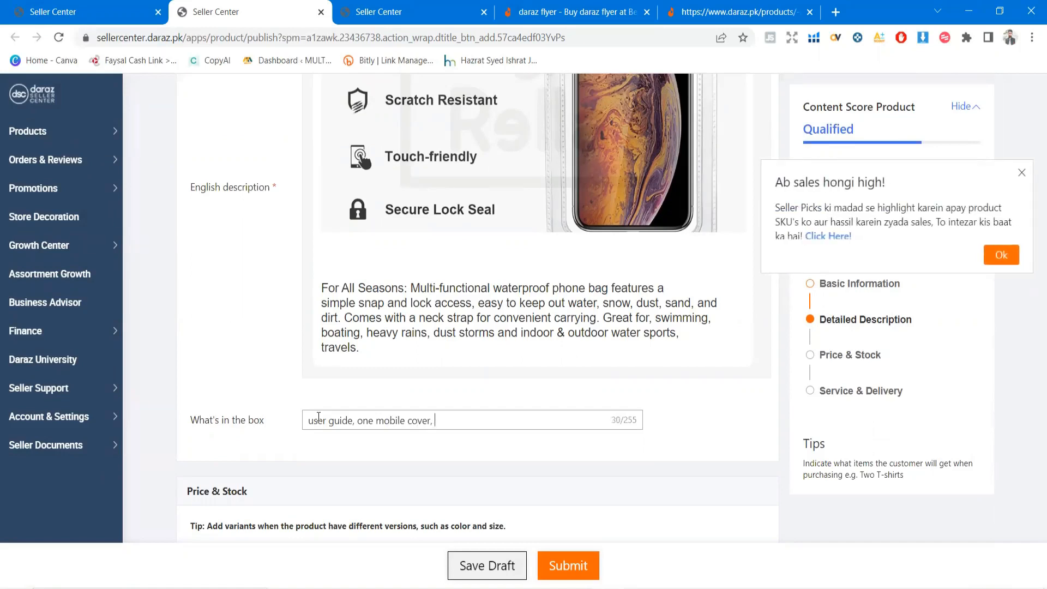
text(one plastic polly bag )
text( thank )
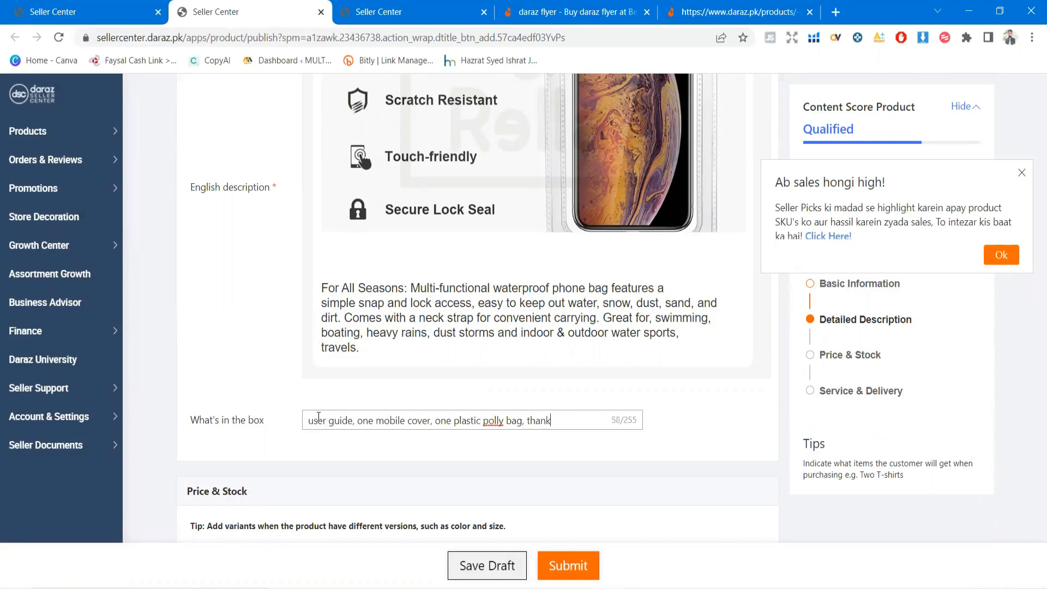
text(you card)
right_click(493, 421)
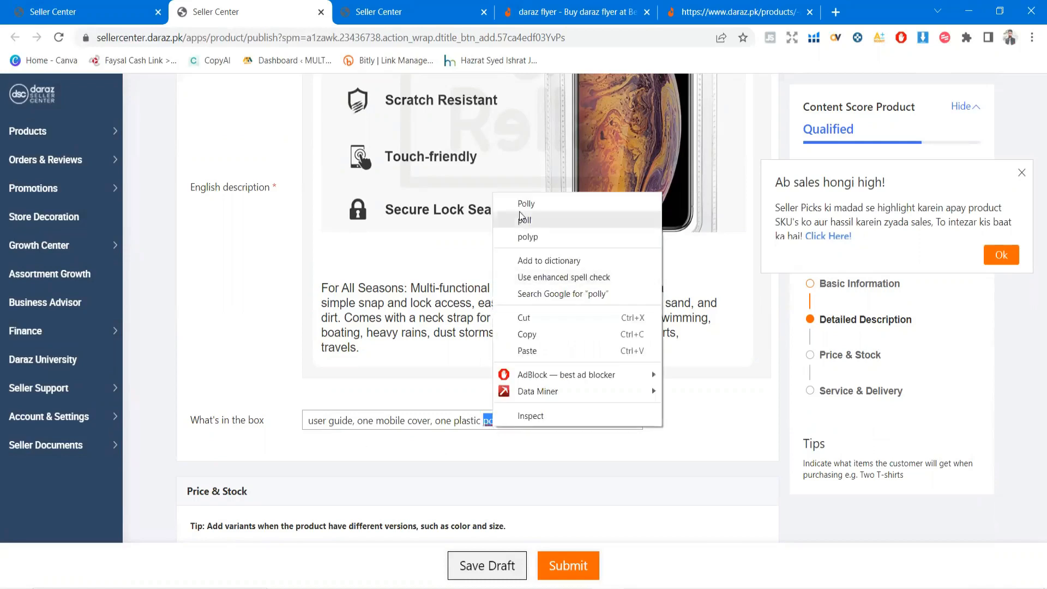
click(526, 204)
- Set the product's color family to Silver in the Price & Stock section
scroll(349, 344, down, 3)
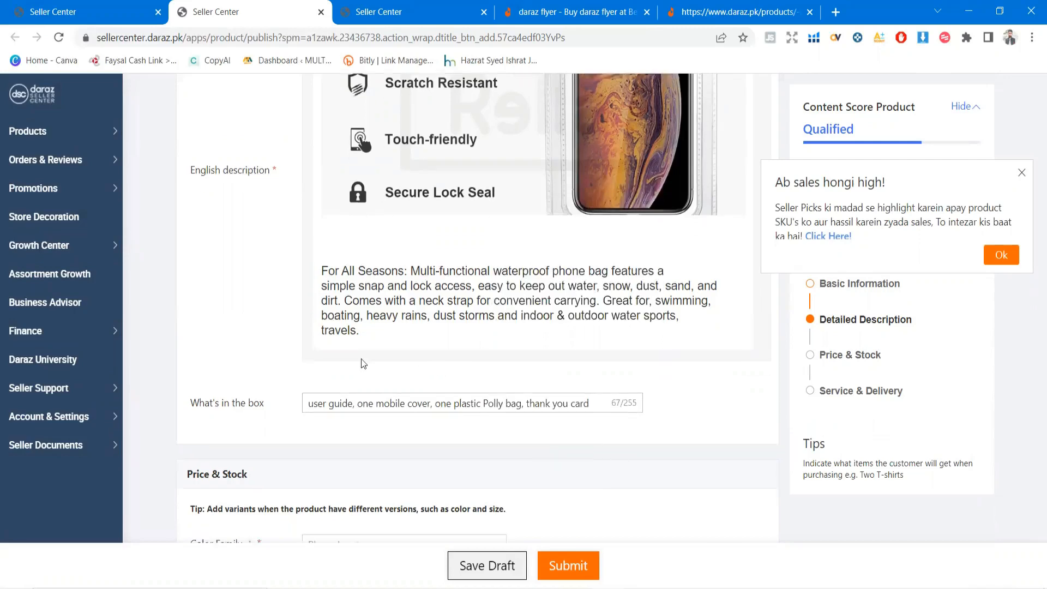
scroll(349, 344, down, 1)
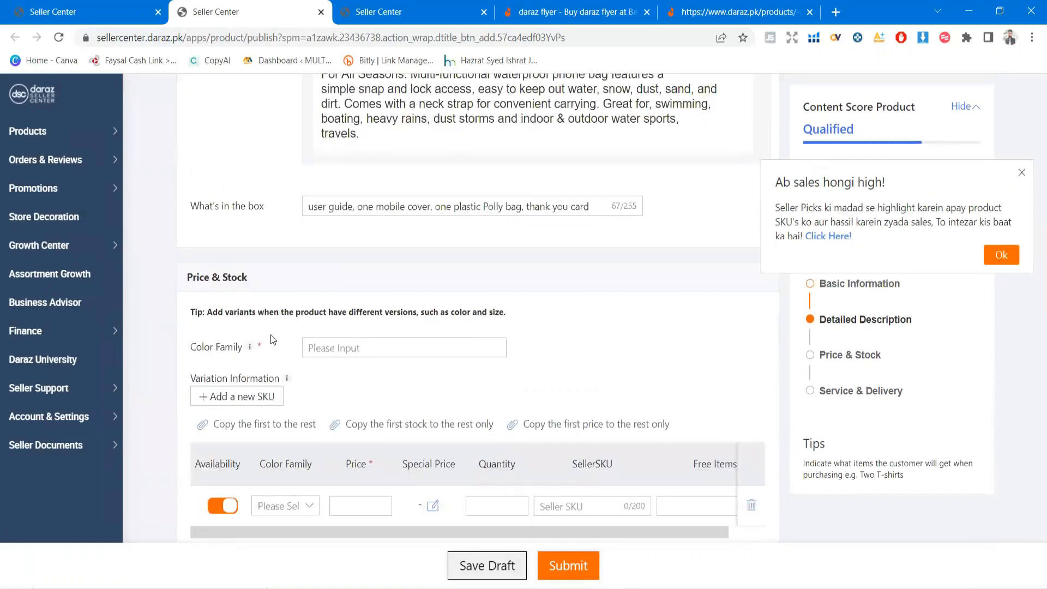
scroll(223, 322, down, 2)
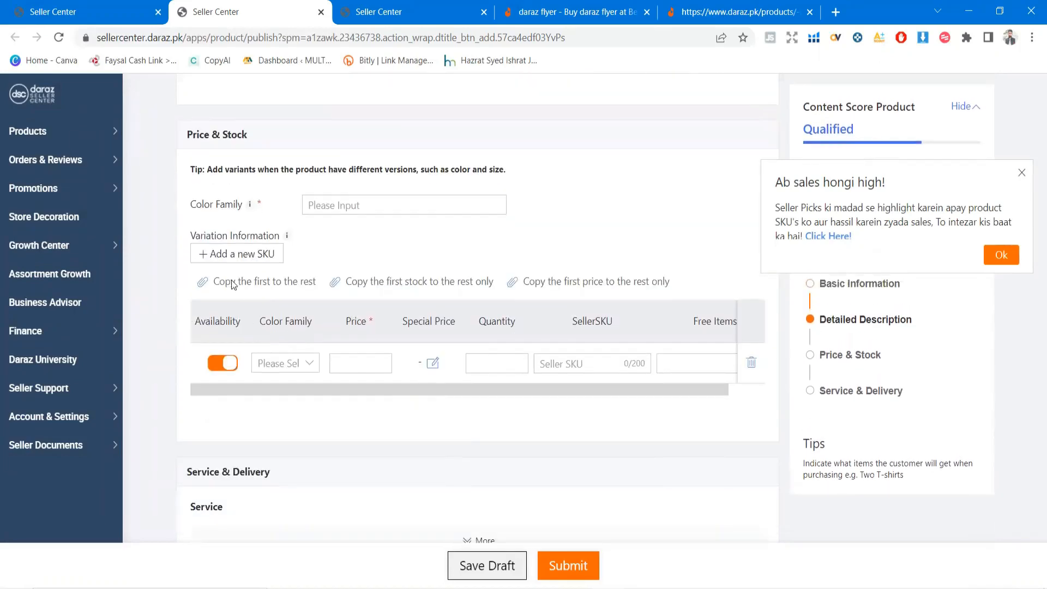
scroll(253, 293, up, 2)
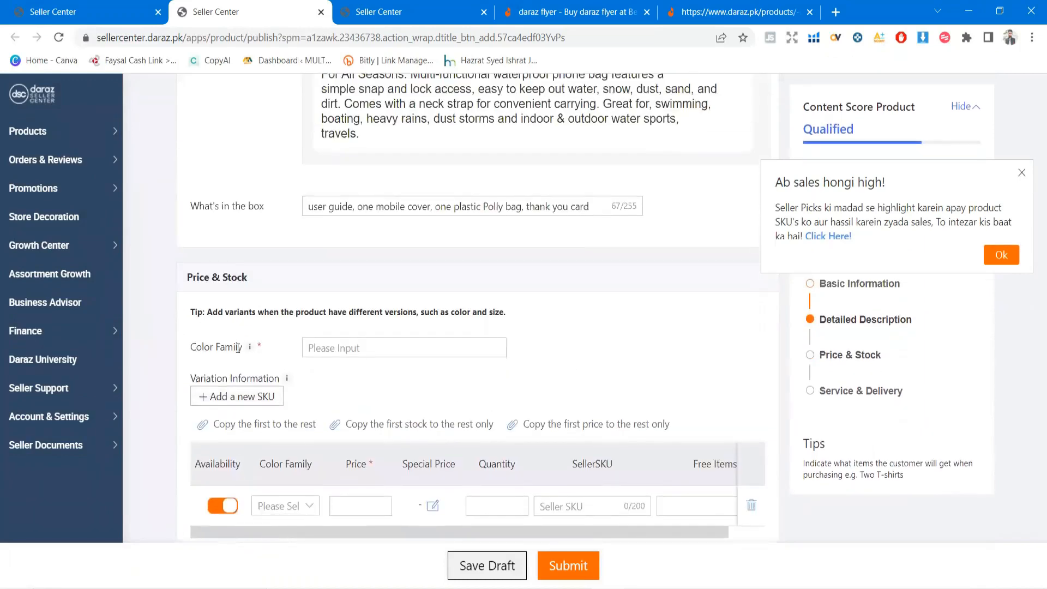
click(334, 346)
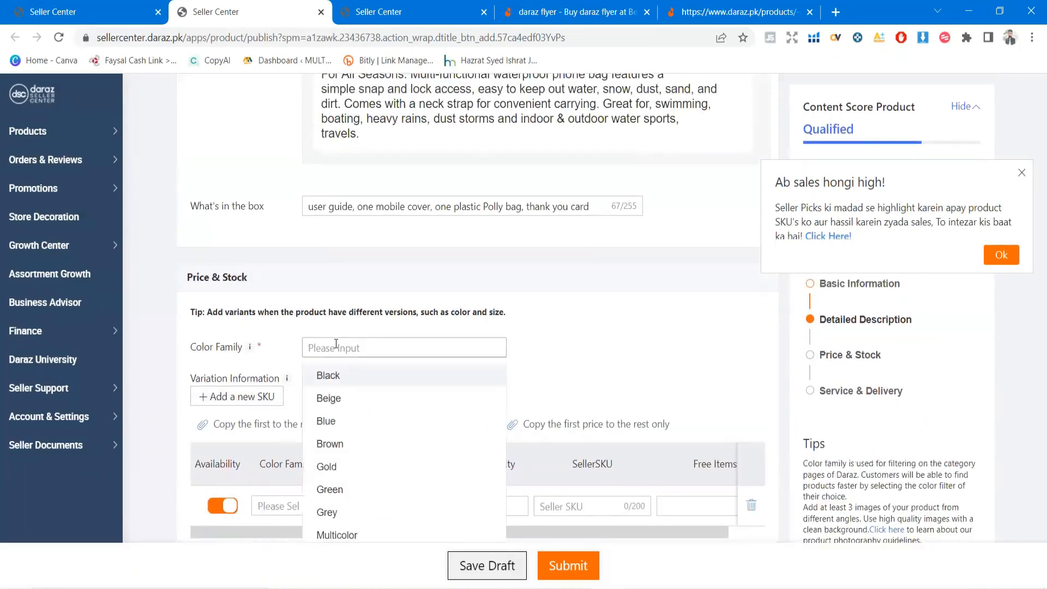
scroll(320, 413, down, 3)
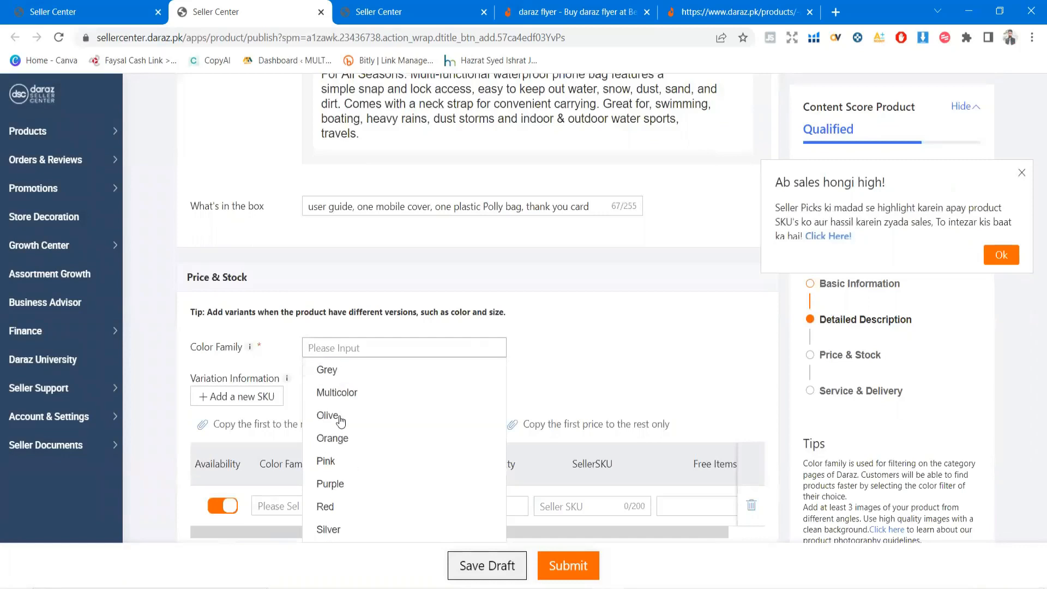
scroll(328, 468, down, 3)
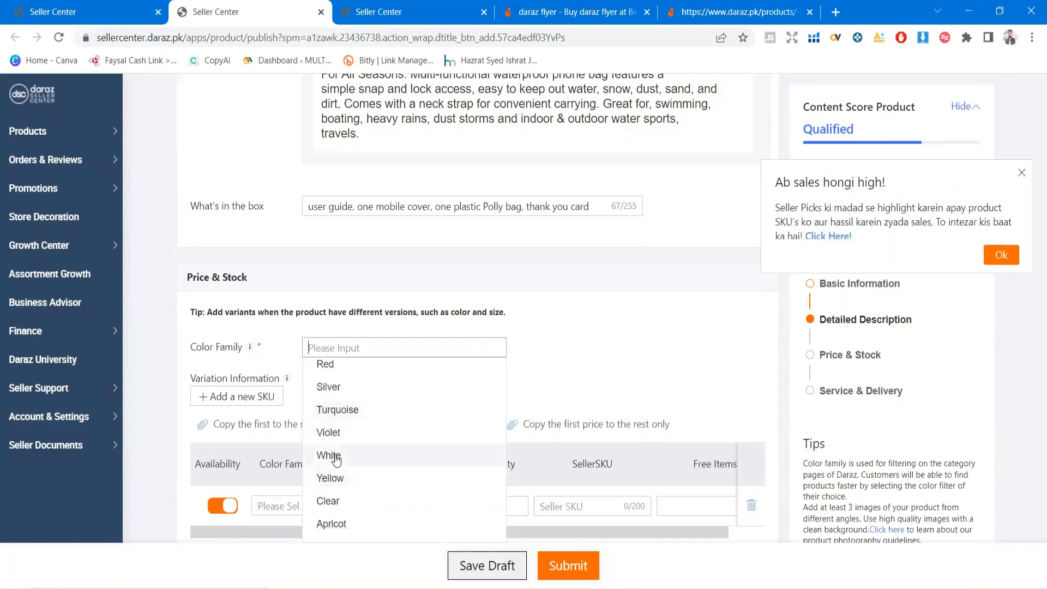
scroll(335, 460, up, 1)
scroll(334, 460, down, 3)
click(327, 388)
- Dismiss the sales notice and open the Media Center's "waterproof mobile cover" folder for the Silver variant's images
scroll(381, 392, down, 3)
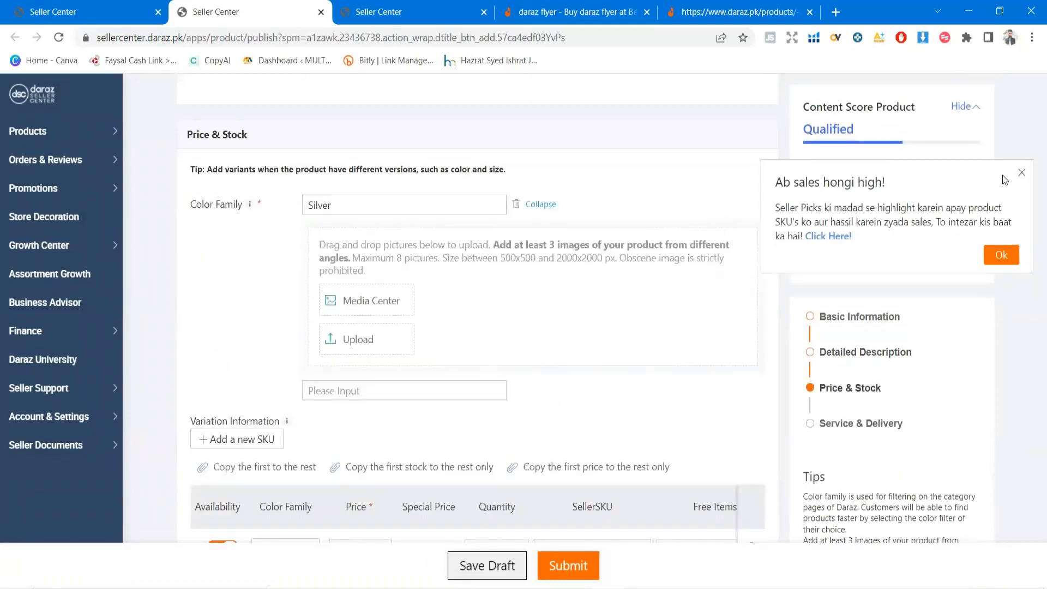
click(1021, 173)
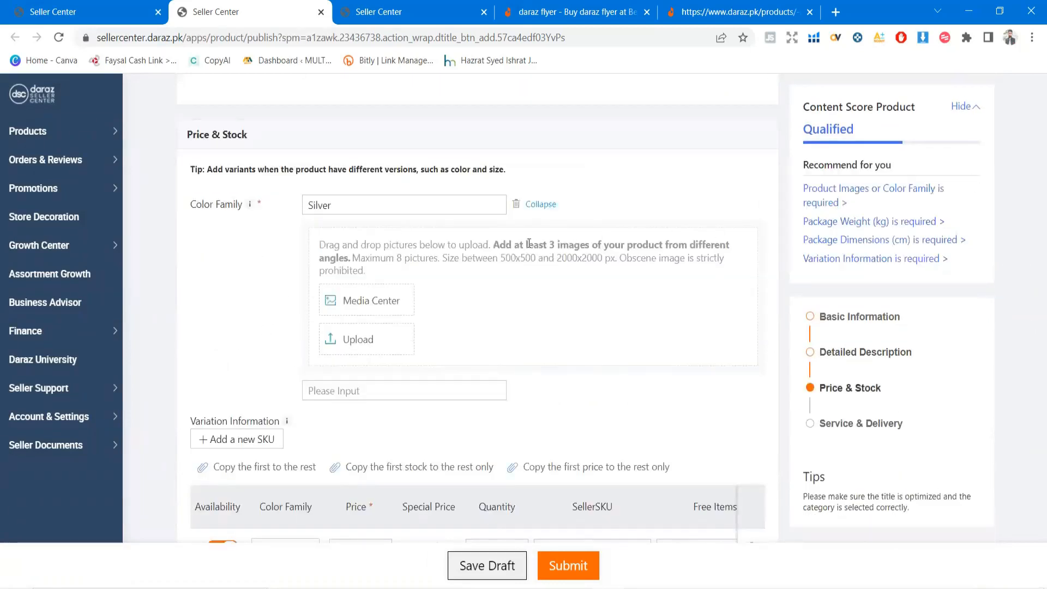
drag(520, 244, 654, 245)
click(350, 300)
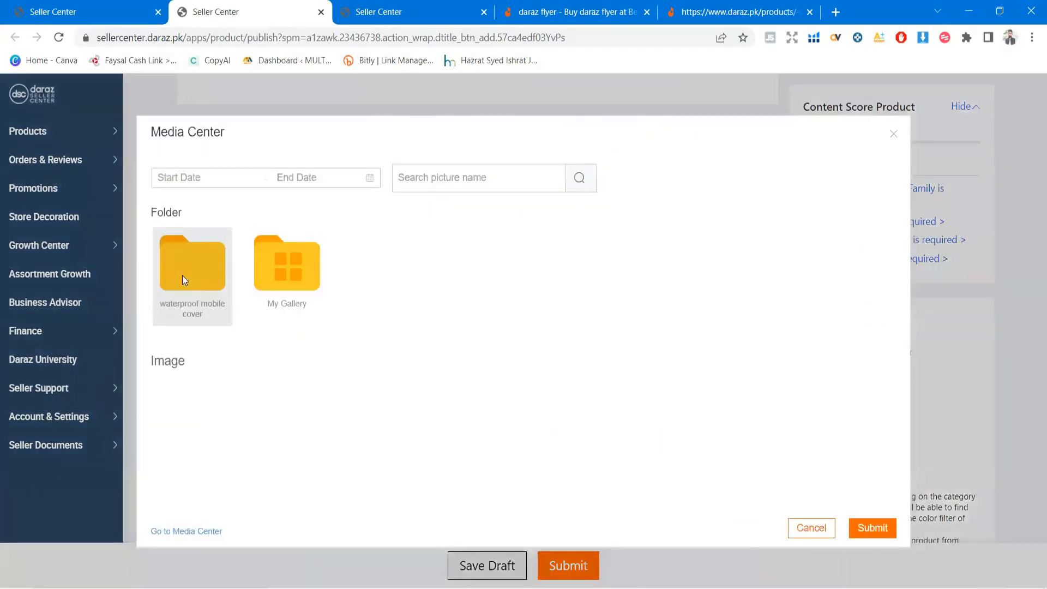
click(182, 276)
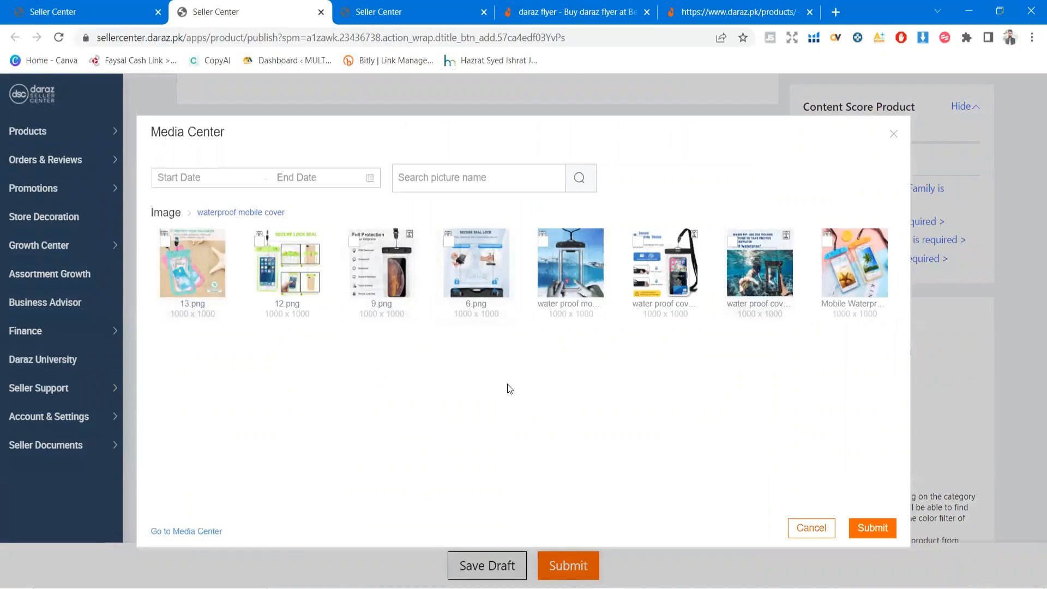
- Add all eight folder images to the Silver variant, choosing the "Mobile Waterpr..." picture first as main image, and dismiss the sales notice
click(854, 280)
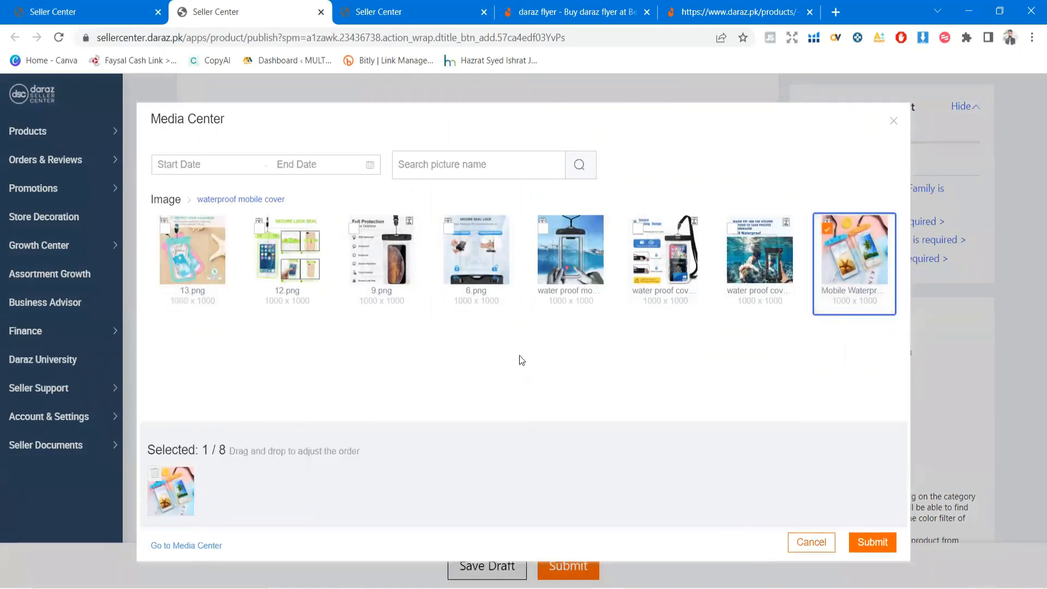
click(753, 257)
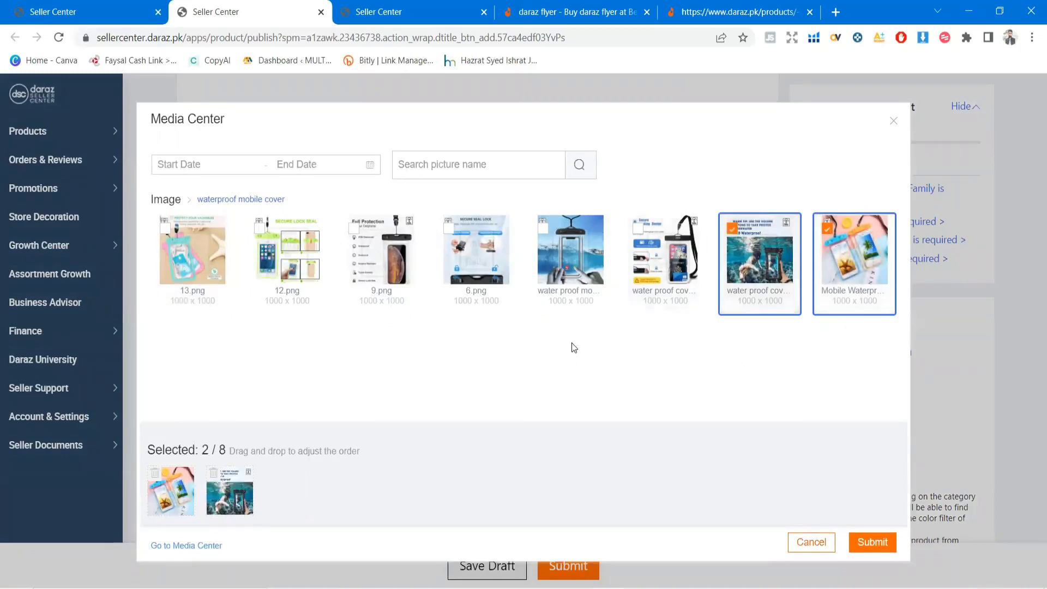
click(188, 263)
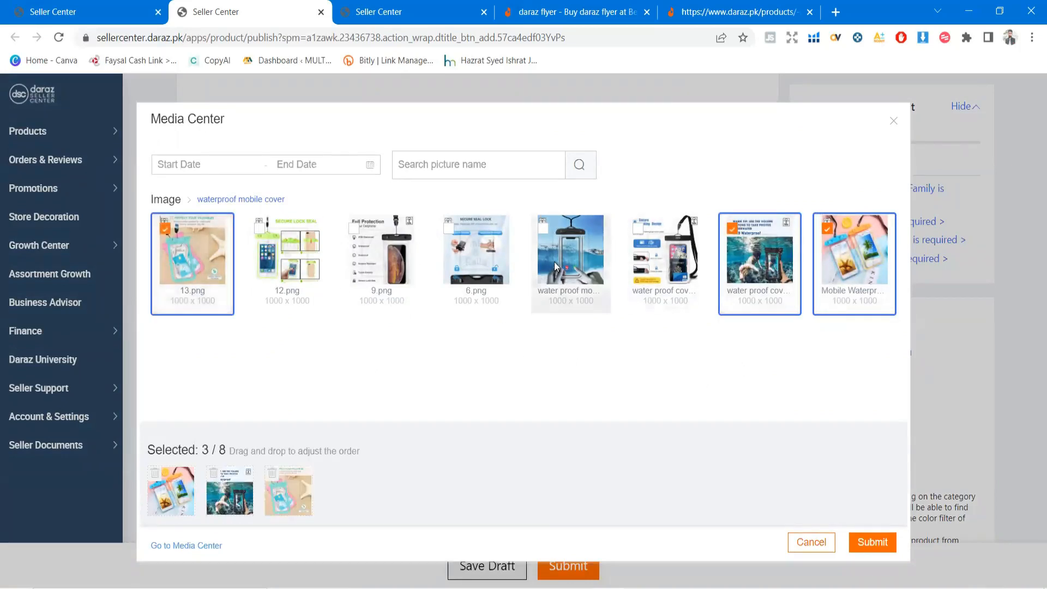
click(597, 273)
click(475, 249)
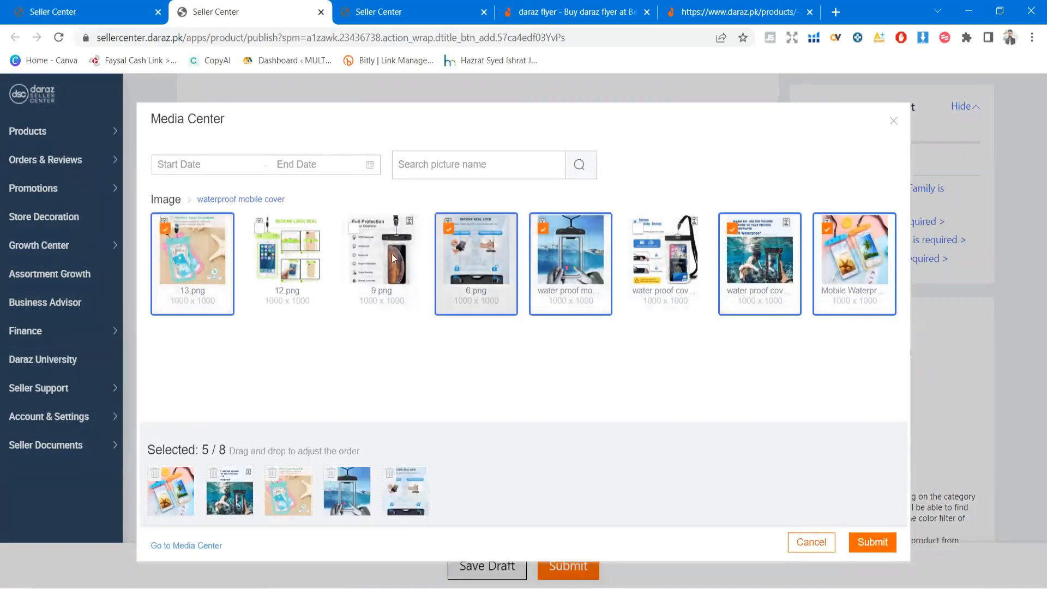
click(384, 256)
click(663, 251)
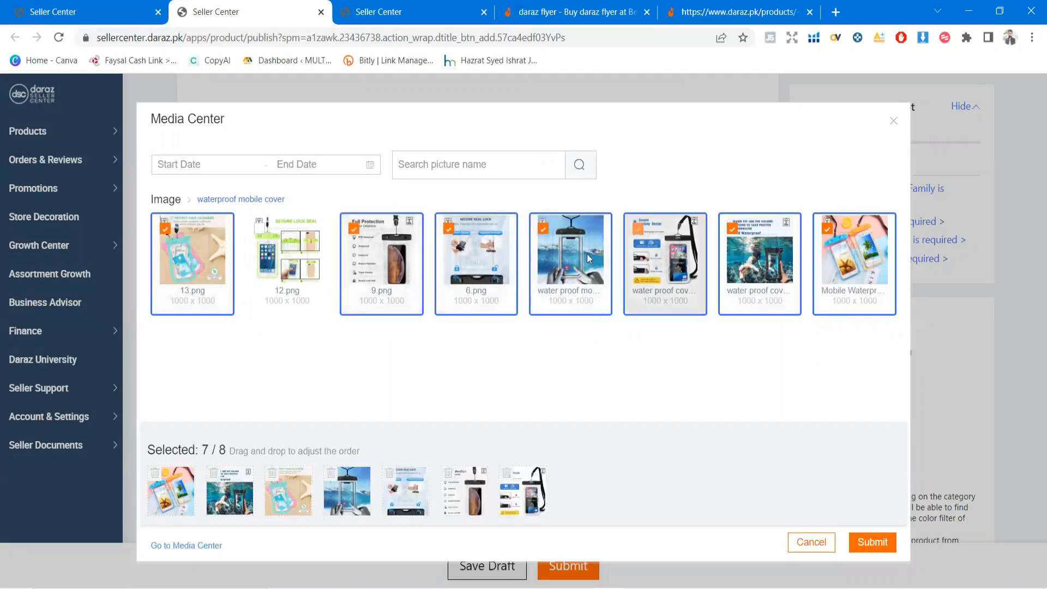
click(287, 256)
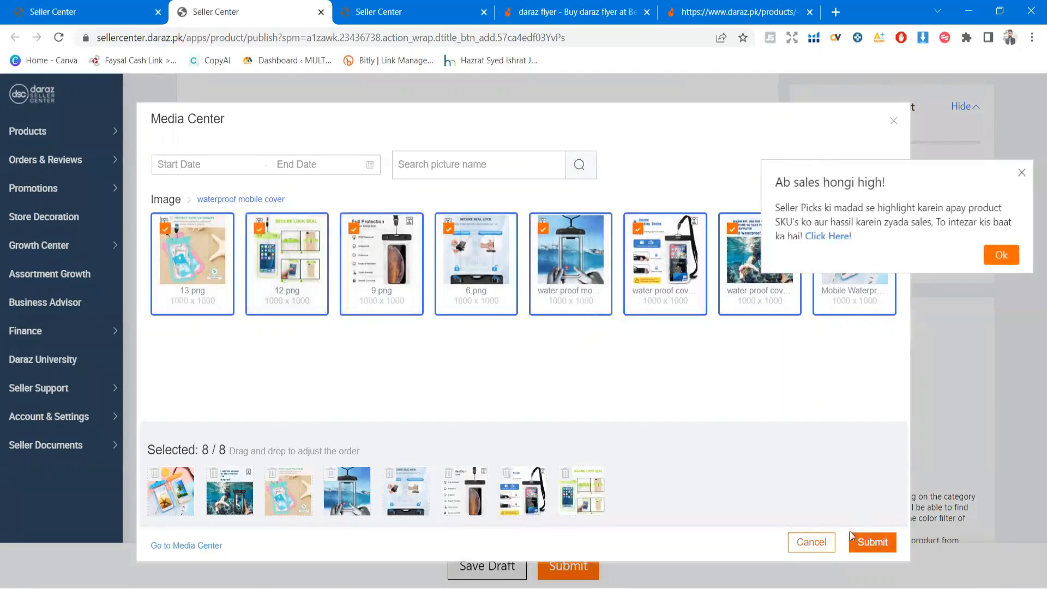
click(854, 538)
scroll(411, 344, down, 3)
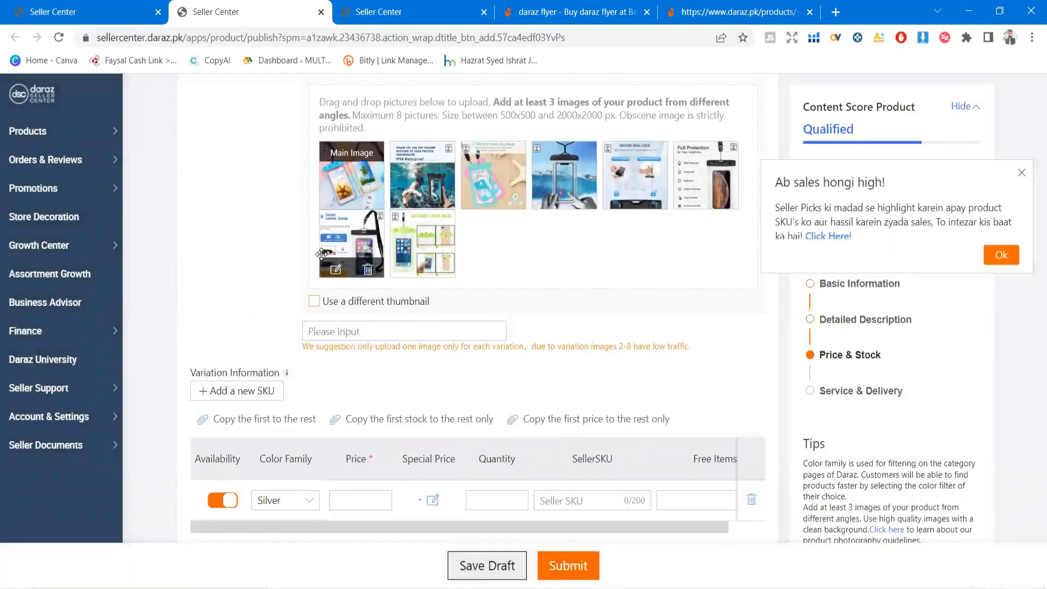
mouse_move(367, 197)
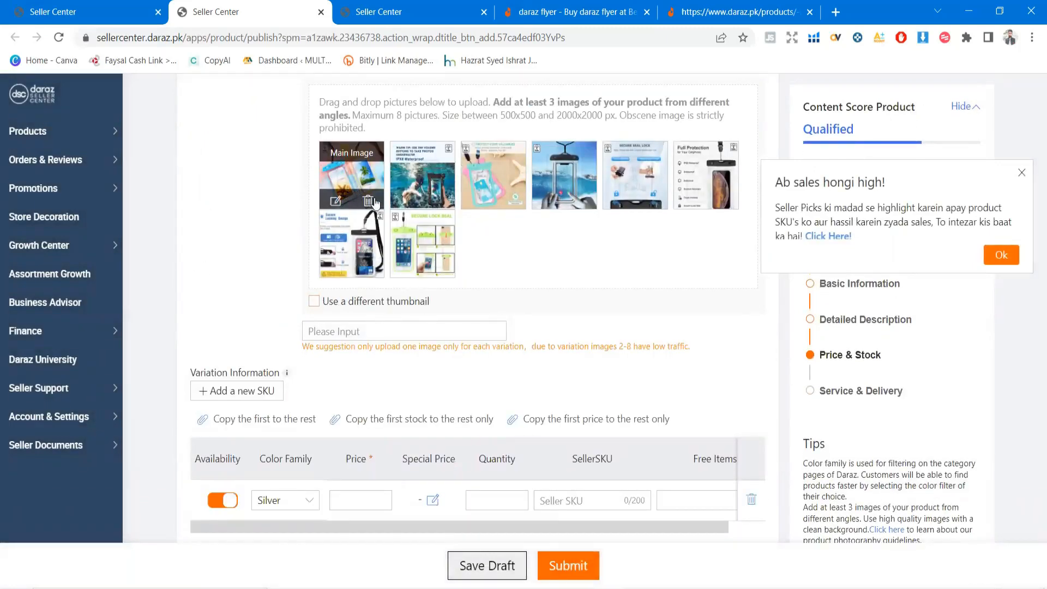
click(1021, 173)
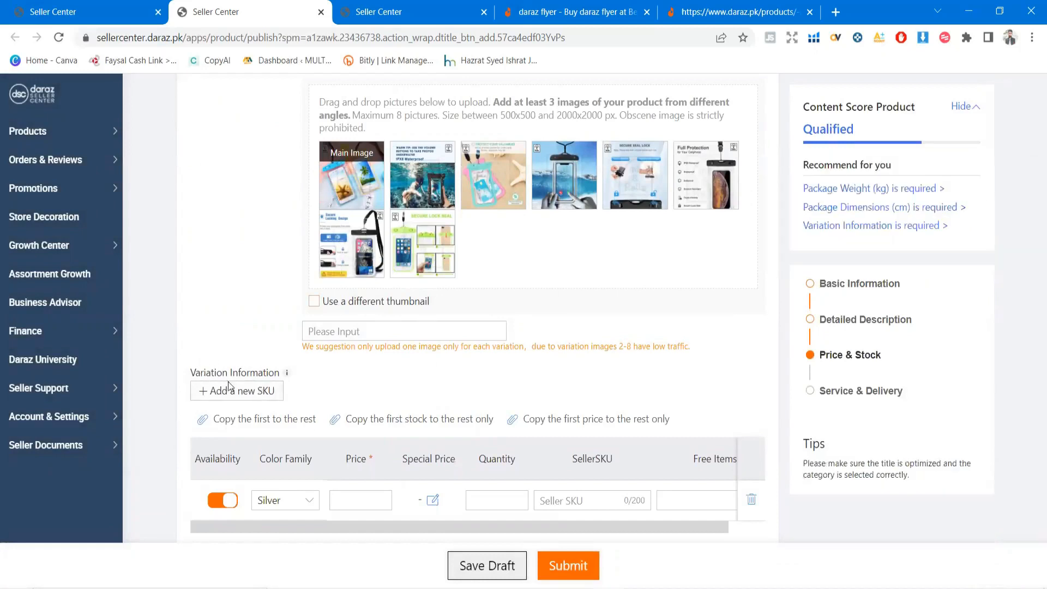
- Set the price of the Silver variation to 999
mouse_move(286, 374)
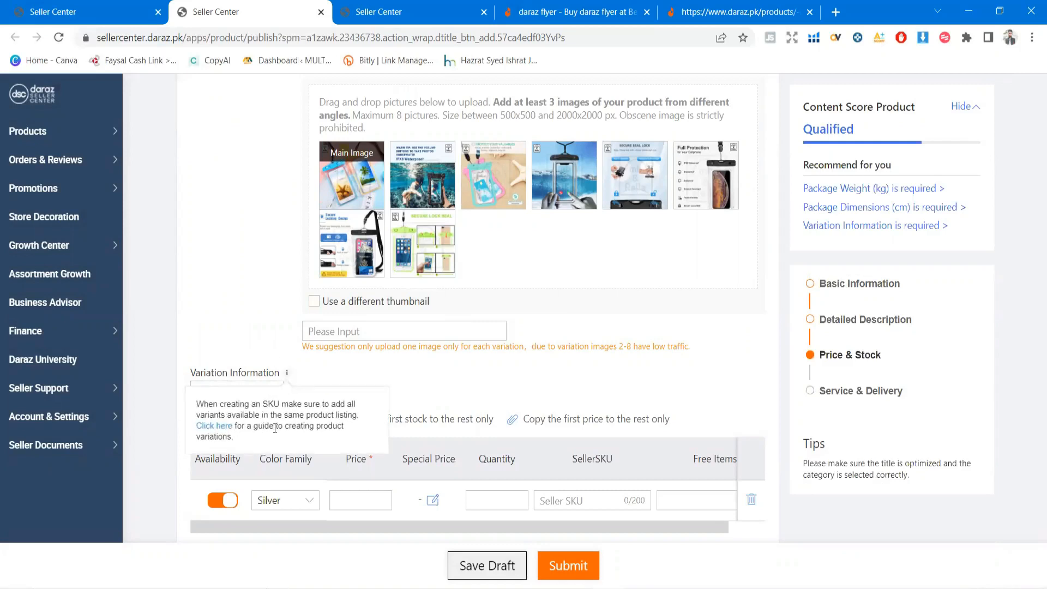
scroll(275, 381, down, 3)
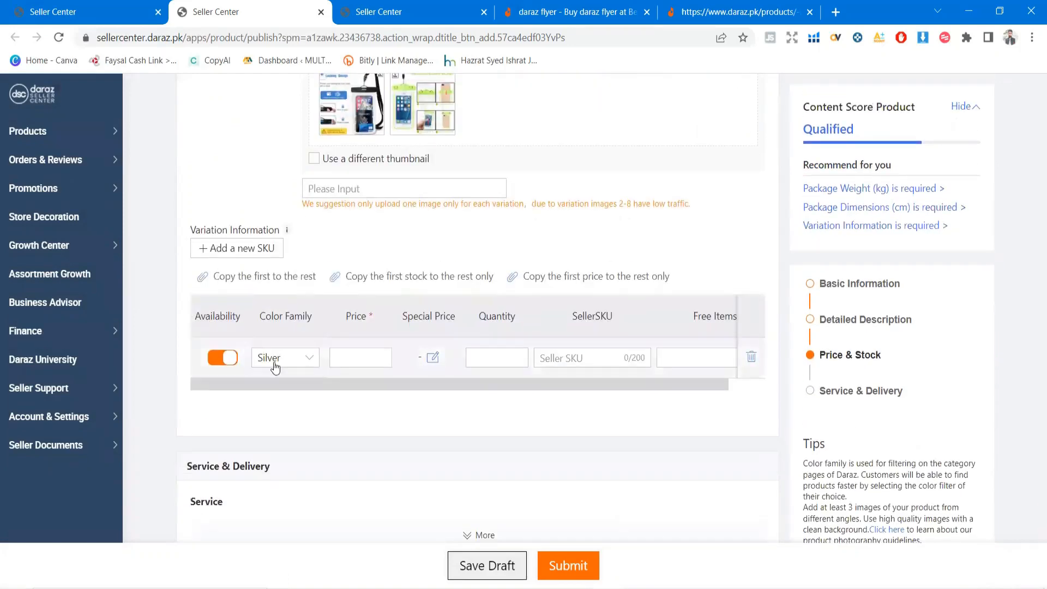
click(348, 356)
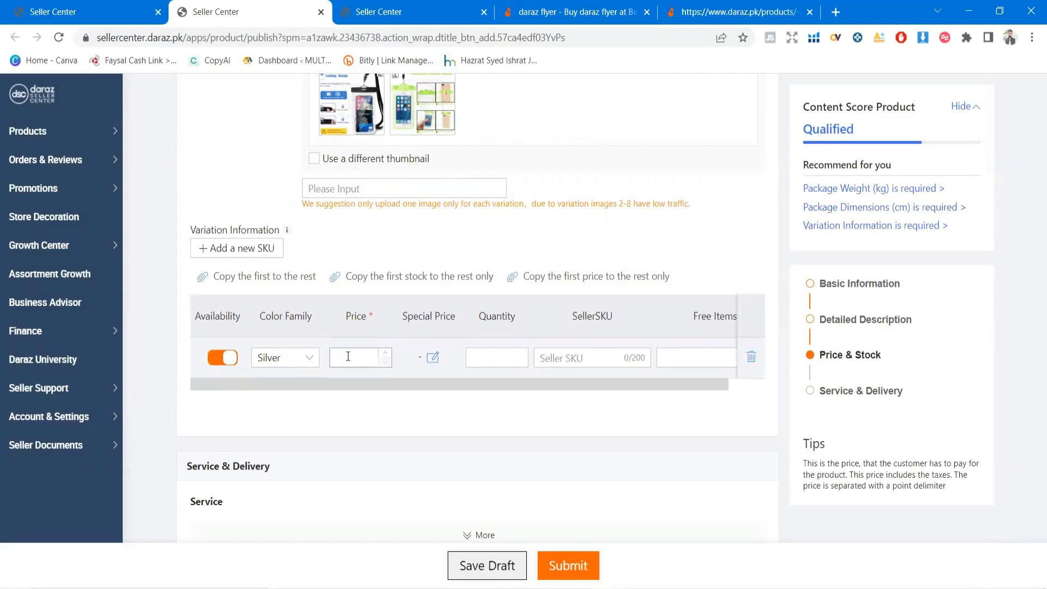
click(928, 588)
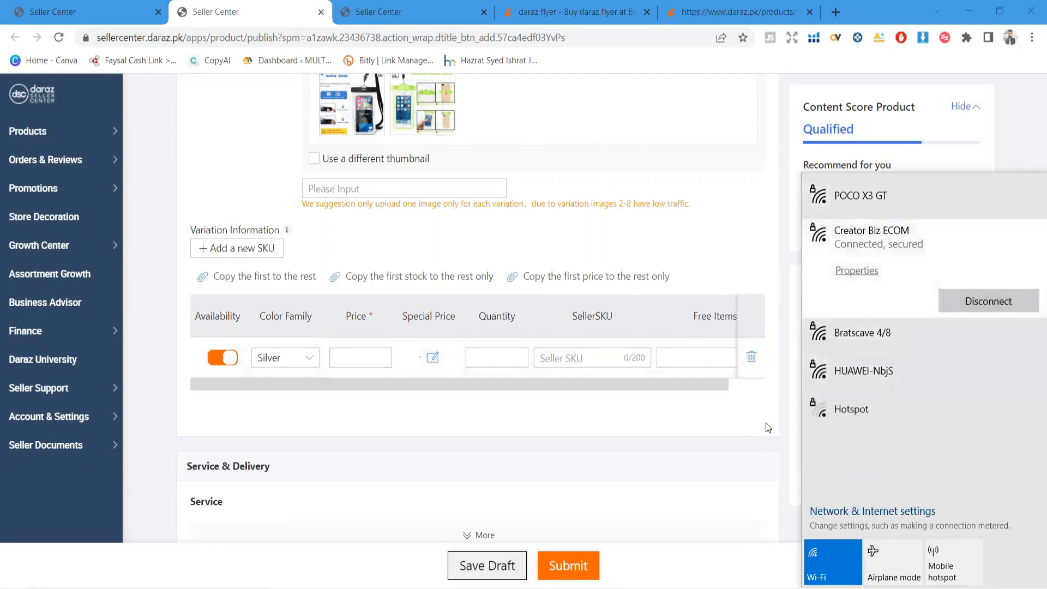
click(778, 439)
click(347, 357)
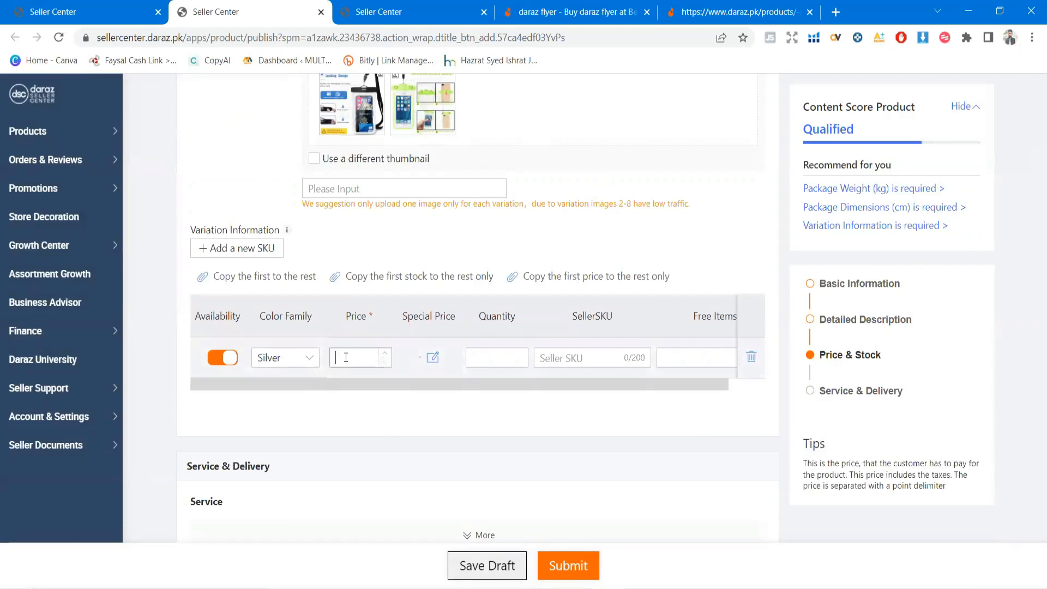
text(999)
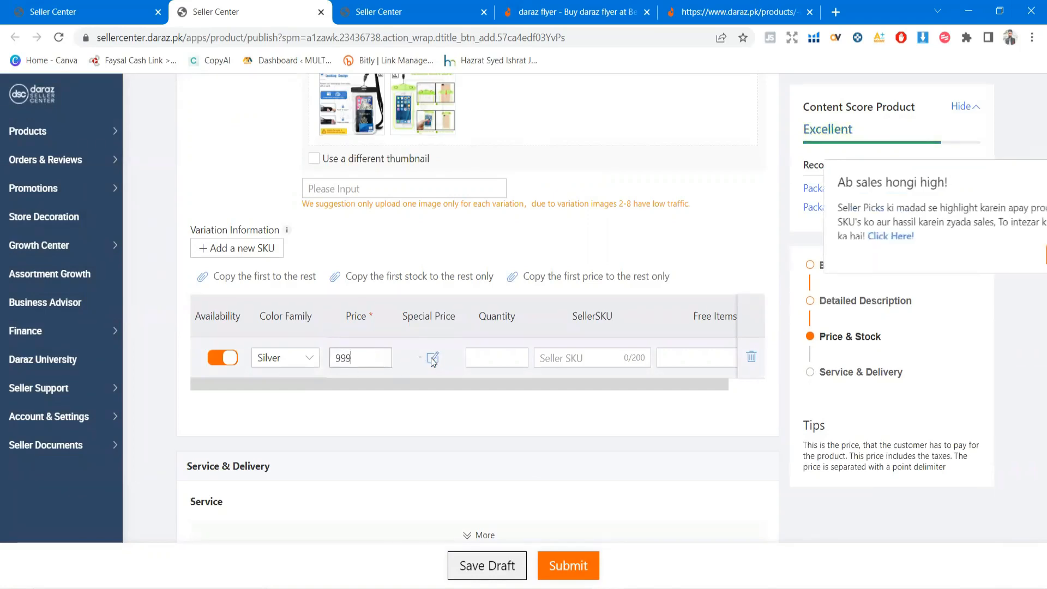
- Give the Silver variation a special price of 299 with a promotion period from 2022-06-20 to 2023-07-25
click(430, 359)
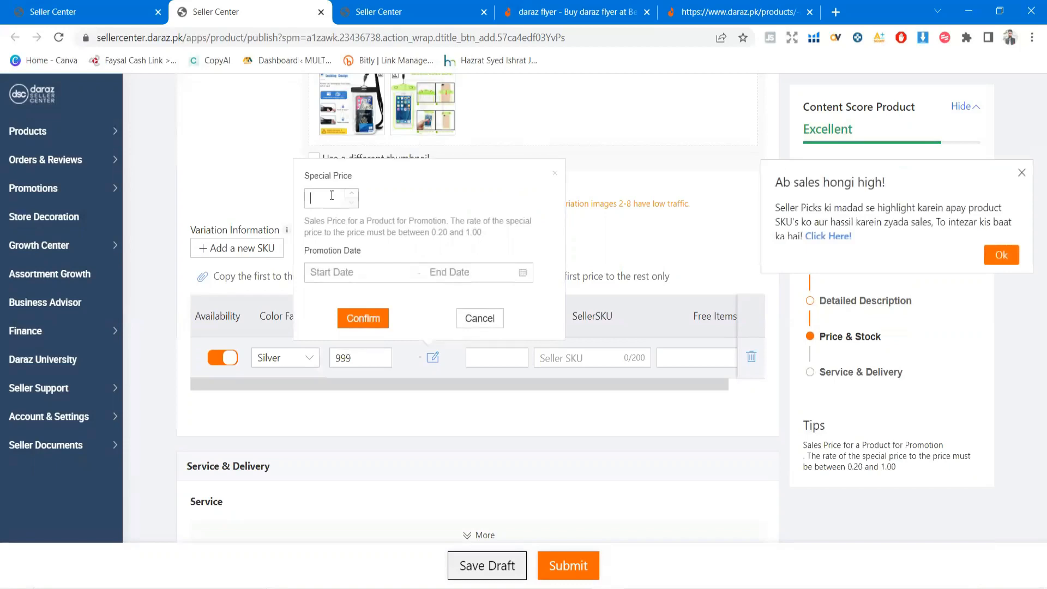
text(299)
click(335, 272)
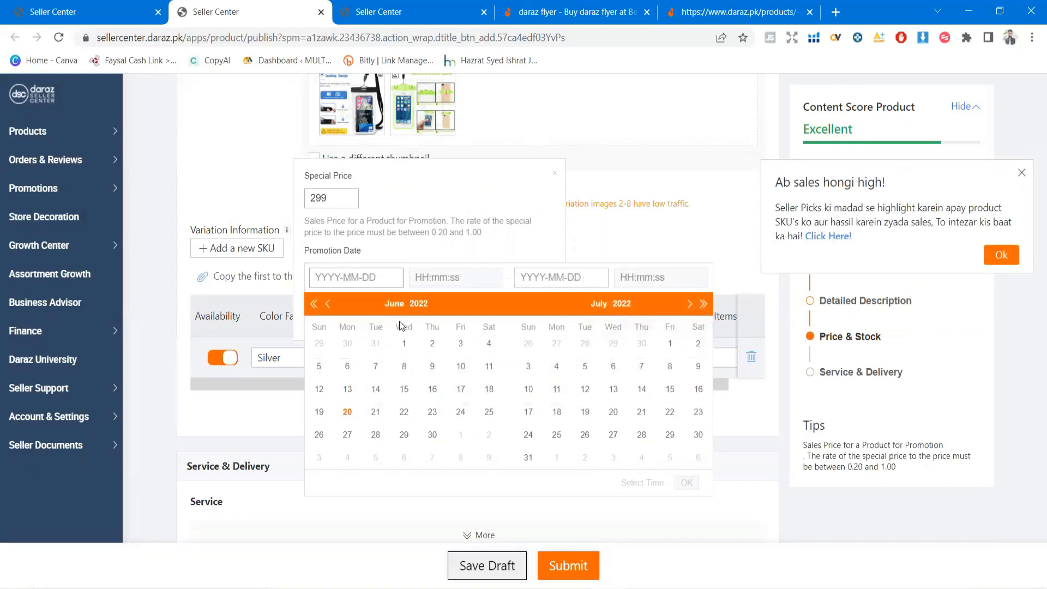
click(347, 412)
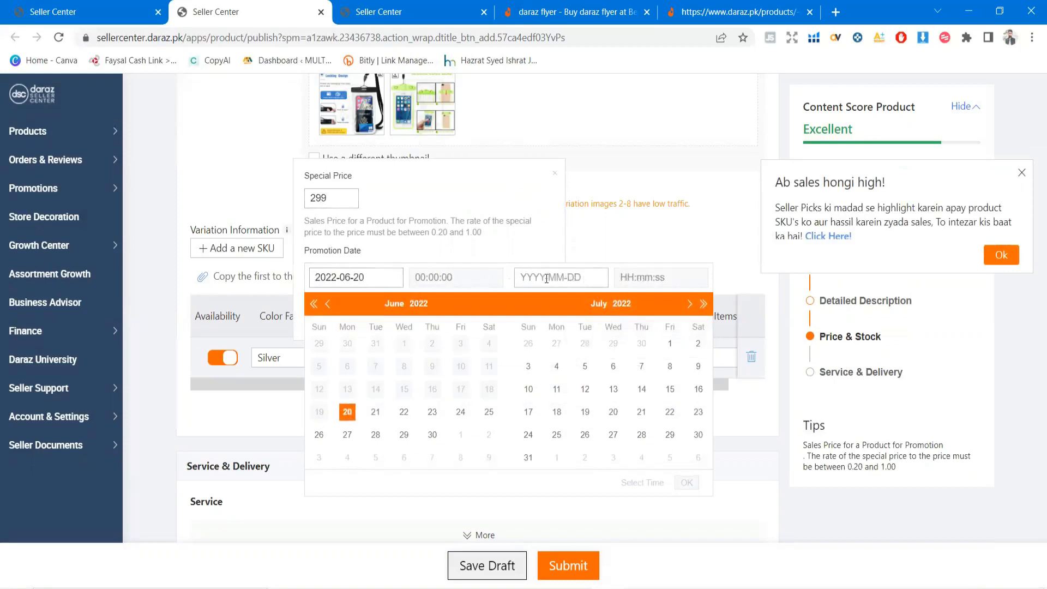
click(703, 304)
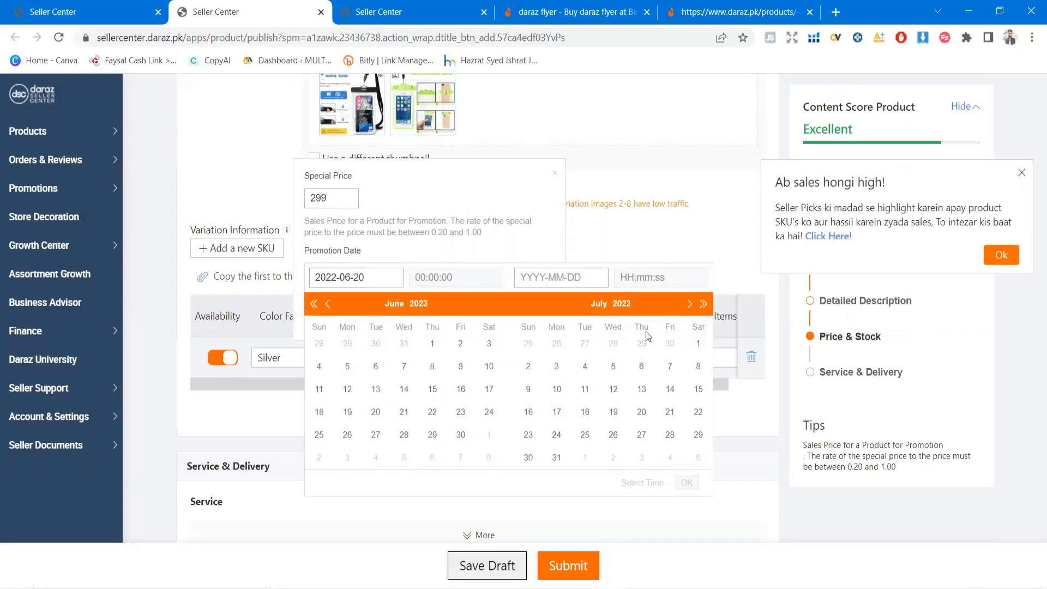
click(585, 434)
click(687, 482)
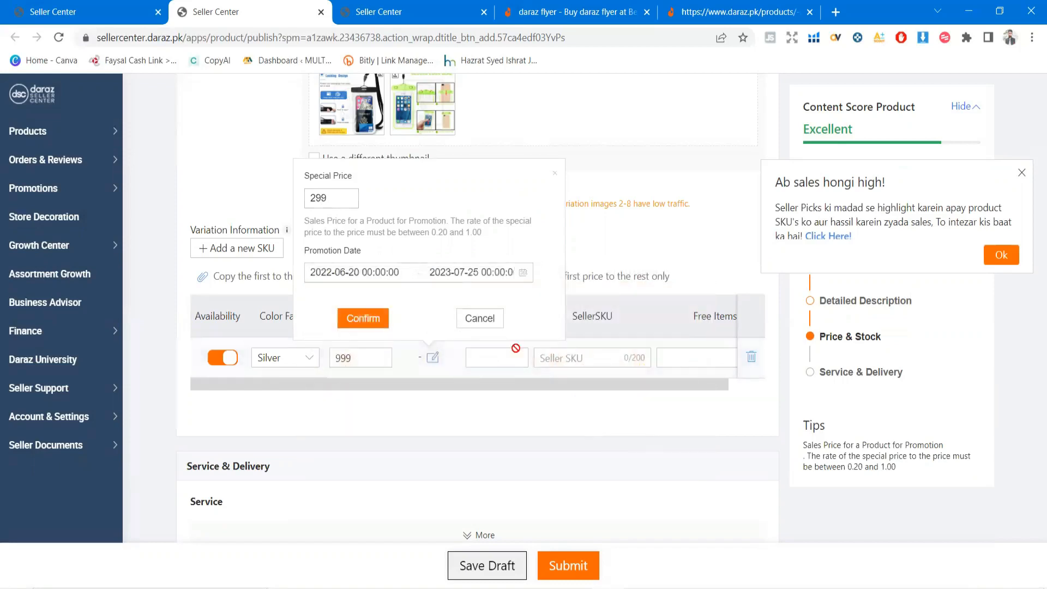
click(372, 321)
- Set the Silver variation's quantity to 1000 and its seller SKU to "waterproof cover", dismissing the sales notice
click(488, 357)
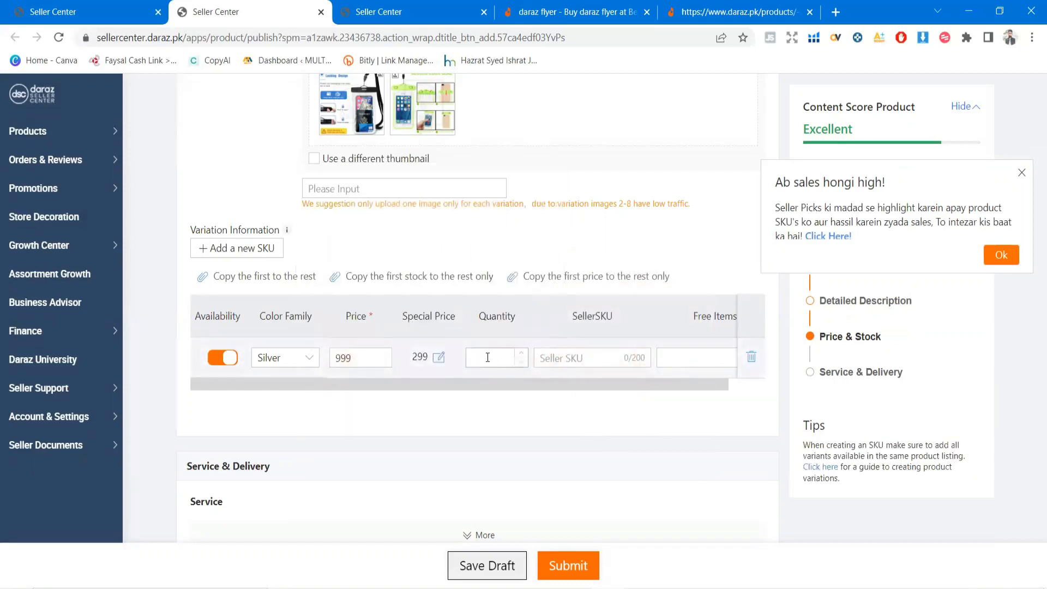
text(1000)
click(544, 359)
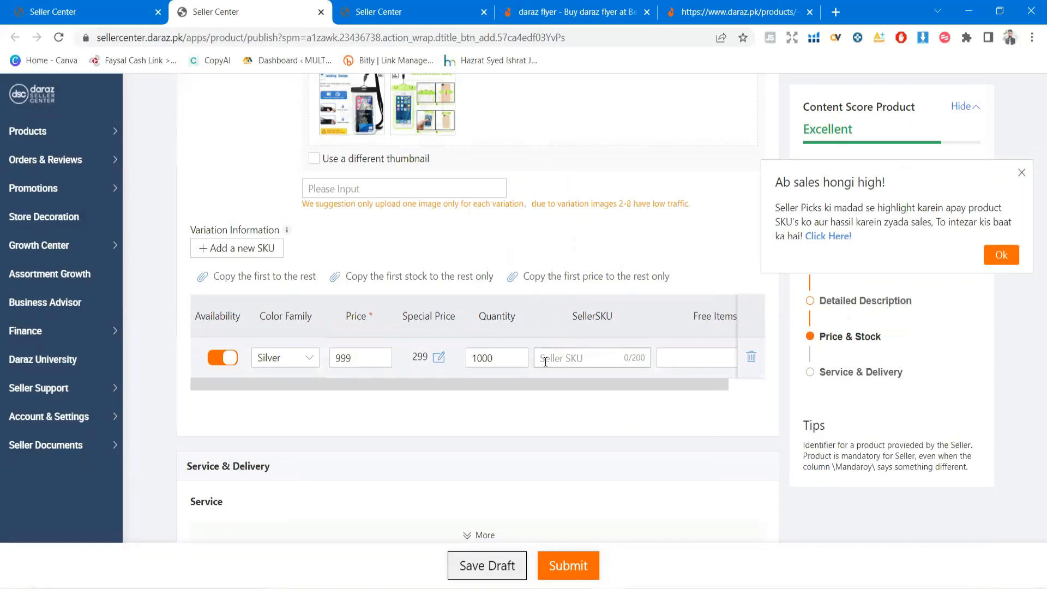
click(1022, 174)
click(581, 357)
text(wat)
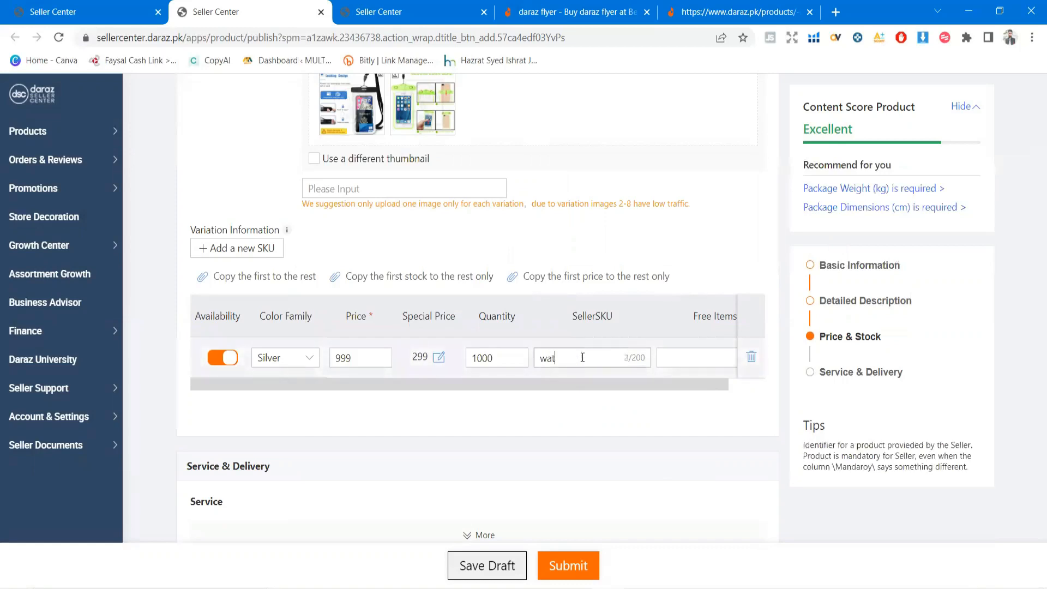
text(erproo)
text(f cover)
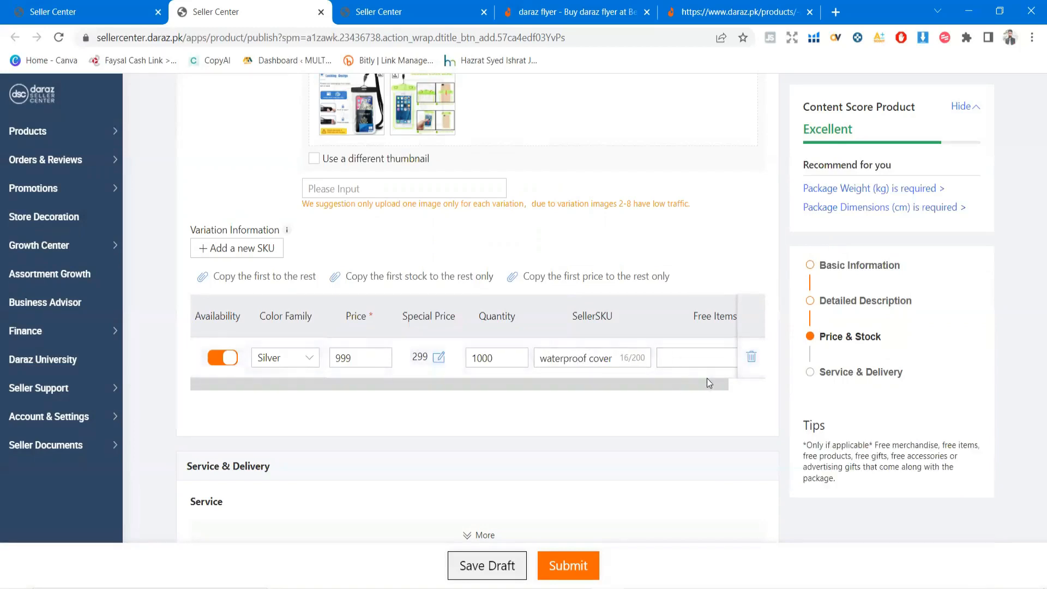
- Enter "thank you card" as the free item for the Silver variation
drag(683, 387, 719, 387)
click(675, 356)
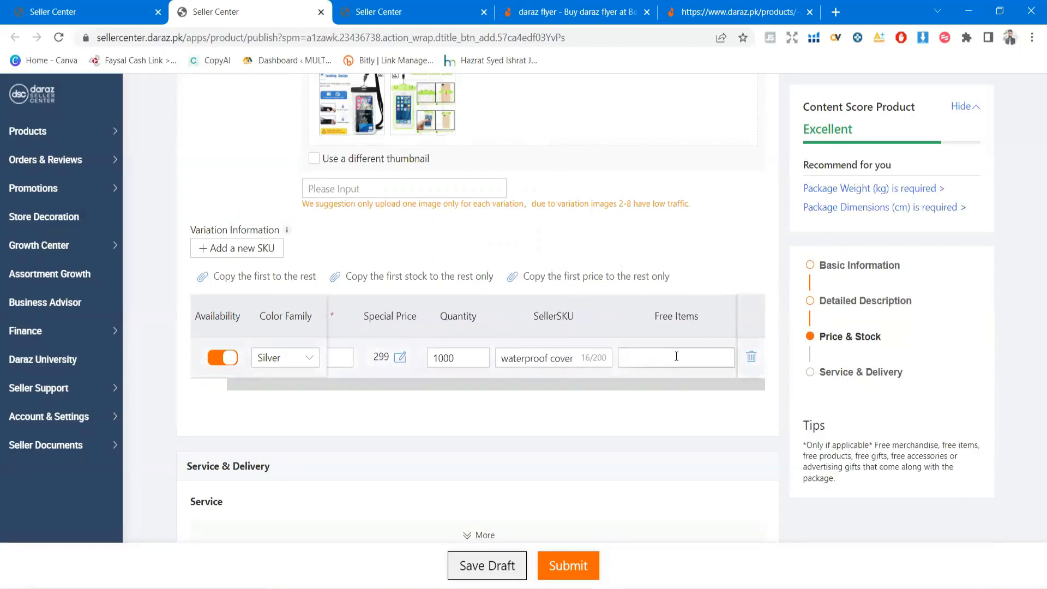
text(thank you card)
click(633, 393)
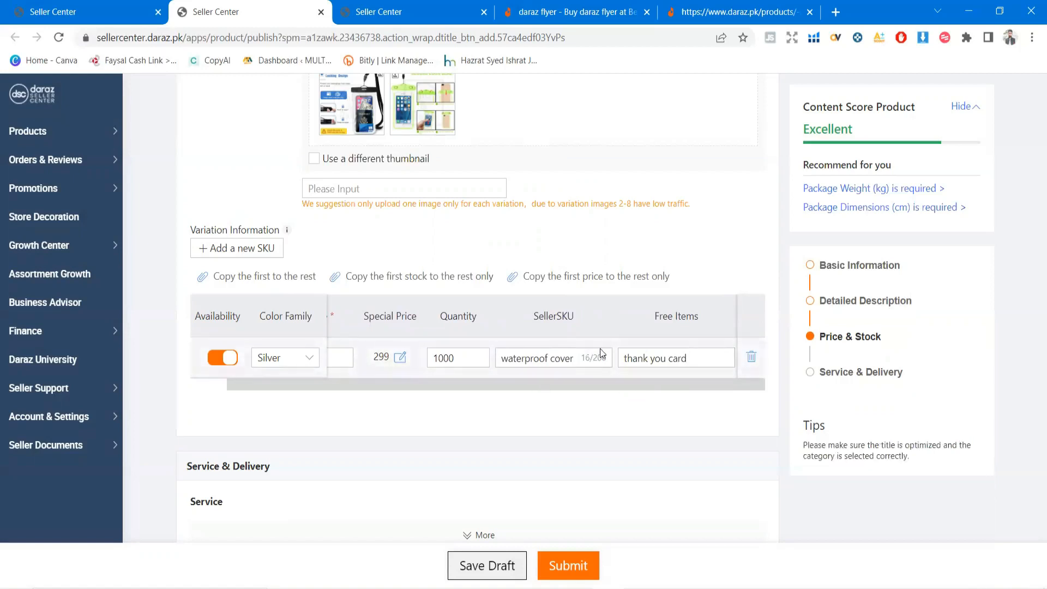
- Expand the Service options, set the warranty type to No Warranty and enter "no warranty" as the warranty policy
scroll(564, 337, down, 4)
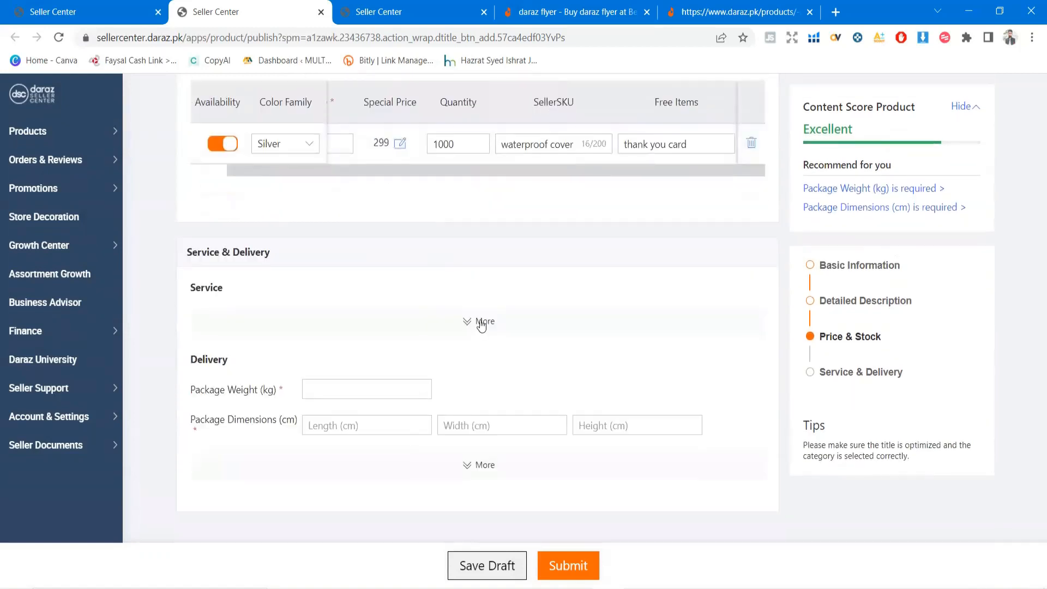
click(481, 324)
click(327, 322)
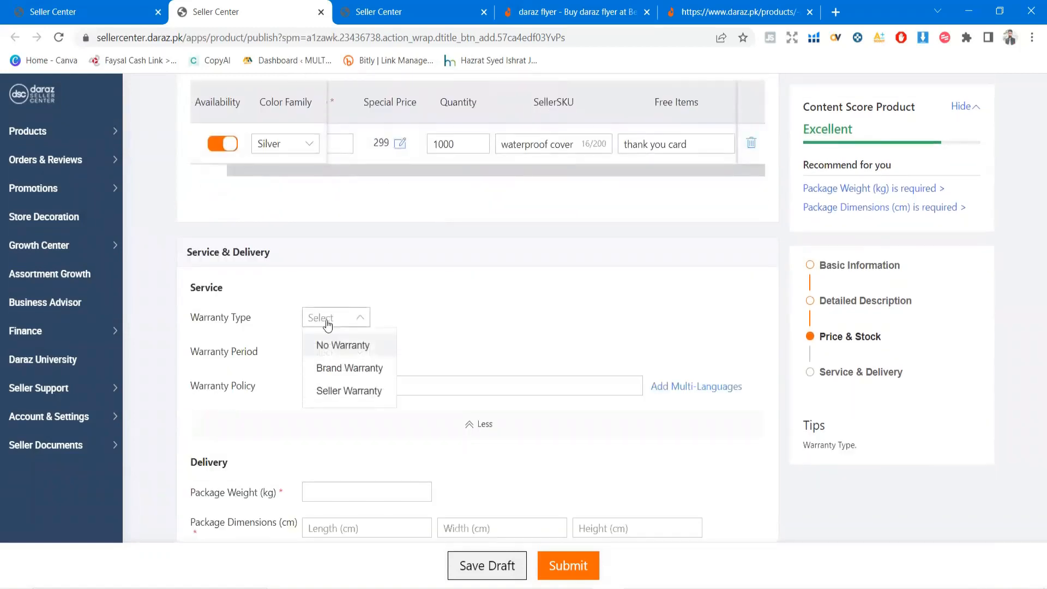
click(327, 345)
click(327, 360)
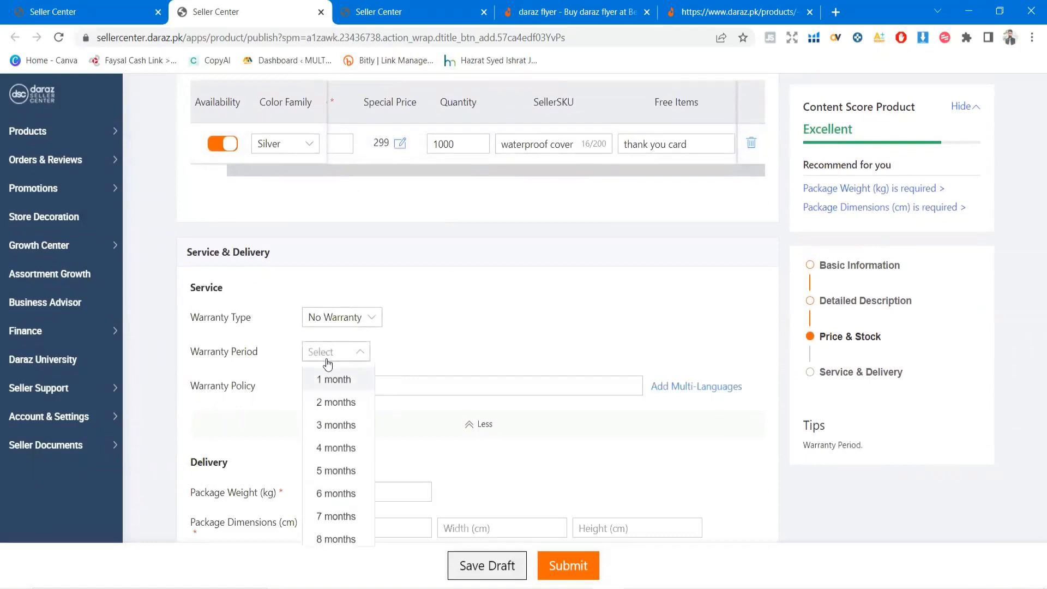
click(396, 344)
click(386, 380)
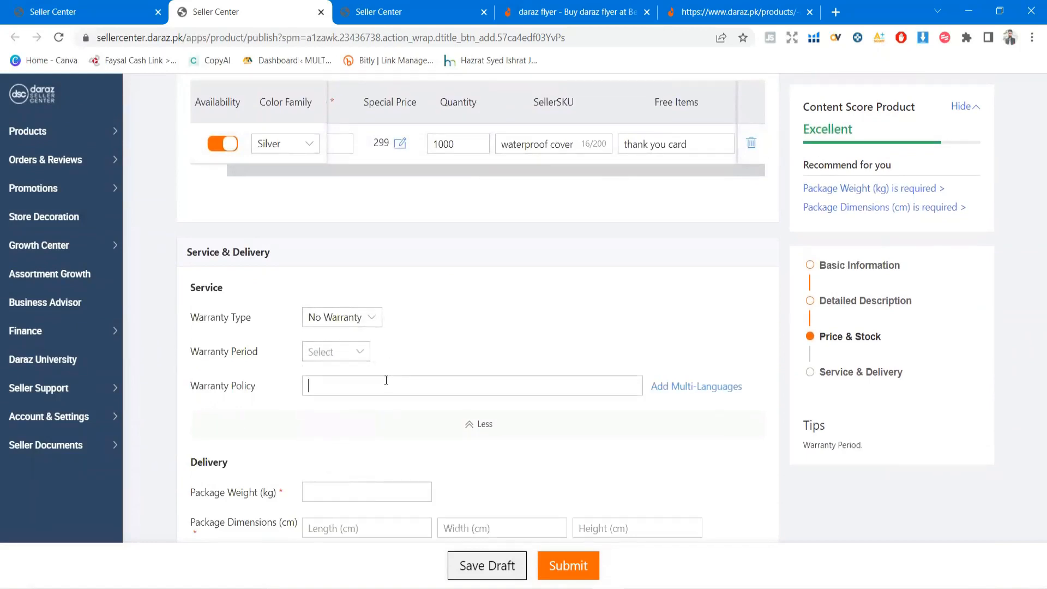
text(no warranty)
- Expand the additional Delivery options below the package dimensions and dismiss the sales notice
scroll(540, 332, down, 3)
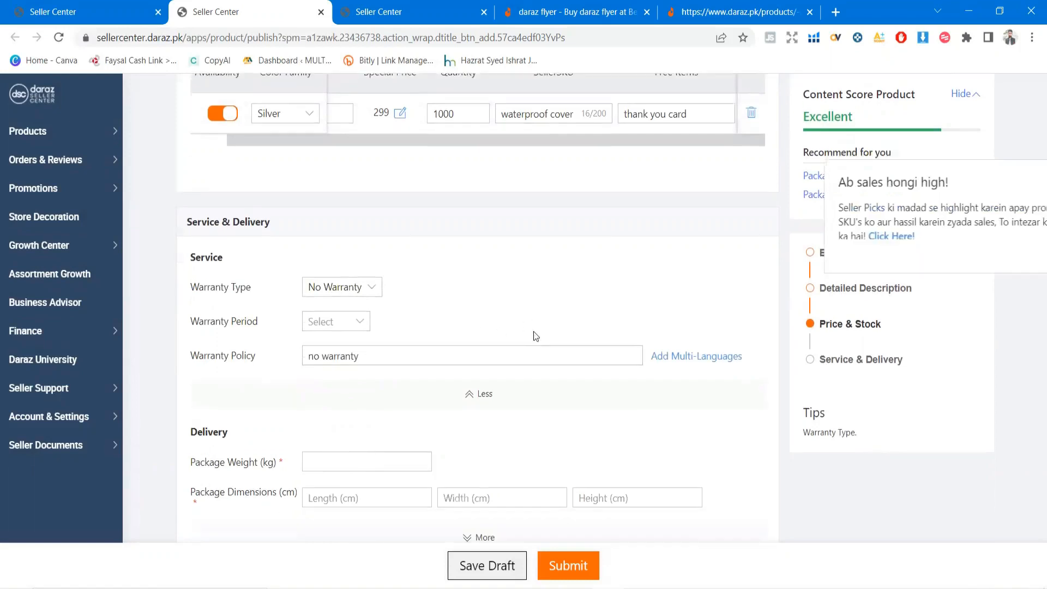
click(330, 314)
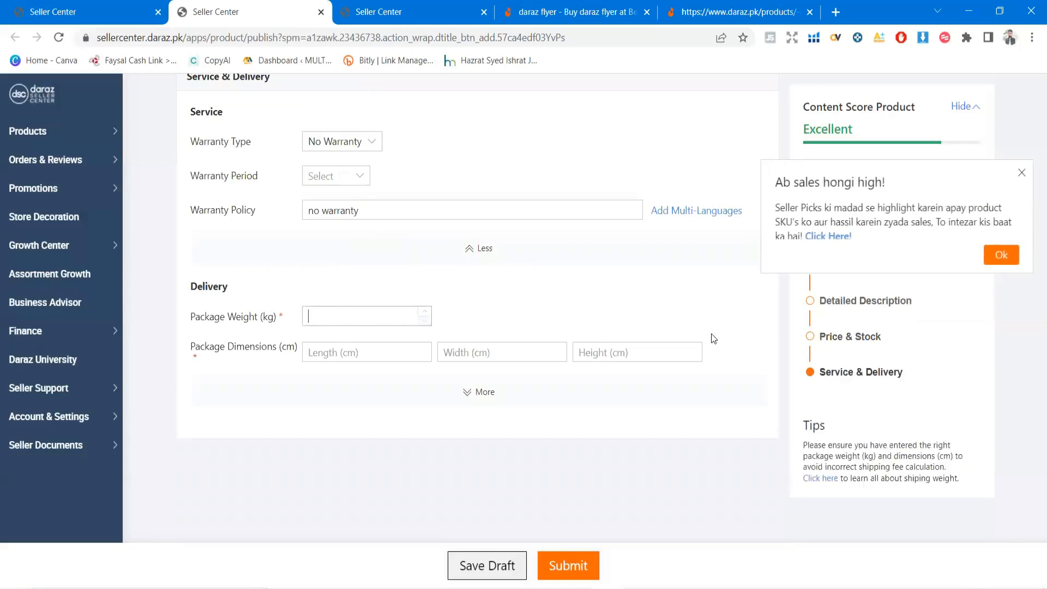
click(469, 390)
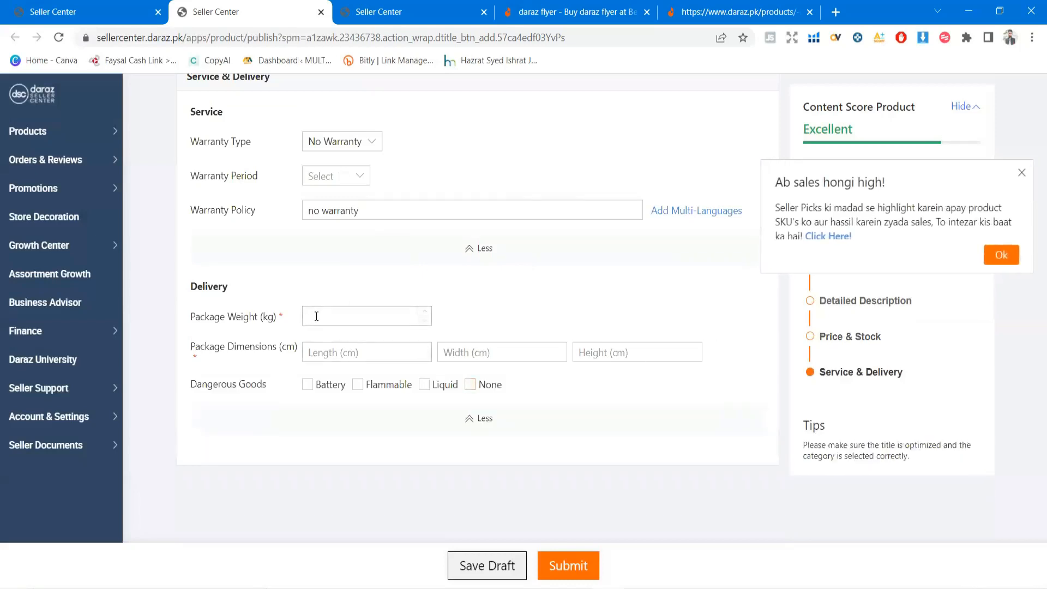
click(1022, 174)
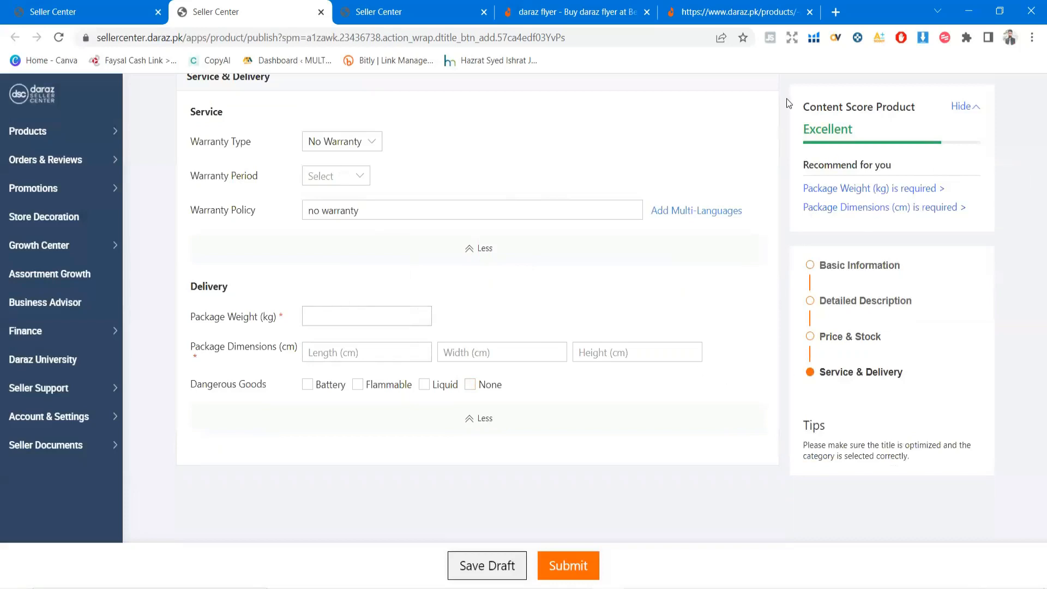
drag(786, 98, 976, 382)
click(997, 288)
double_click(211, 318)
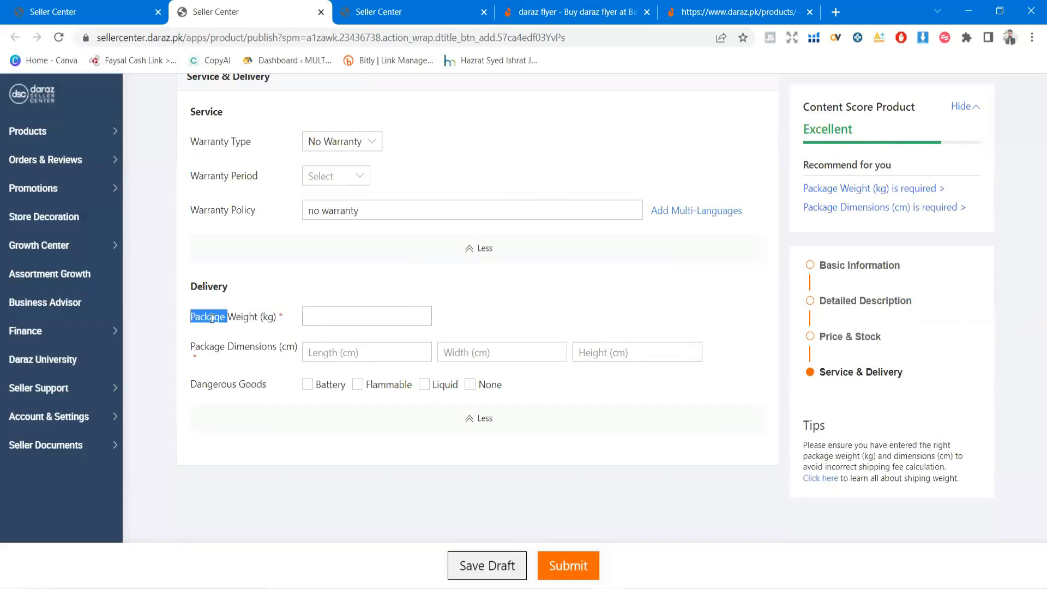
click(240, 320)
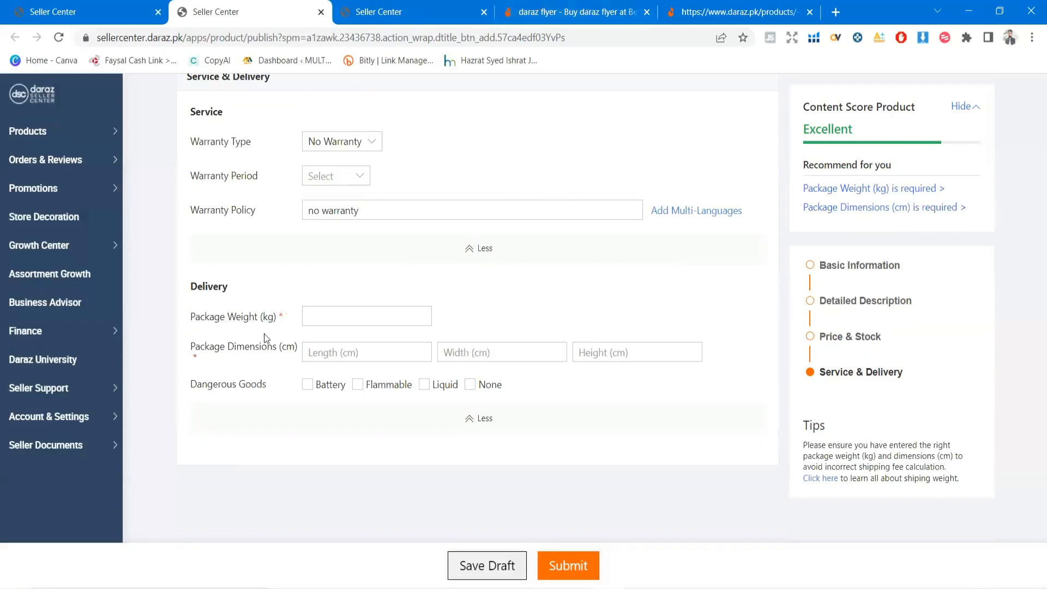
double_click(205, 346)
- Switch to the Daraz store page, rerun the "daraz flyer" search and examine the sizes and prices of the listed flyers
key(ctrl+4)
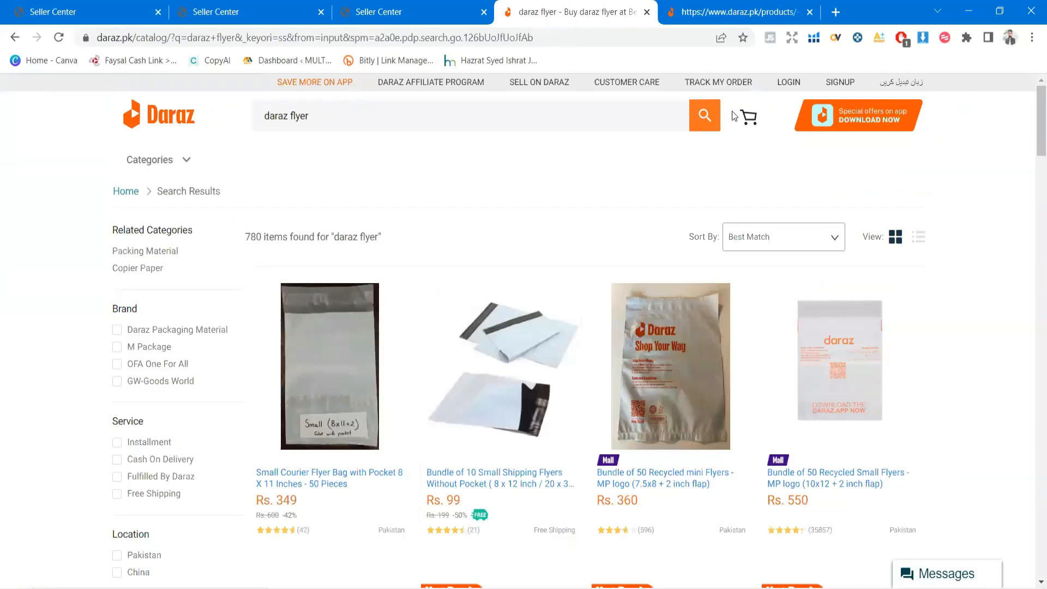
click(704, 120)
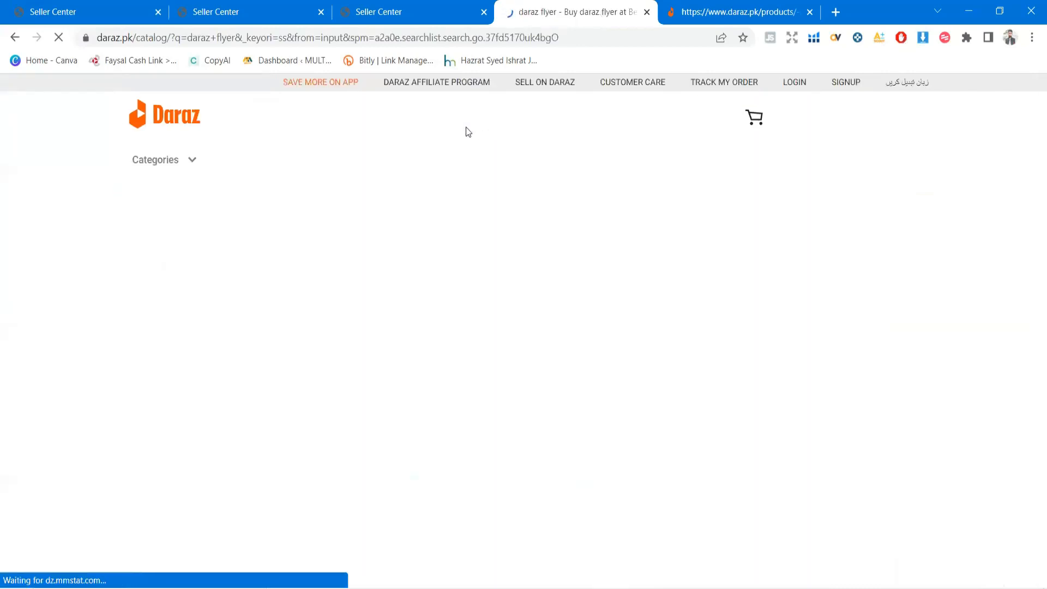
scroll(425, 264, down, 3)
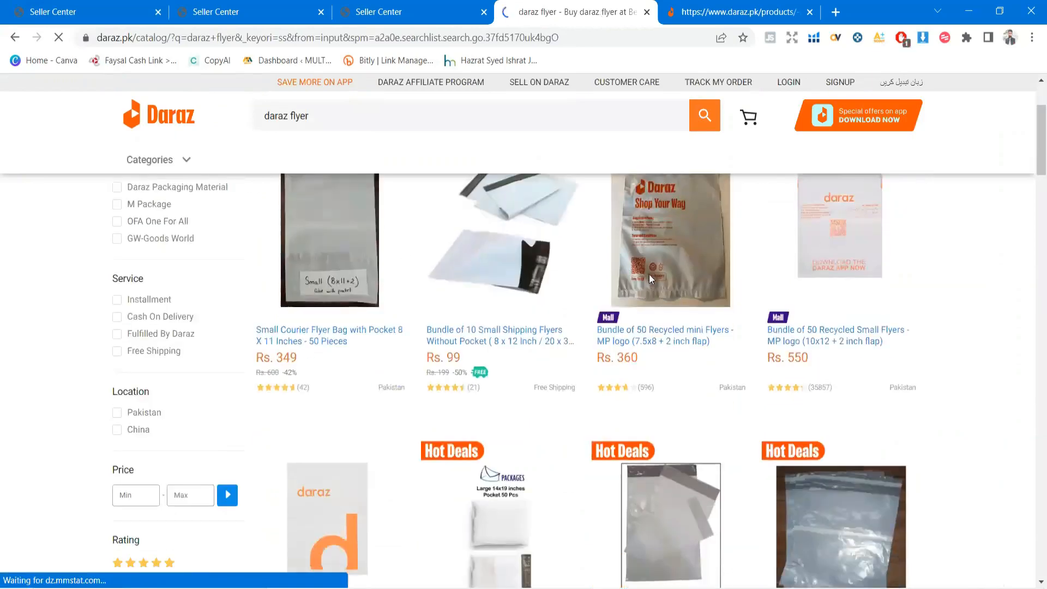
scroll(551, 316, down, 5)
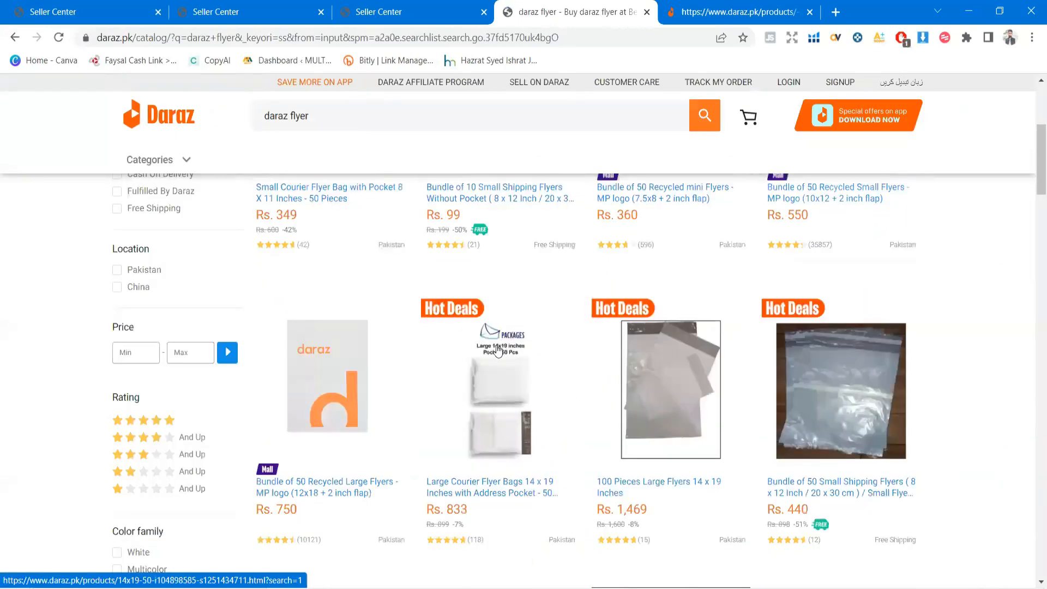
scroll(649, 305, up, 6)
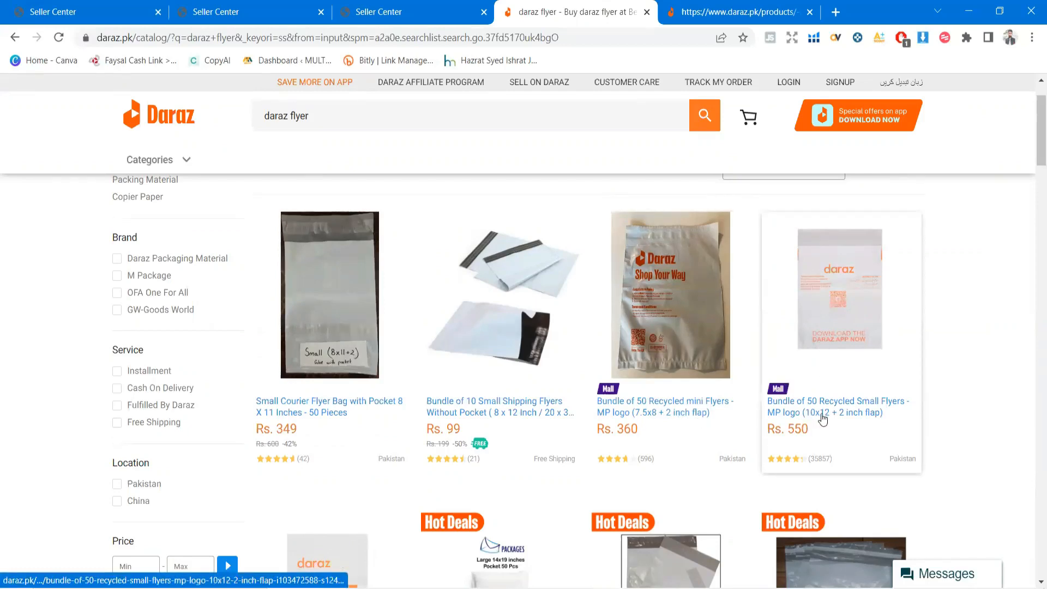
scroll(826, 357, down, 1)
scroll(822, 360, down, 3)
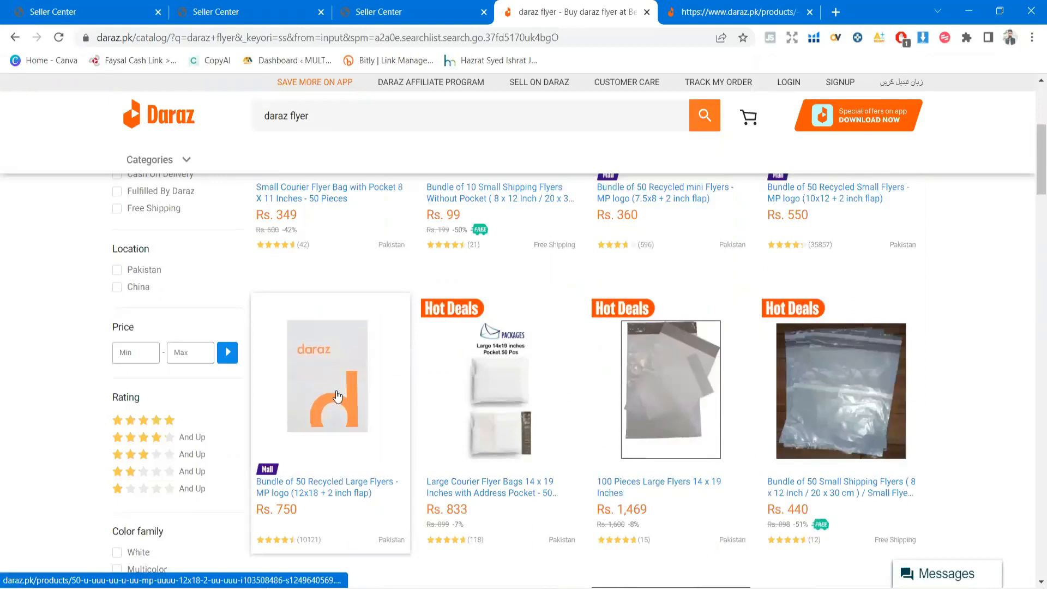
scroll(643, 386, up, 5)
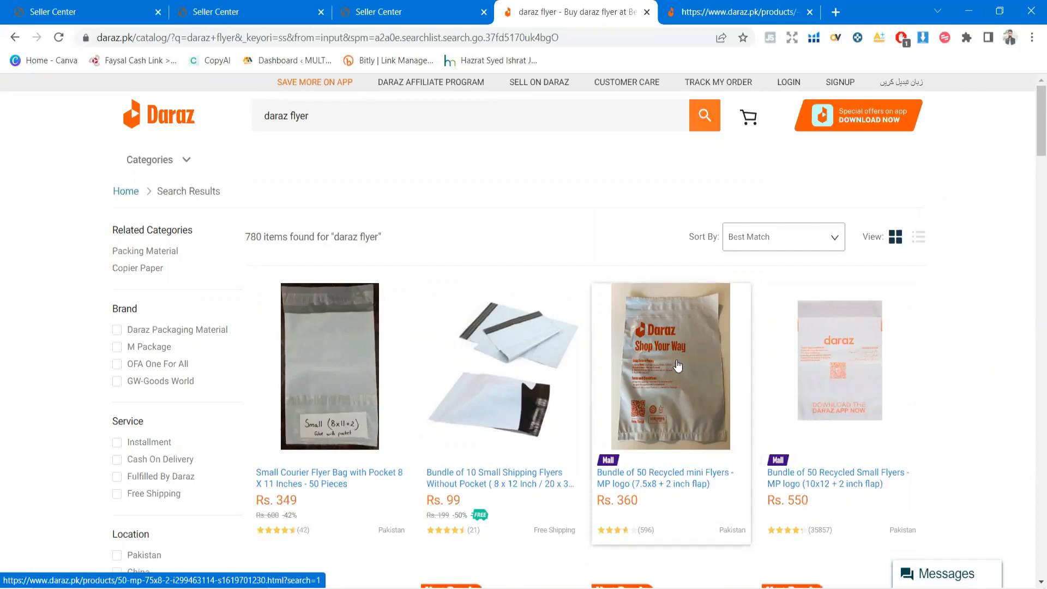
- Open the "Bundle of 50 Recycled mini Flyers" product in a new tab and review its size and product details
right_click(676, 364)
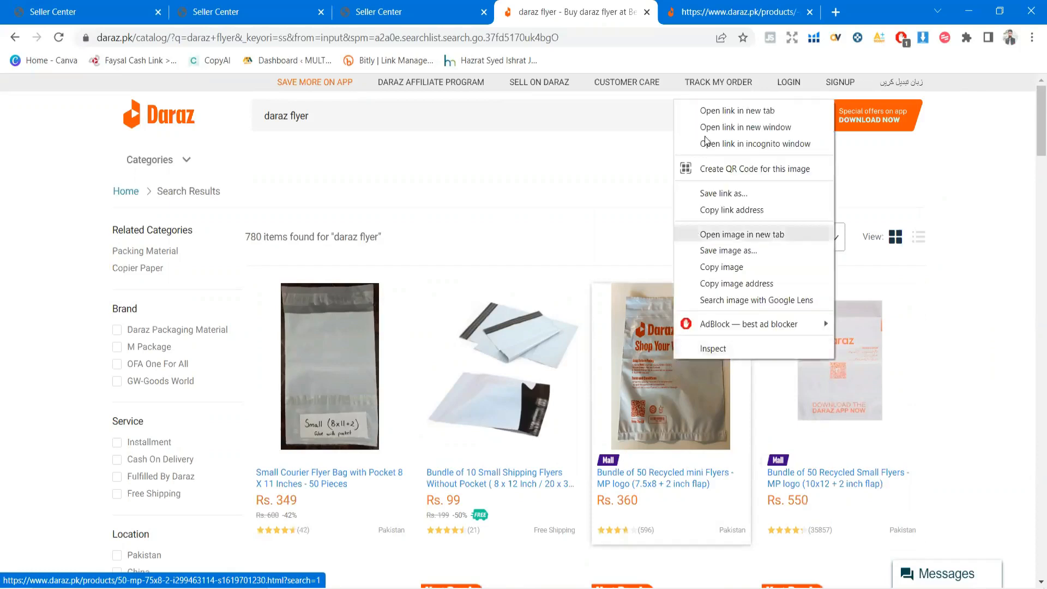
click(725, 110)
click(613, 11)
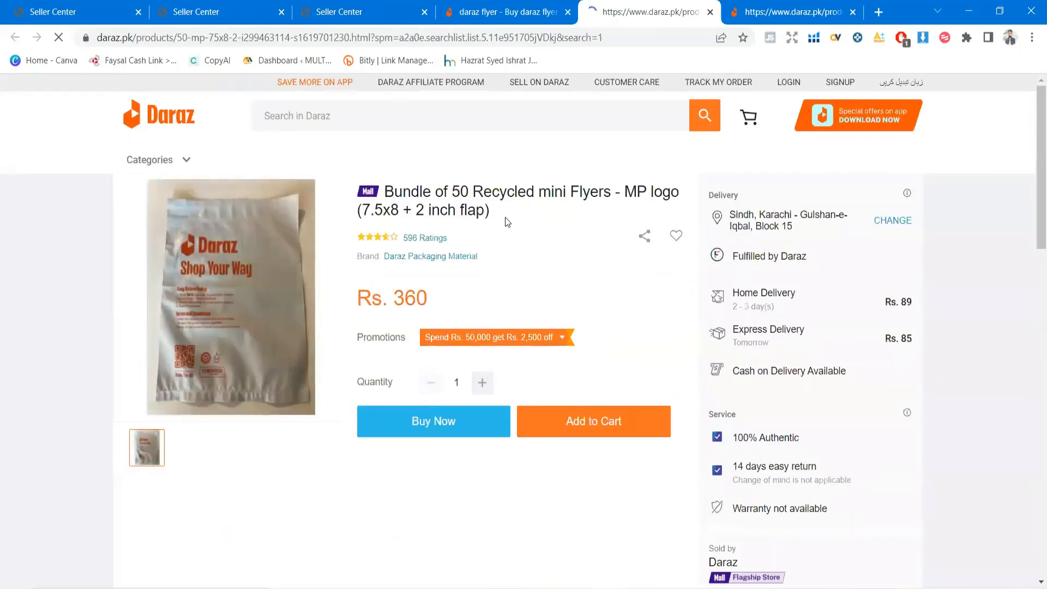
scroll(505, 218, down, 6)
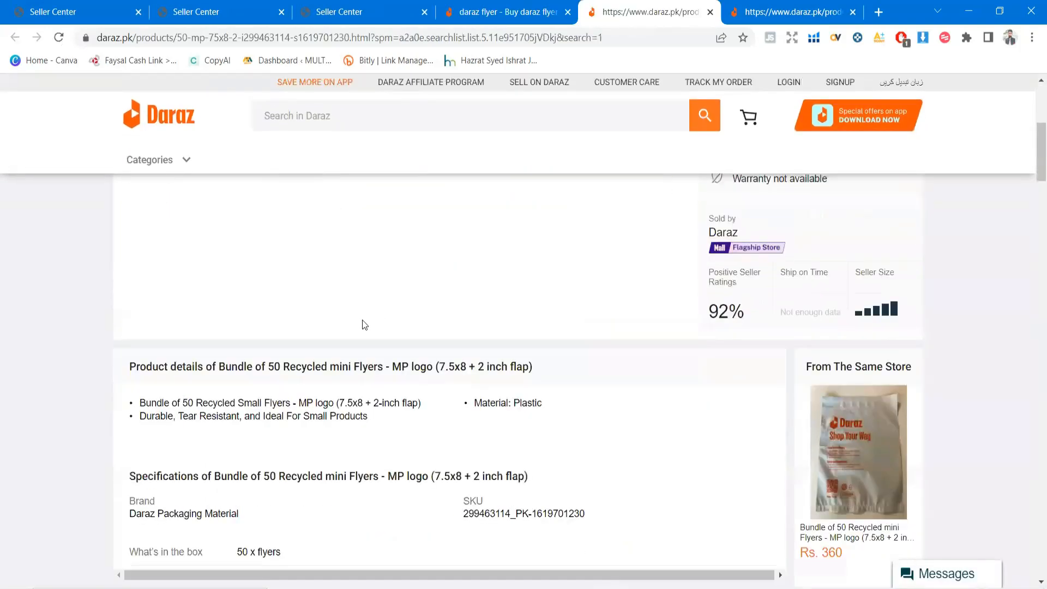
scroll(364, 325, down, 2)
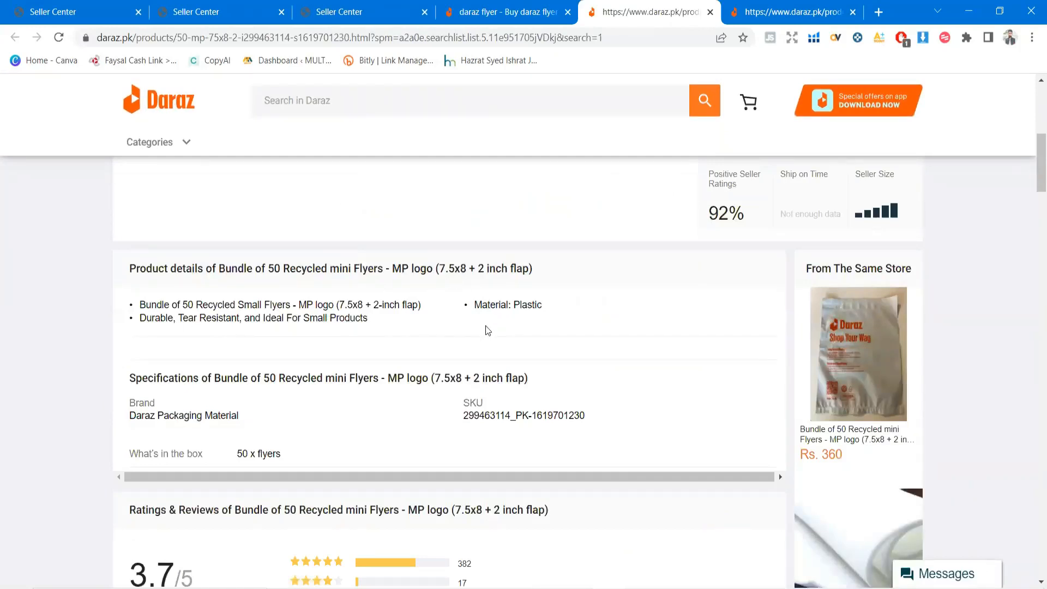
scroll(487, 330, up, 8)
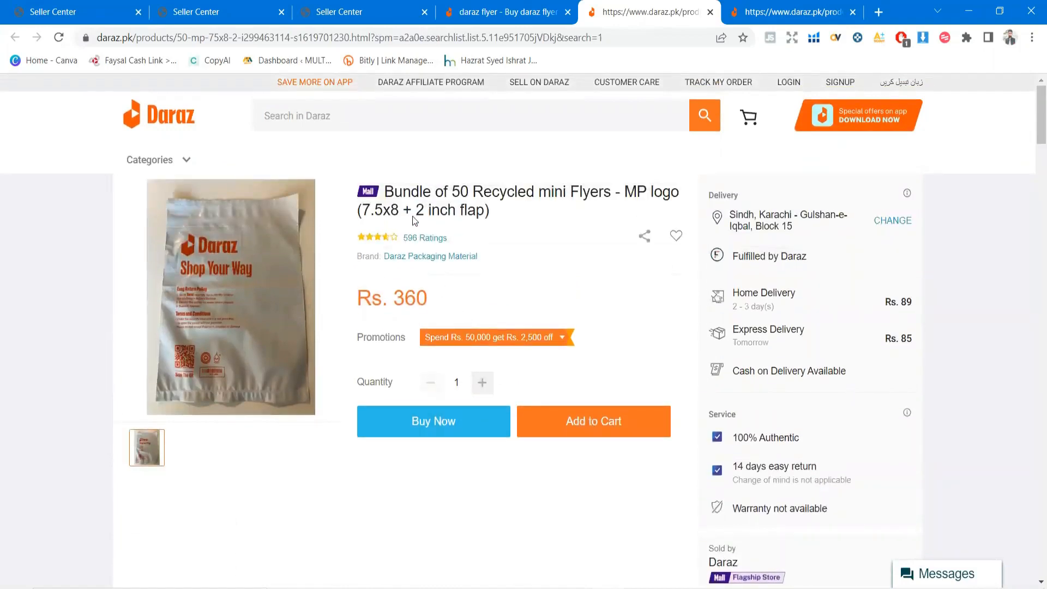
- Return to the product listing form in Seller Center and set the package weight to 0.1 kg
click(488, 7)
click(360, 12)
click(248, 12)
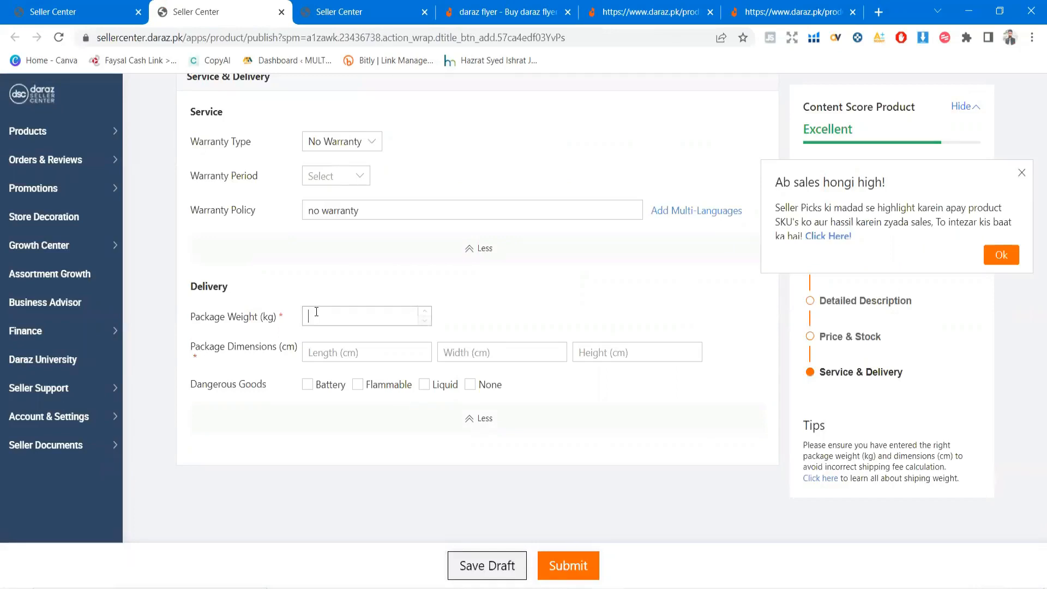
text(0.1)
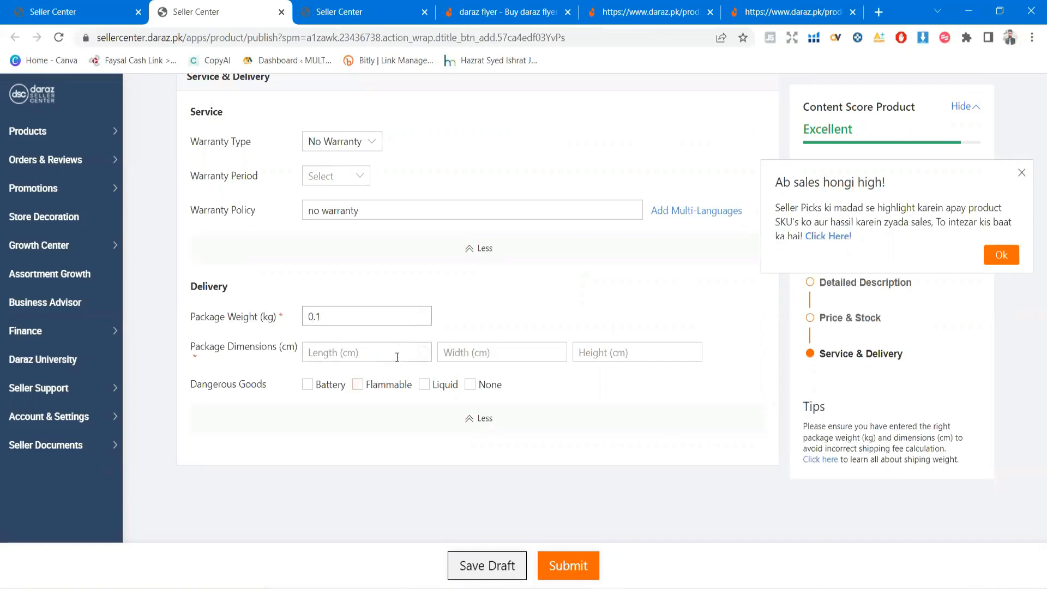
- Search Google in a new tab for 7 inches in centimetres and copy the converted value
click(376, 349)
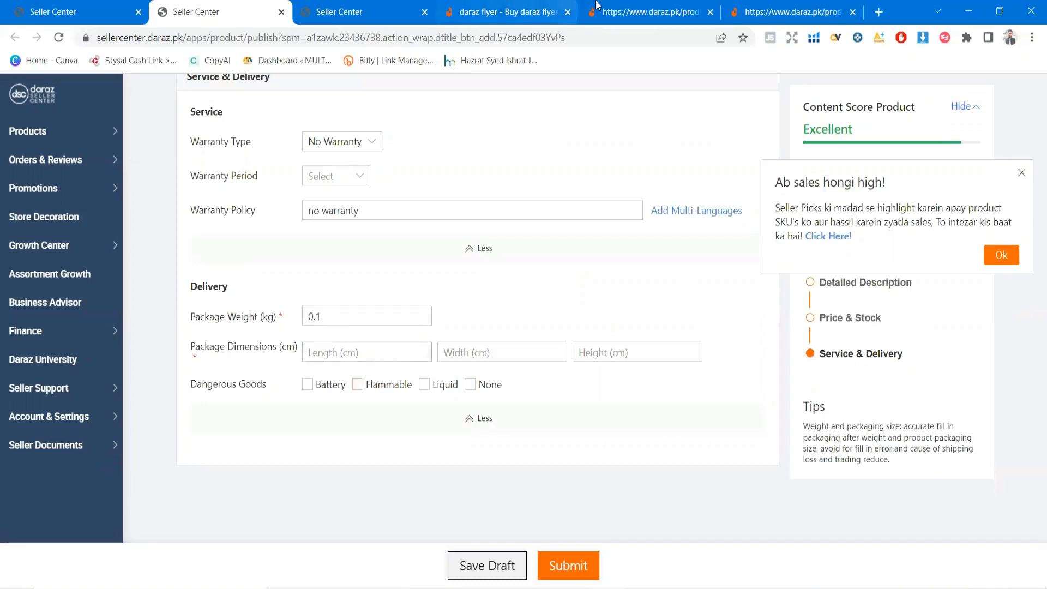
click(878, 12)
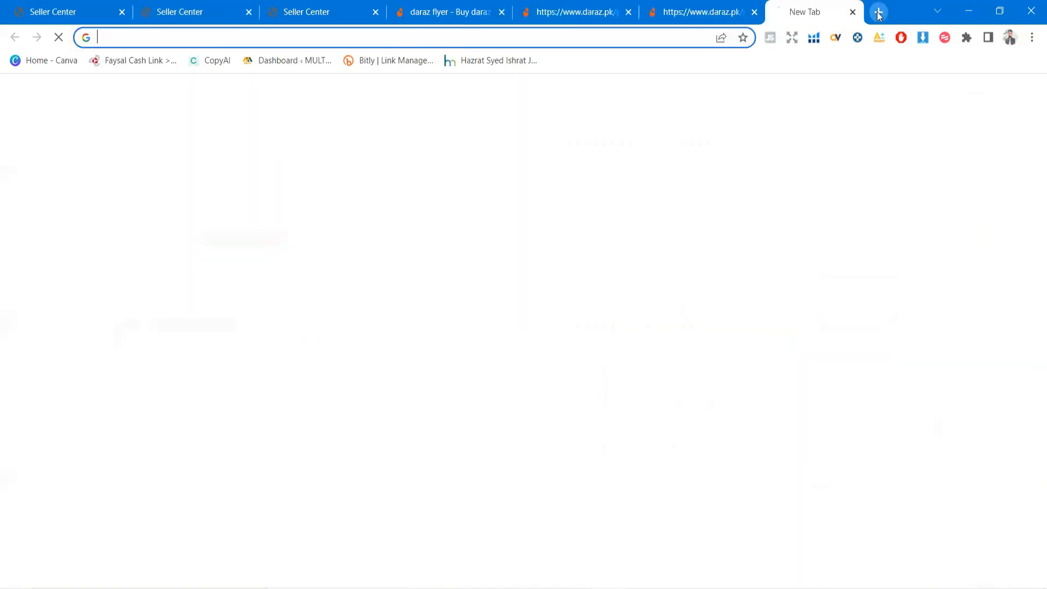
text(7inch into)
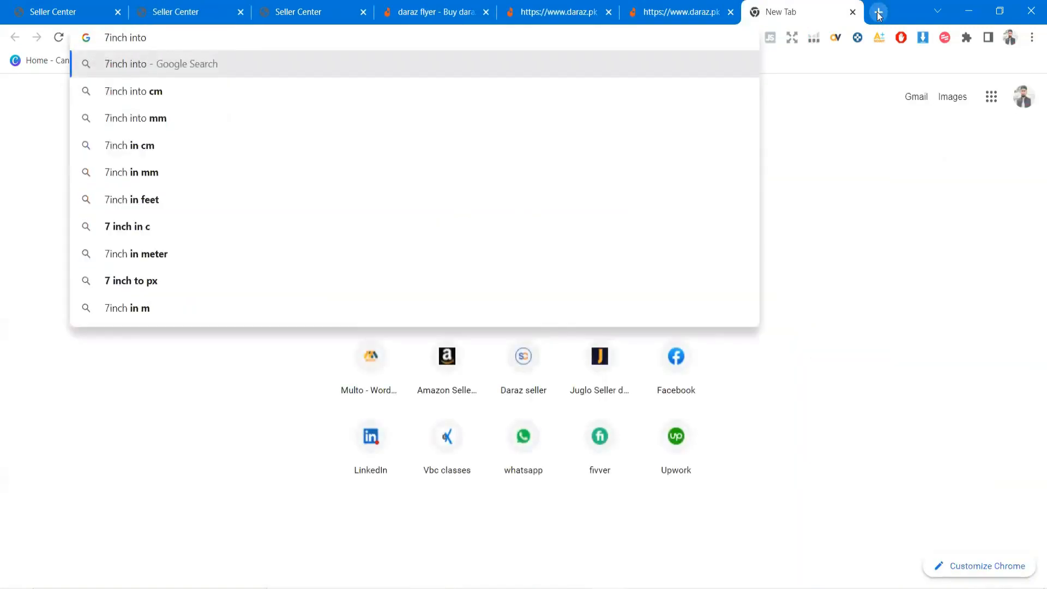
key(Down)
key(Return)
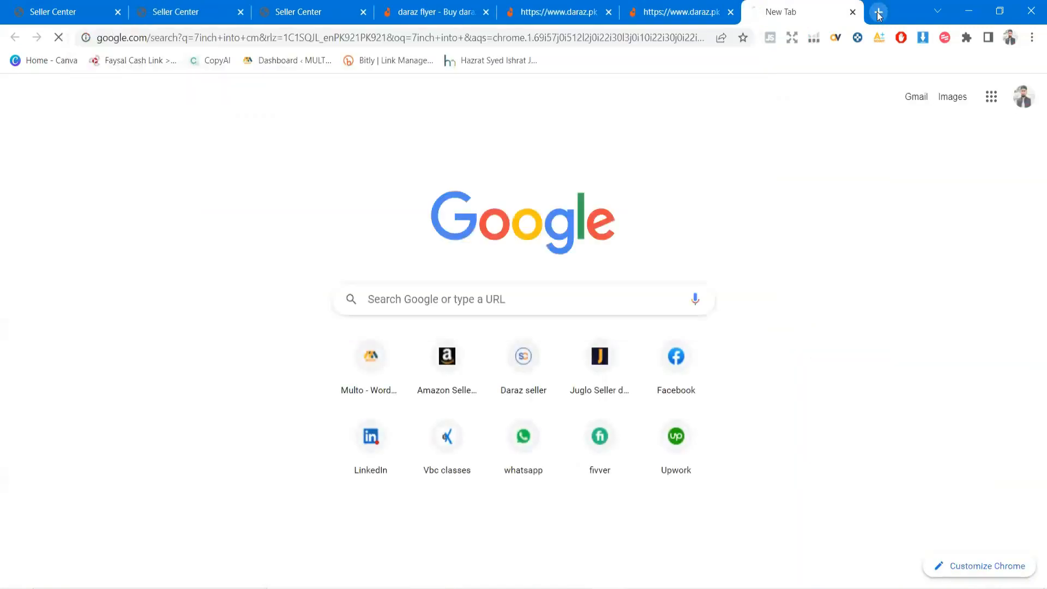
double_click(350, 278)
key(ctrl+c)
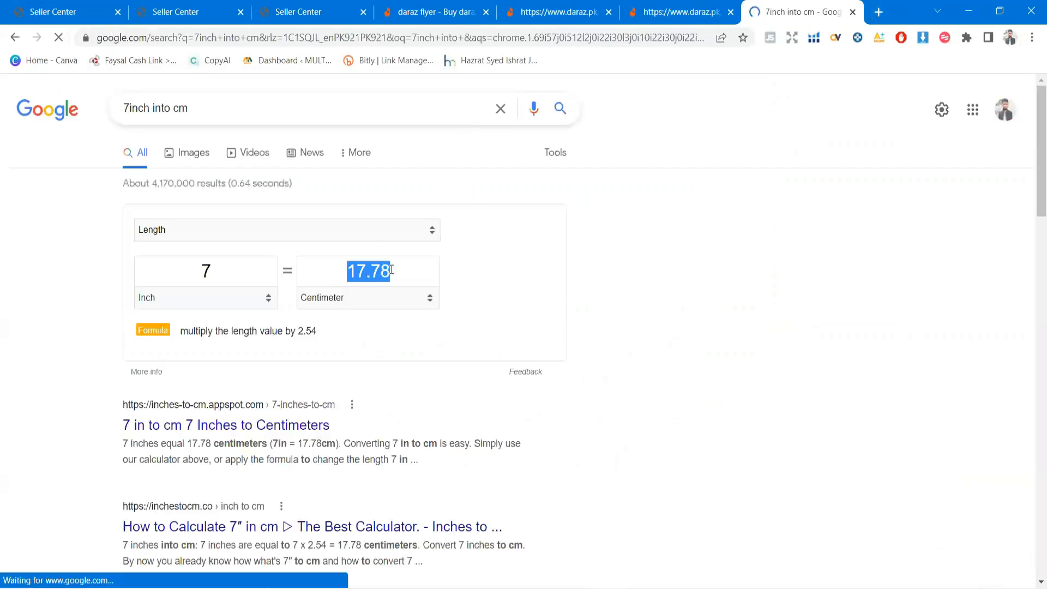
- Return to the product listing form and set the package length to 17.78 cm and the width to 18 cm
click(267, 6)
click(220, 8)
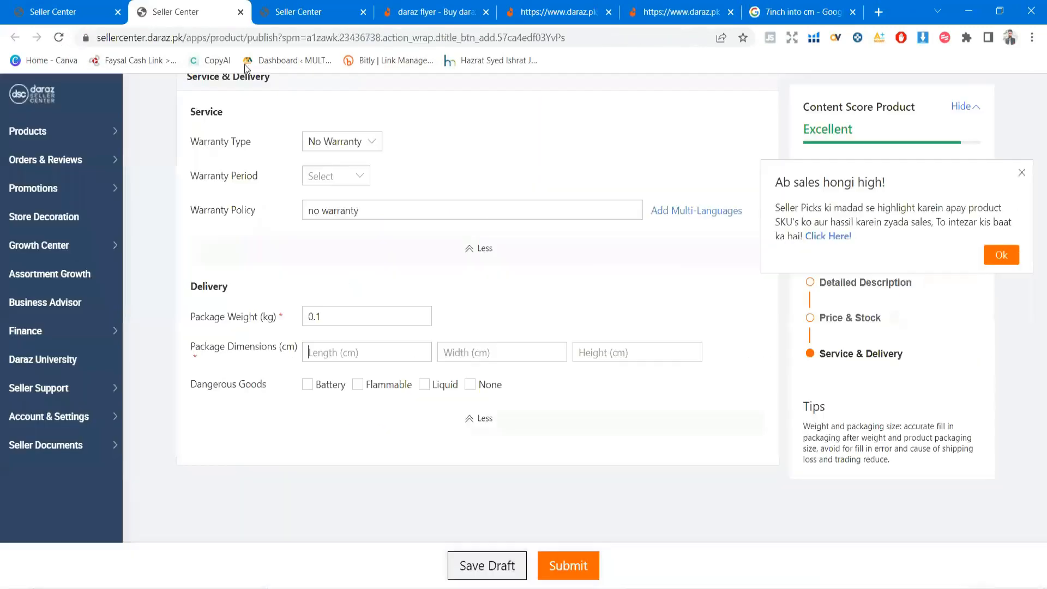
click(321, 346)
key(ctrl+v)
text(18)
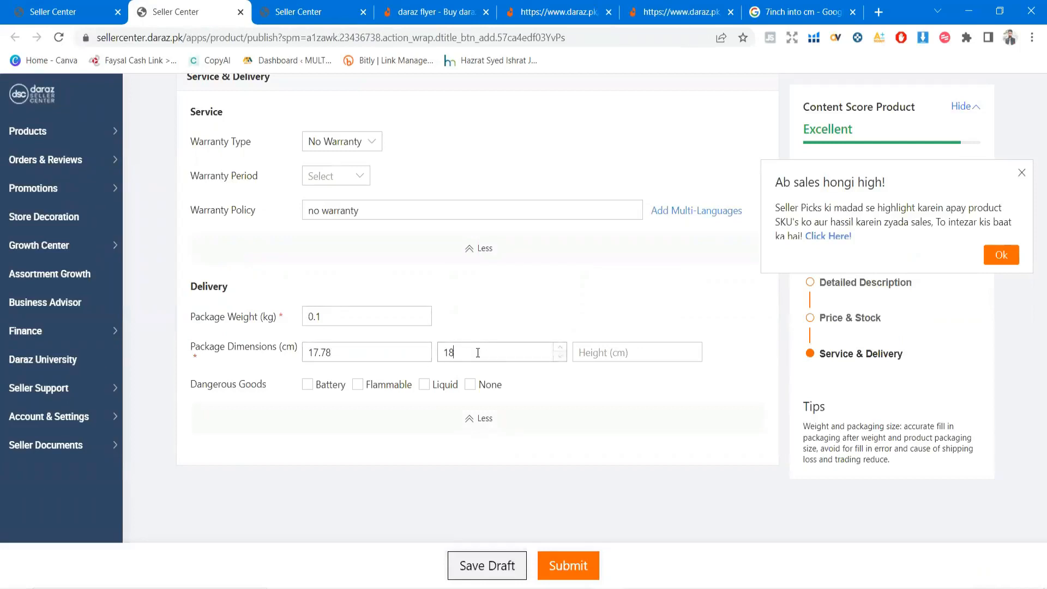
click(627, 355)
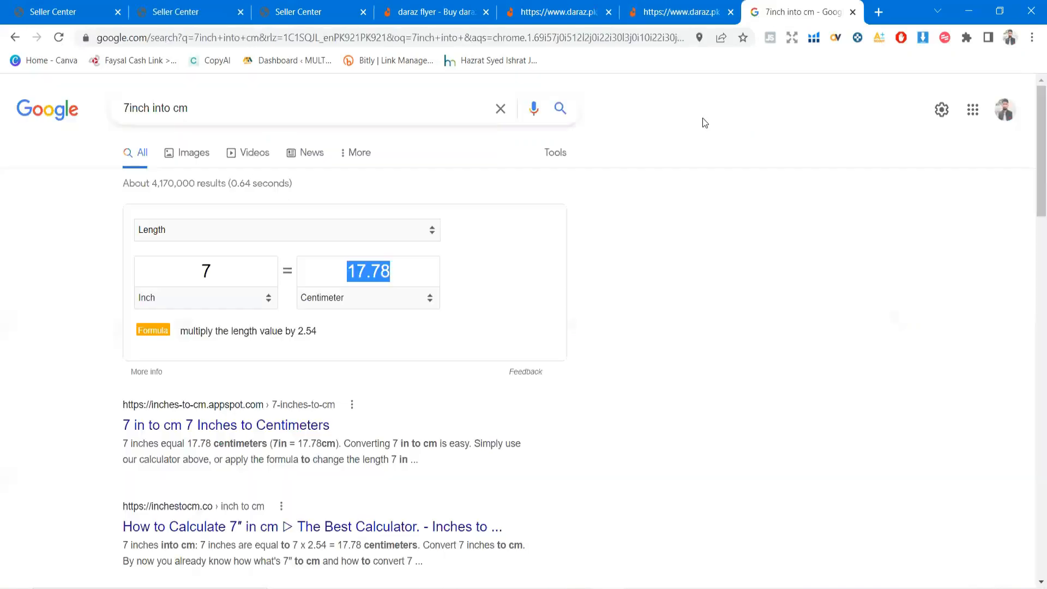
click(793, 11)
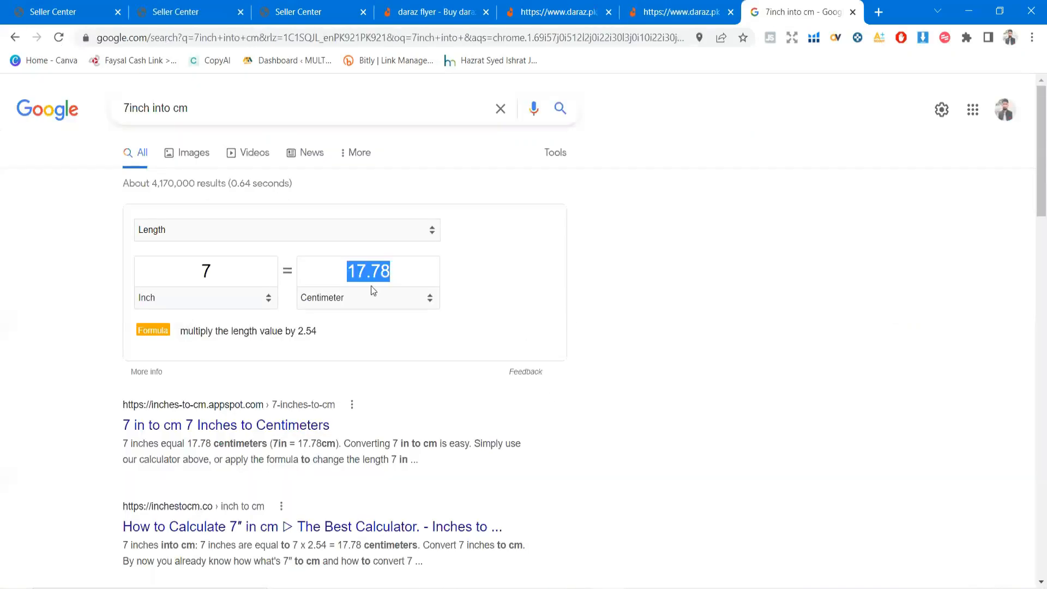
click(308, 7)
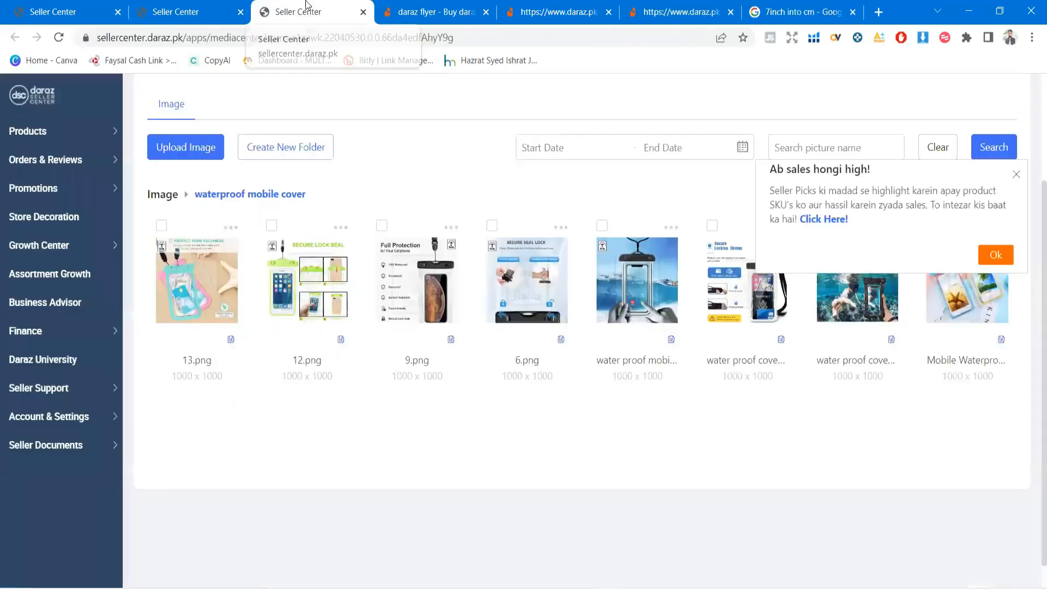
click(202, 6)
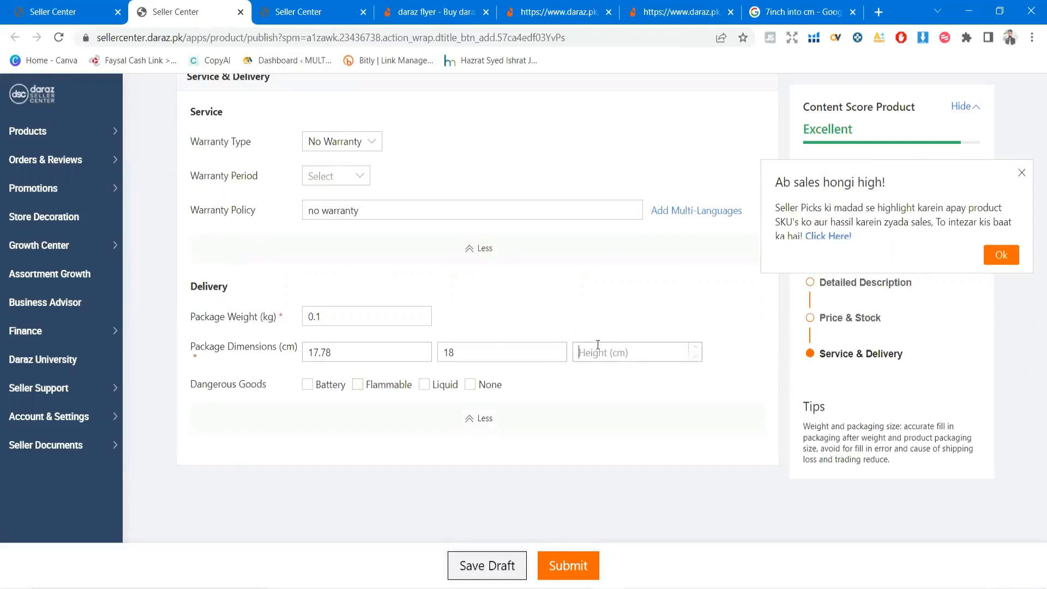
text(18)
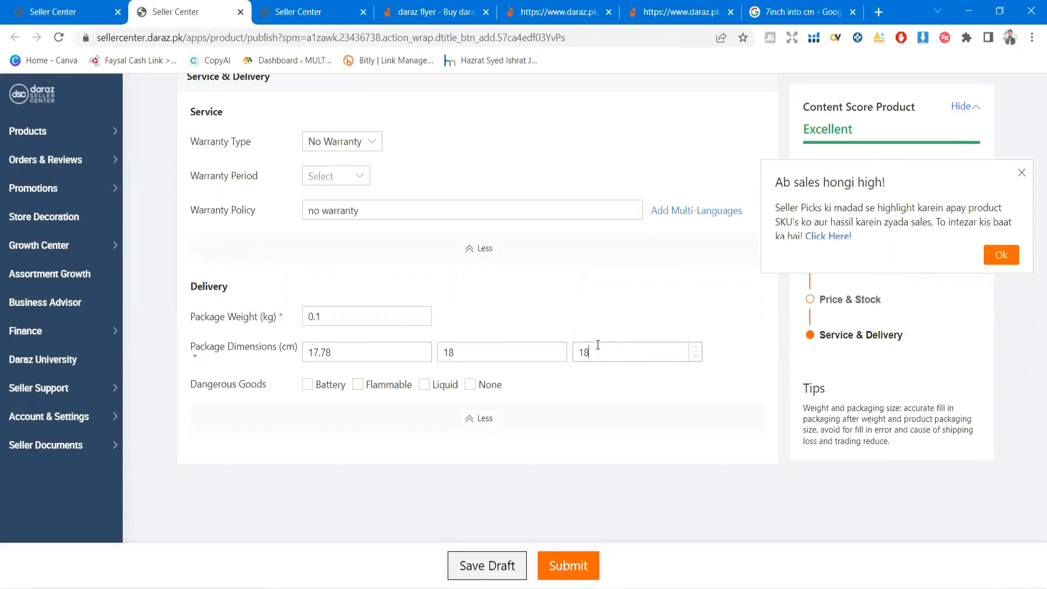
key(BackSpace)
key(BackSpace)
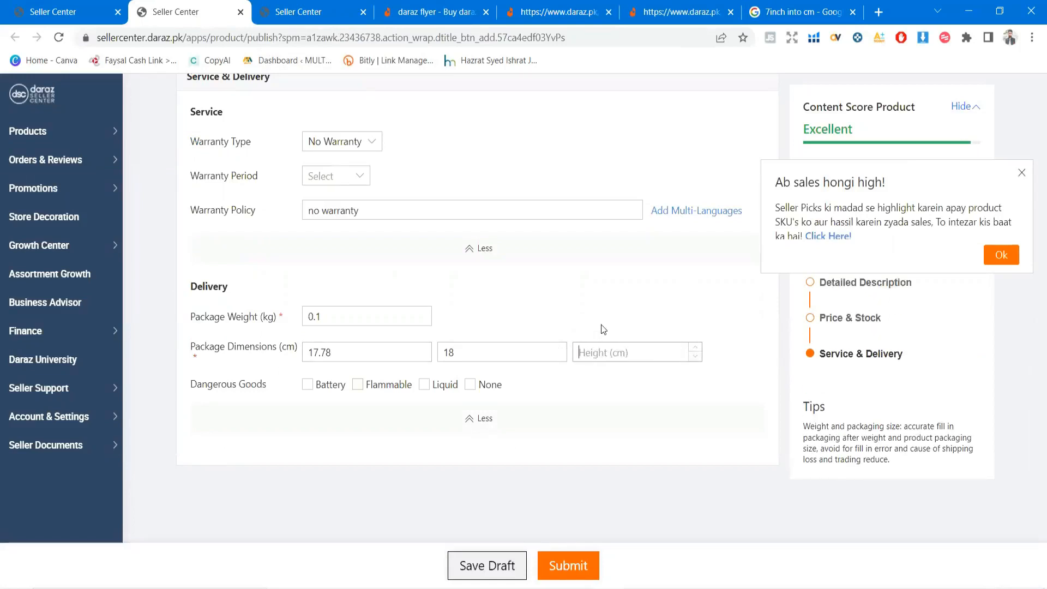
- Replace the package length with 17 cm
drag(333, 353, 307, 352)
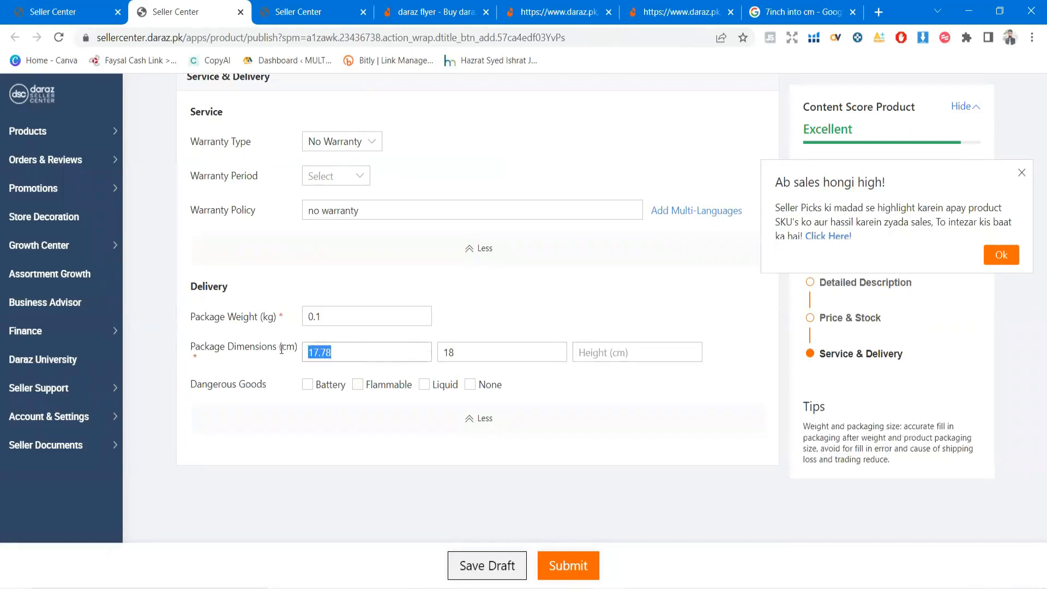
key(BackSpace)
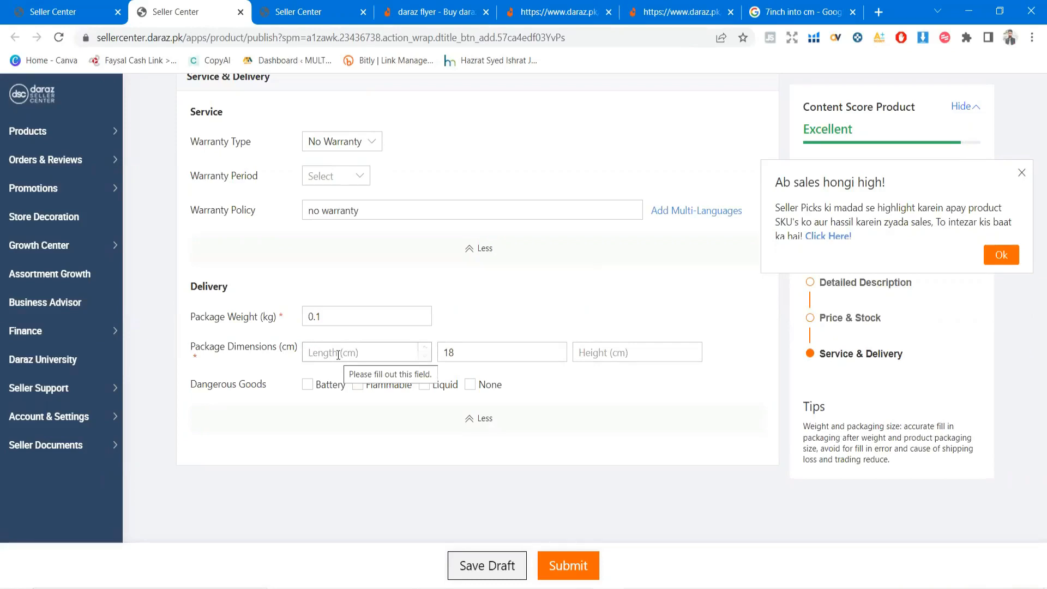
text(17)
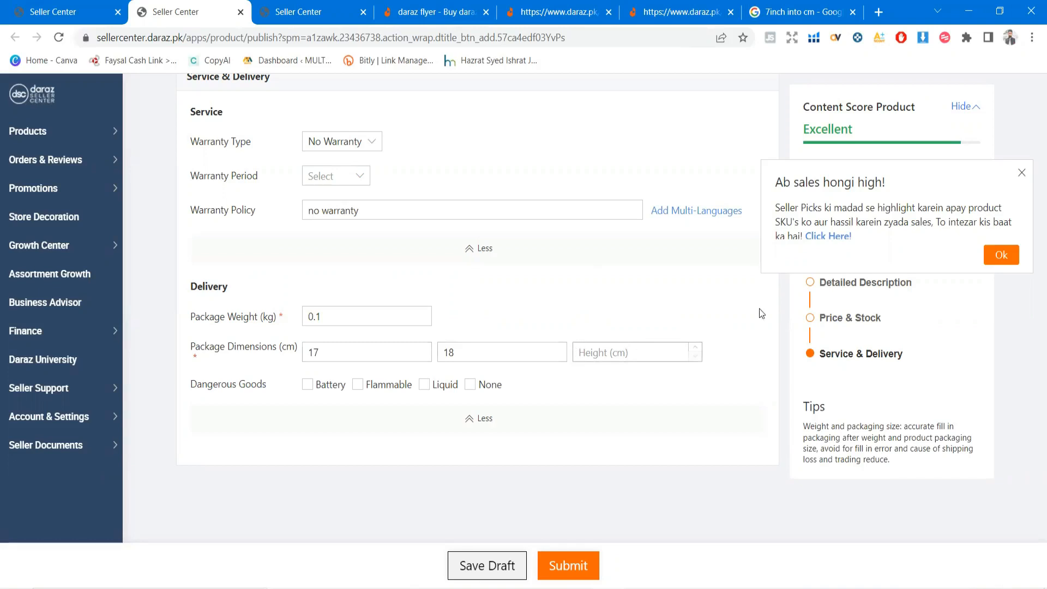
- Open the Universal Waterproof Mobile Pouch Case page on the Daraz store and examine the packaging photo in its first customer review
click(802, 12)
click(667, 8)
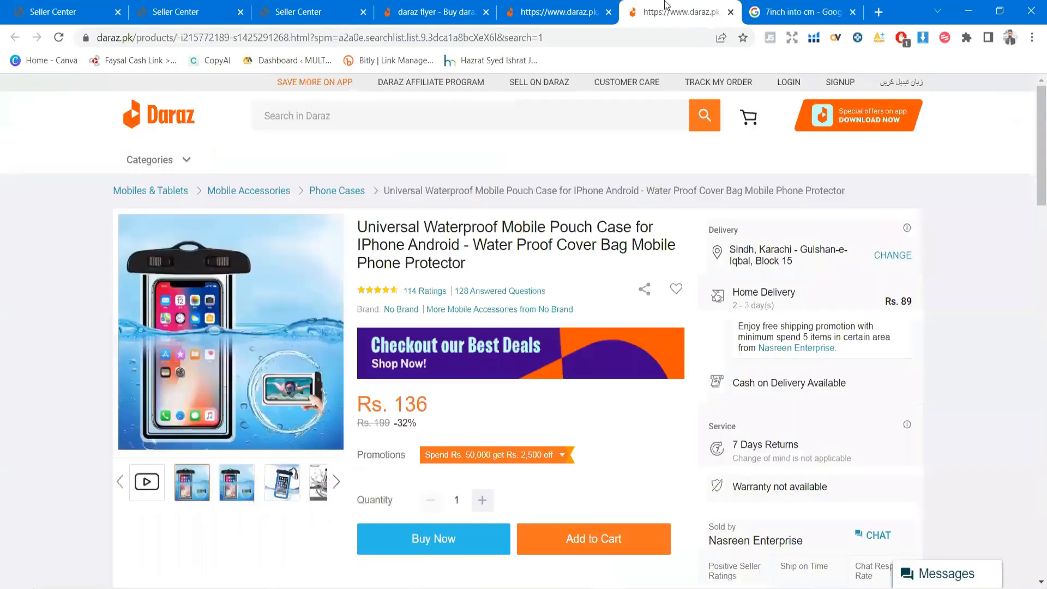
scroll(297, 374, down, 15)
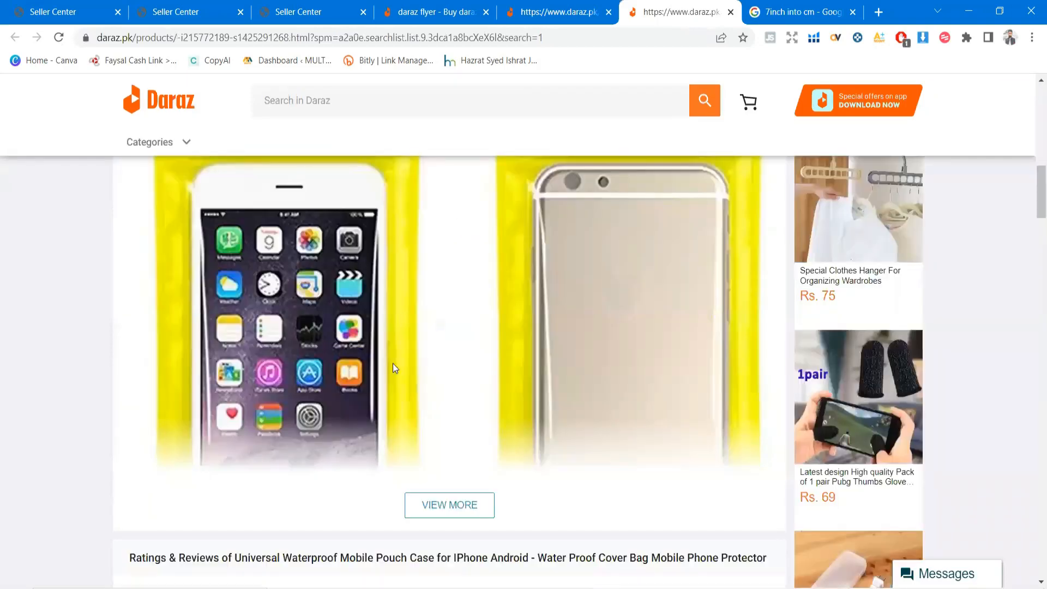
scroll(395, 366, down, 10)
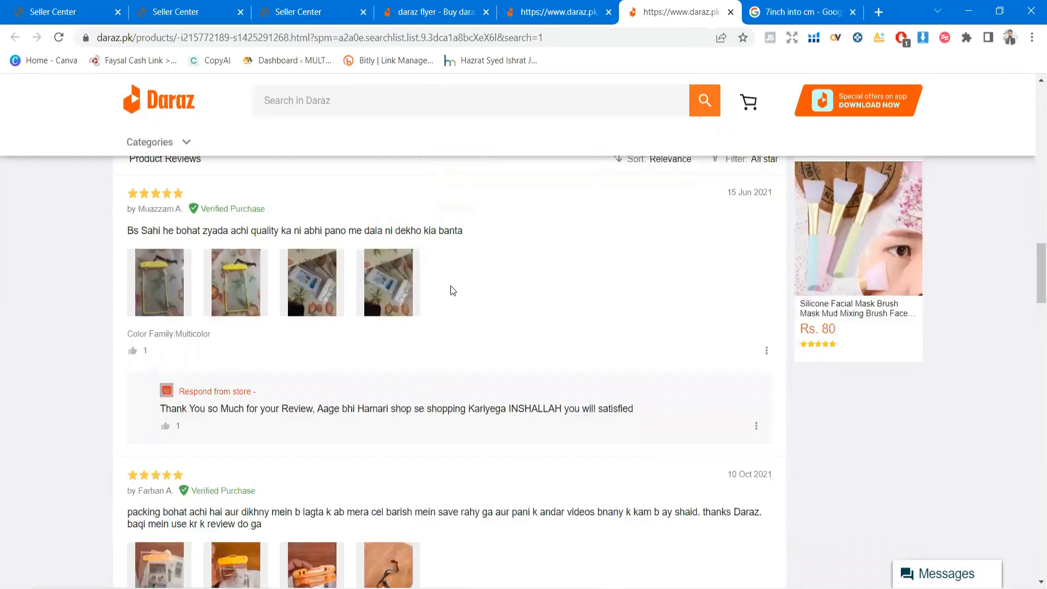
click(294, 293)
scroll(250, 335, down, 4)
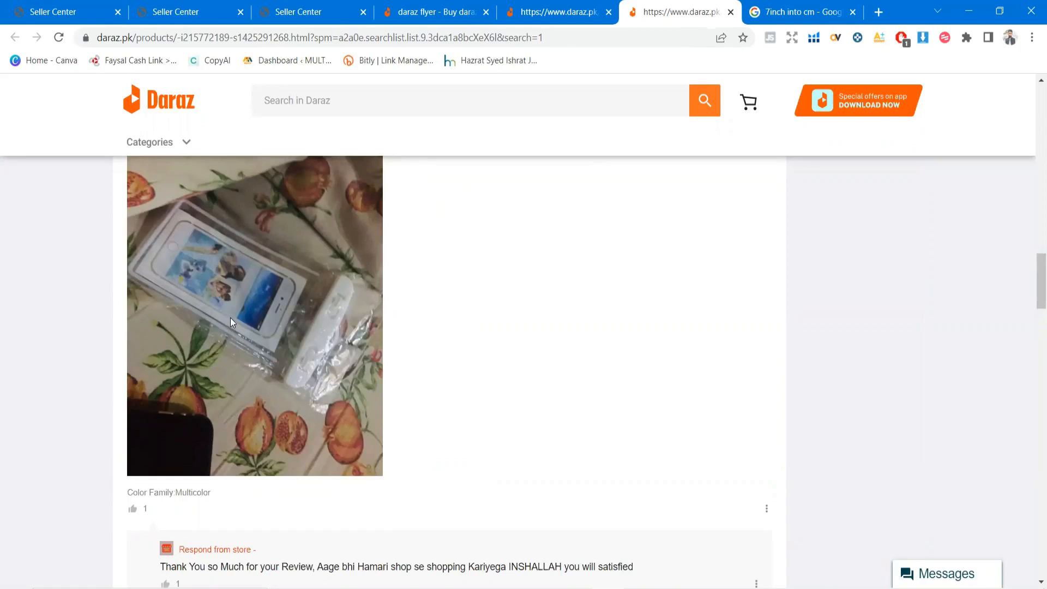
scroll(231, 325, up, 6)
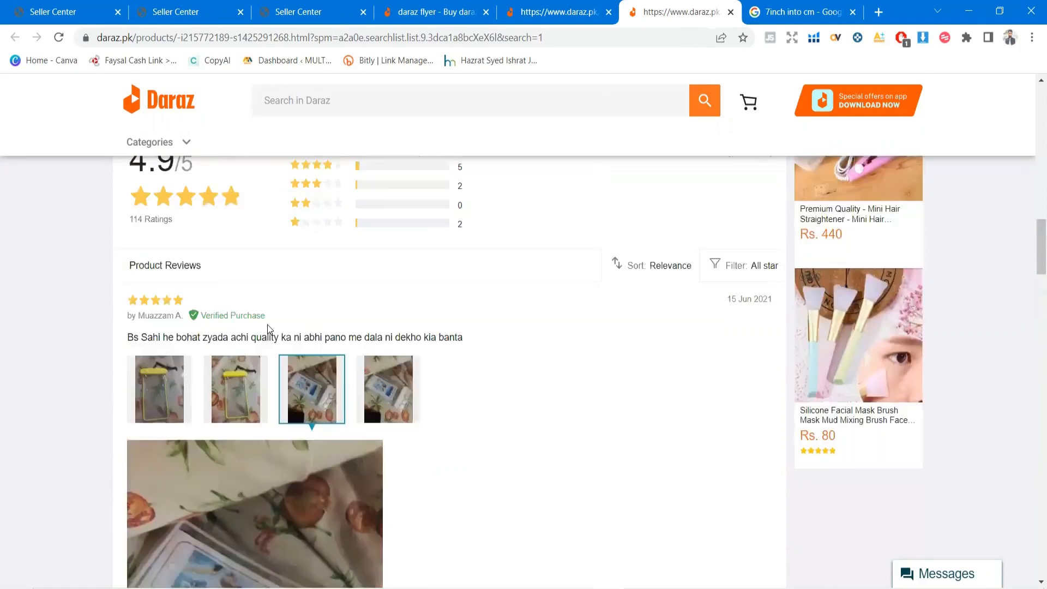
scroll(267, 327, up, 15)
scroll(428, 229, up, 1)
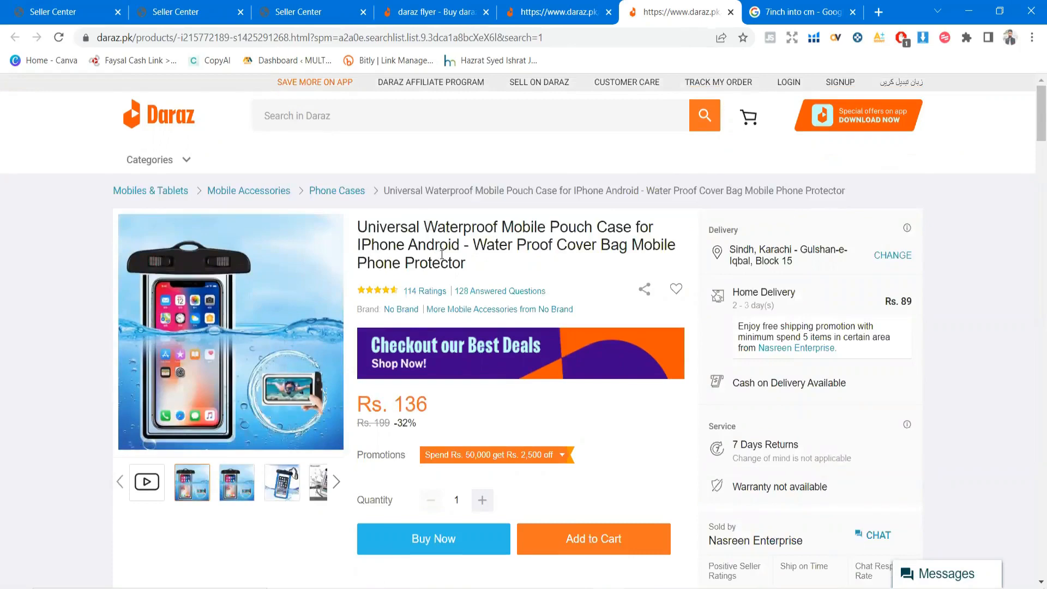
- Return to the product listing form, set the package height to 10 cm and mark Dangerous Goods as None
click(311, 7)
click(174, 12)
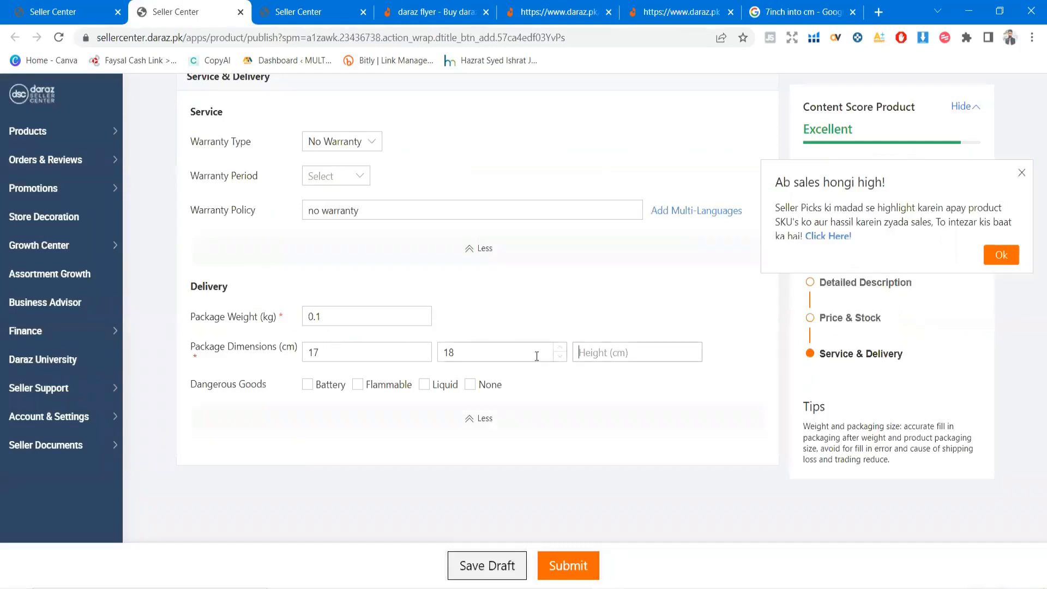
click(1021, 173)
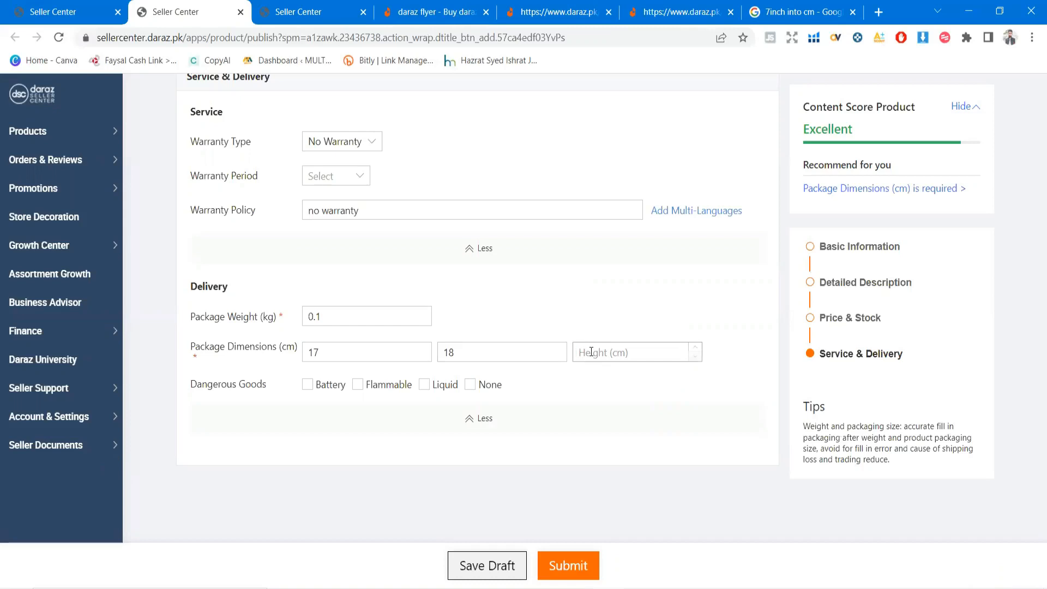
text(10)
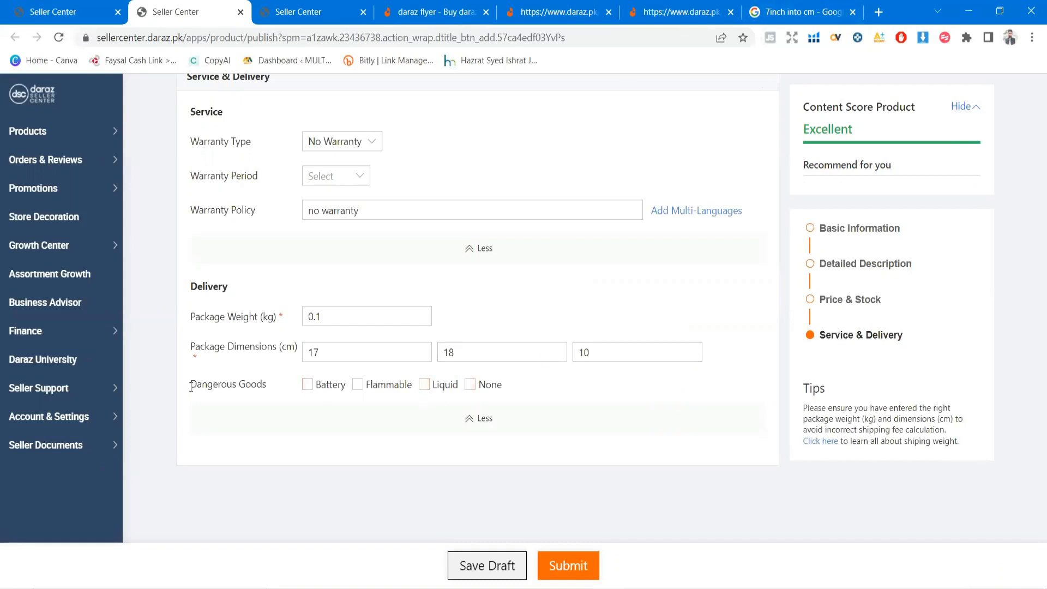
drag(189, 385, 264, 384)
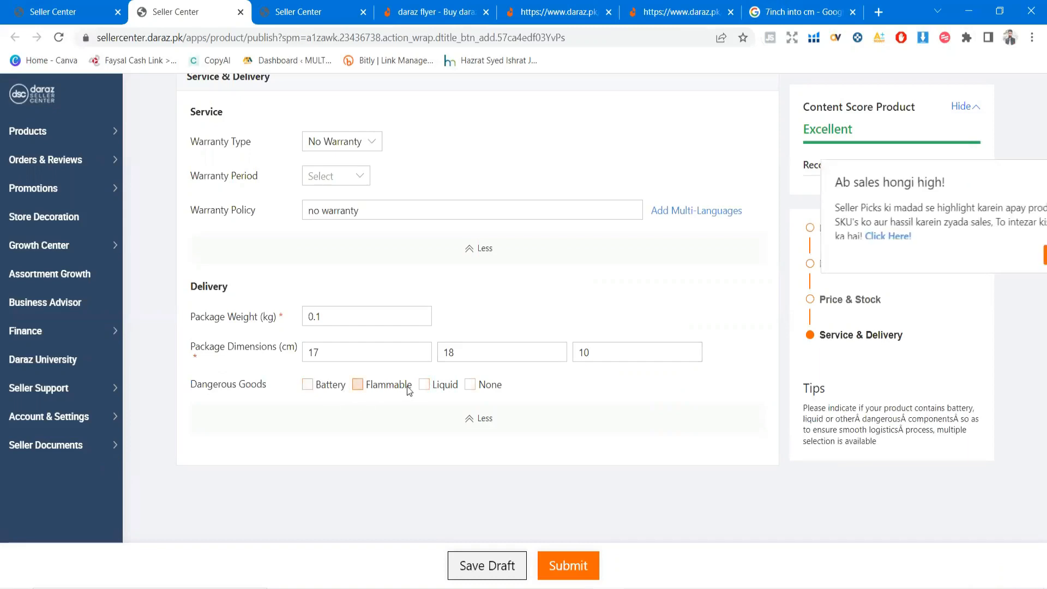
click(470, 384)
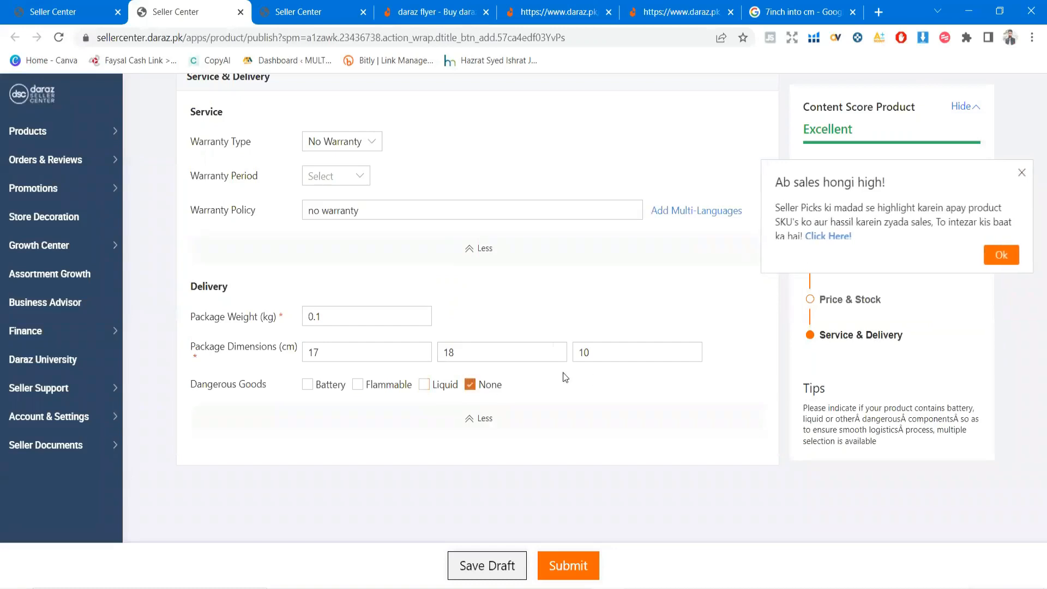
- Review the filled listing form from Basic Information through the descriptions to Price & Stock, dismissing the sales notice
scroll(545, 327, up, 6)
scroll(580, 283, up, 10)
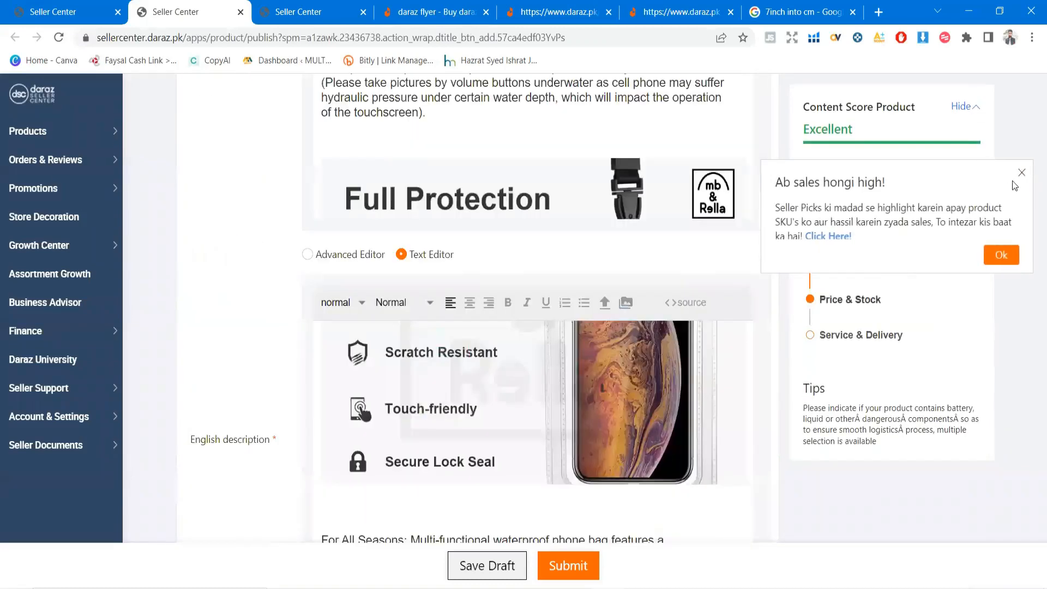
click(1021, 173)
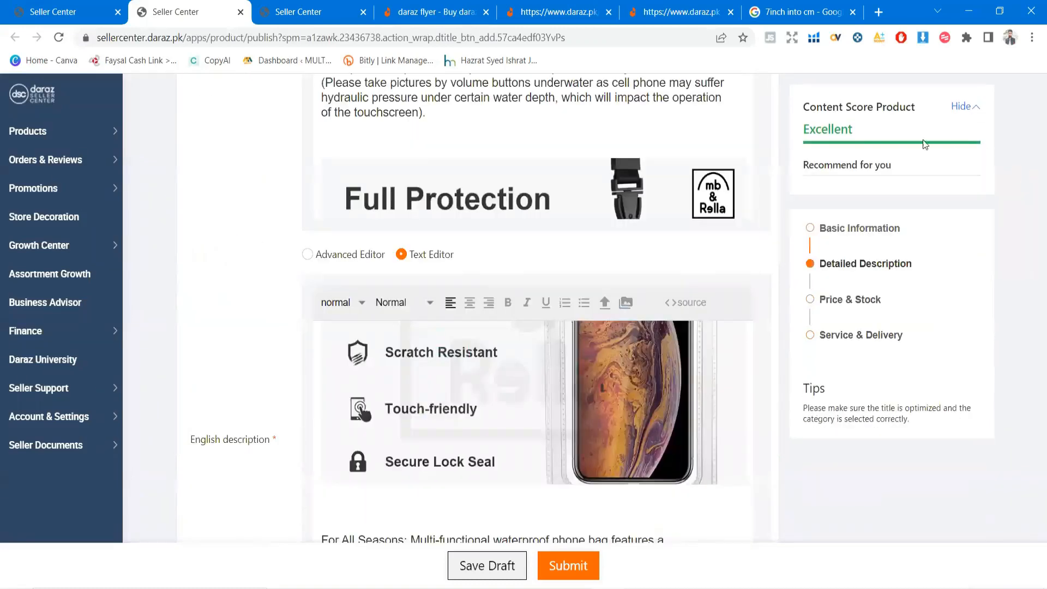
scroll(738, 194, up, 10)
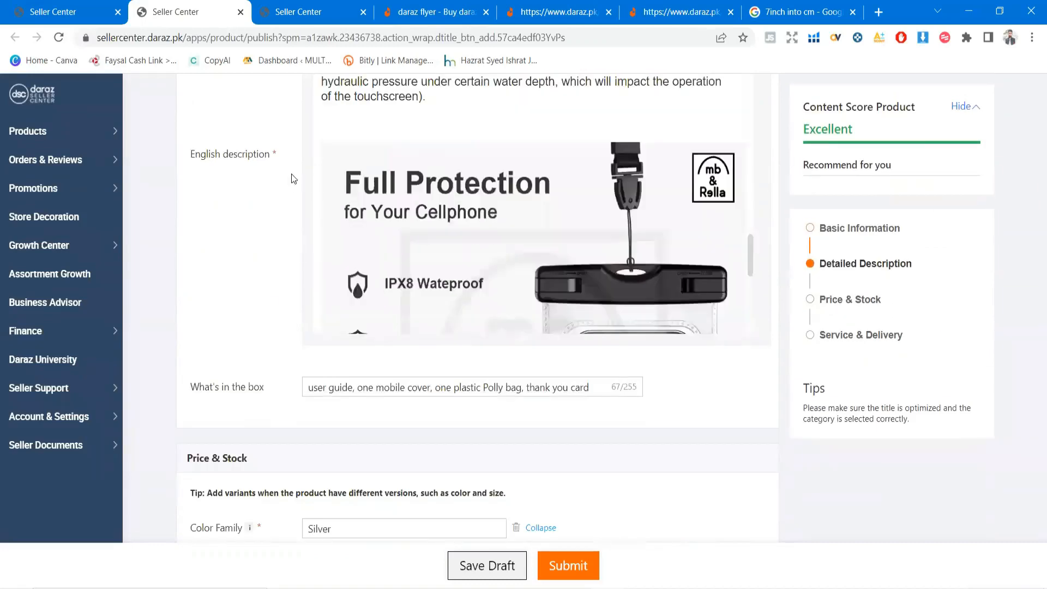
scroll(285, 178, up, 7)
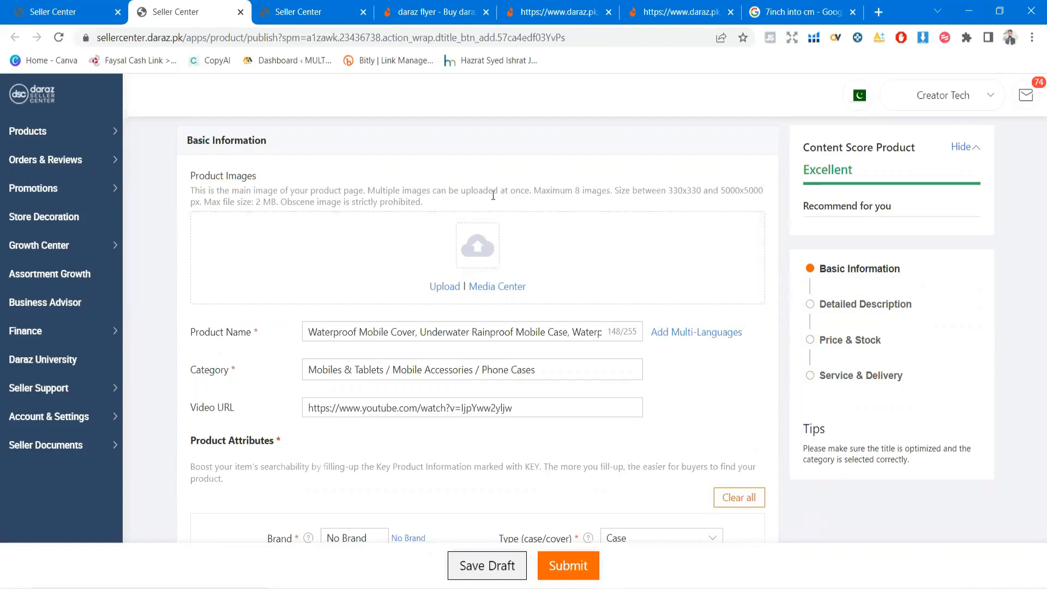
scroll(492, 195, down, 4)
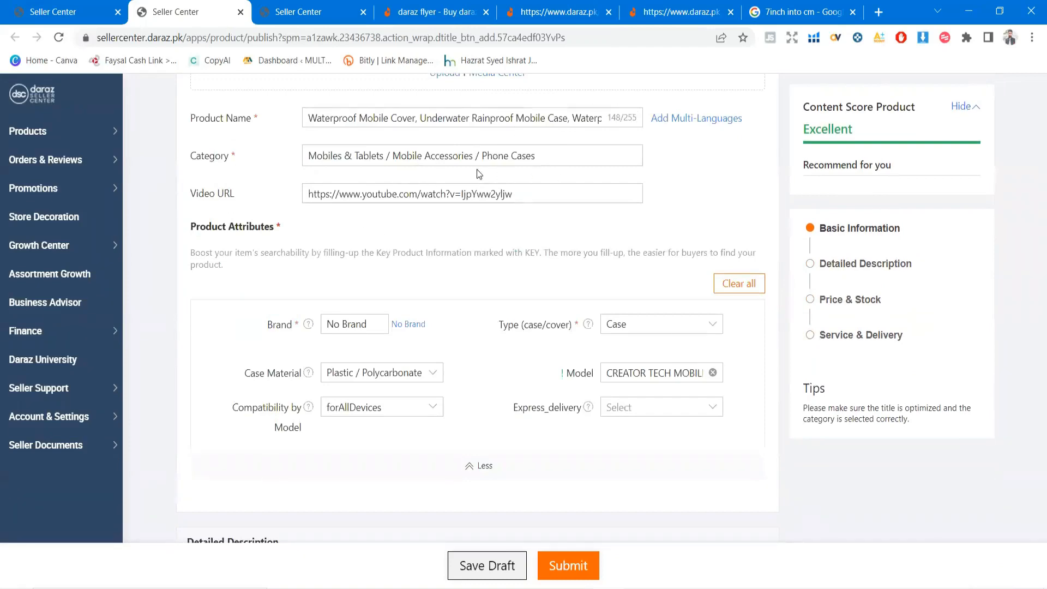
scroll(560, 221, down, 10)
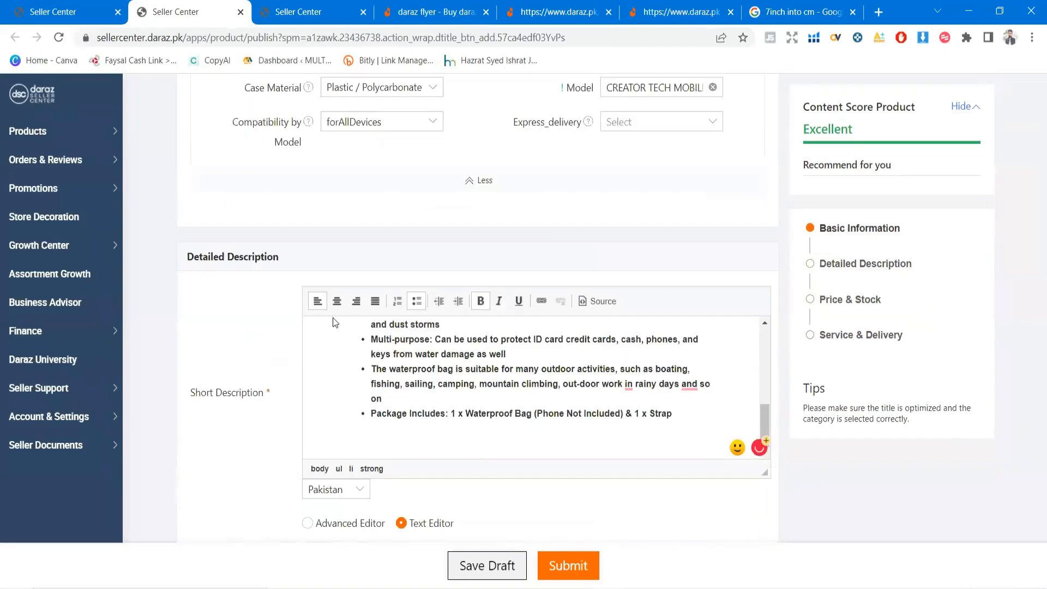
scroll(385, 307, down, 10)
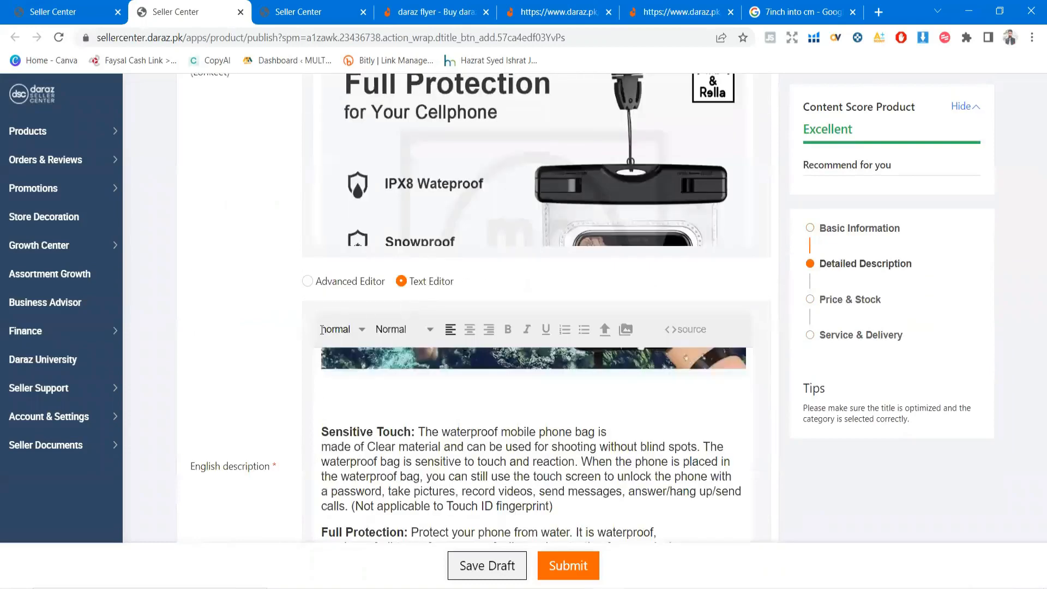
scroll(326, 331, down, 10)
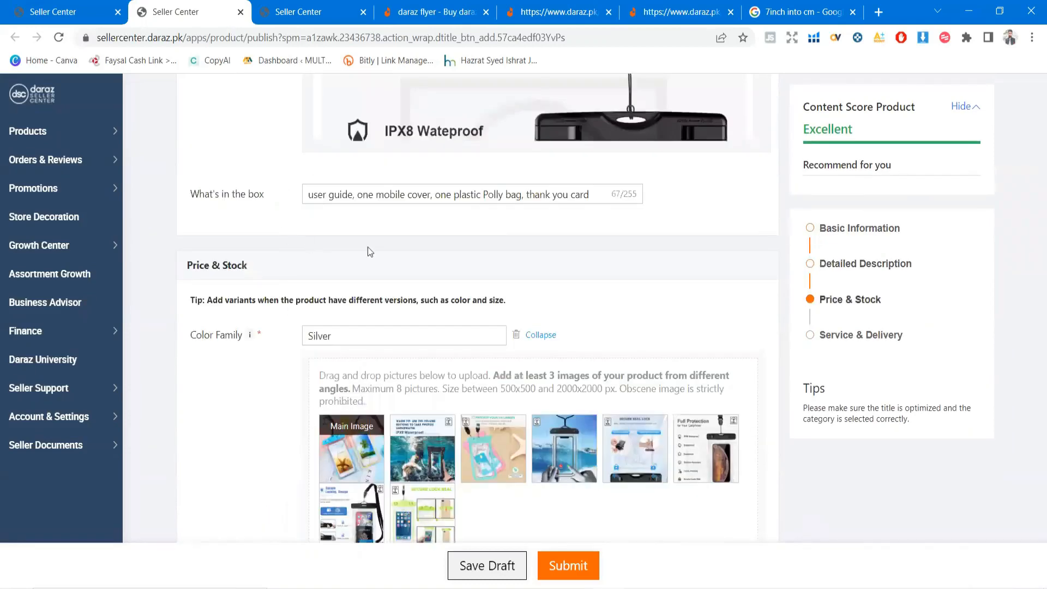
- Check the variation pricing, warranty and delivery details of the waterproof mobile cover listing, and submit the product for publishing
scroll(532, 280, down, 6)
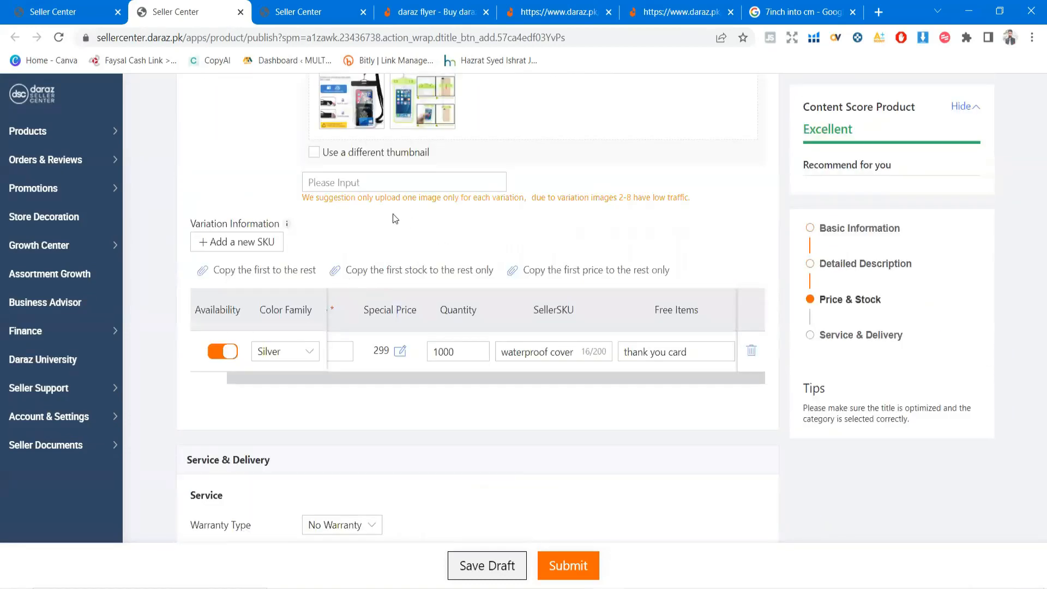
scroll(408, 315, down, 3)
drag(376, 235, 255, 234)
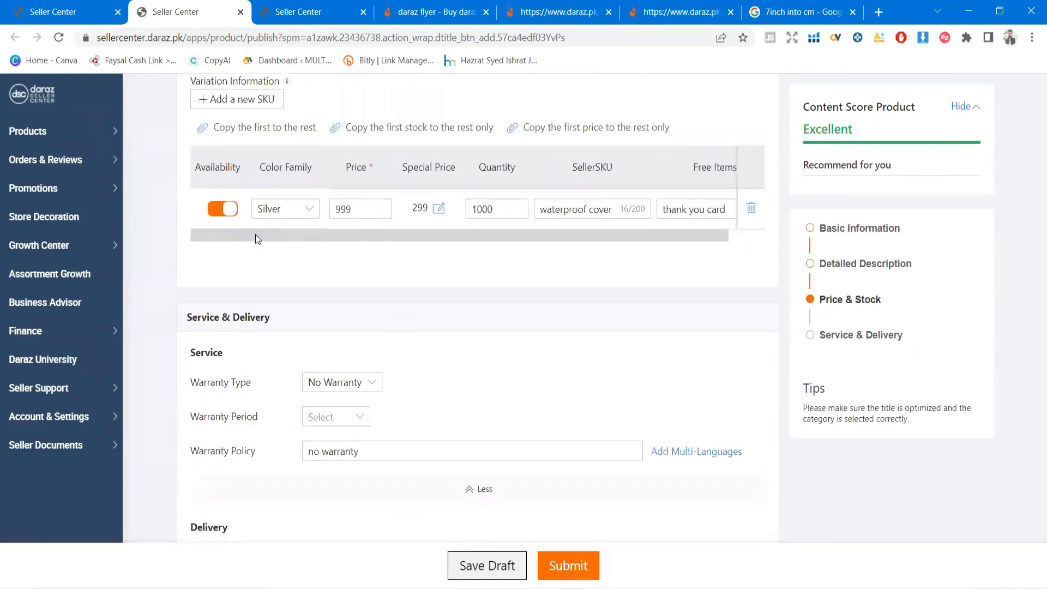
scroll(305, 245, down, 3)
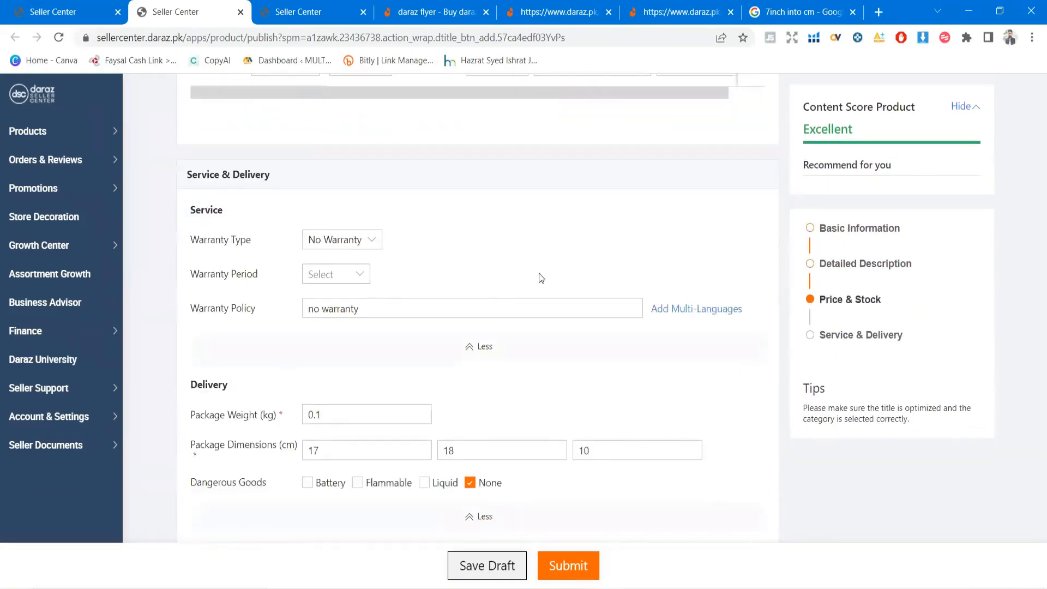
scroll(440, 284, down, 3)
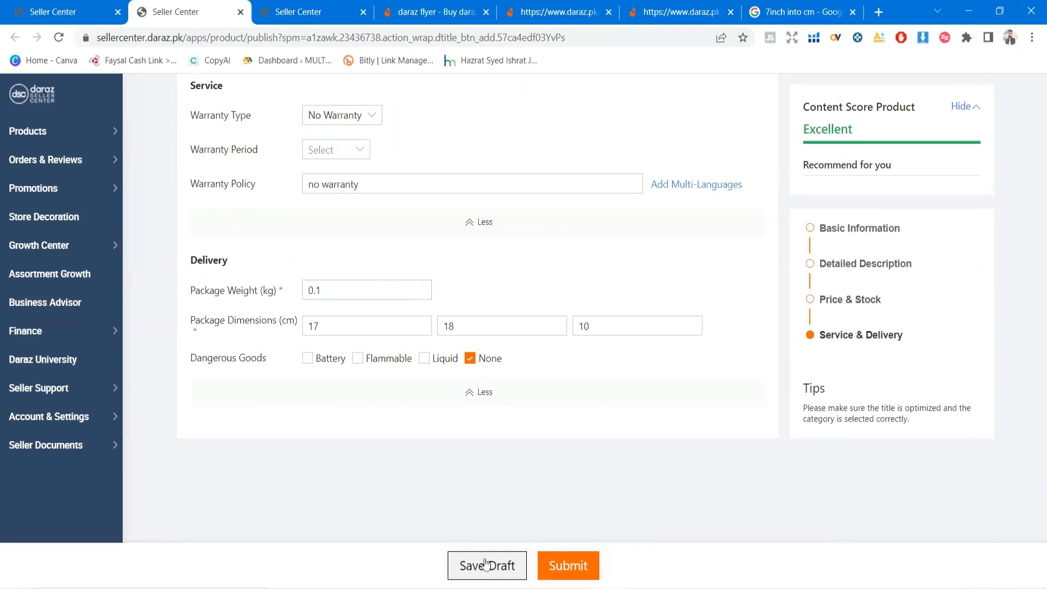
click(578, 572)
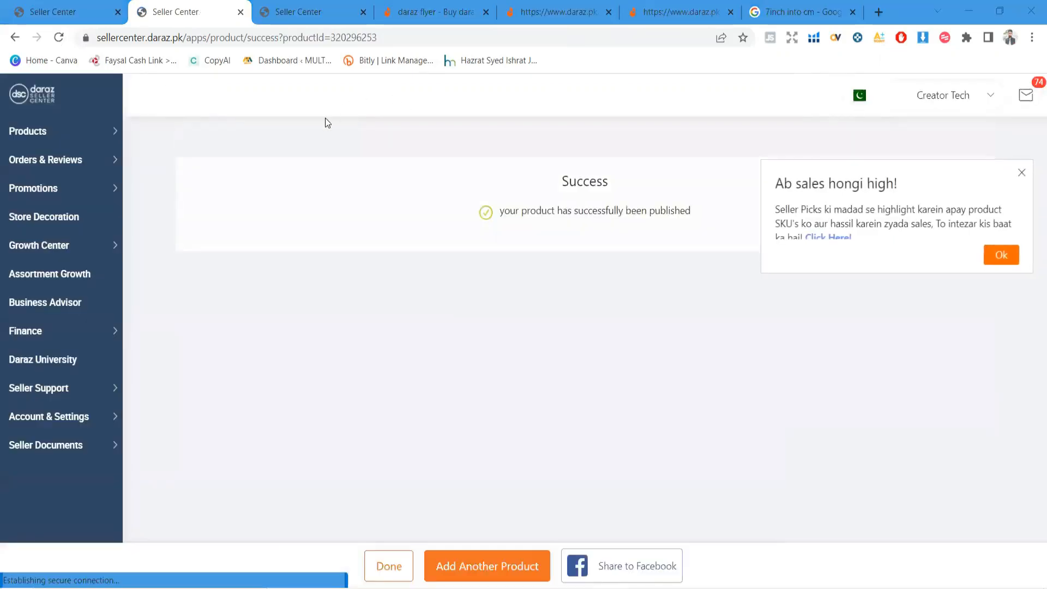
click(1021, 173)
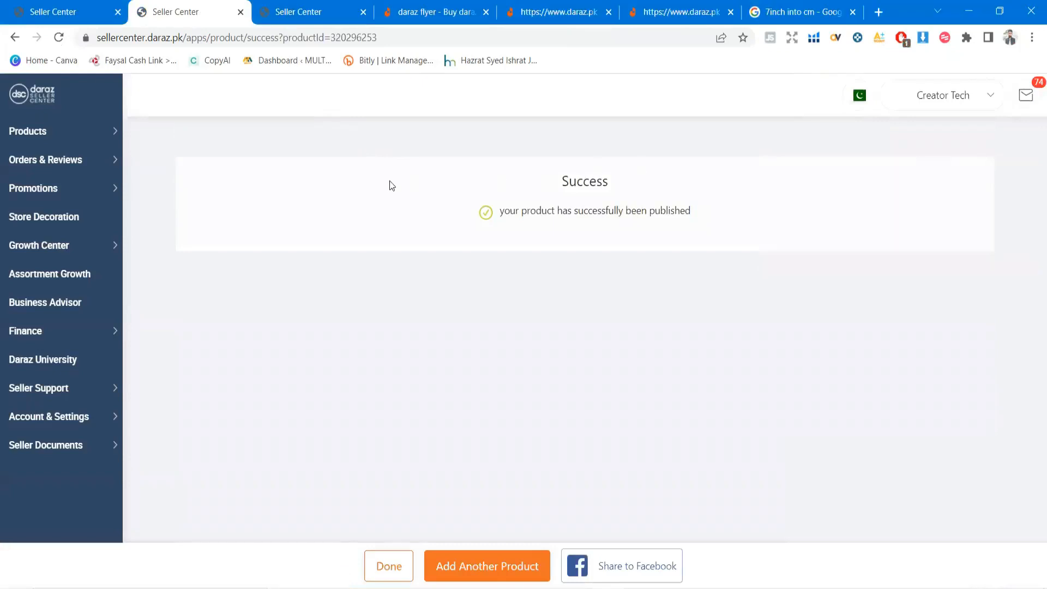